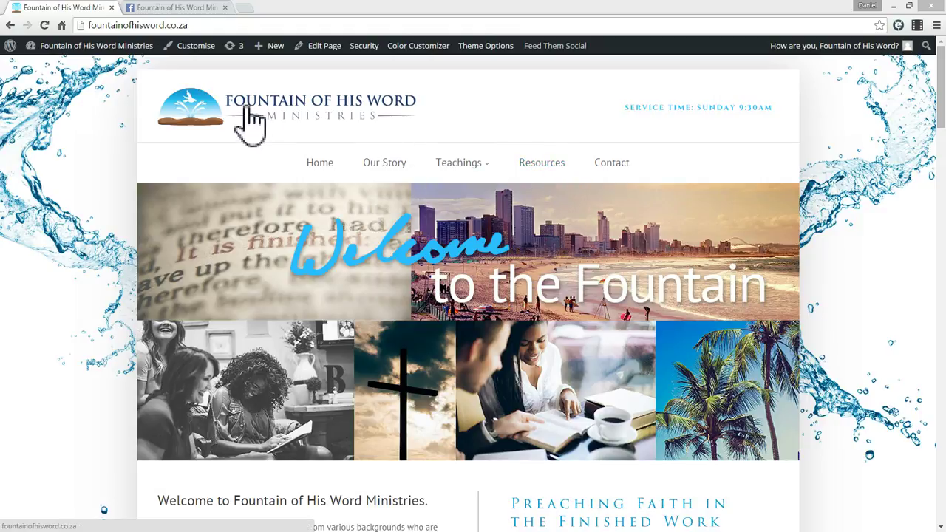
# Open the site's admin dashboard and check the BackupBuddy widget for edits since the last backup
pyautogui.moveTo(96, 49)
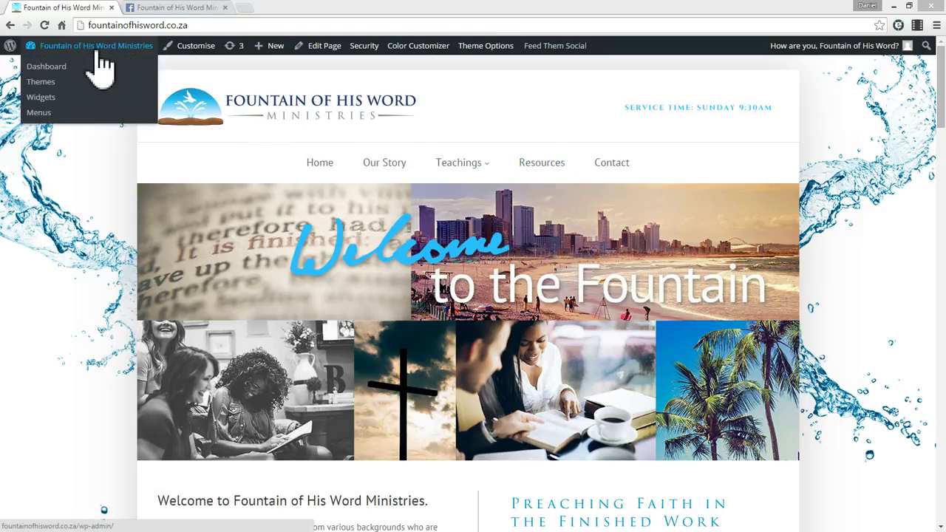
pyautogui.click(56, 71)
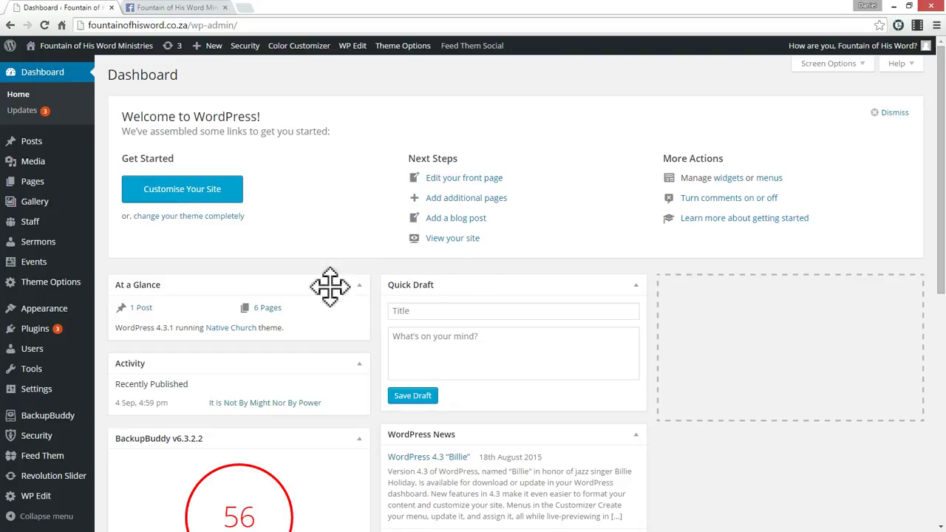
pyautogui.scroll(-2, 304, 282)
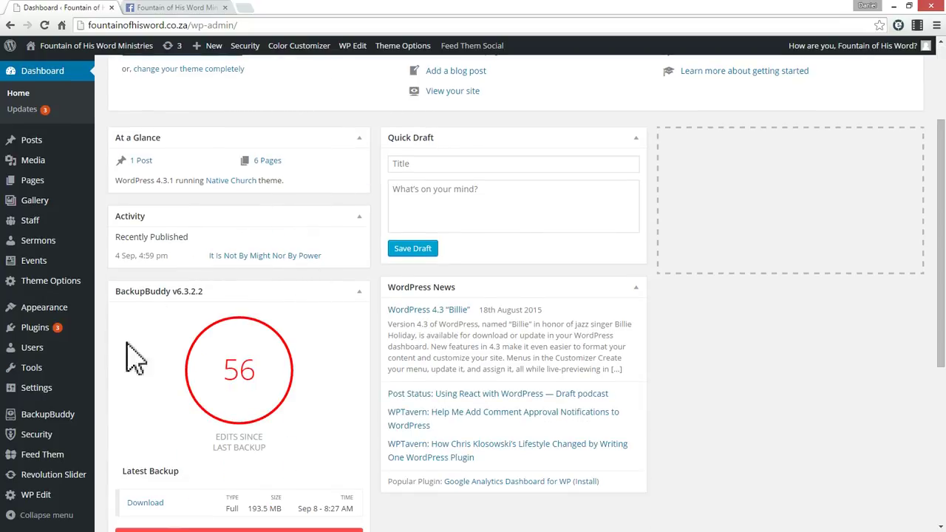
pyautogui.scroll(-1, 255, 375)
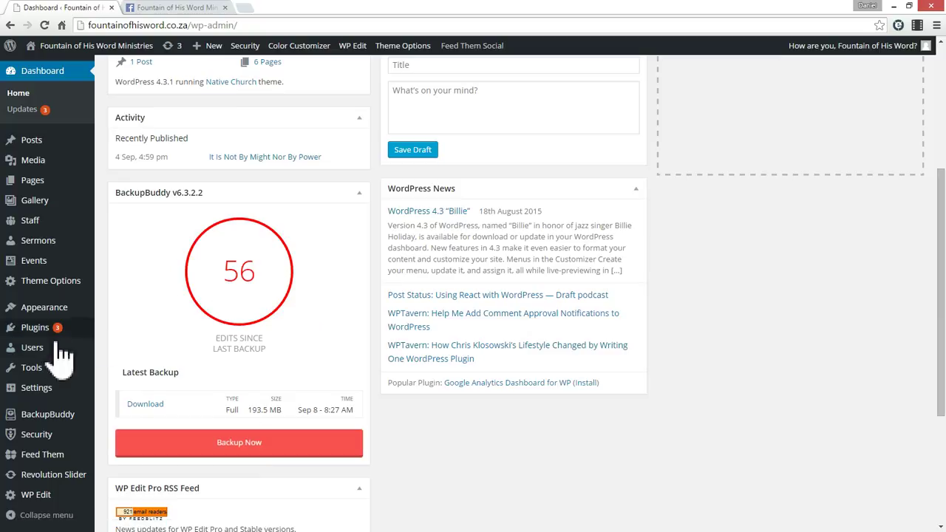
pyautogui.moveTo(36, 342)
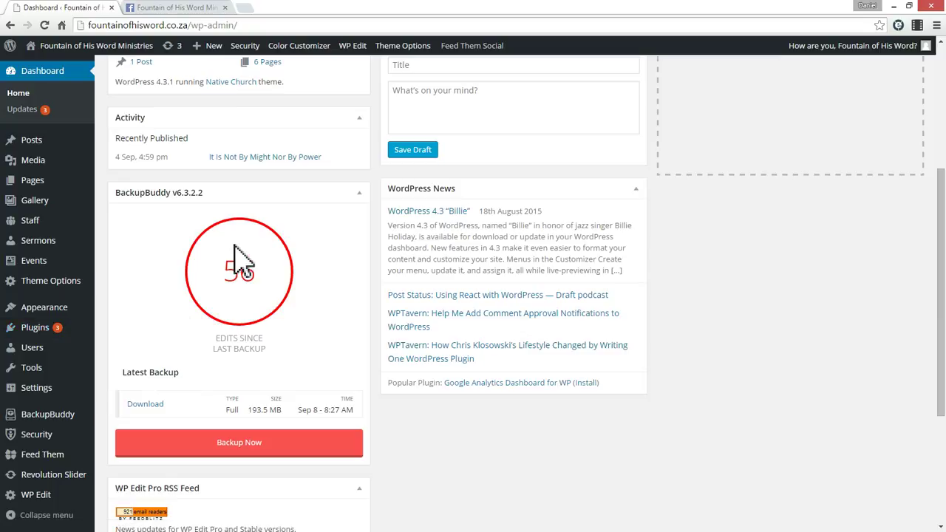
pyautogui.scroll(3, 244, 262)
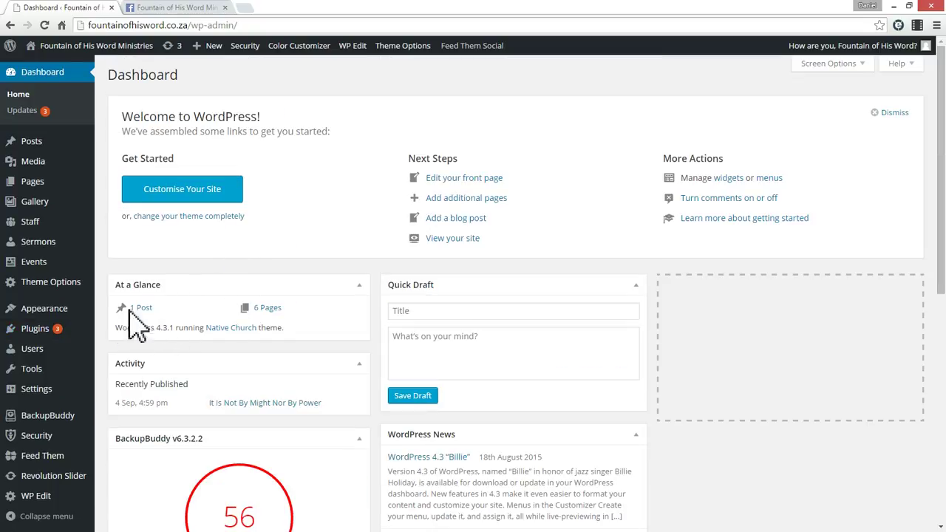
pyautogui.scroll(-1, 129, 316)
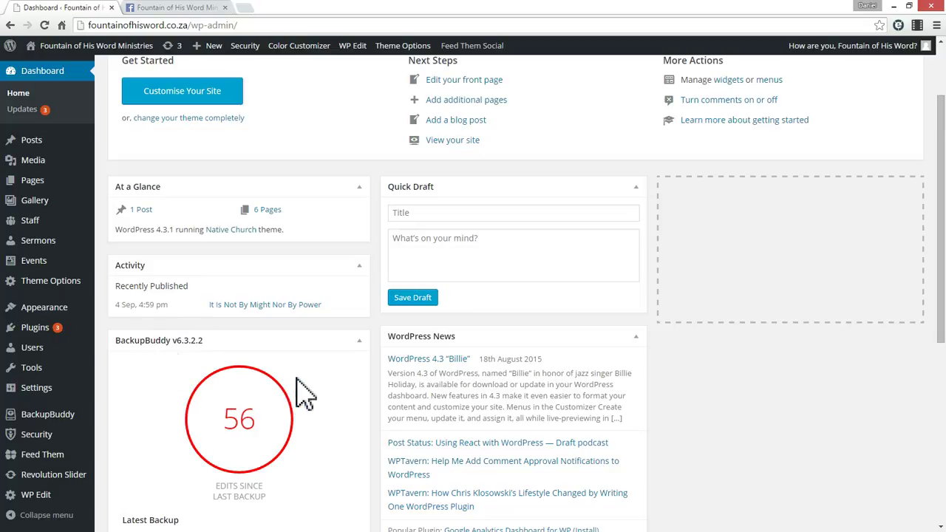
pyautogui.scroll(-2, 299, 377)
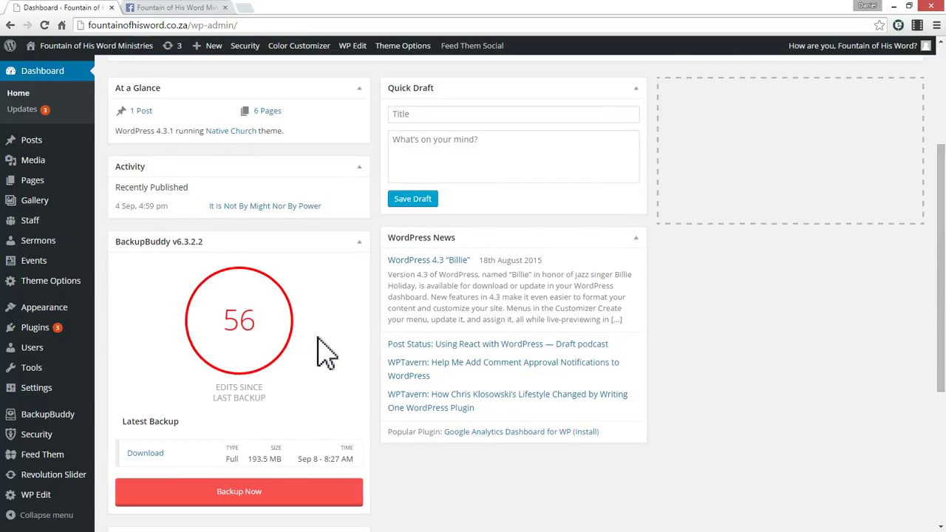
pyautogui.scroll(-1, 325, 355)
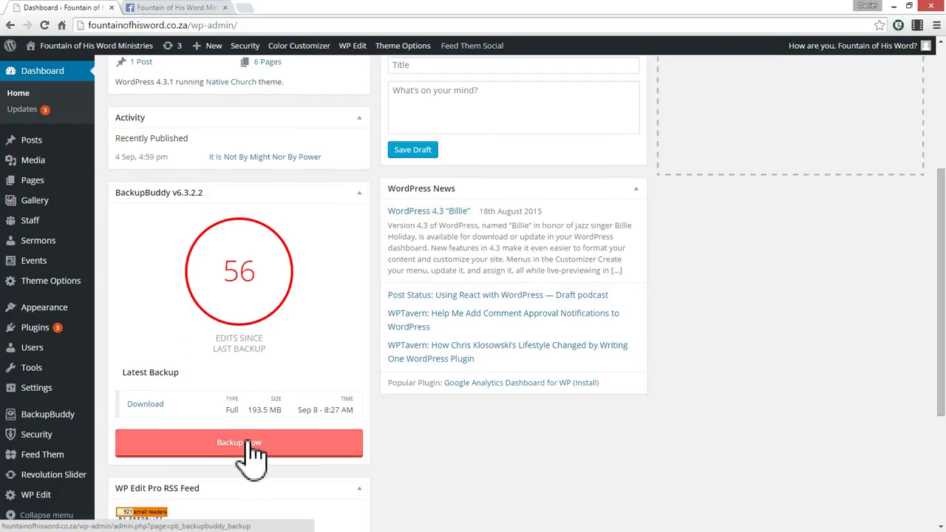
# Open BackupBuddy's backup page and run the Complete Backup profile for the site
pyautogui.click(255, 445)
pyautogui.moveTo(27, 423)
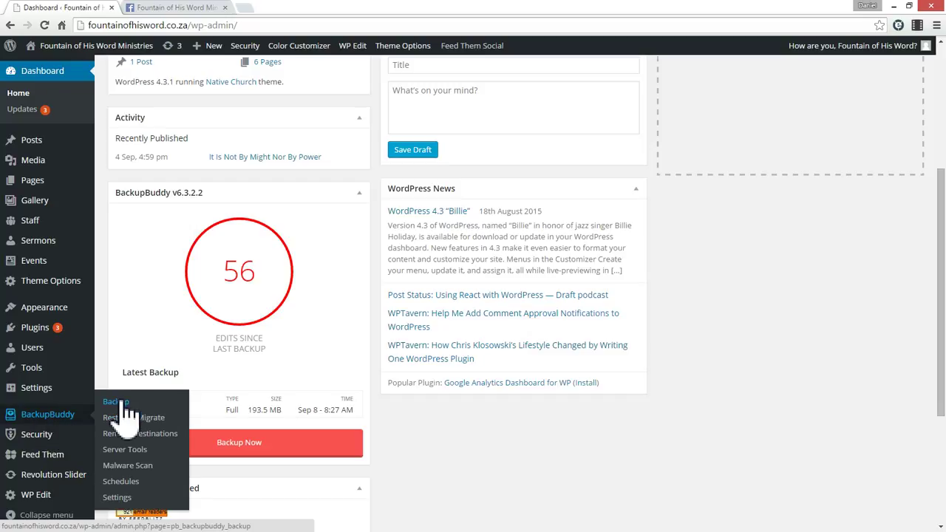
pyautogui.click(235, 446)
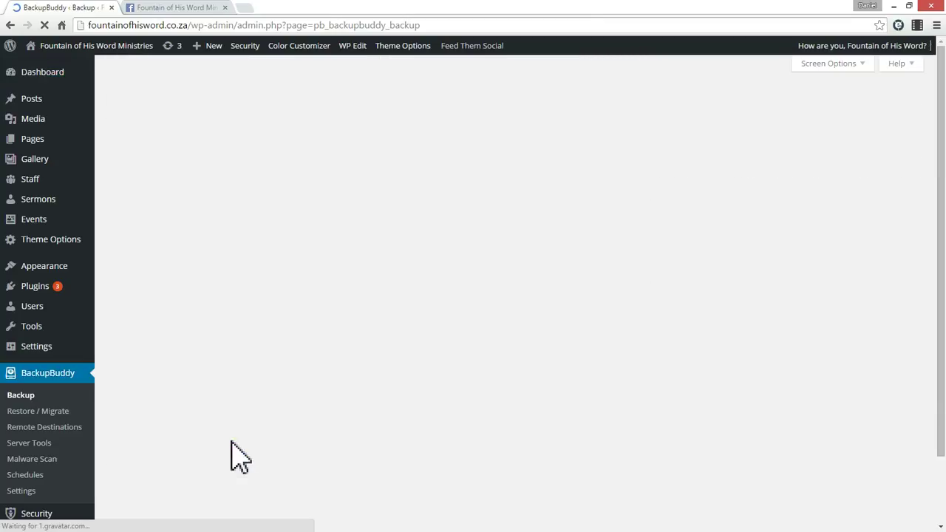
pyautogui.click(151, 283)
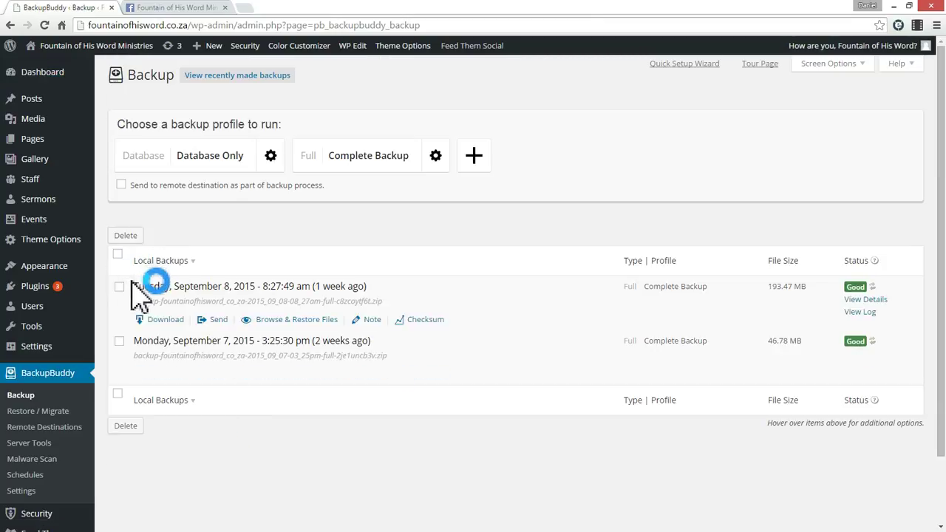
pyautogui.click(390, 169)
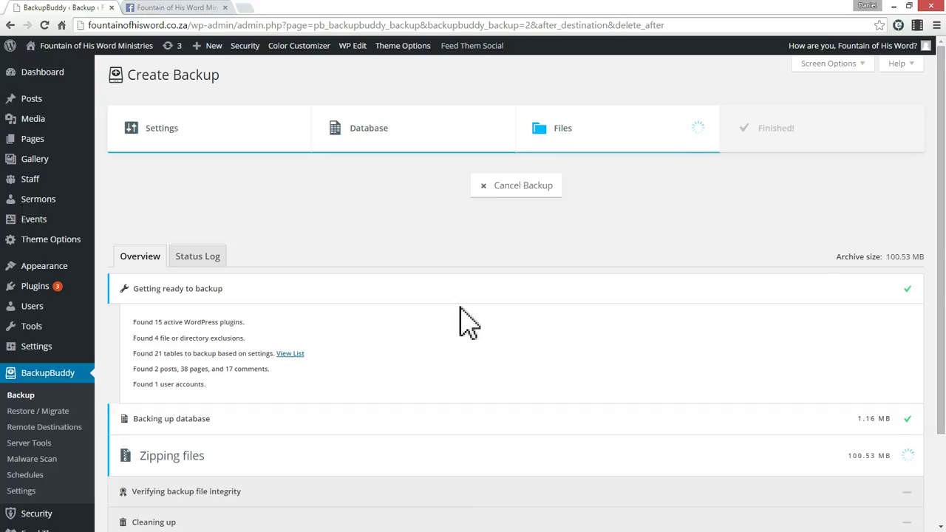
# Review the finished backup's overview and download the backup file to the computer
pyautogui.moveTo(943, 322); pyautogui.dragTo(943, 386)
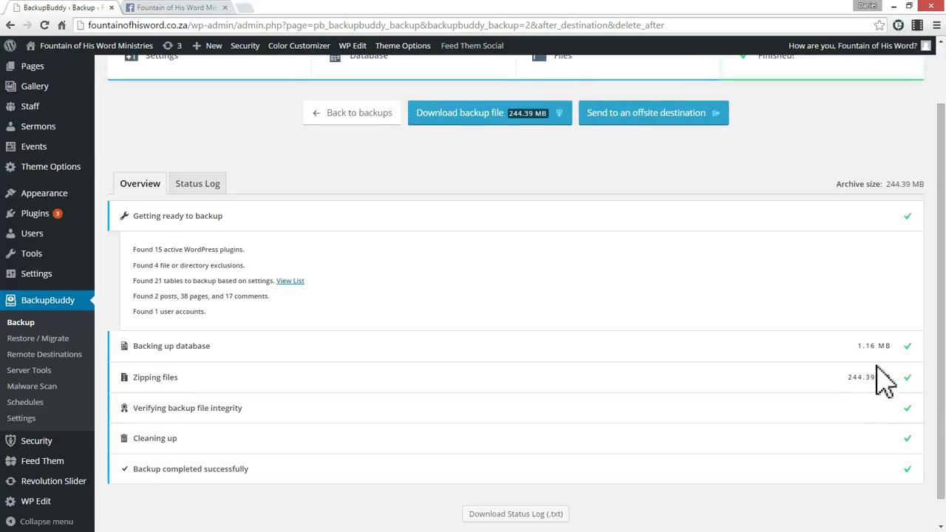
pyautogui.scroll(-1, 942, 370)
pyautogui.scroll(2, 942, 369)
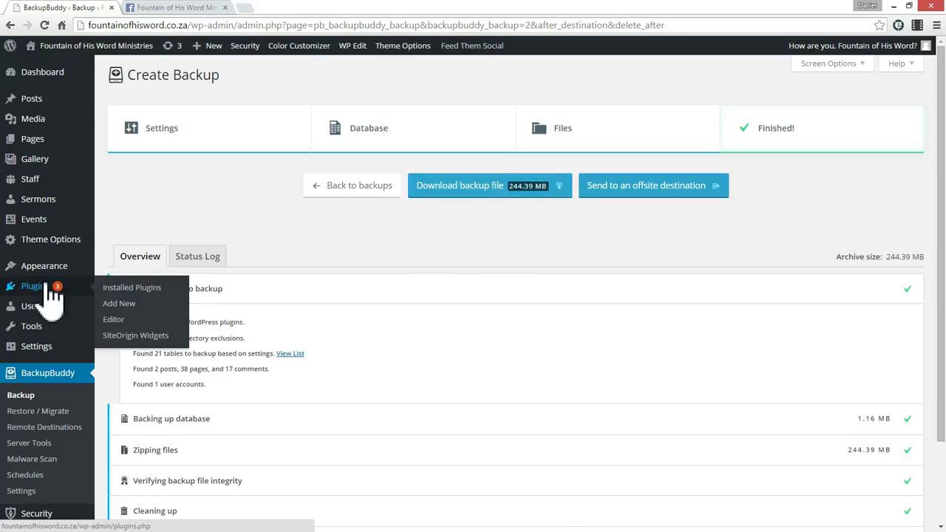
pyautogui.click(495, 193)
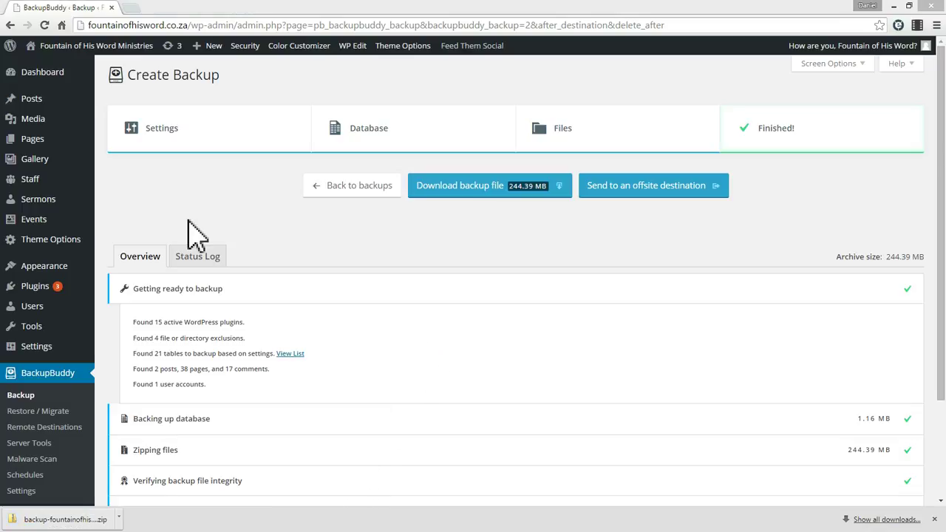
# Open the installed plugins list and filter it to plugins with an update available
pyautogui.moveTo(42, 303)
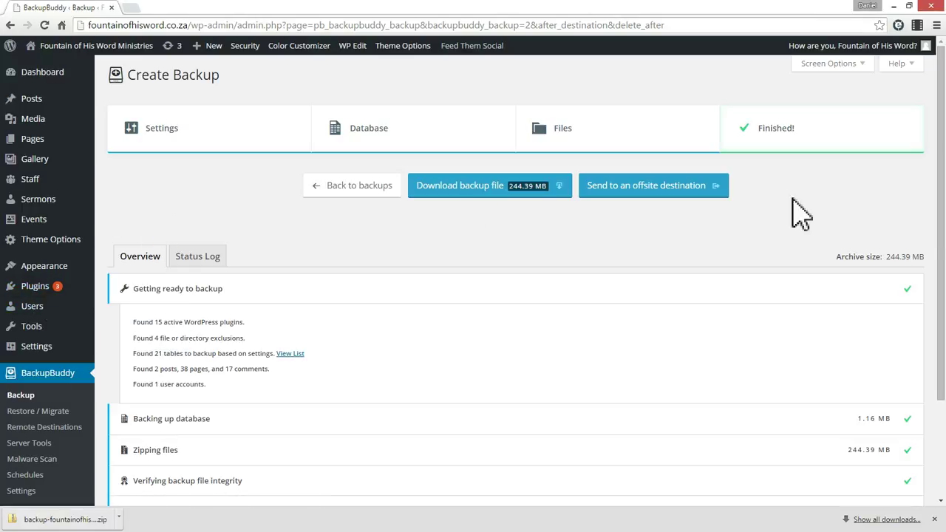
pyautogui.click(41, 293)
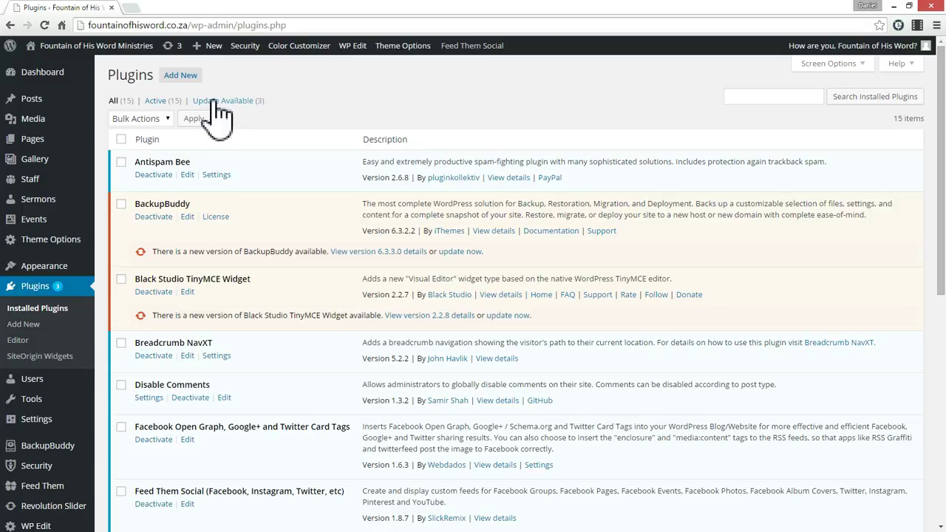
pyautogui.click(122, 205)
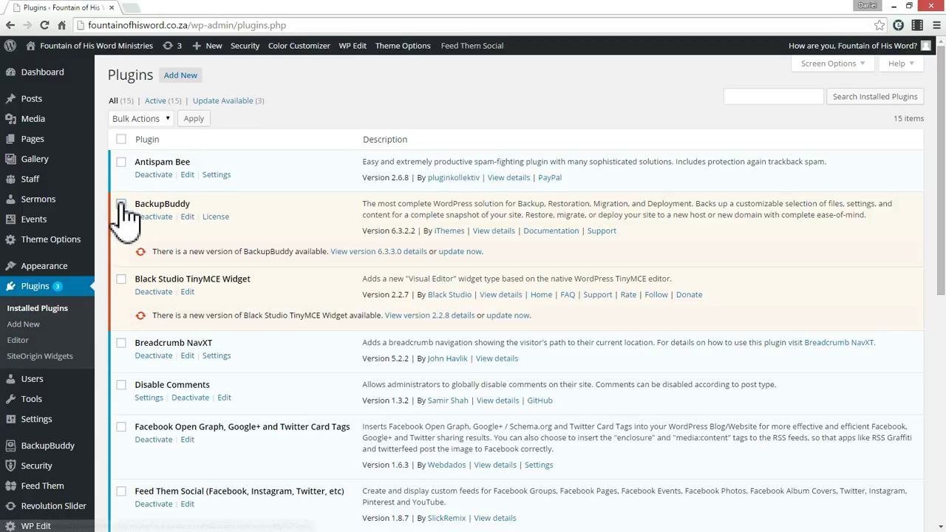
pyautogui.click(121, 280)
pyautogui.click(229, 103)
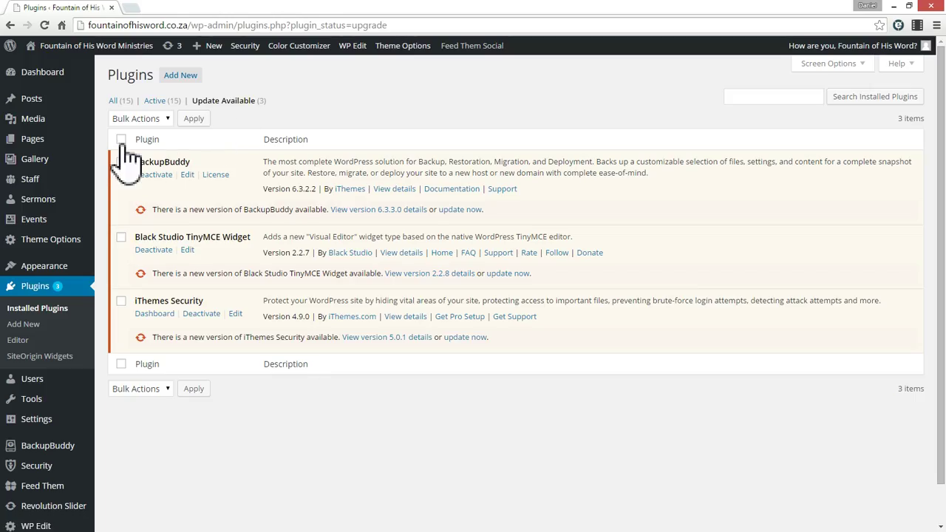
# Select all the listed plugins and update them with a bulk action
pyautogui.click(121, 139)
pyautogui.click(159, 118)
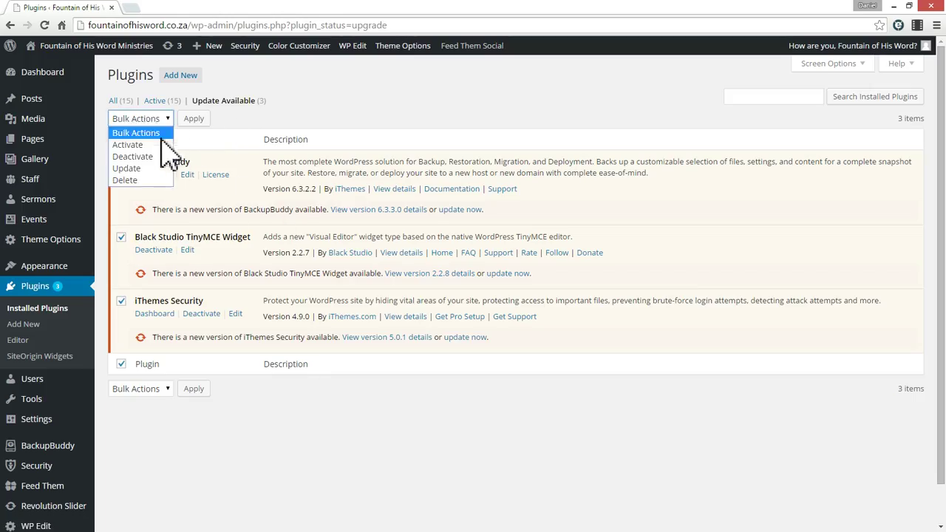
pyautogui.click(136, 169)
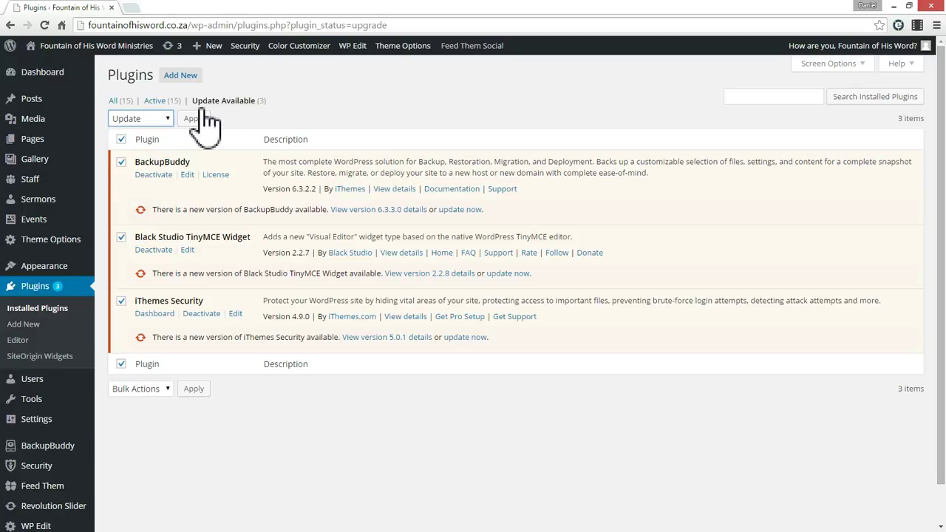
pyautogui.click(198, 118)
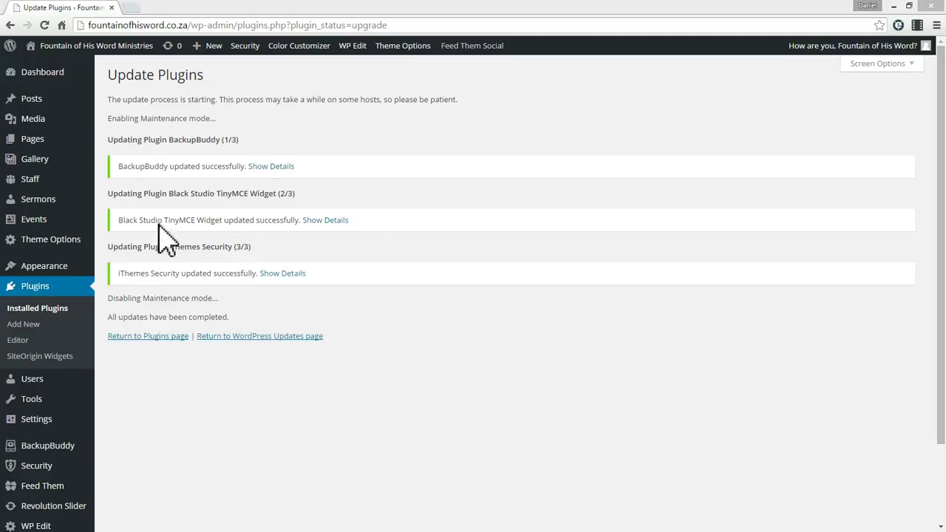
# Return to the admin dashboard and check the latest backup details in the BackupBuddy widget
pyautogui.moveTo(79, 47)
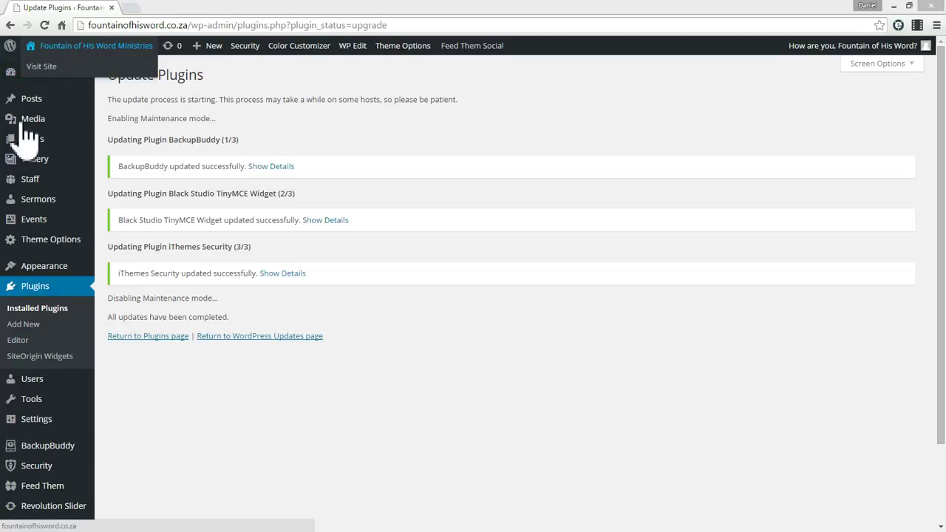
pyautogui.moveTo(37, 70)
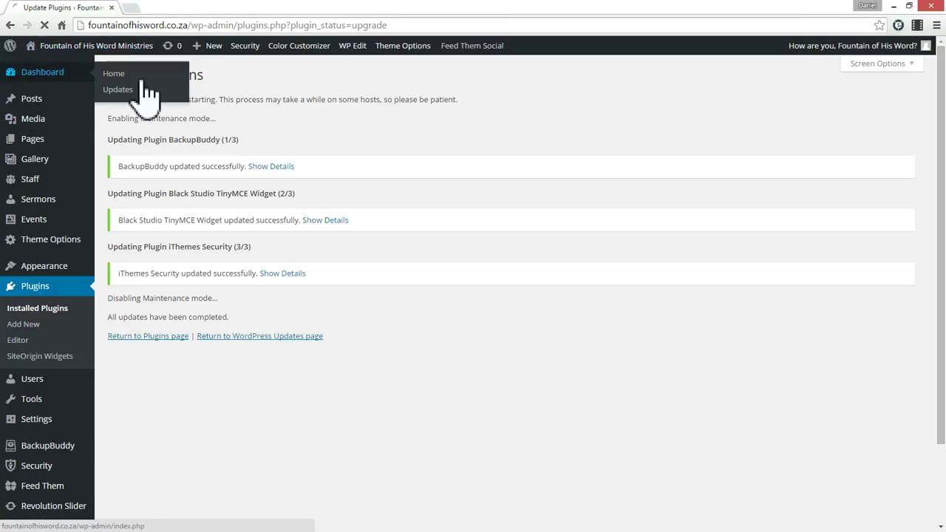
pyautogui.click(137, 90)
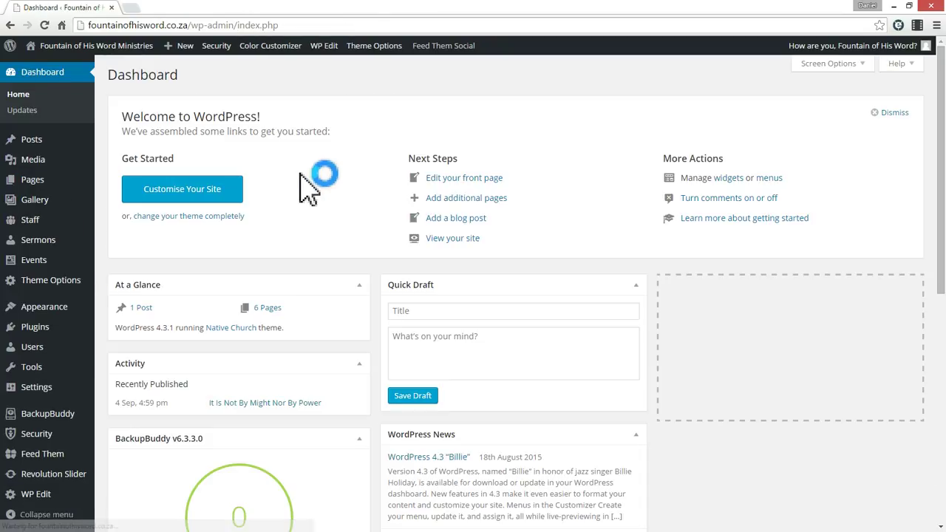
pyautogui.scroll(-1, 306, 280)
pyautogui.scroll(-1, 304, 296)
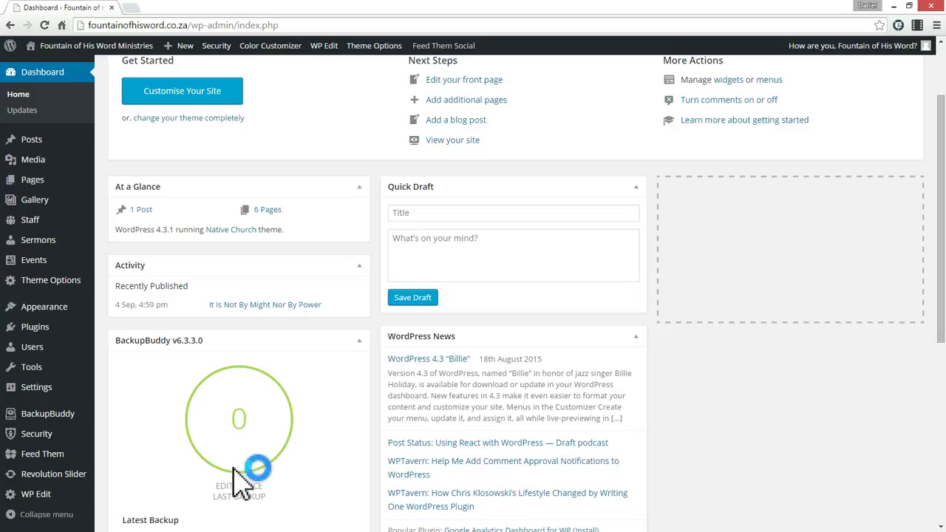
pyautogui.scroll(-3, 266, 425)
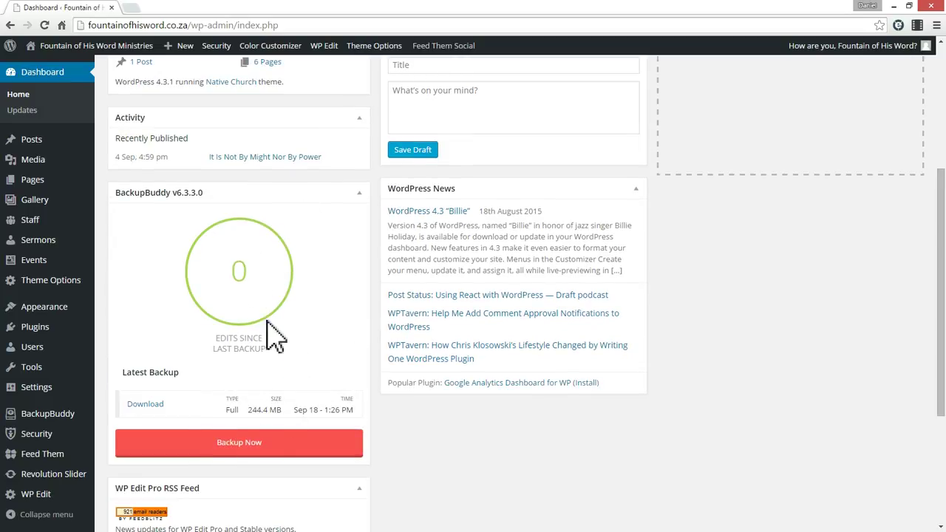
pyautogui.scroll(-2, 419, 376)
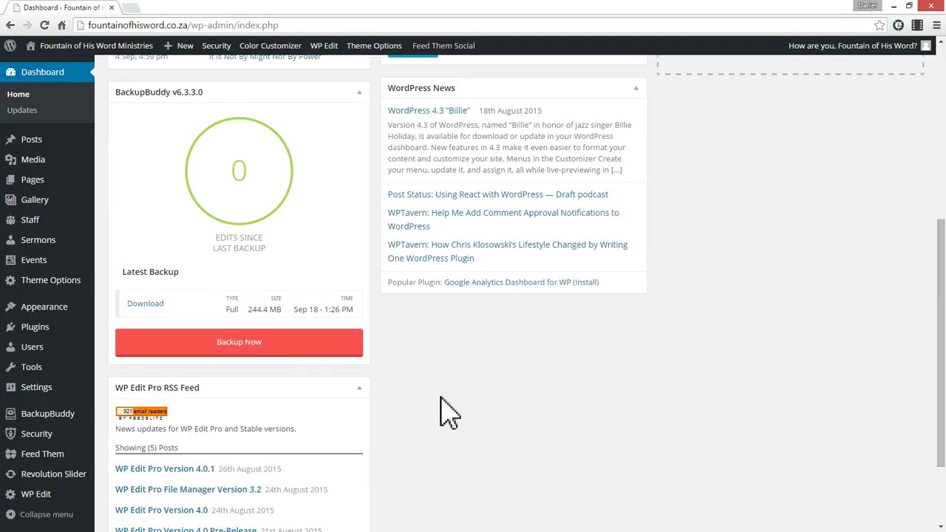
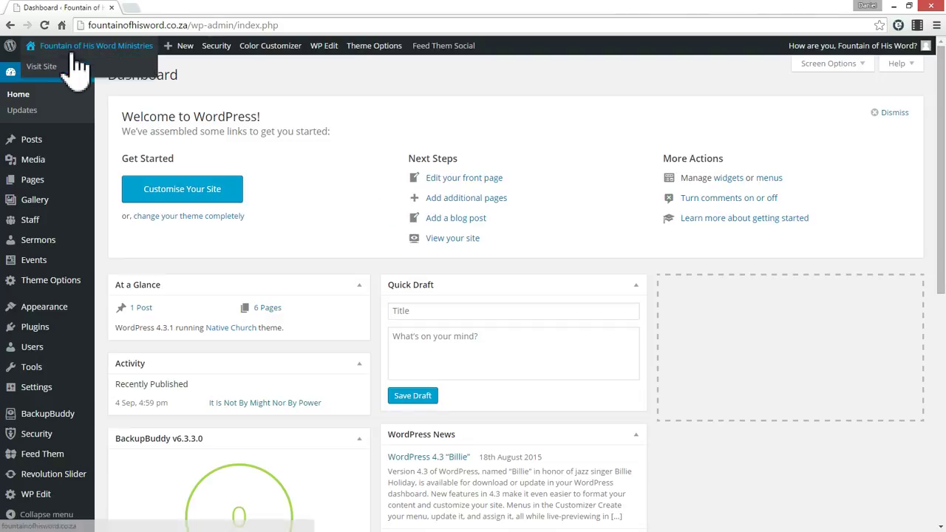
# Open the live site in a new tab and examine its Resources page
pyautogui.middleClick(44, 66)
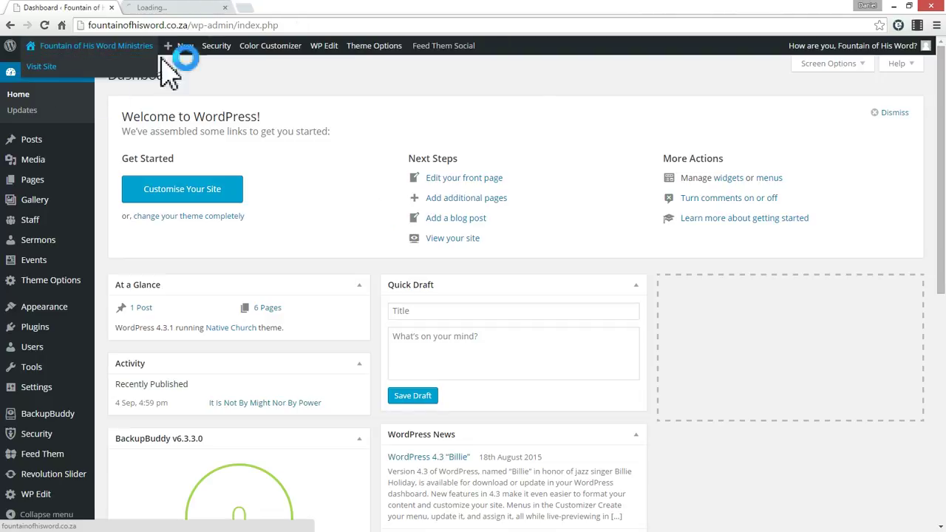
pyautogui.click(179, 10)
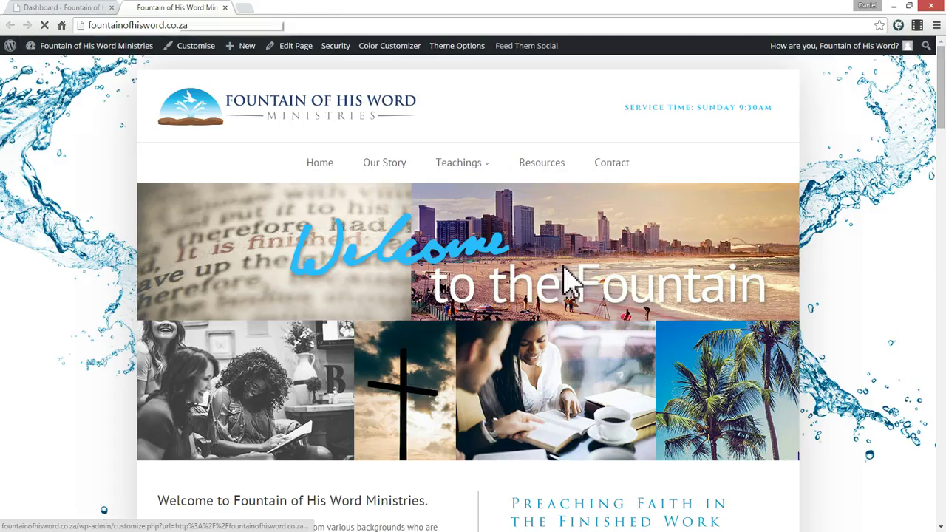
pyautogui.click(542, 164)
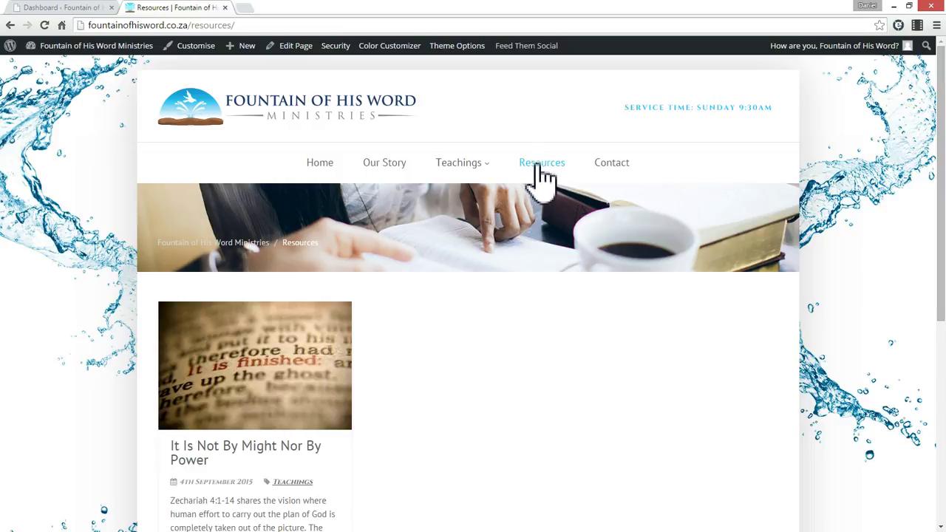
pyautogui.scroll(-1, 564, 334)
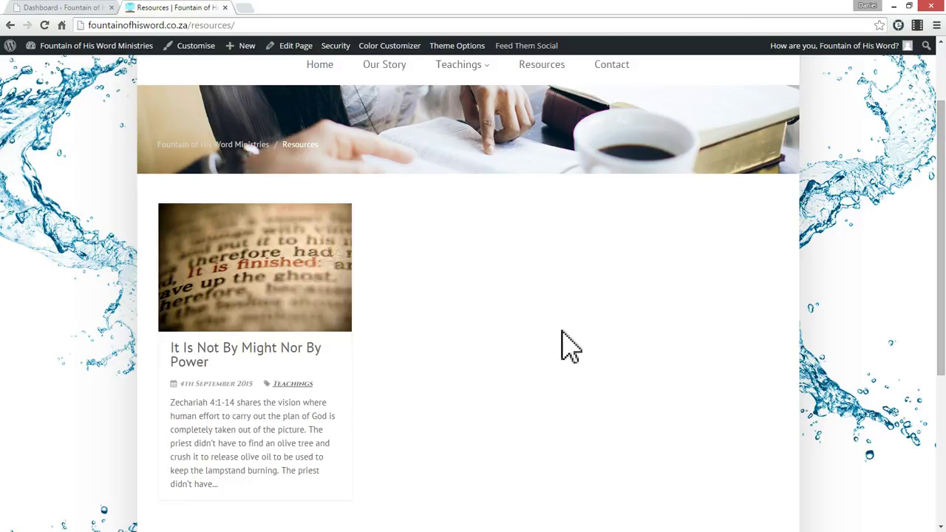
pyautogui.scroll(1, 568, 366)
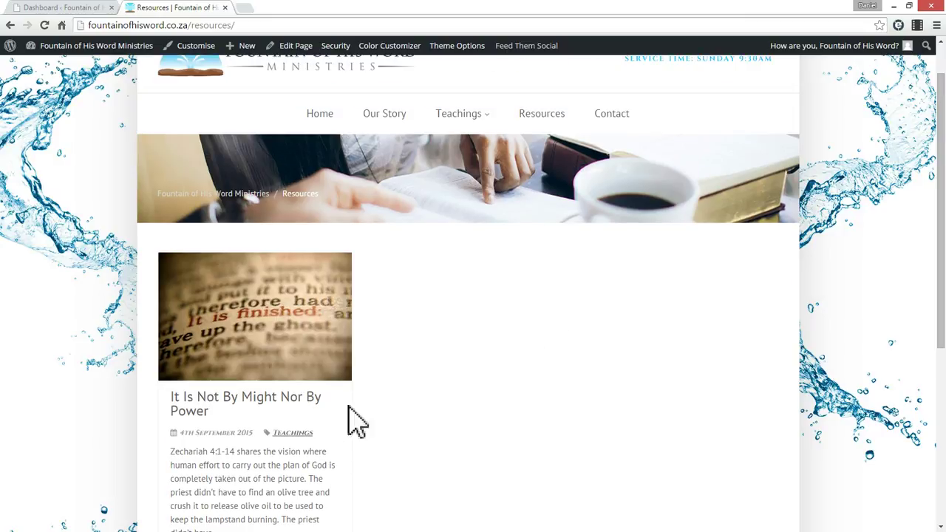
# Open the post "It Is Not By Might Nor By Power" and examine its title, date, content, tags, share links and sidebar
pyautogui.click(280, 411)
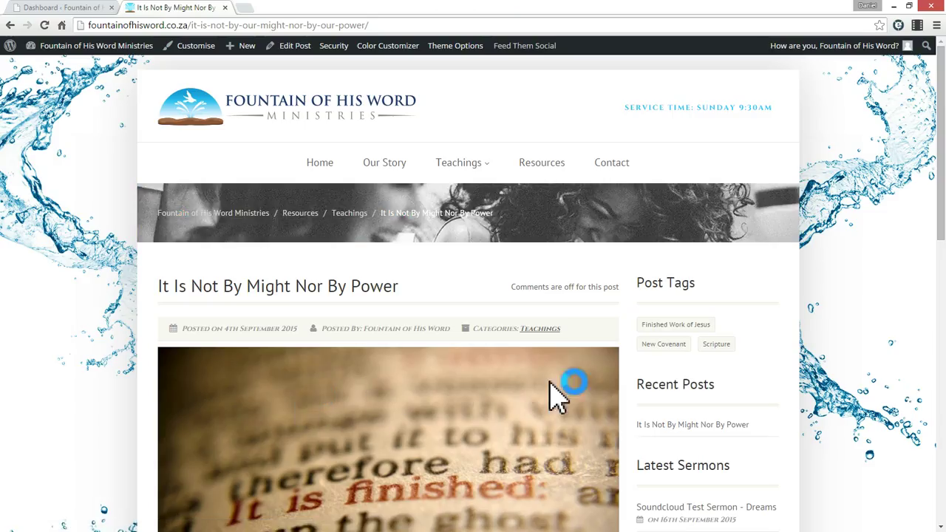
pyautogui.scroll(-3, 528, 351)
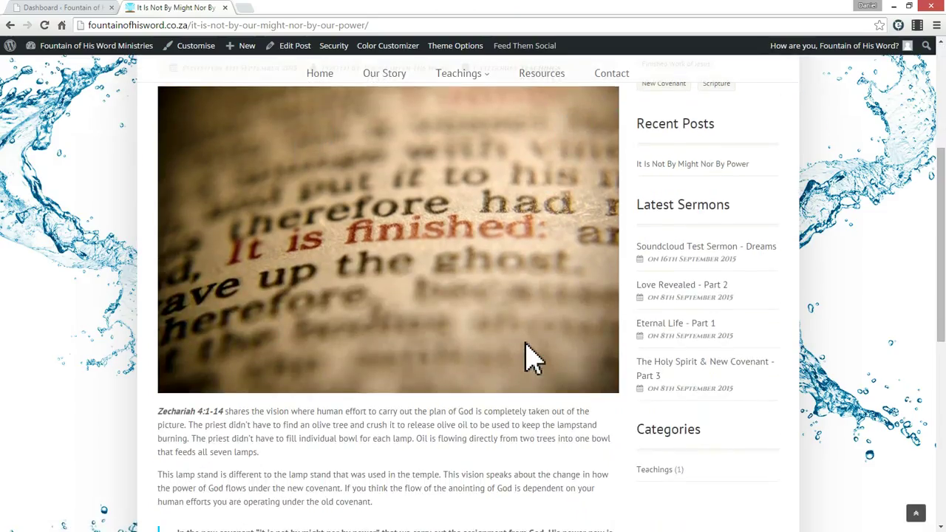
pyautogui.scroll(-4, 554, 312)
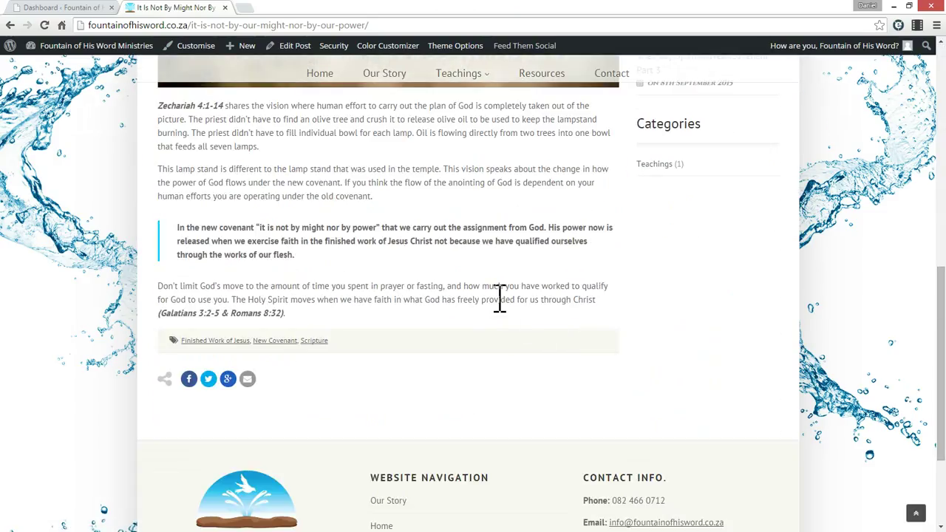
pyautogui.scroll(1, 398, 263)
pyautogui.scroll(-2, 295, 342)
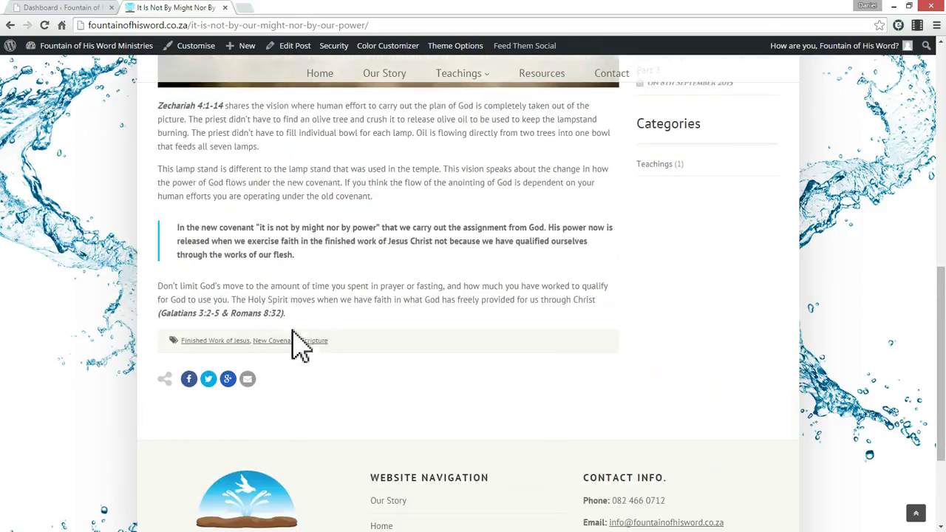
pyautogui.scroll(10, 325, 303)
pyautogui.scroll(-1, 348, 275)
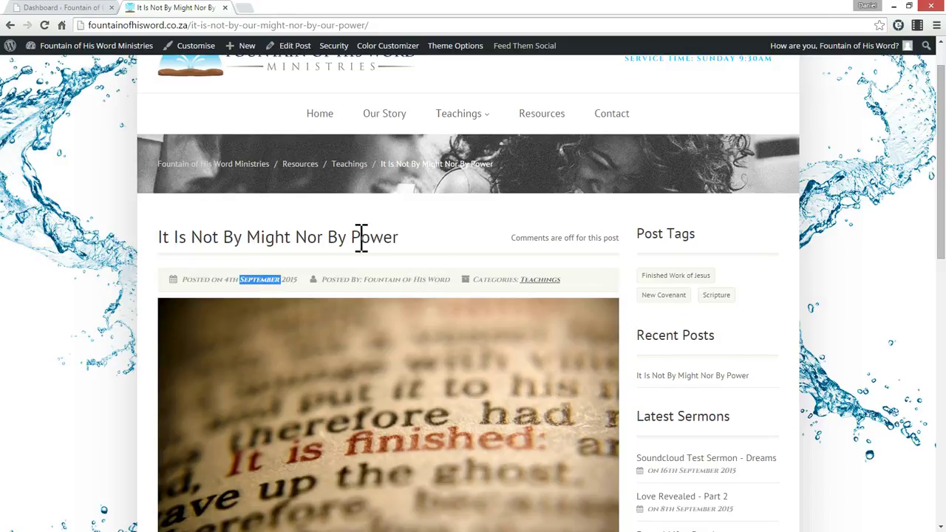
pyautogui.tripleClick(332, 248)
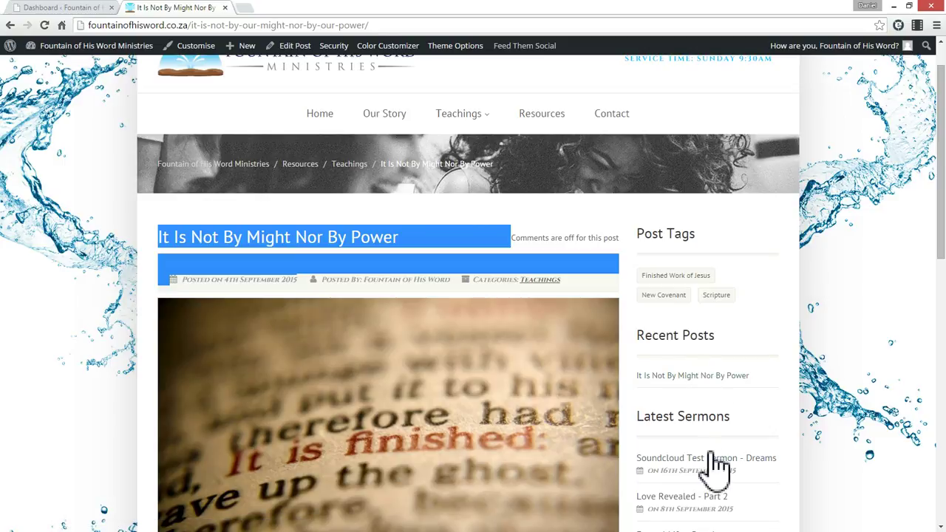
pyautogui.scroll(-1, 718, 473)
pyautogui.scroll(-1, 702, 452)
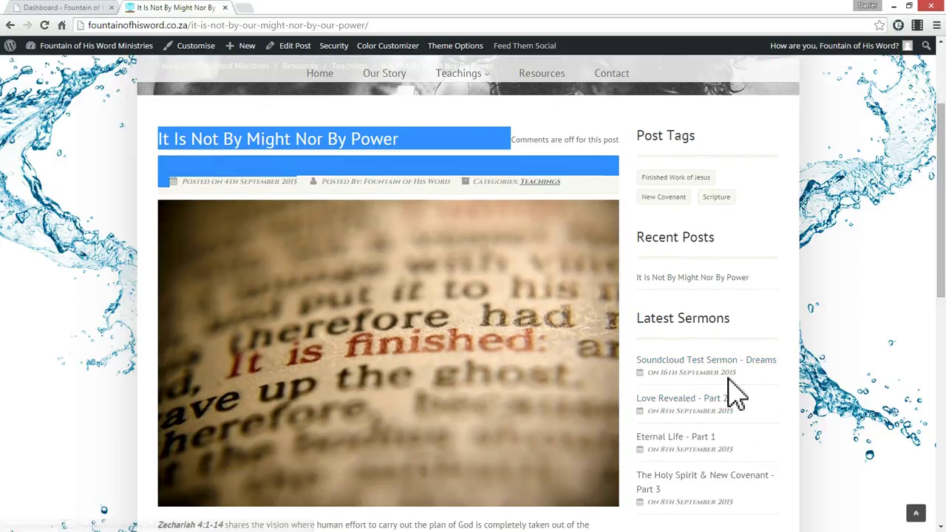
pyautogui.scroll(3, 680, 370)
pyautogui.click(169, 237)
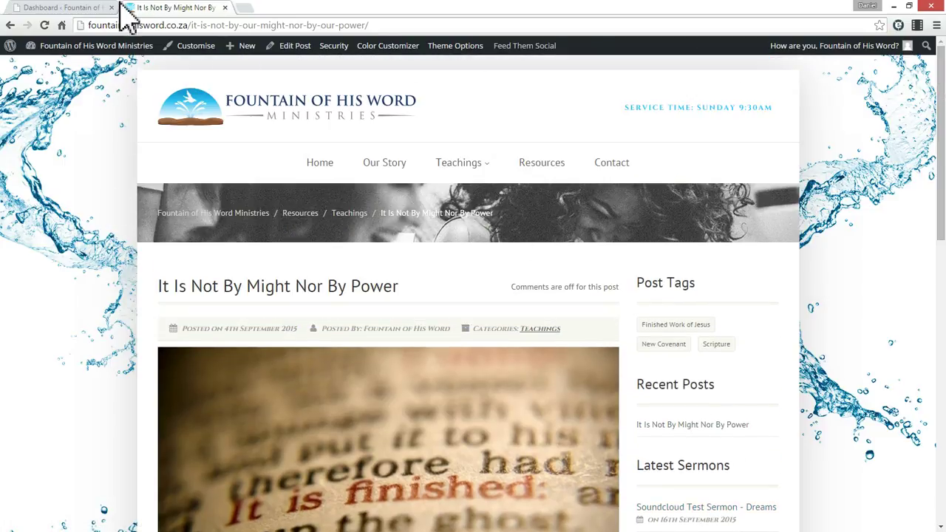
# Return to the site's admin dashboard and start a new post titled "Test Post"
pyautogui.click(65, 9)
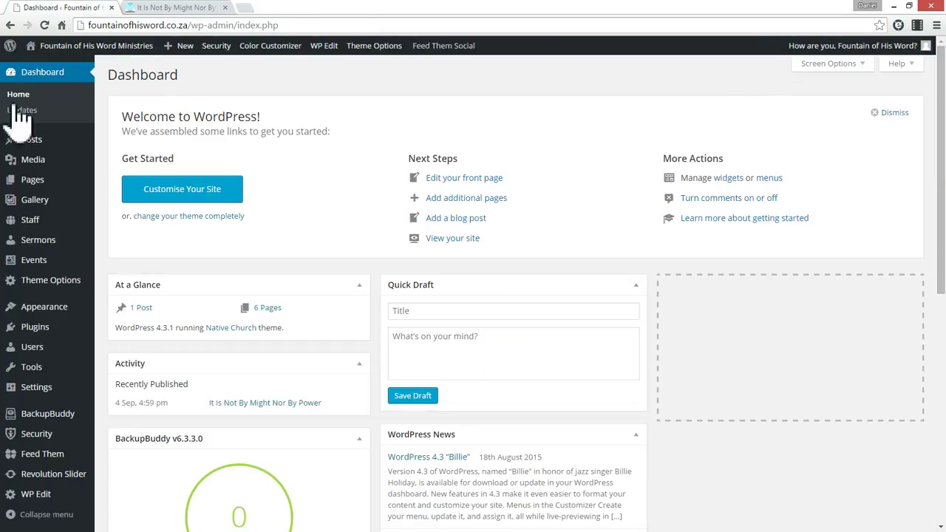
pyautogui.moveTo(42, 241)
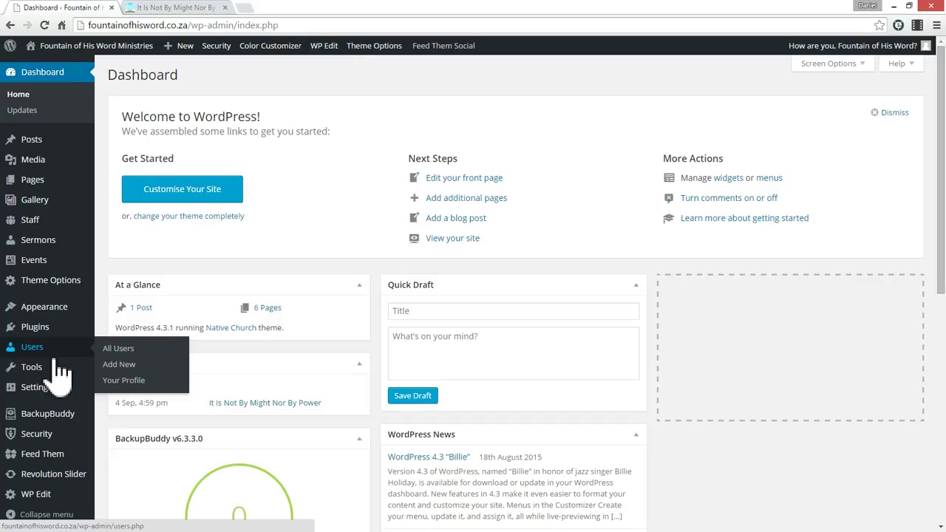
pyautogui.moveTo(30, 140)
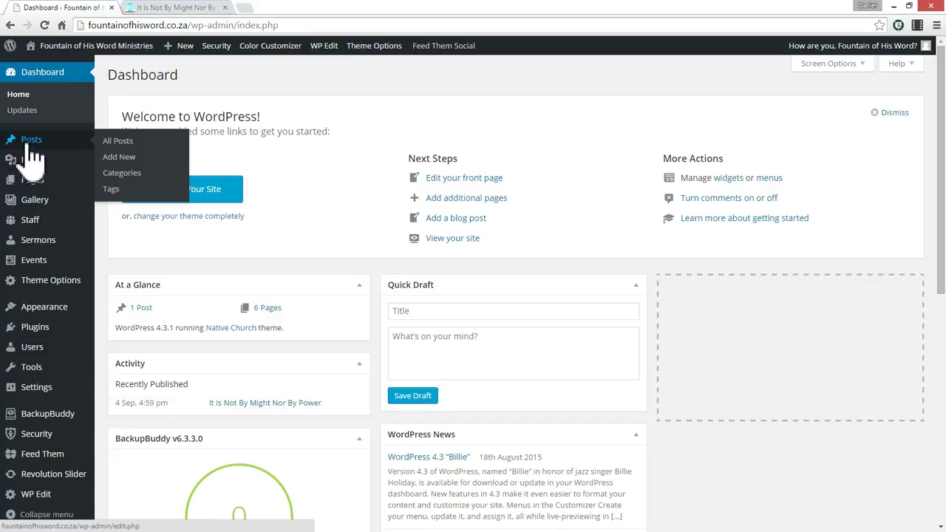
pyautogui.click(122, 157)
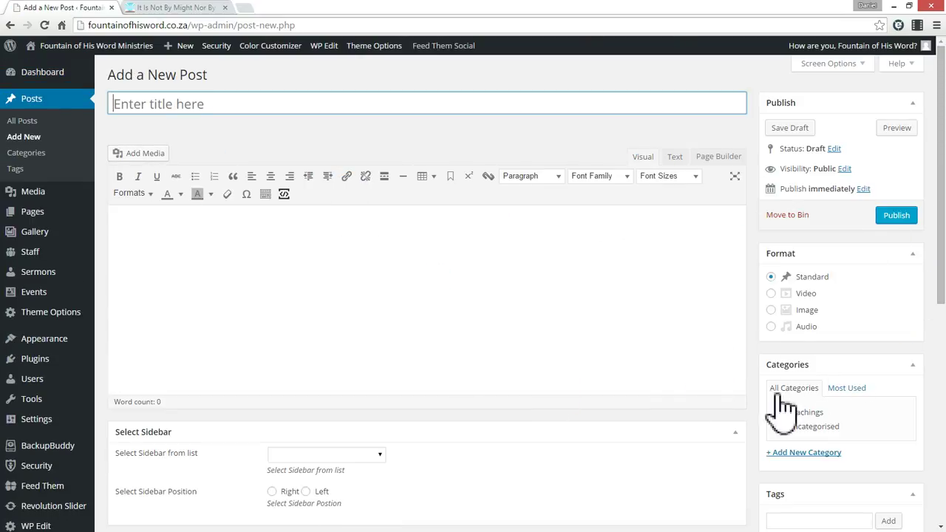
pyautogui.click(186, 104)
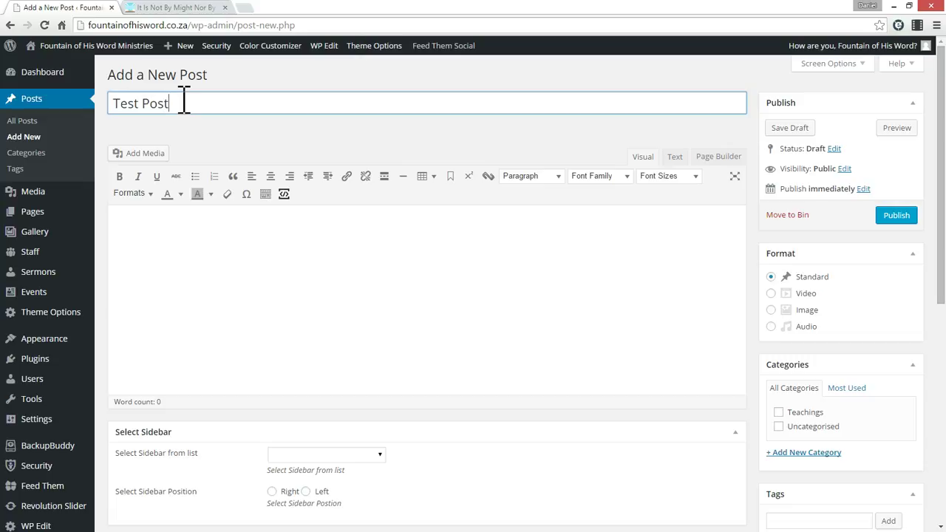
pyautogui.click(238, 298)
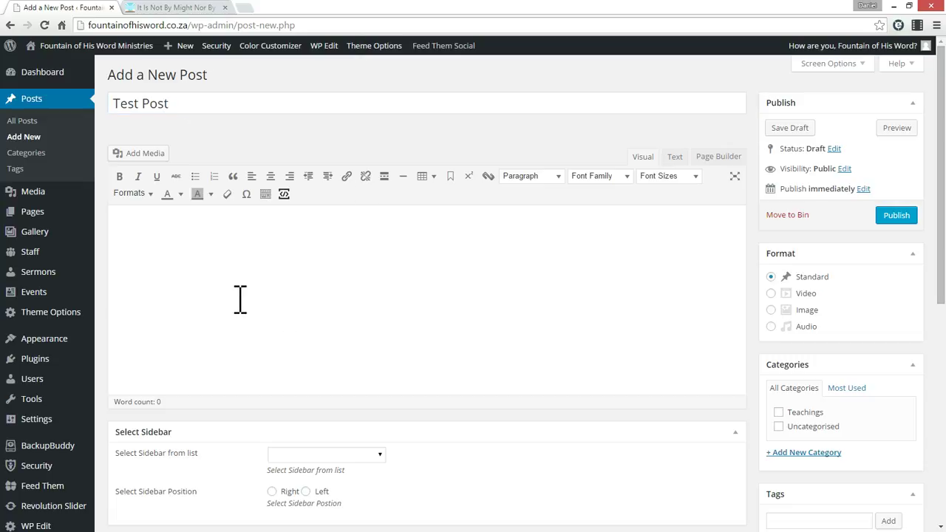
# Check the sidebar of the live post, then assign Post Sidebar to the new post with its position set to Right
pyautogui.scroll(-1, 311, 329)
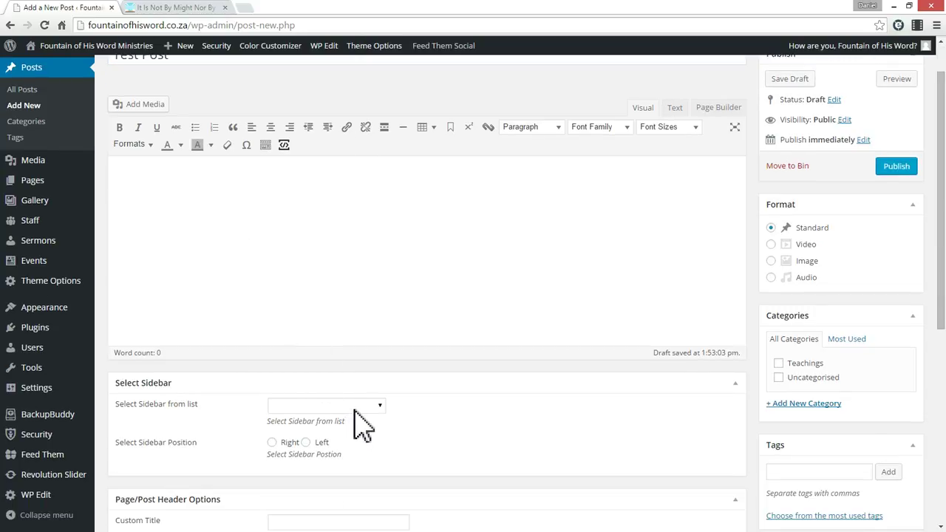
pyautogui.click(190, 8)
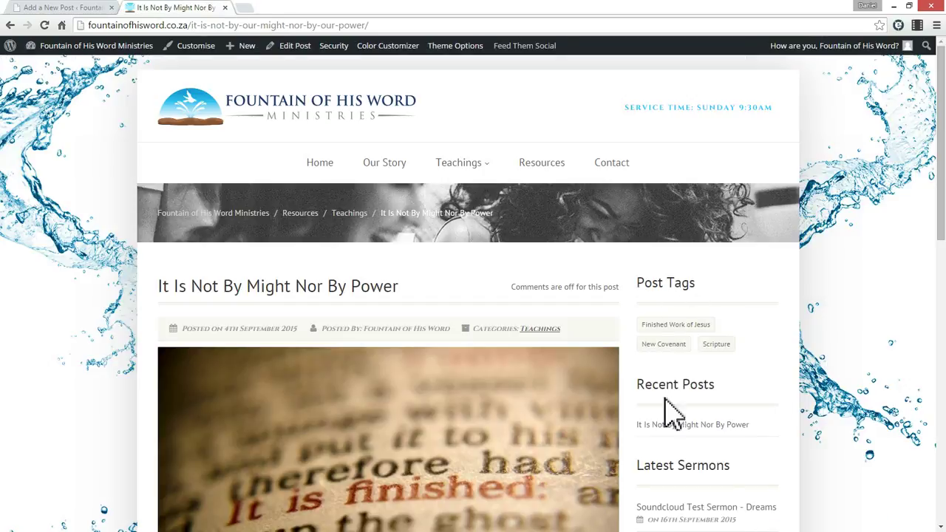
pyautogui.scroll(-8, 728, 366)
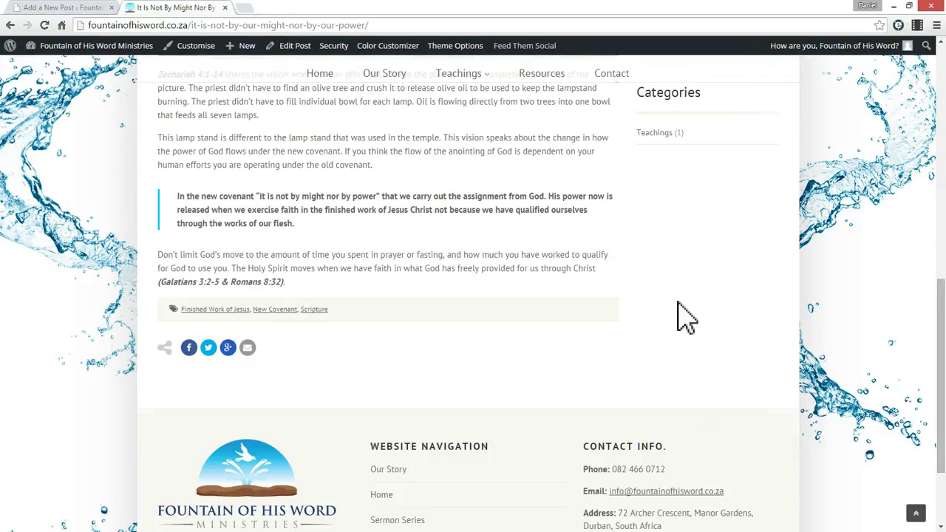
pyautogui.scroll(5, 680, 318)
pyautogui.click(78, 8)
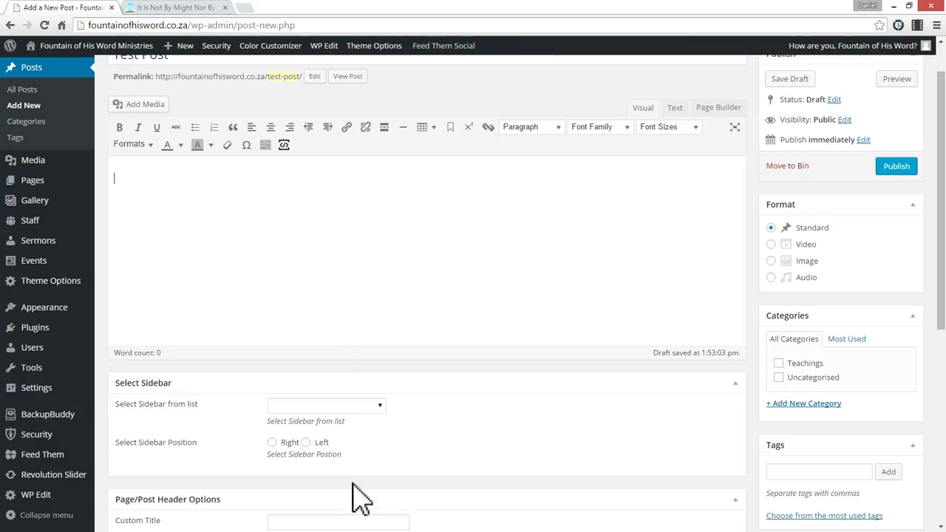
pyautogui.click(336, 406)
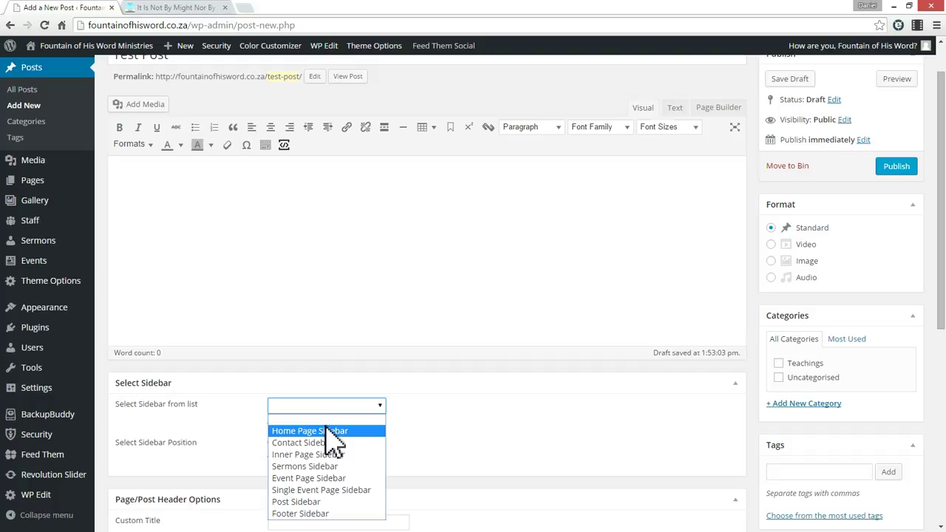
pyautogui.click(333, 502)
pyautogui.click(275, 444)
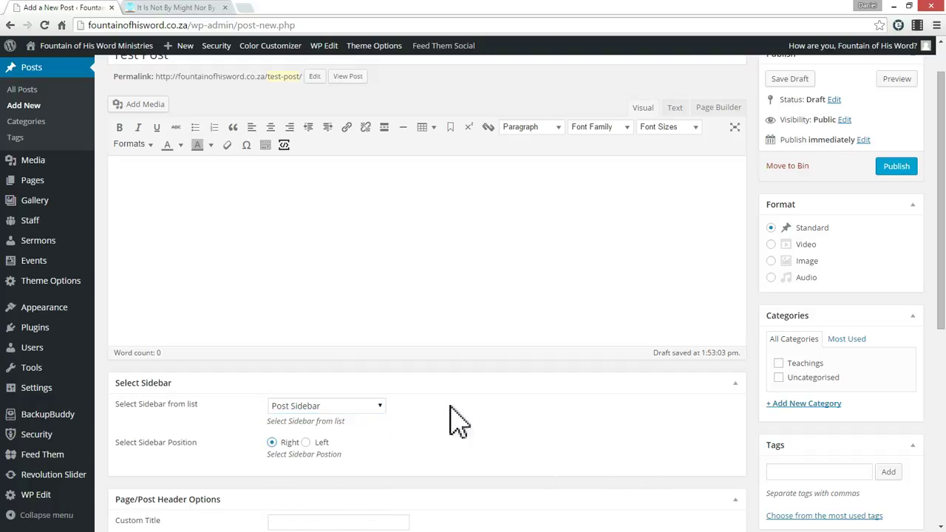
# Review the new post's header options, custom description and social card settings, comparing the header options with the live post's banner
pyautogui.scroll(-1, 458, 399)
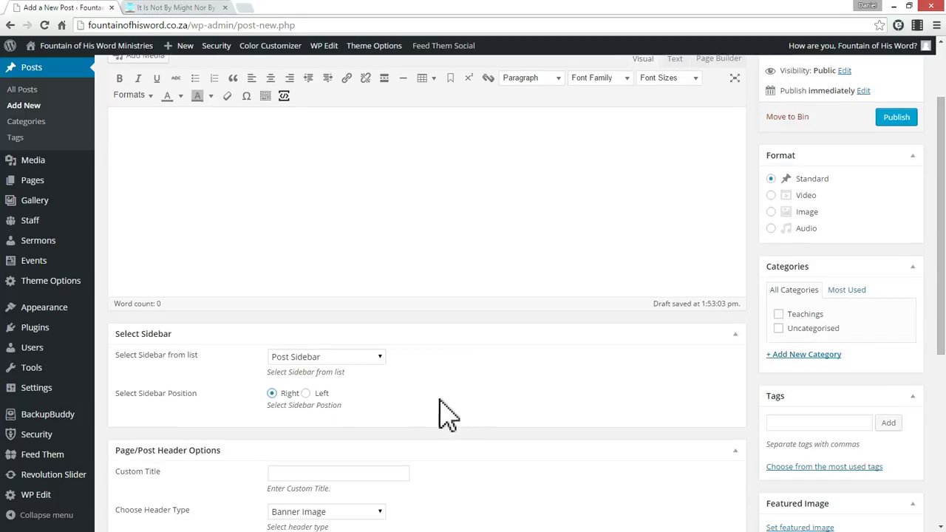
pyautogui.scroll(-1, 386, 418)
pyautogui.scroll(3, 354, 399)
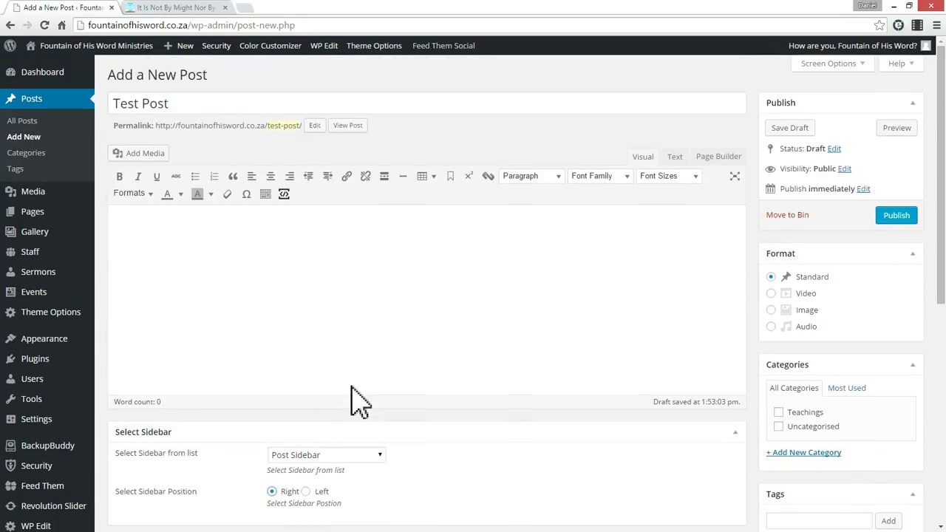
pyautogui.scroll(-3, 352, 388)
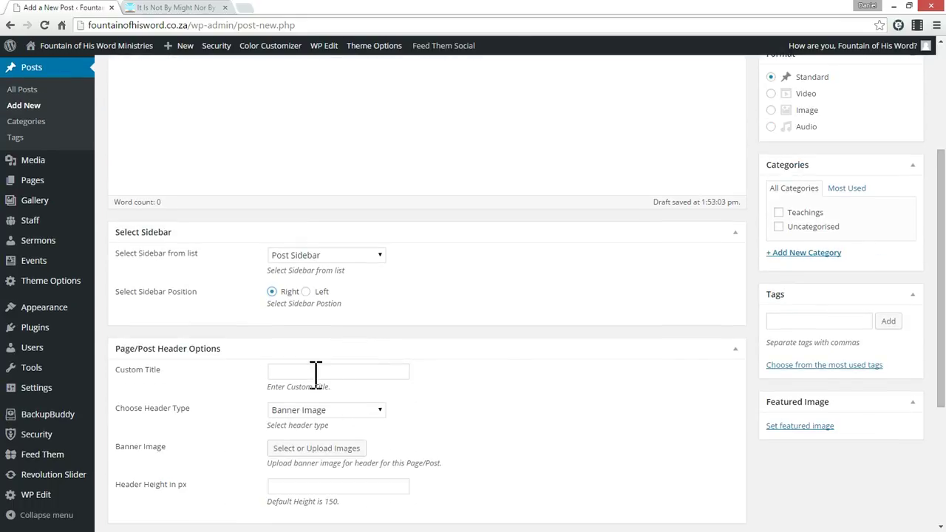
pyautogui.scroll(-1, 316, 375)
pyautogui.click(310, 320)
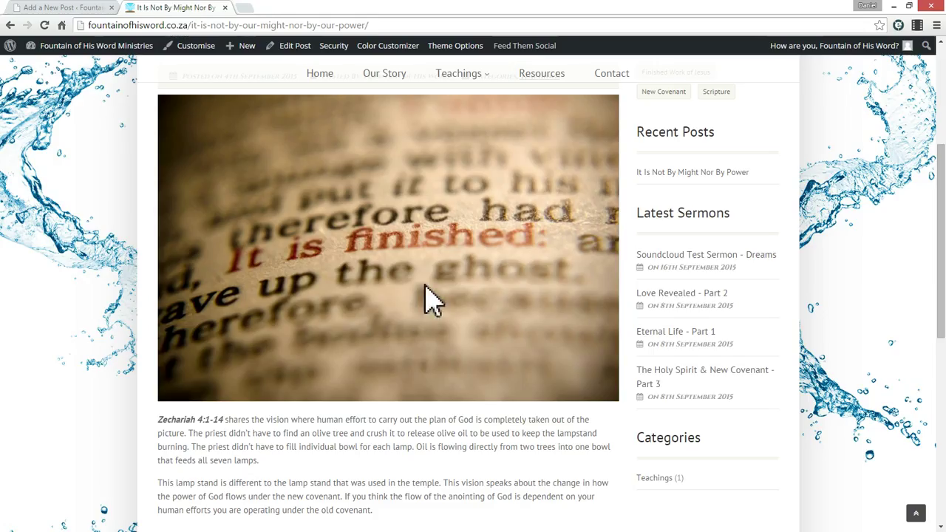
pyautogui.hotkey('ctrl', 'Tab')
pyautogui.scroll(4, 422, 342)
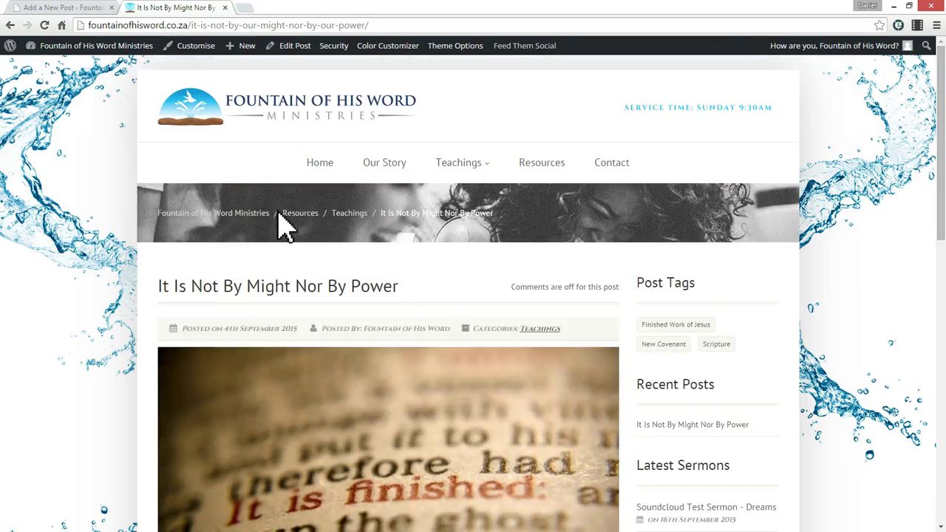
pyautogui.click(67, 8)
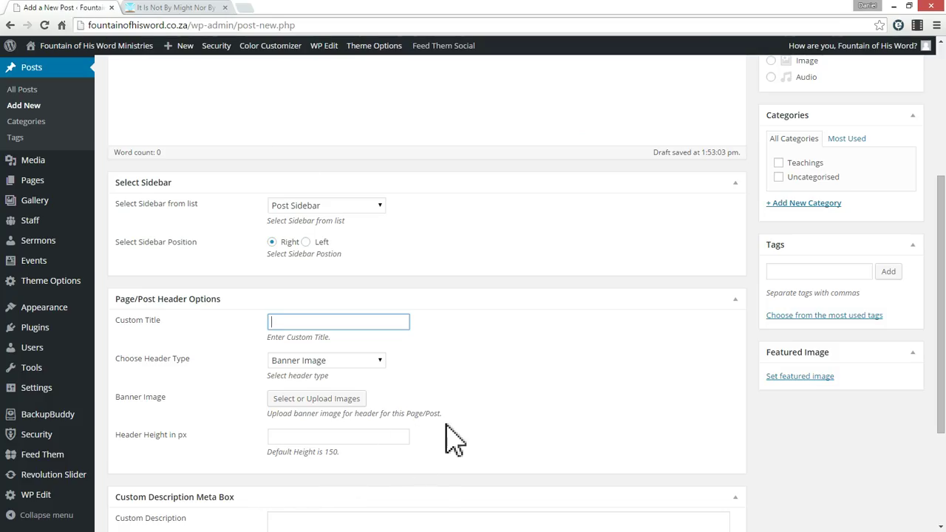
pyautogui.scroll(-2, 450, 473)
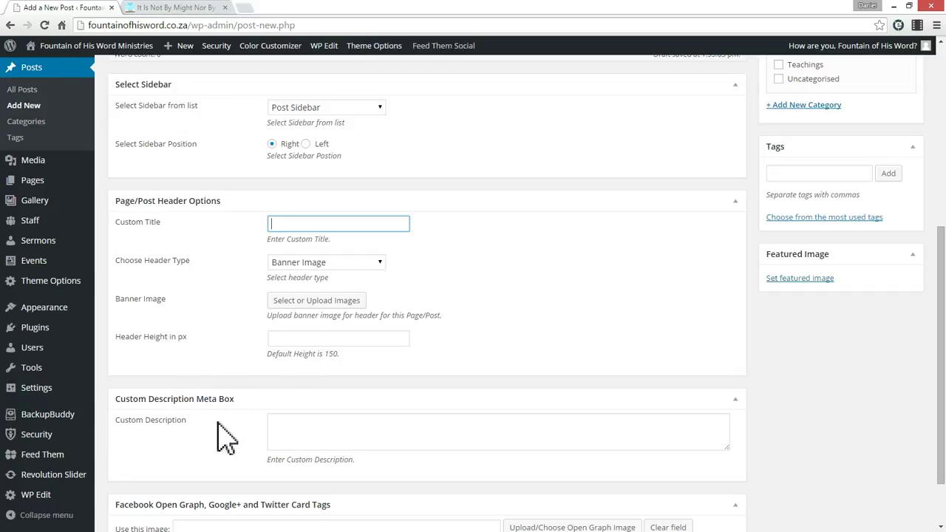
pyautogui.scroll(-1, 219, 425)
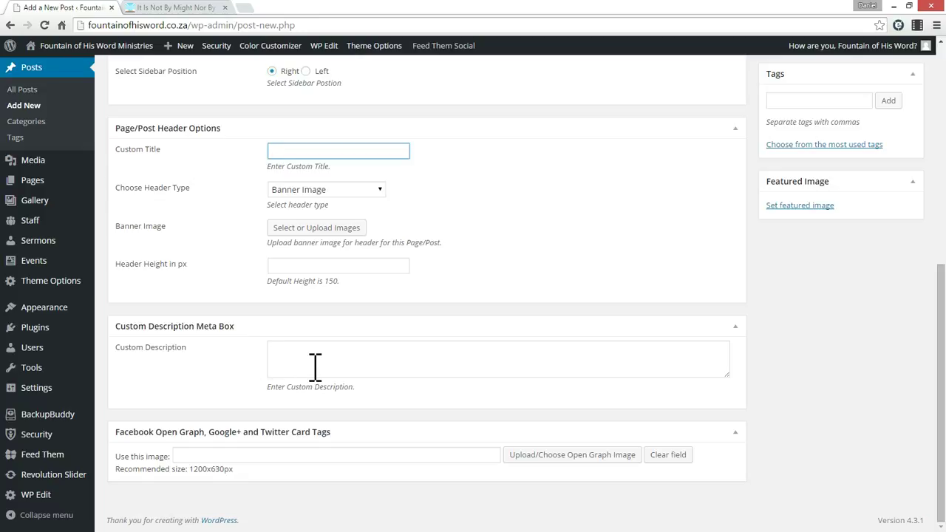
pyautogui.scroll(6, 783, 344)
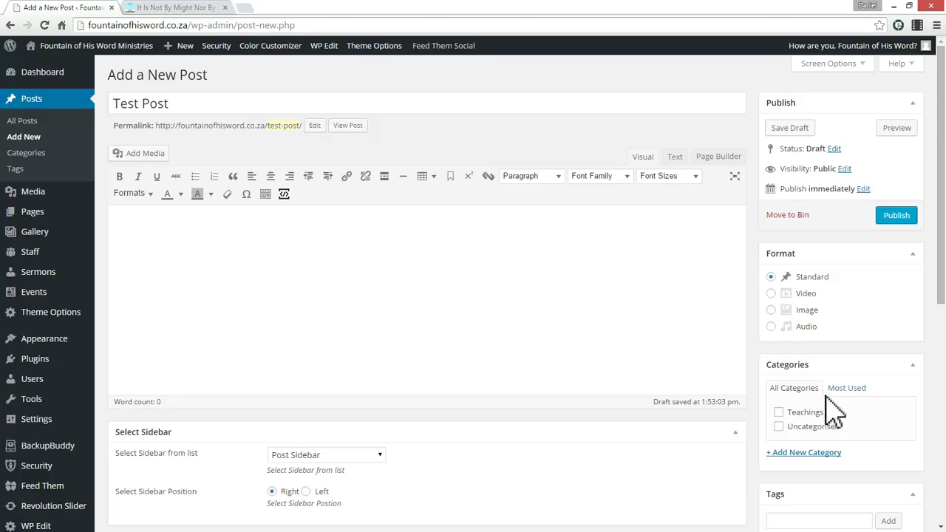
# Add a new category named "Resources" and assign it as the post's only category, leaving Teachings unselected
pyautogui.scroll(-1, 801, 413)
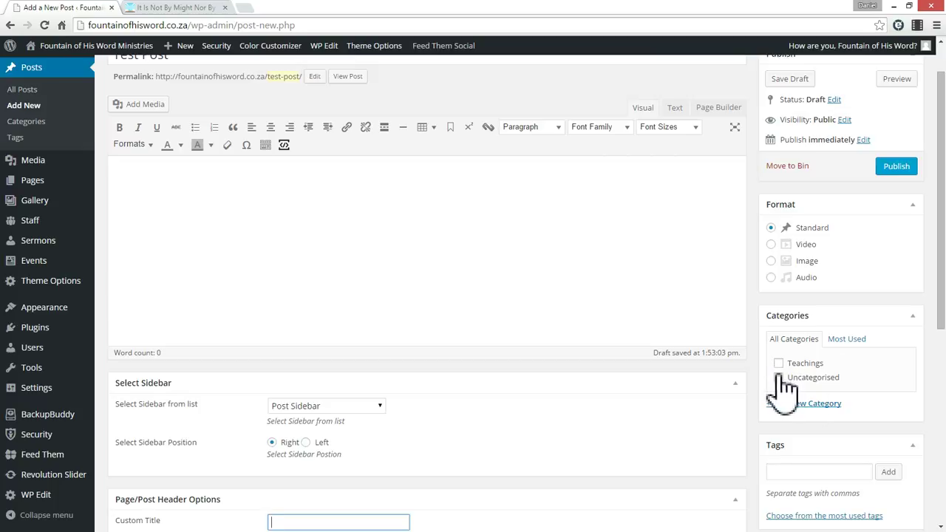
pyautogui.click(780, 365)
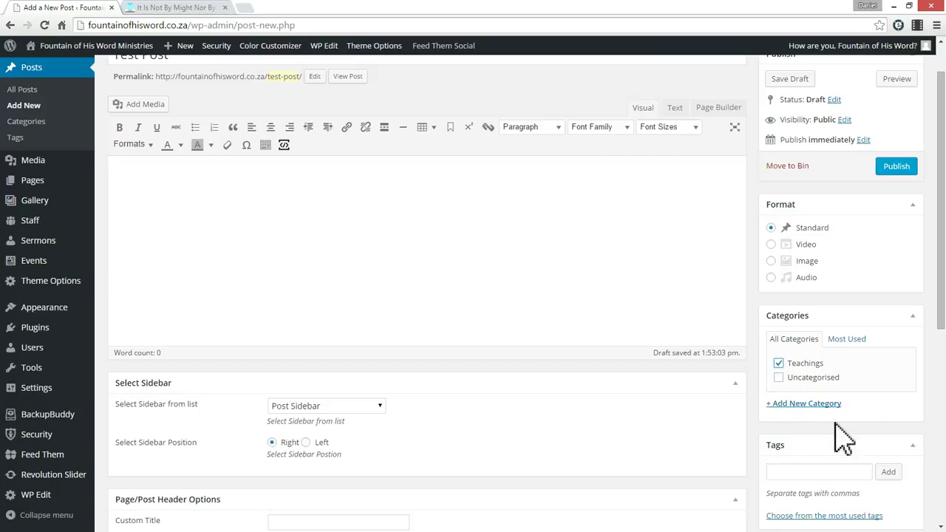
pyautogui.click(779, 364)
pyautogui.click(811, 408)
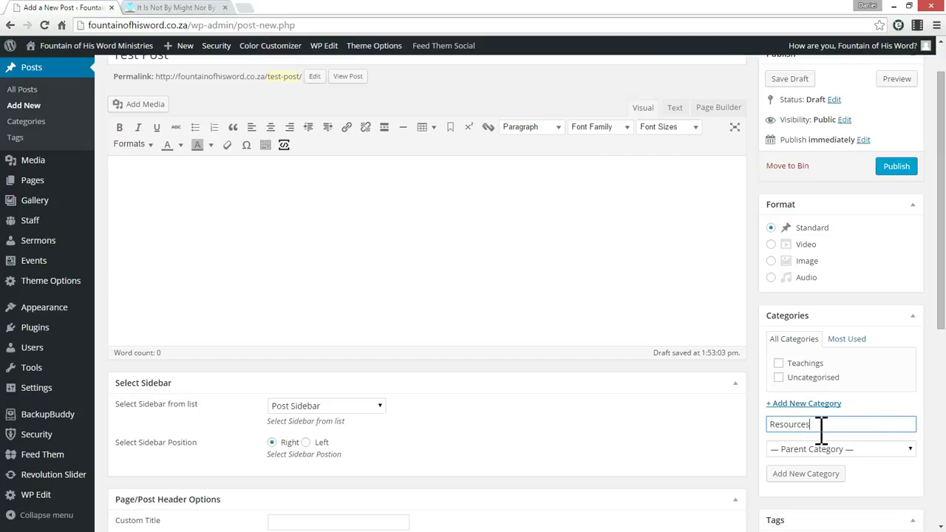
pyautogui.click(802, 476)
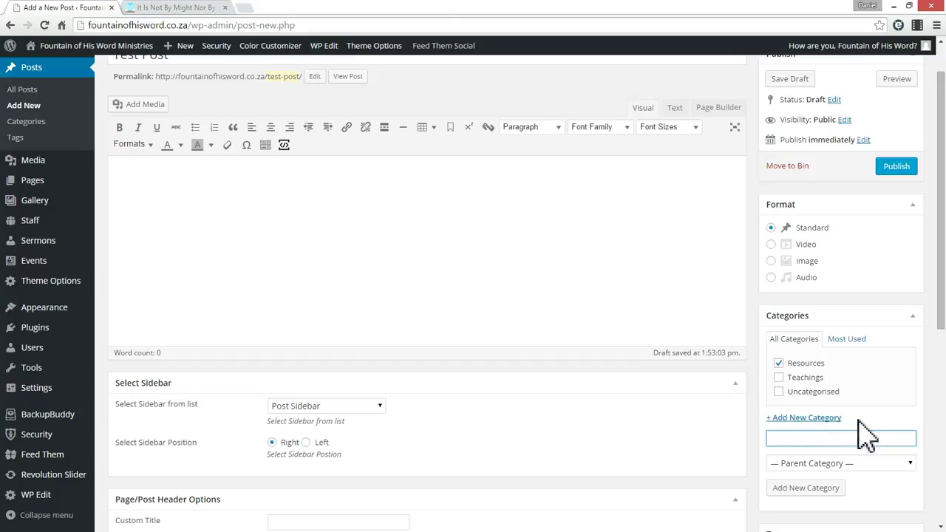
pyautogui.click(779, 378)
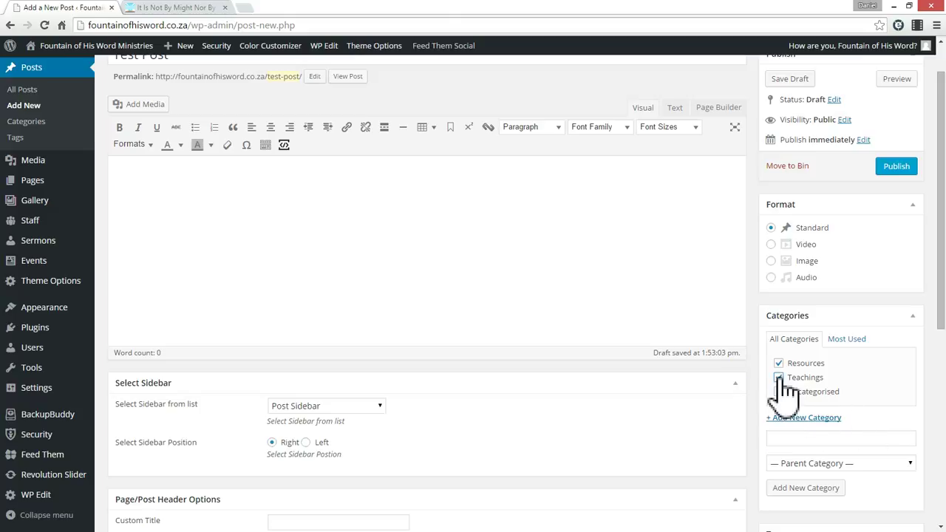
pyautogui.click(779, 378)
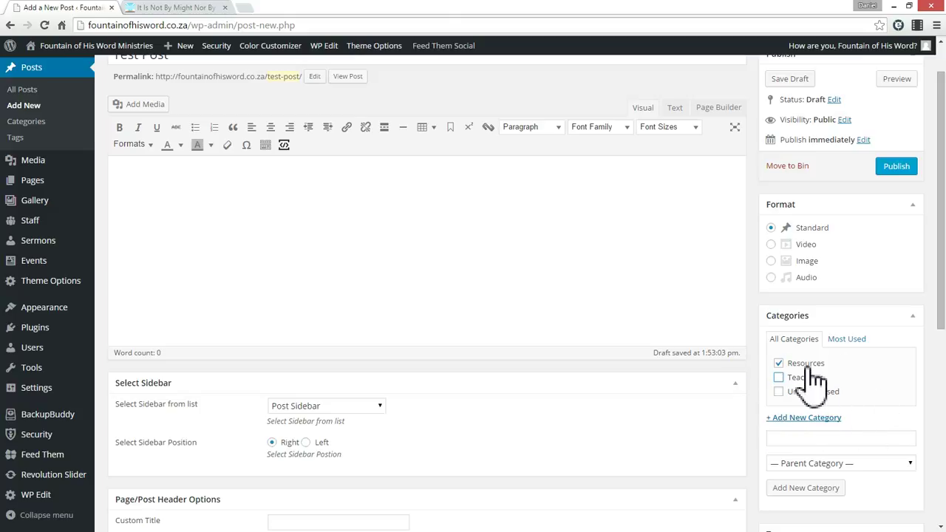
# Check the live post's tags, then tag the new post "Test Post, Tutorial, Another Tag" and remove the Another Tag entry
pyautogui.scroll(-2, 908, 401)
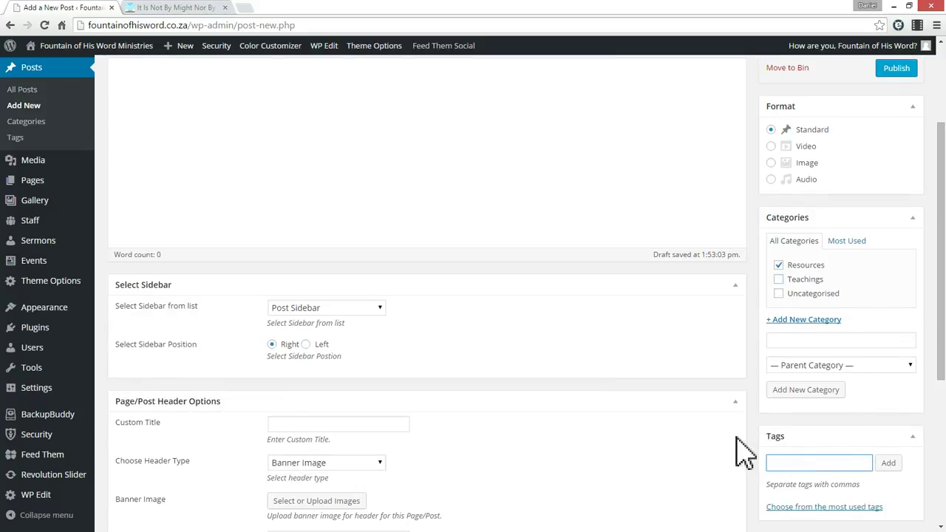
pyautogui.scroll(-2, 820, 436)
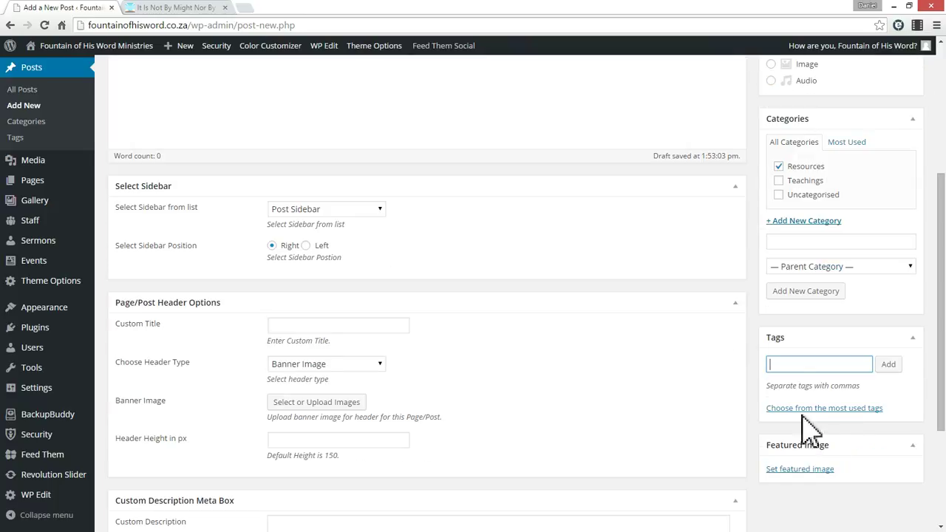
pyautogui.click(173, 7)
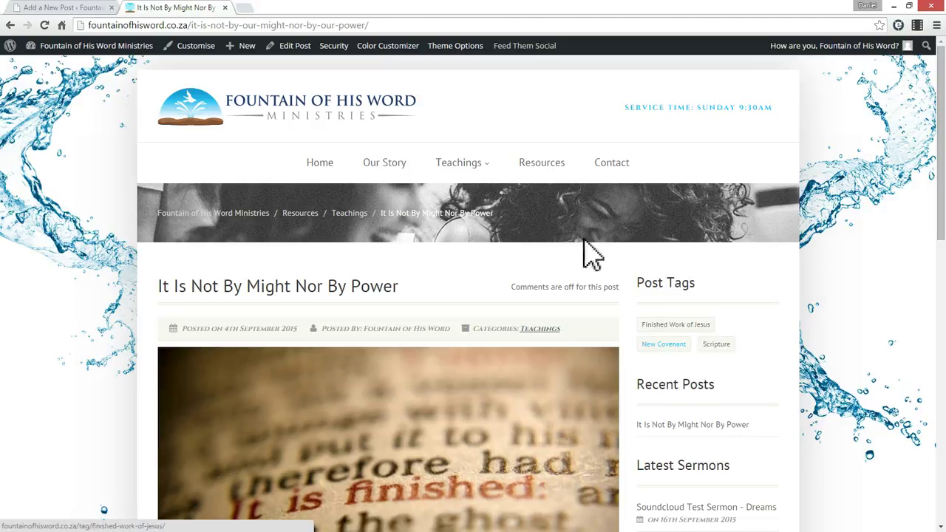
pyautogui.click(63, 9)
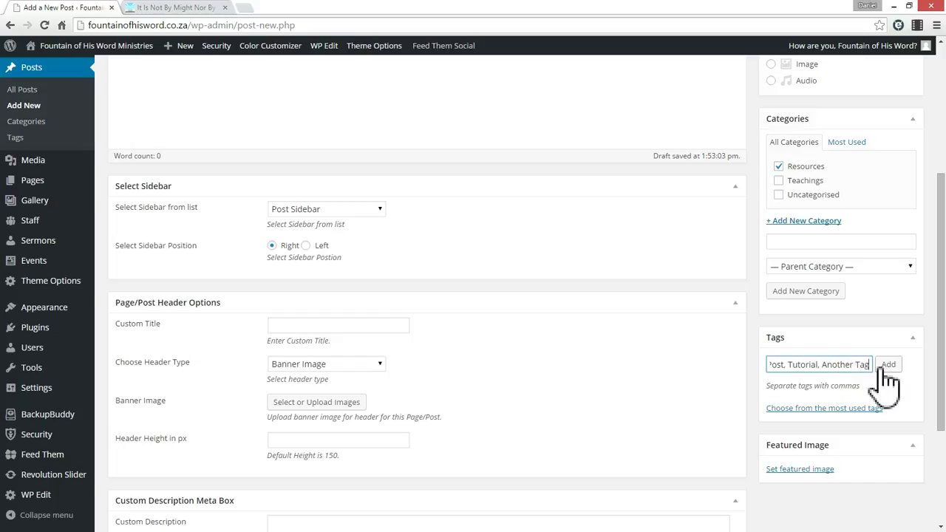
pyautogui.click(884, 369)
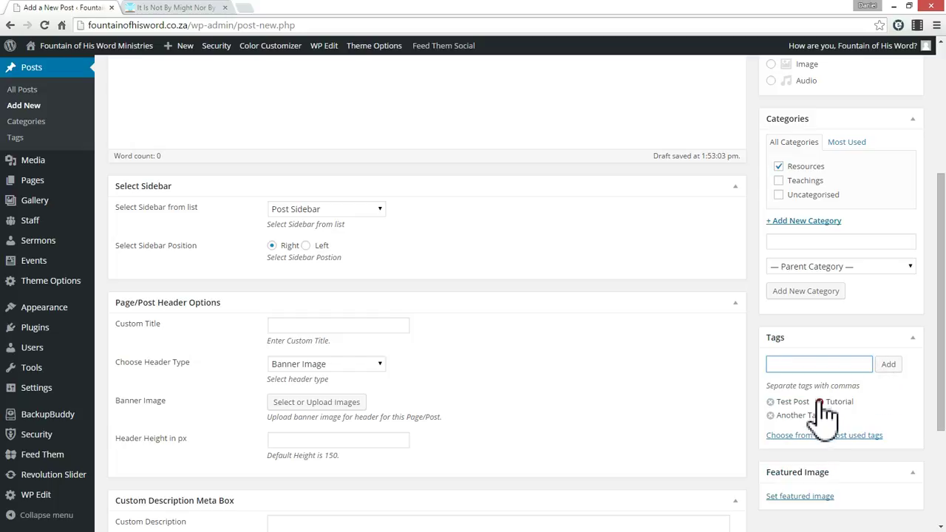
pyautogui.click(770, 415)
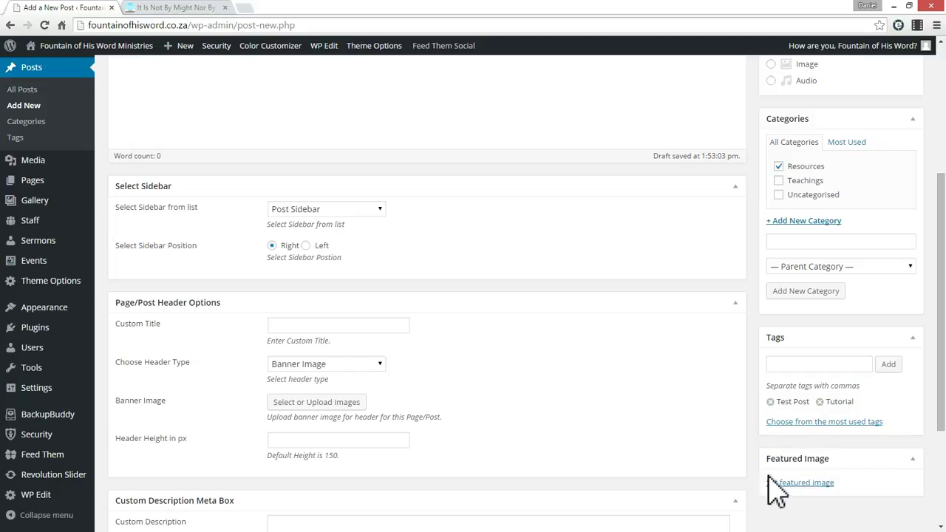
# Examine how the existing post's featured image appears on the live Resources page, viewing it enlarged and closing it again
pyautogui.scroll(-2, 715, 403)
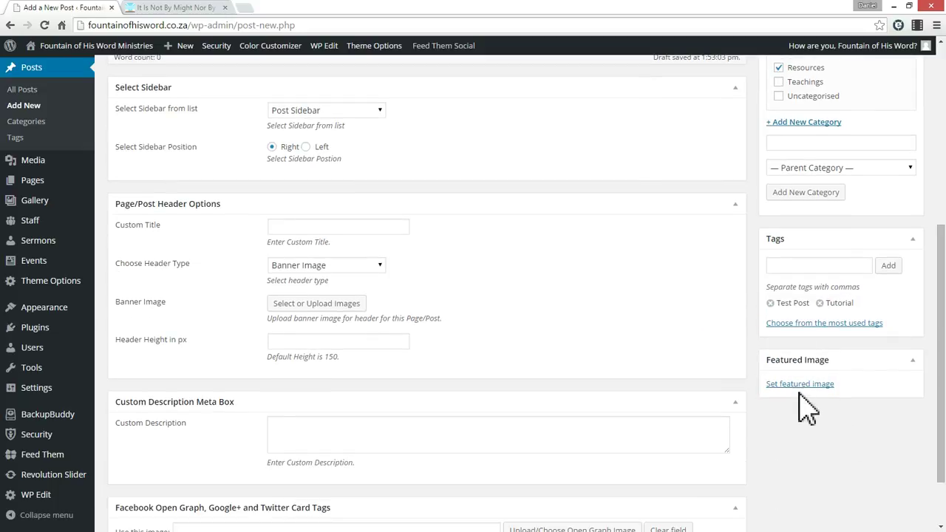
pyautogui.click(207, 7)
pyautogui.click(541, 164)
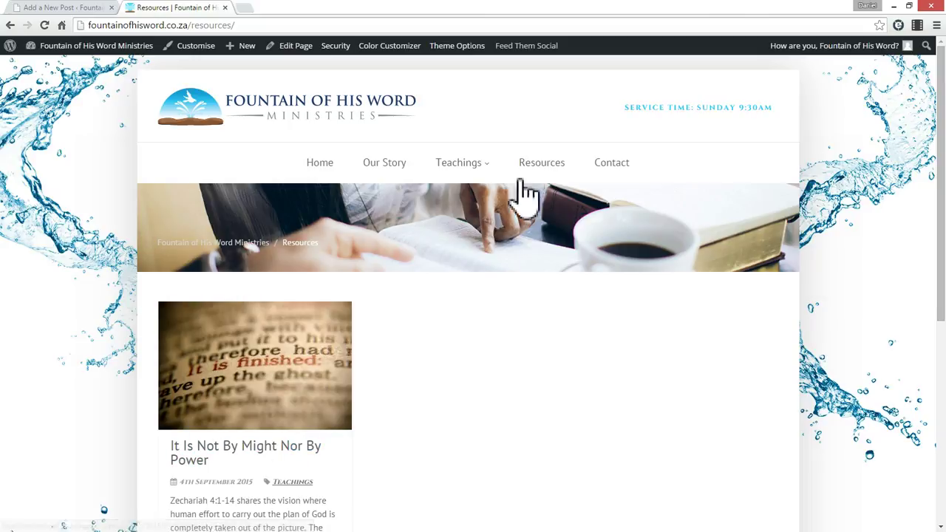
pyautogui.click(325, 333)
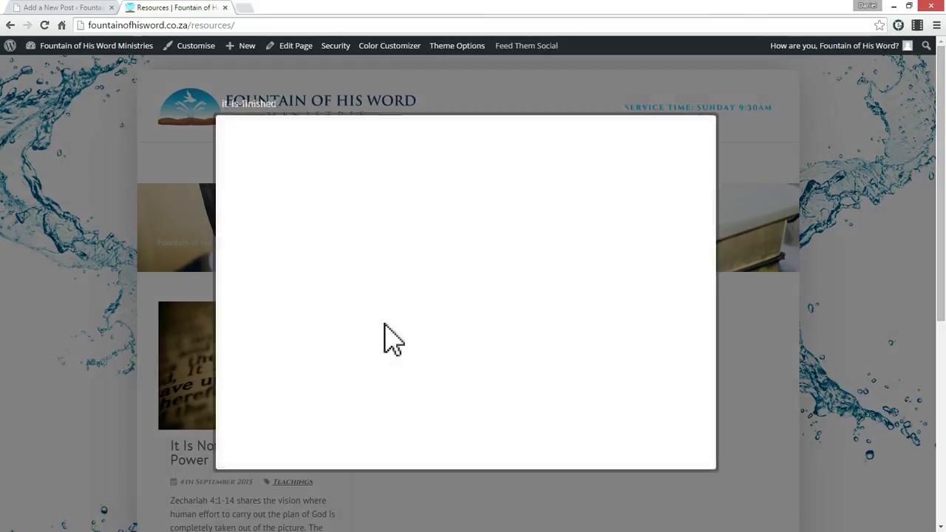
pyautogui.click(736, 106)
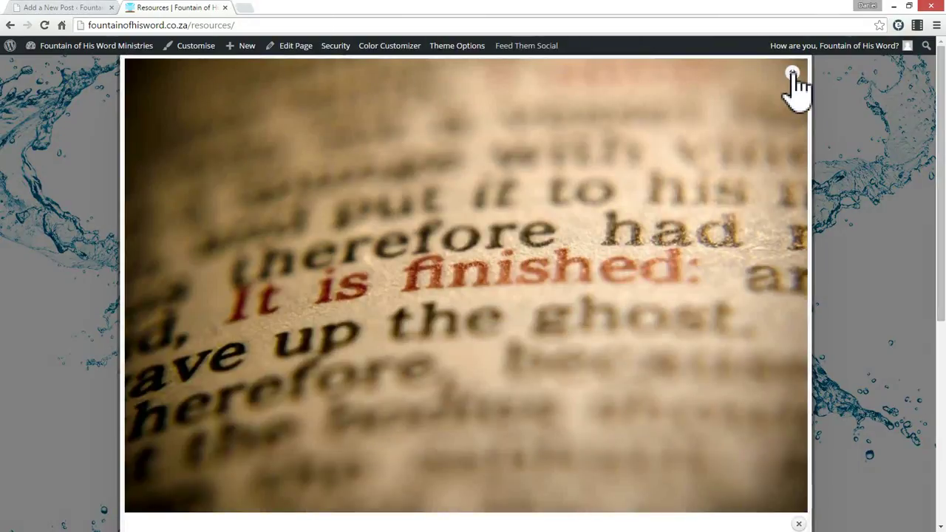
pyautogui.click(791, 72)
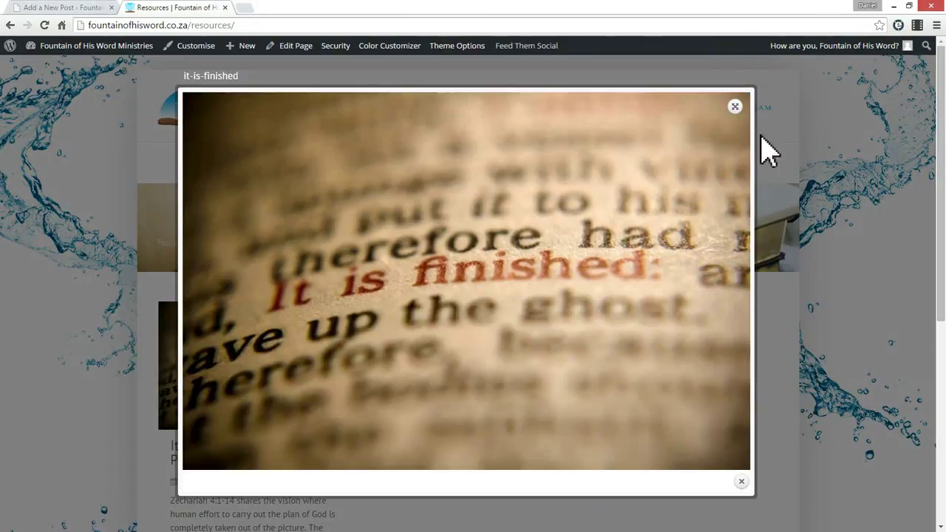
pyautogui.click(733, 481)
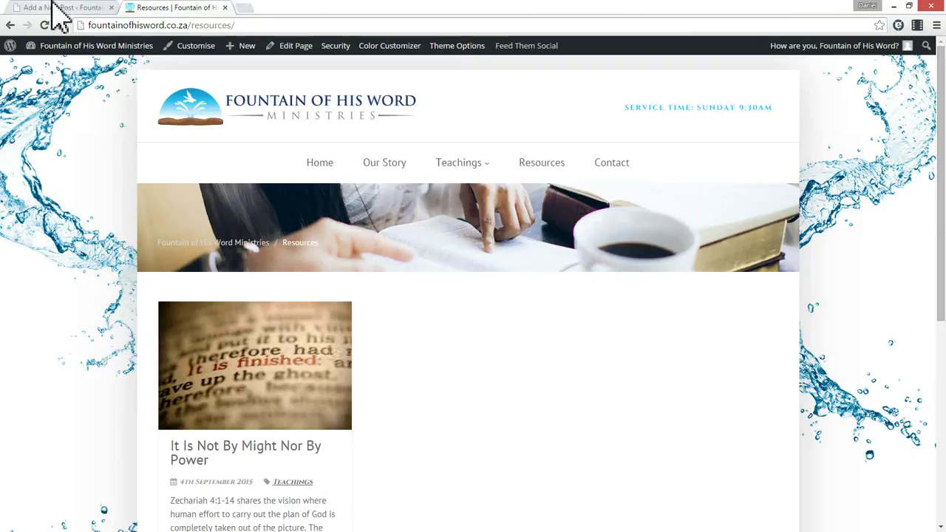
# Return to the new post and open the file upload area for its featured image
pyautogui.click(60, 9)
pyautogui.click(813, 384)
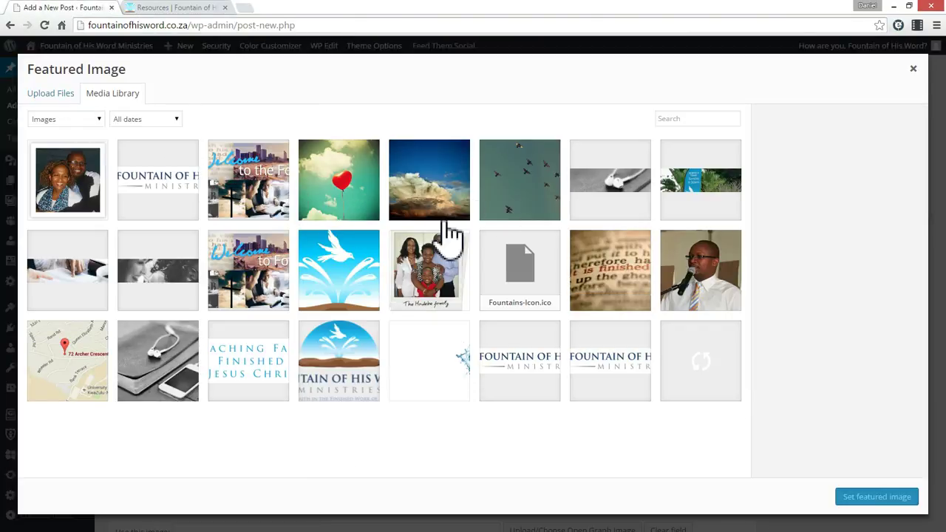
pyautogui.click(42, 99)
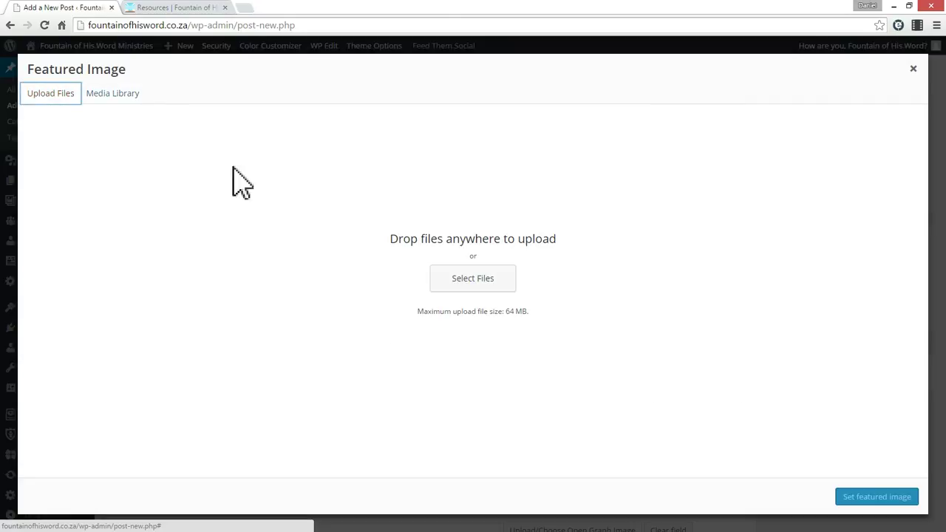
pyautogui.click(456, 285)
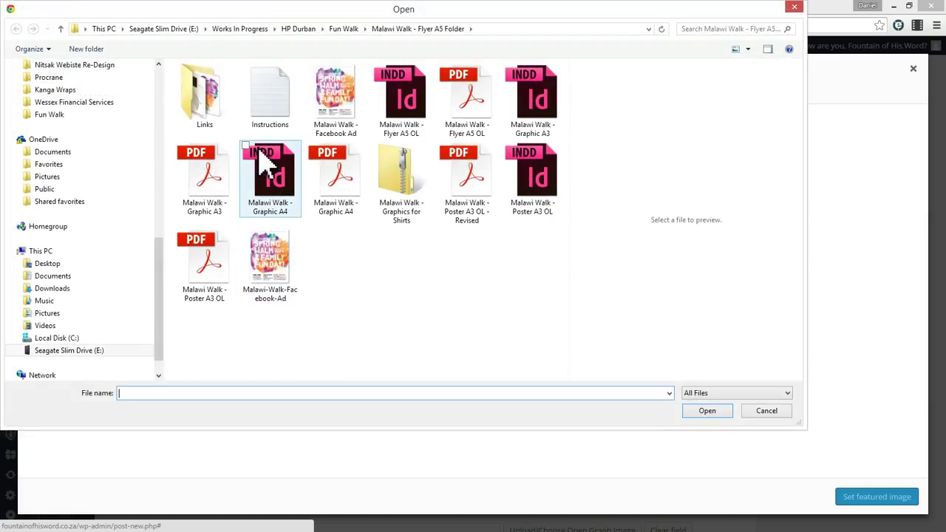
pyautogui.doubleClick(188, 81)
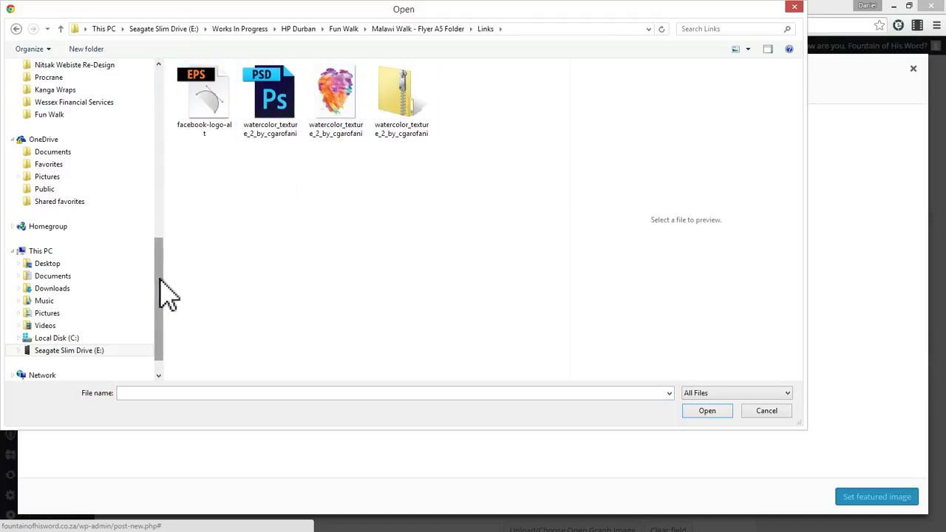
pyautogui.scroll(1, 161, 273)
pyautogui.moveTo(160, 235); pyautogui.dragTo(164, 123)
pyautogui.click(66, 95)
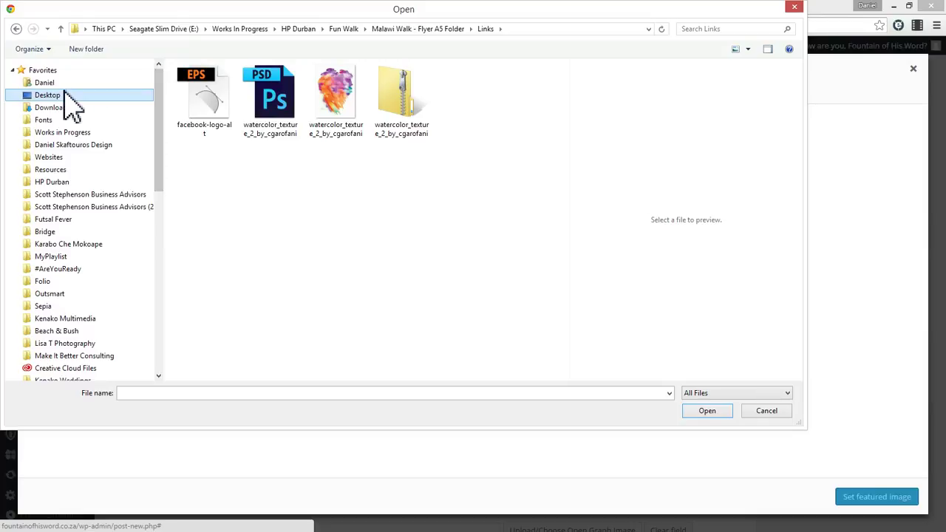
pyautogui.click(536, 188)
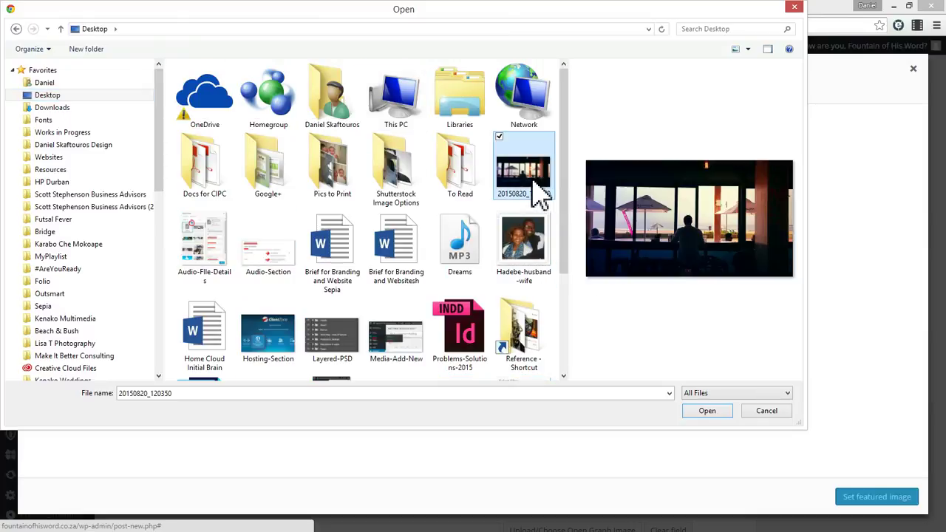
pyautogui.scroll(-2, 553, 321)
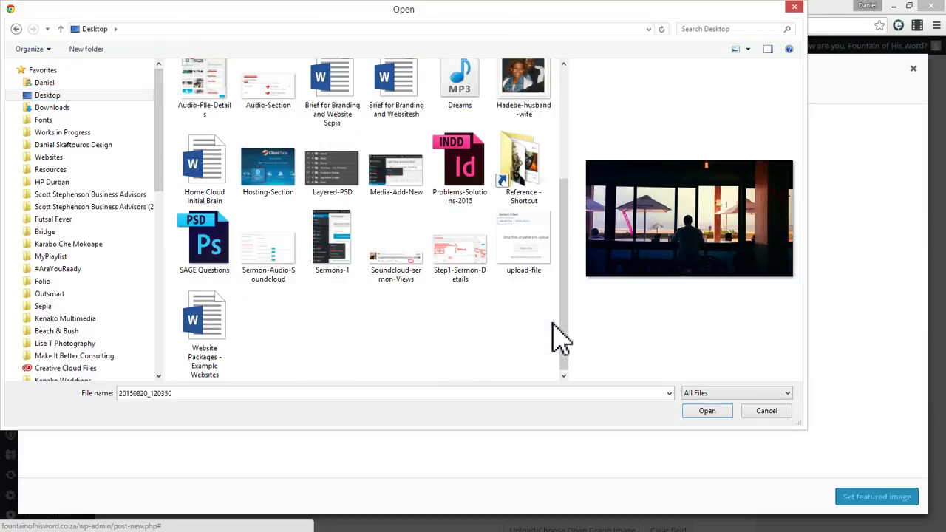
pyautogui.doubleClick(526, 185)
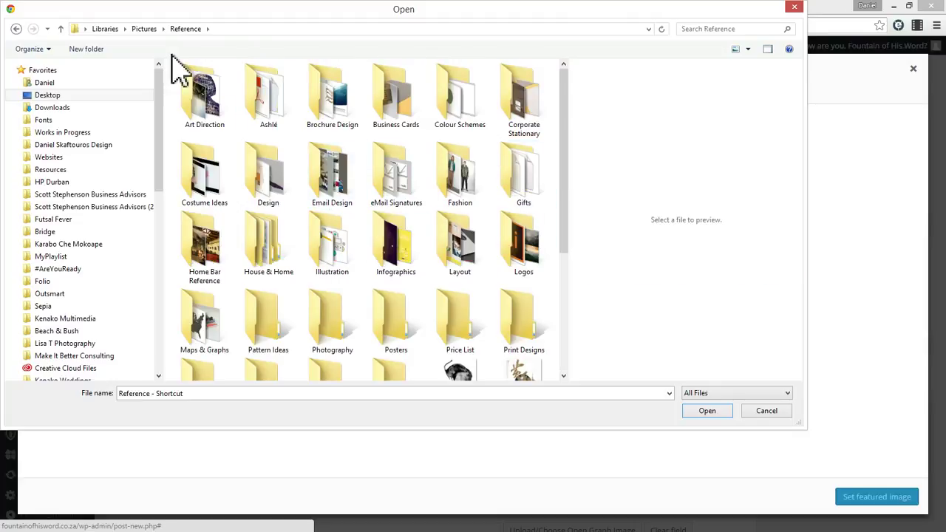
pyautogui.click(147, 29)
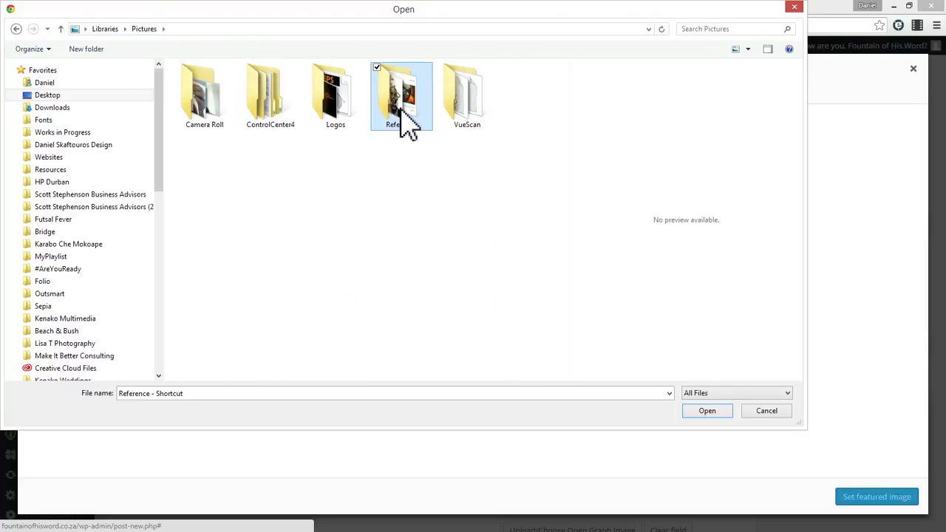
pyautogui.press('Escape')
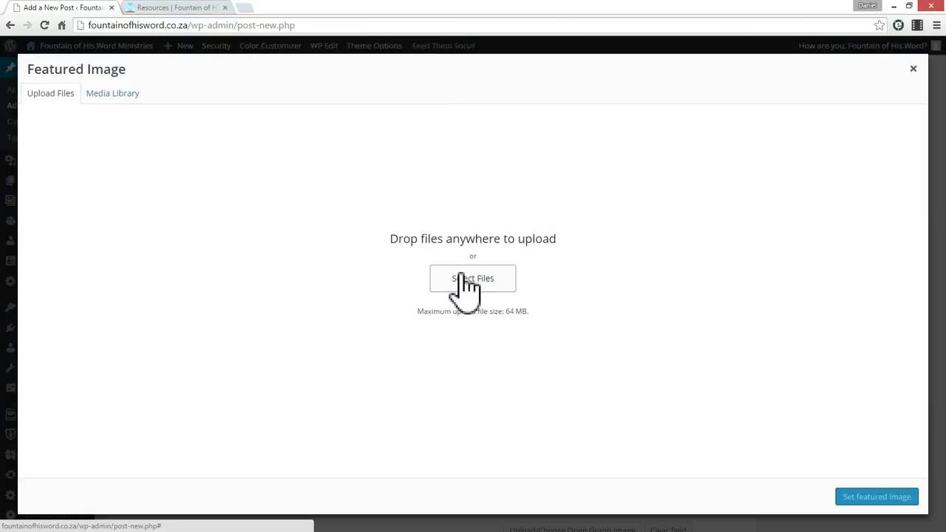
# Upload the watercolor_texture_2_by_cgarofani image from the Desktop folder and set it as the post's featured image
pyautogui.click(466, 281)
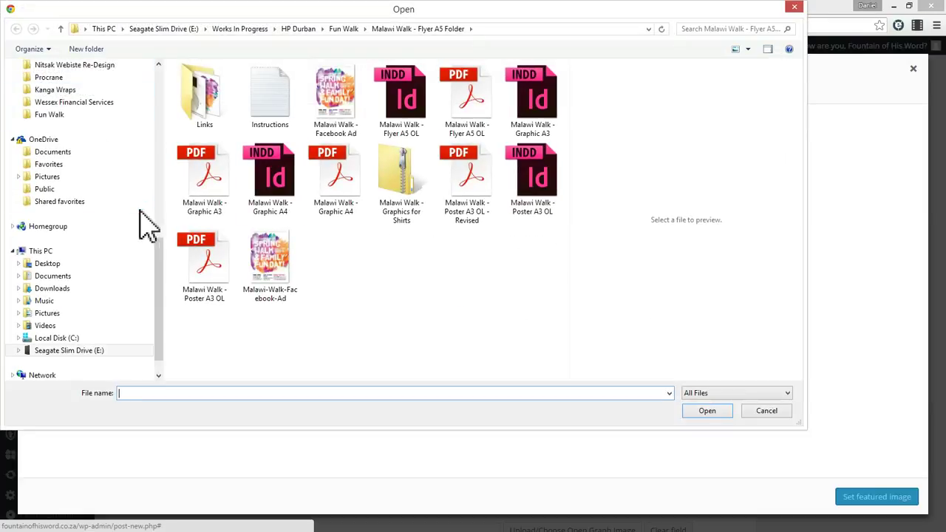
pyautogui.click(48, 264)
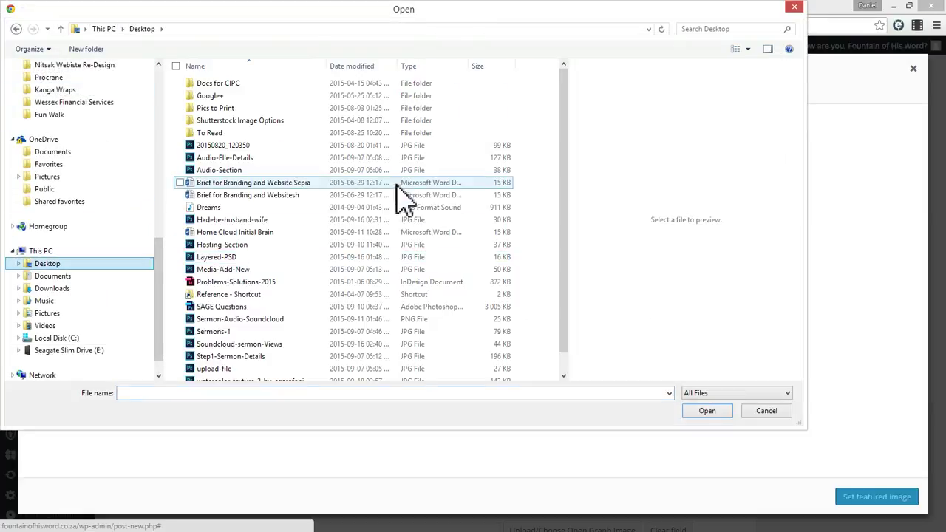
pyautogui.click(235, 145)
pyautogui.click(233, 157)
pyautogui.click(237, 170)
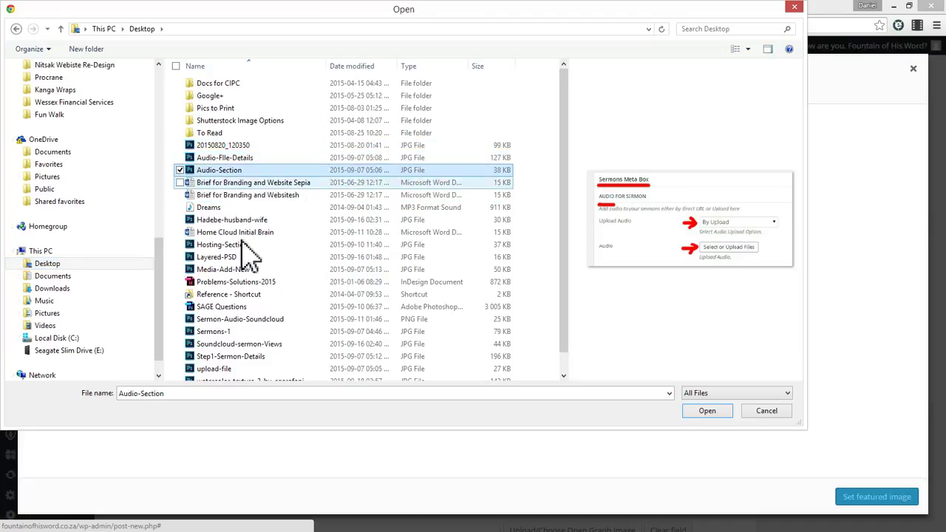
pyautogui.click(248, 344)
pyautogui.scroll(-1, 244, 310)
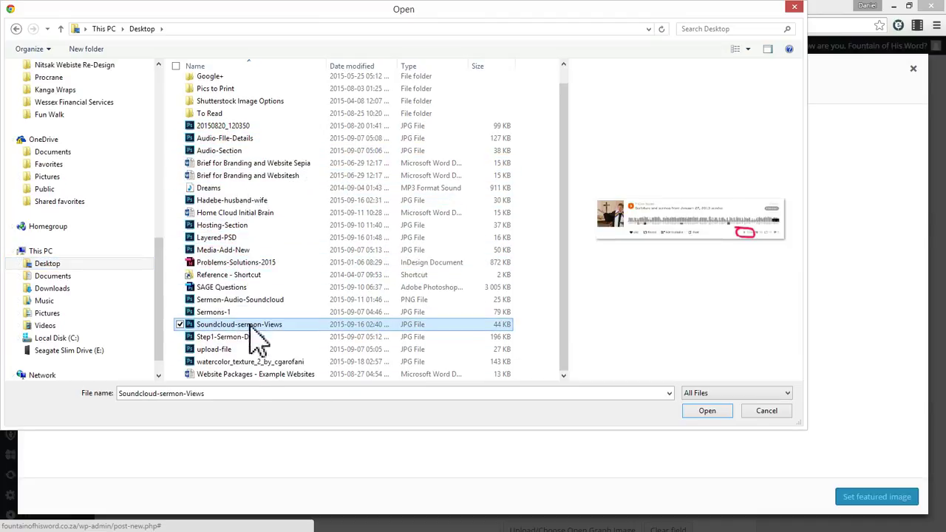
pyautogui.click(244, 361)
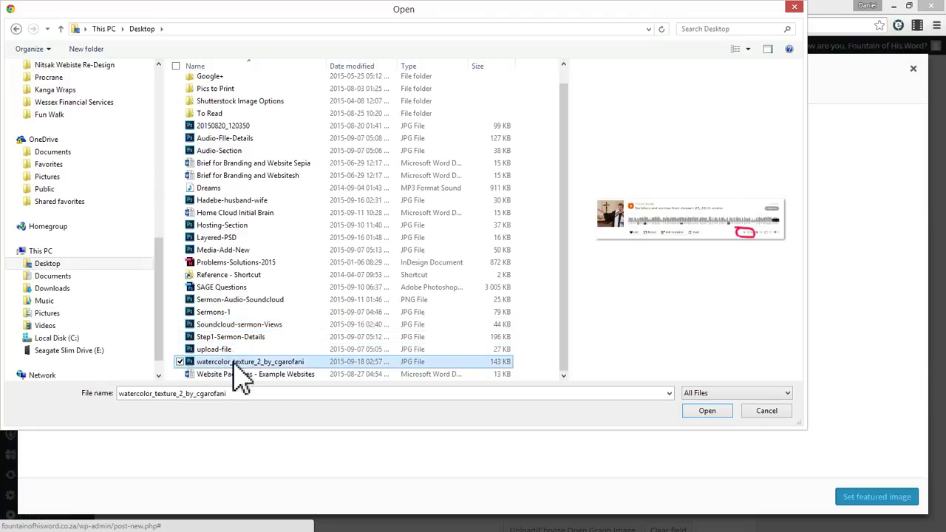
pyautogui.click(704, 411)
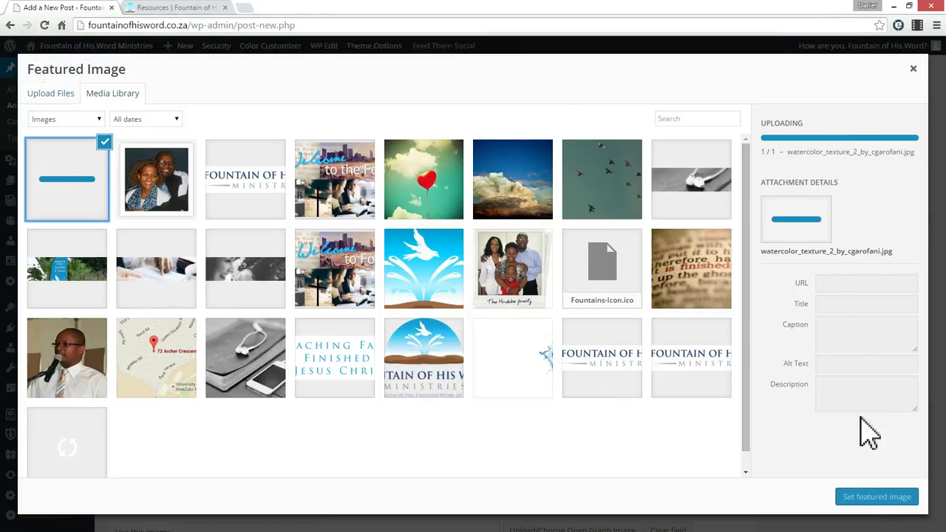
pyautogui.click(879, 499)
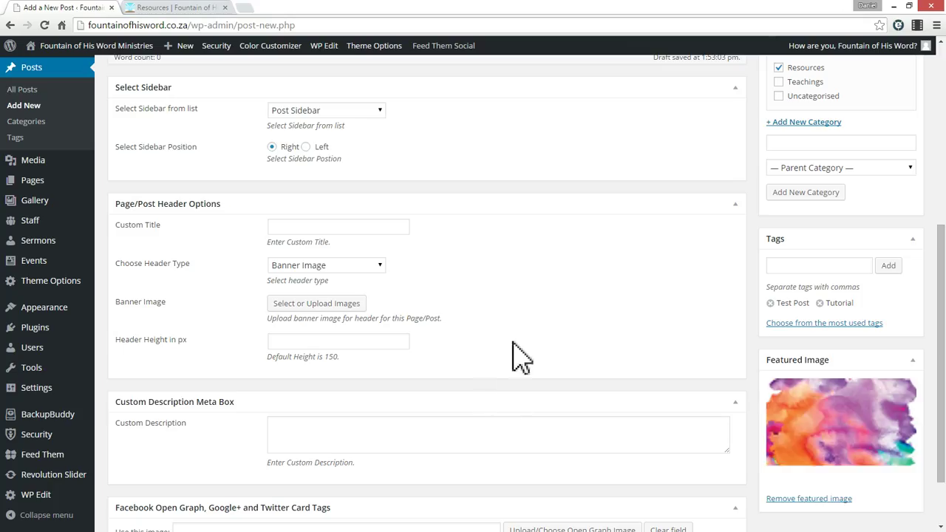
# Open the live post "It Is Not By Might Nor By Power" from the Resources page and examine its body text and quote formatting
pyautogui.scroll(5, 697, 345)
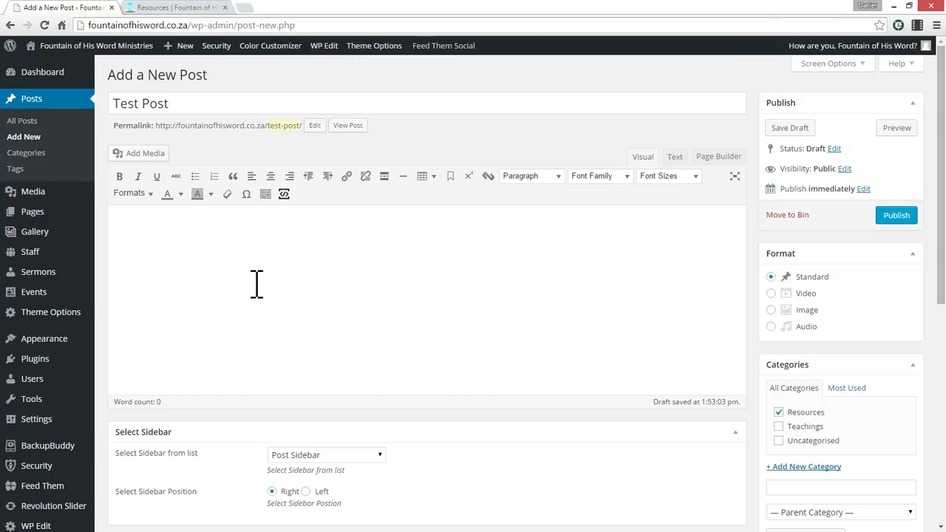
pyautogui.click(176, 7)
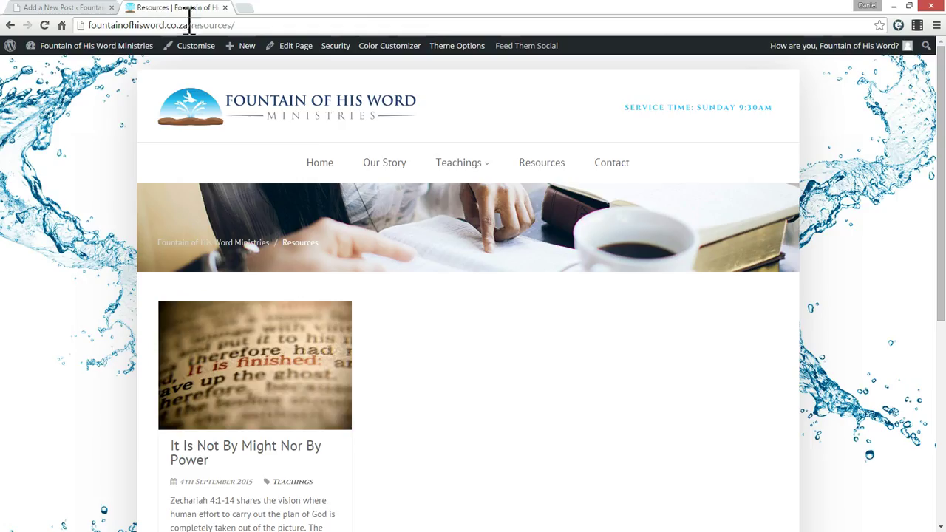
pyautogui.click(246, 453)
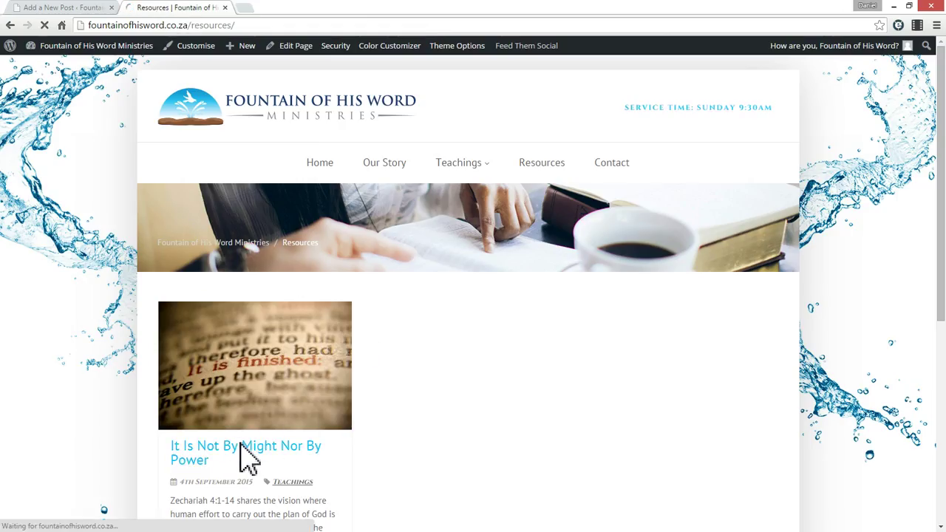
pyautogui.scroll(-1, 370, 373)
pyautogui.scroll(-3, 383, 370)
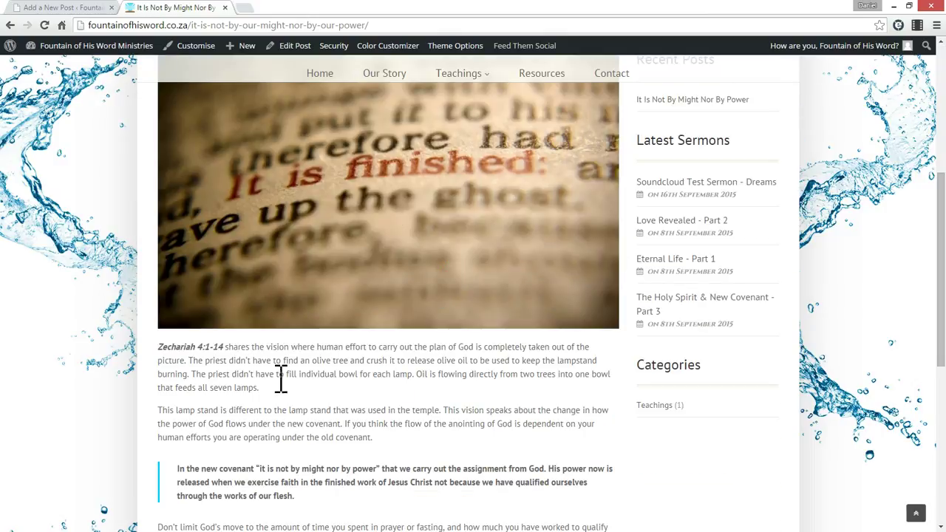
pyautogui.tripleClick(271, 360)
pyautogui.click(309, 394)
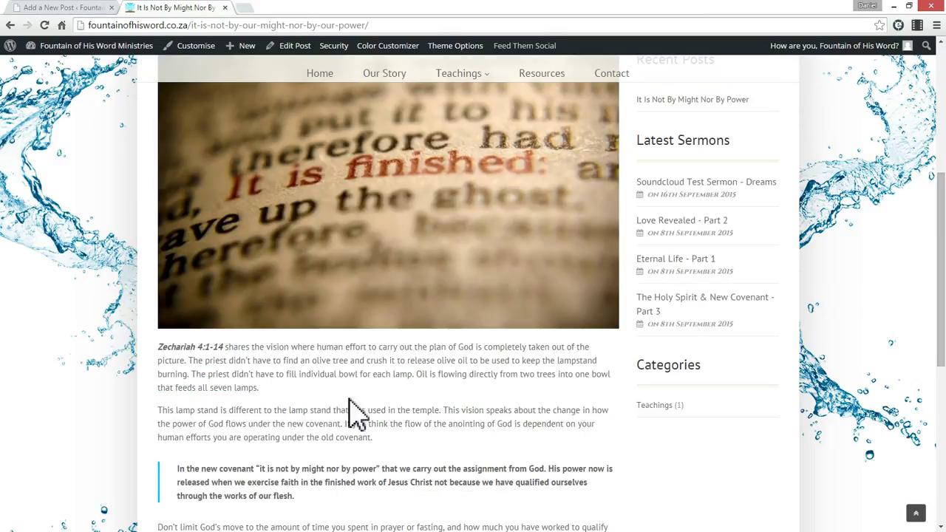
pyautogui.scroll(-1, 352, 400)
pyautogui.scroll(-1, 352, 411)
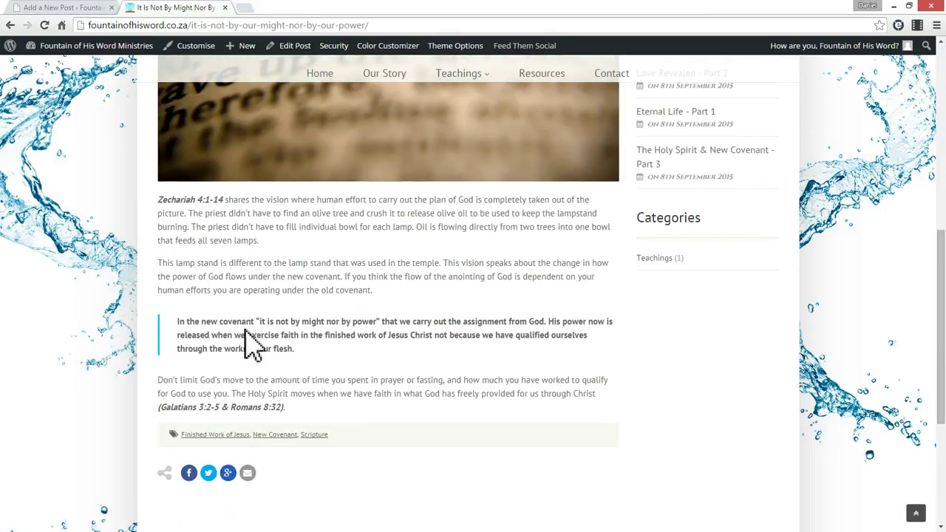
# Return to the new Test Post, fill its body with lorem ipsum placeholder text and split it into four paragraphs
pyautogui.click(67, 8)
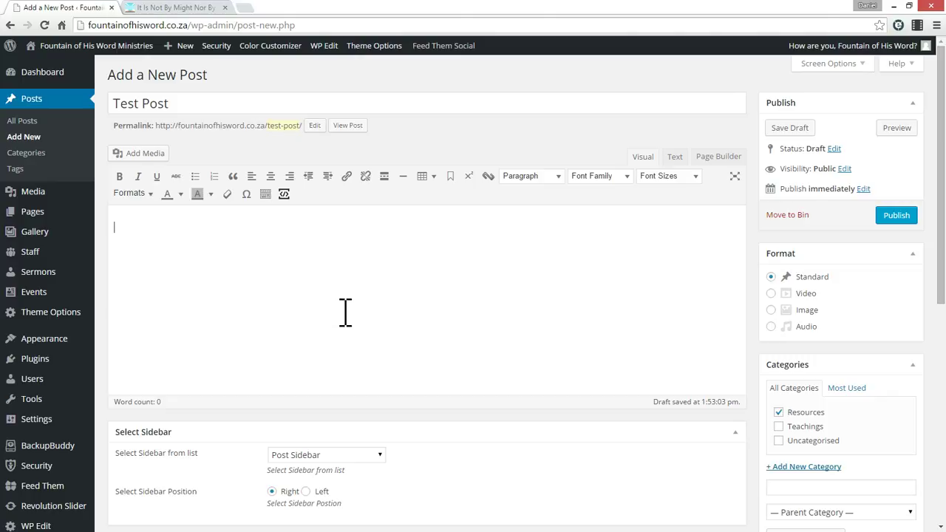
pyautogui.write('Lorem ipsum dolor sit amet, consectetur adipisicing elit, sed do eiusmod tempor incididunt ut labore et dolore magna aliqua. Ut enim ad minim veniam, quis nostrud exercitation ullamco laboris nisi ut aliquip ex ea commodo consequat. Duis aute irure dolor in reprehenderit in voluptate velit esse cillum dolore eu fugiat nulla pariatur. Excepteur sint occaecat cupidatat non proident, sunt in culpa qui officia deserunt mollit anim id est laborum. Sed ut perspiciatis unde omnis iste natus error sit voluptatem accusantium doloremque laudantium, totam rem aperiam, eaque ipsa quae ab illo inventore veritatis et quasi architecto beatae vitae dicta sunt explicabo. Nemo enim ipsam voluptatem quia voluptas sit aspernatur aut odit aut fugit, sed quia consequuntur magni dolores eos qui ratione voluptatem sequi nesciunt. Neque porro quisquam est, qui dolorem ipsum quia dolor sit amet, consectetur, adipisci velit, sed quia non numquam eius modi tempora incidunt ut labore et dolore magnam aliquam quaerat voluptatem.')
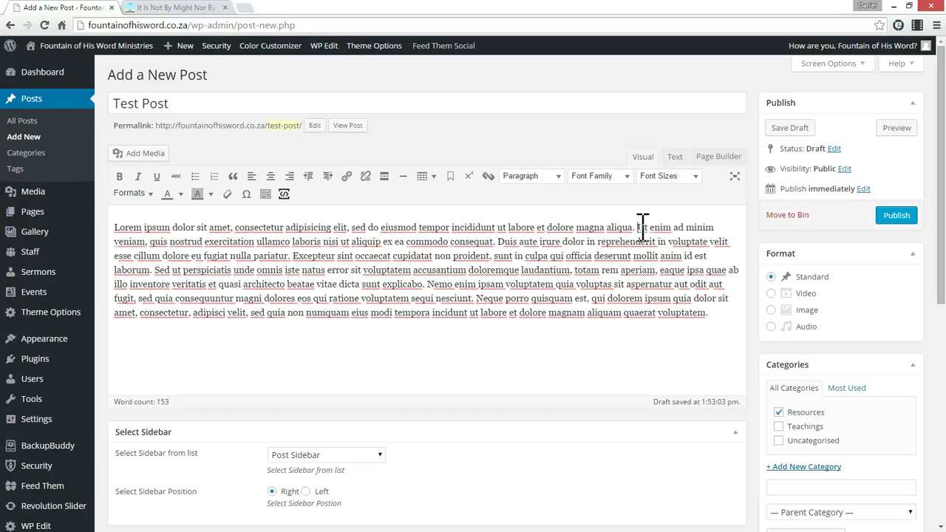
pyautogui.press('Return')
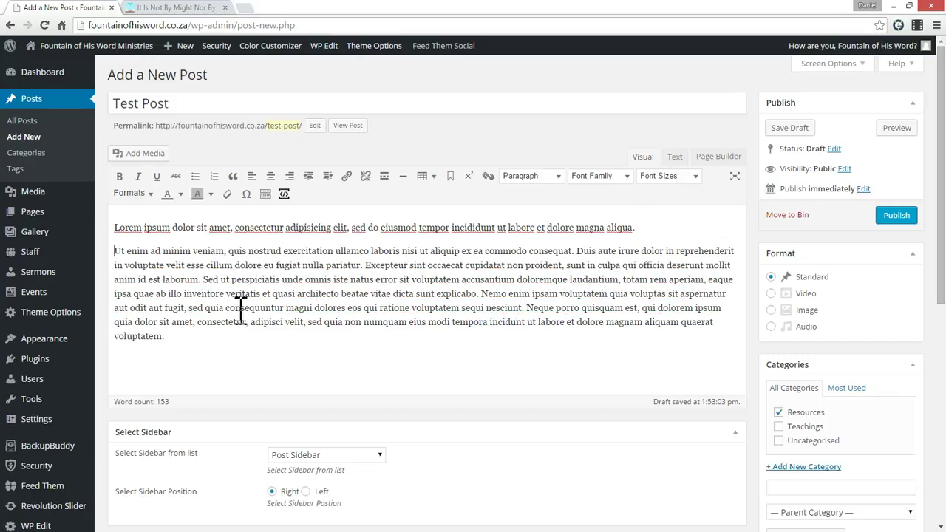
pyautogui.click(366, 265)
pyautogui.press('Return')
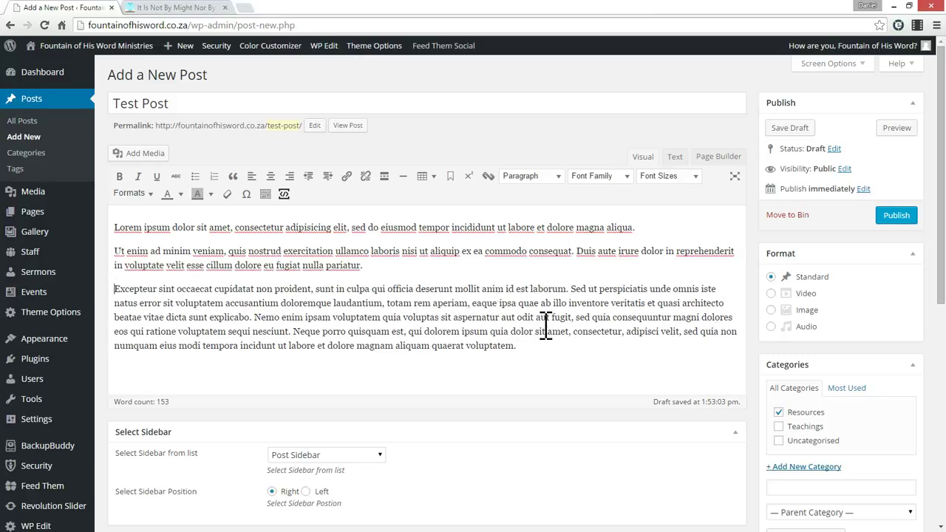
pyautogui.click(296, 331)
pyautogui.press('Return')
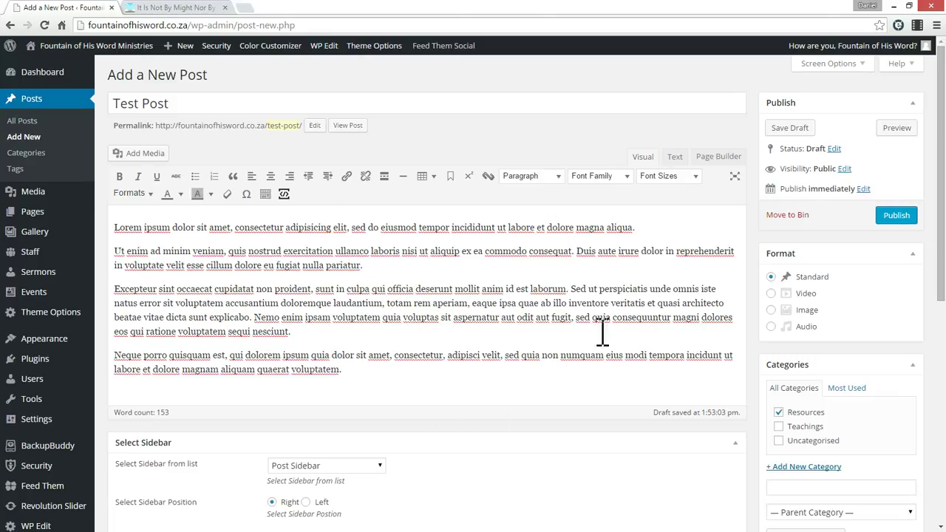
# Review the Test Post's remaining settings, keeping Banner Image as the header type, and publish the post
pyautogui.scroll(-6, 739, 422)
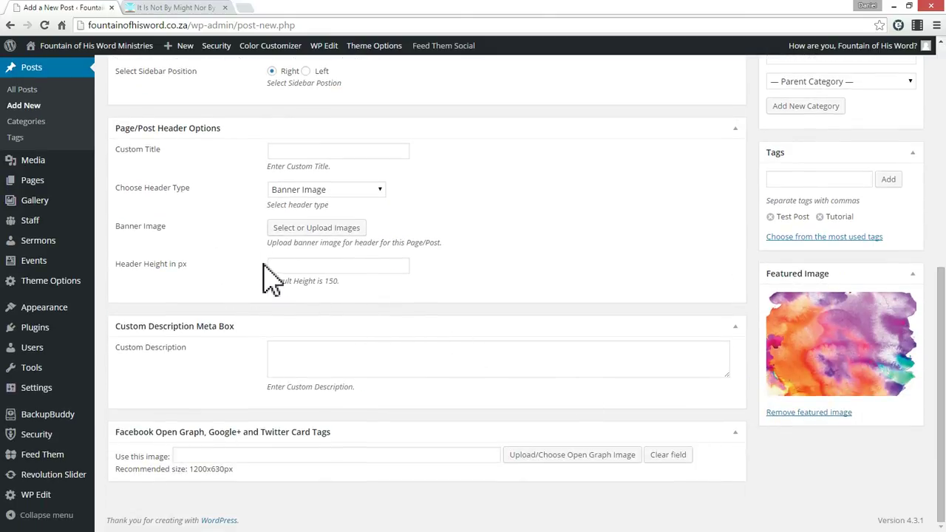
pyautogui.click(307, 195)
pyautogui.click(304, 204)
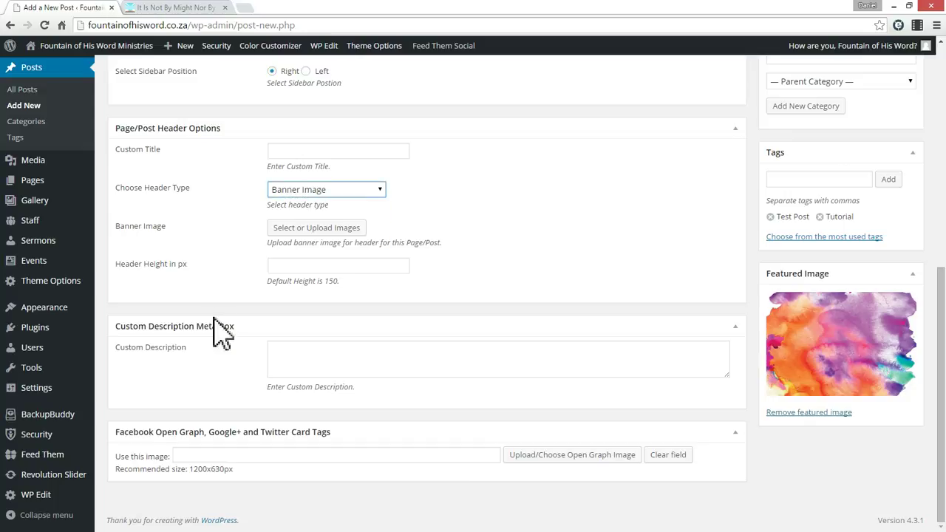
pyautogui.scroll(6, 219, 332)
pyautogui.scroll(-3, 823, 486)
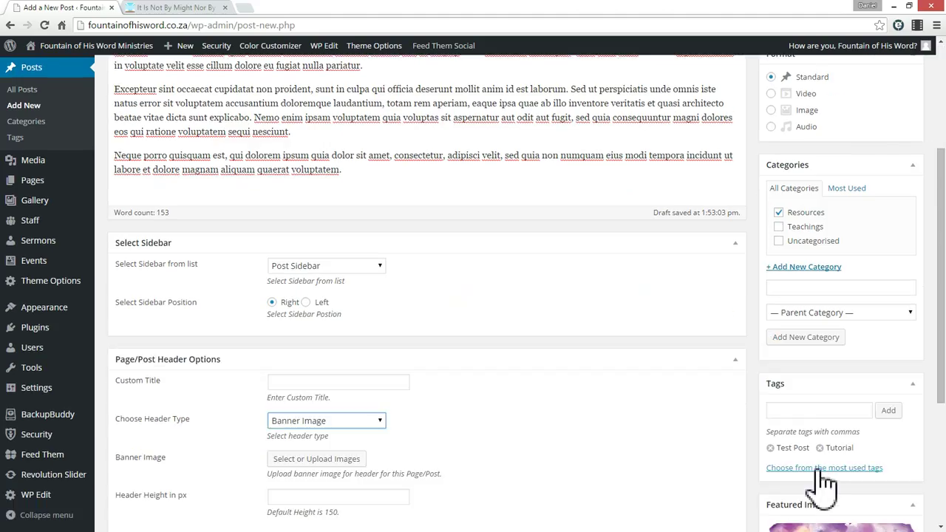
pyautogui.scroll(-4, 795, 436)
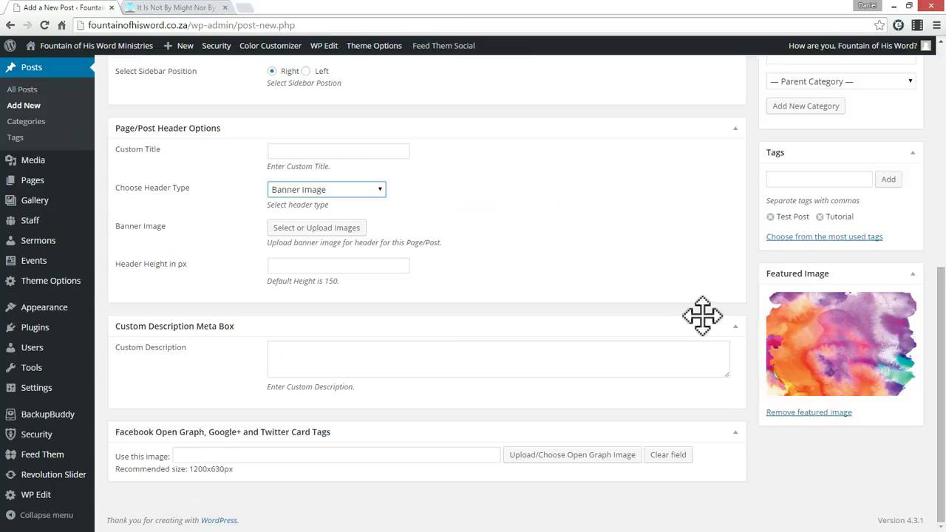
pyautogui.scroll(6, 370, 318)
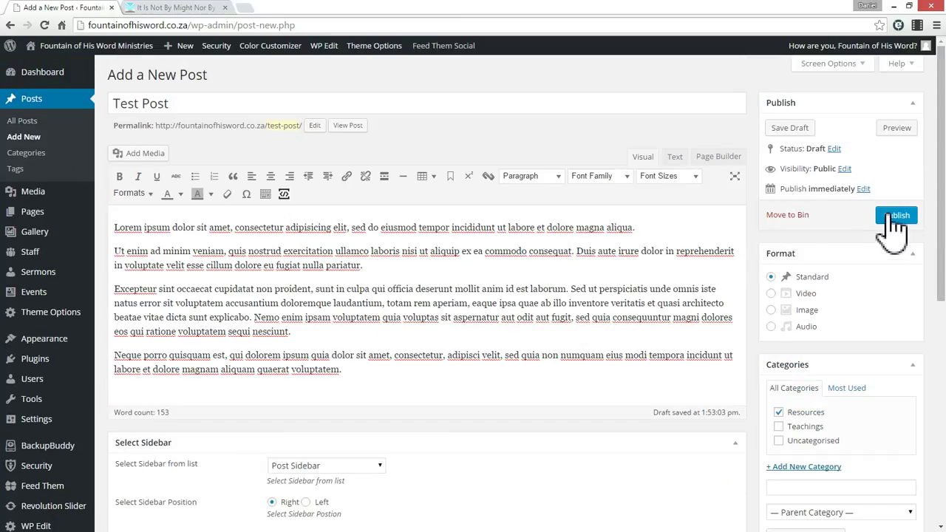
pyautogui.tripleClick(455, 283)
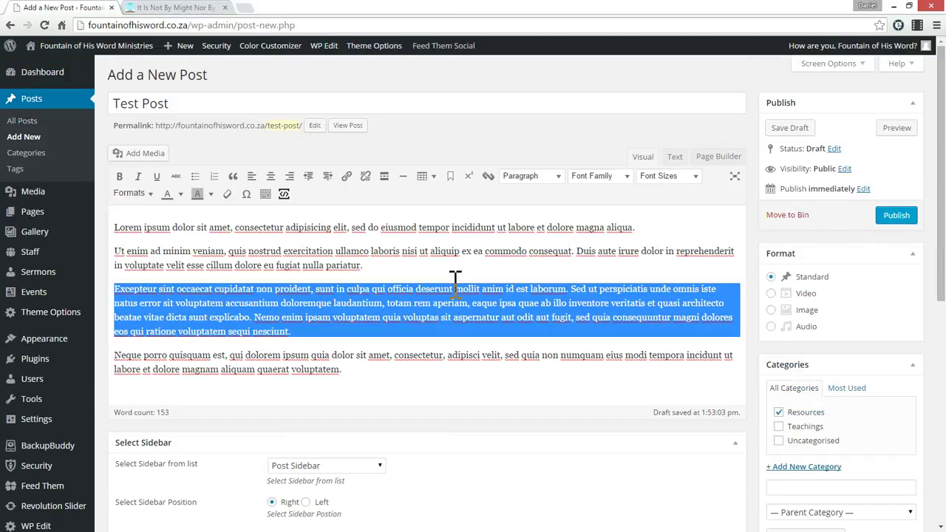
pyautogui.click(896, 215)
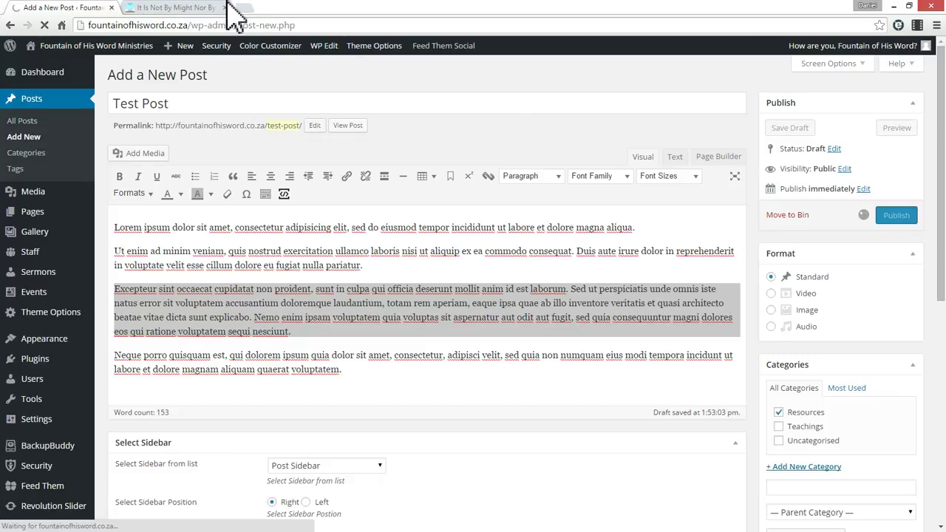
# Check the Test Post's entry on the live Resources page, viewing its featured image enlarged and closing it again
pyautogui.click(159, 9)
pyautogui.scroll(8, 507, 254)
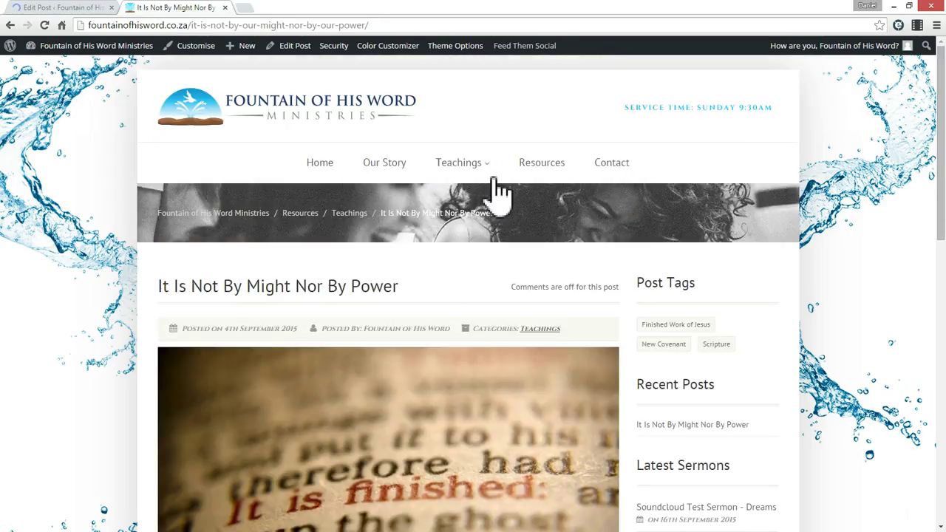
pyautogui.click(550, 177)
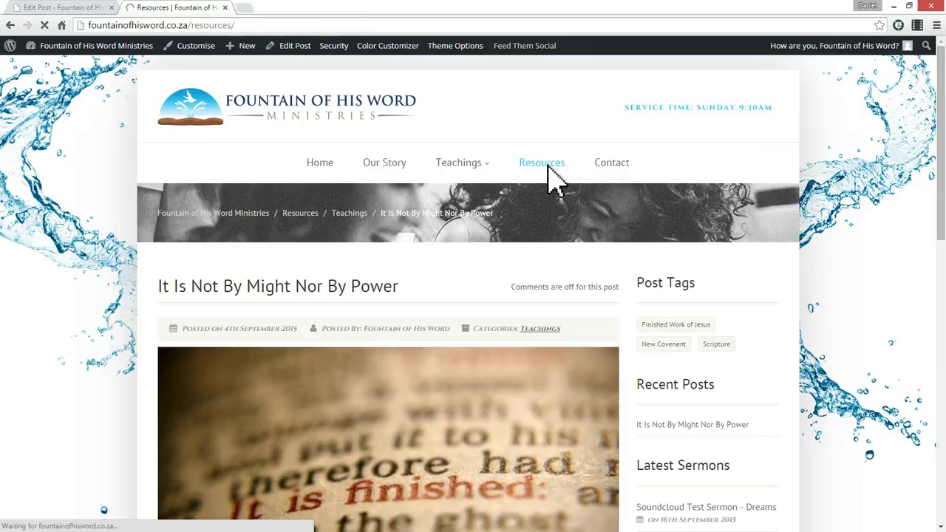
pyautogui.scroll(-1, 385, 345)
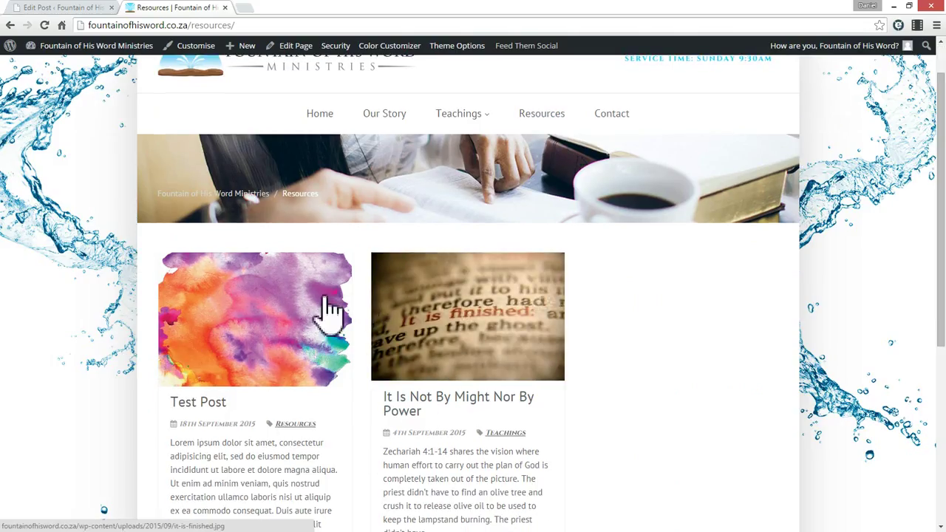
pyautogui.scroll(-3, 271, 313)
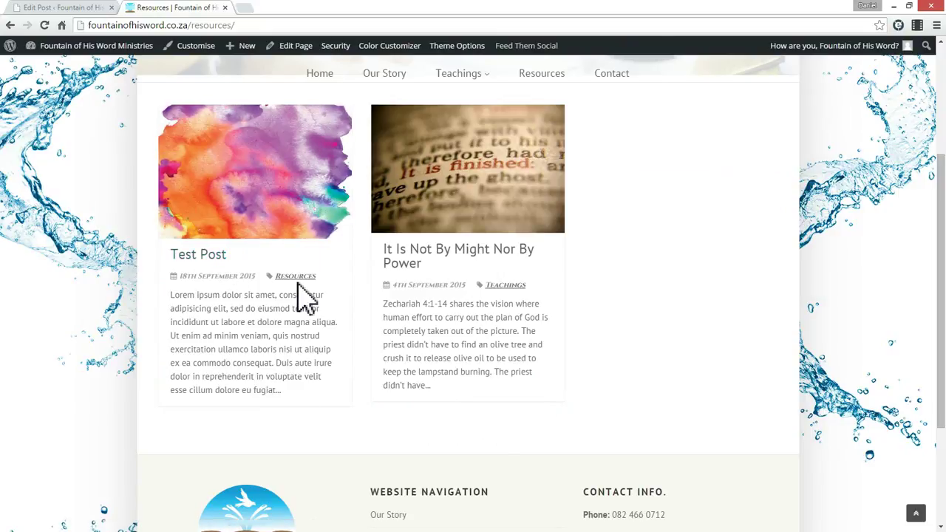
pyautogui.scroll(2, 266, 266)
pyautogui.click(255, 254)
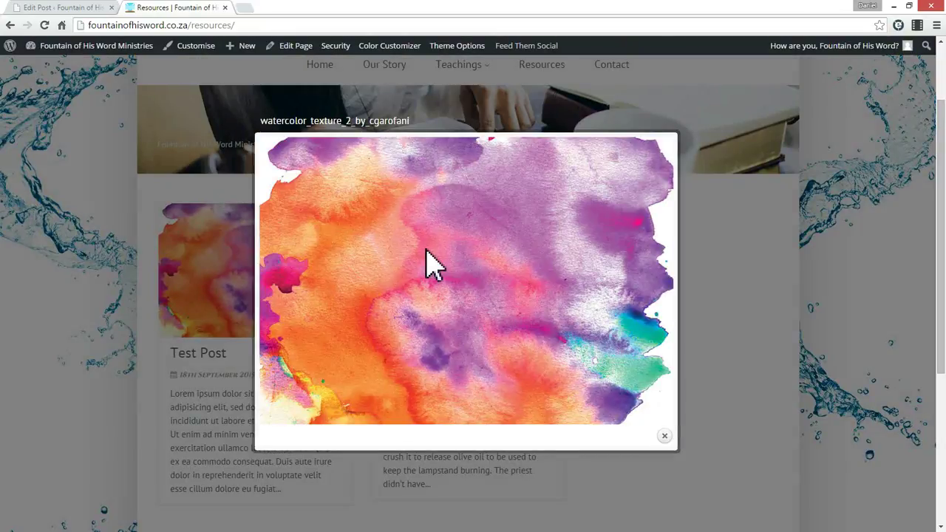
pyautogui.click(665, 435)
# Open the live Test Post from the Resources page and examine its title, featured image and body text
pyautogui.click(210, 359)
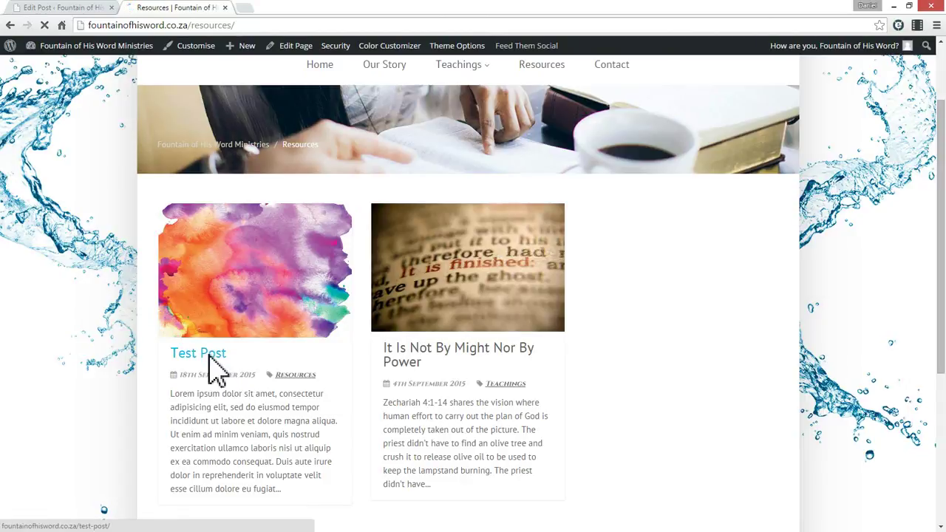
pyautogui.scroll(-2, 501, 365)
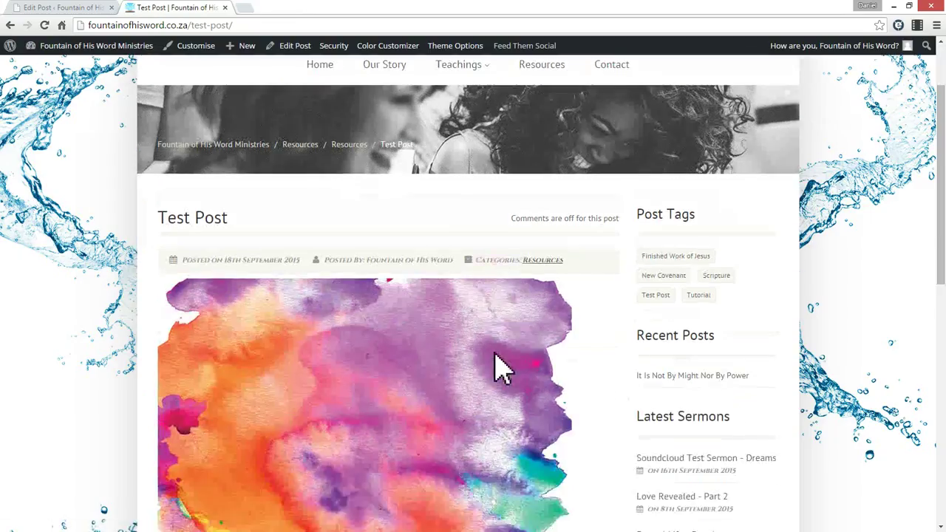
pyautogui.scroll(-2, 524, 367)
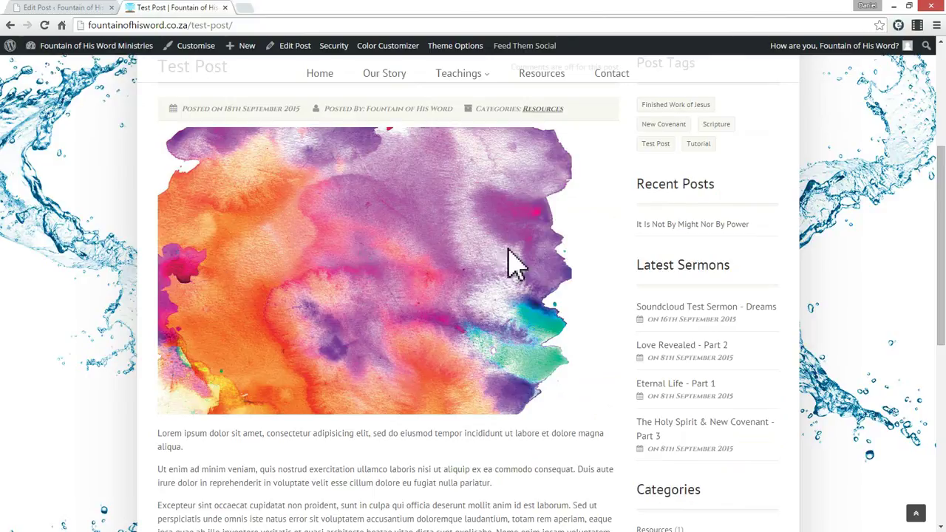
pyautogui.scroll(5, 507, 355)
pyautogui.scroll(-4, 492, 352)
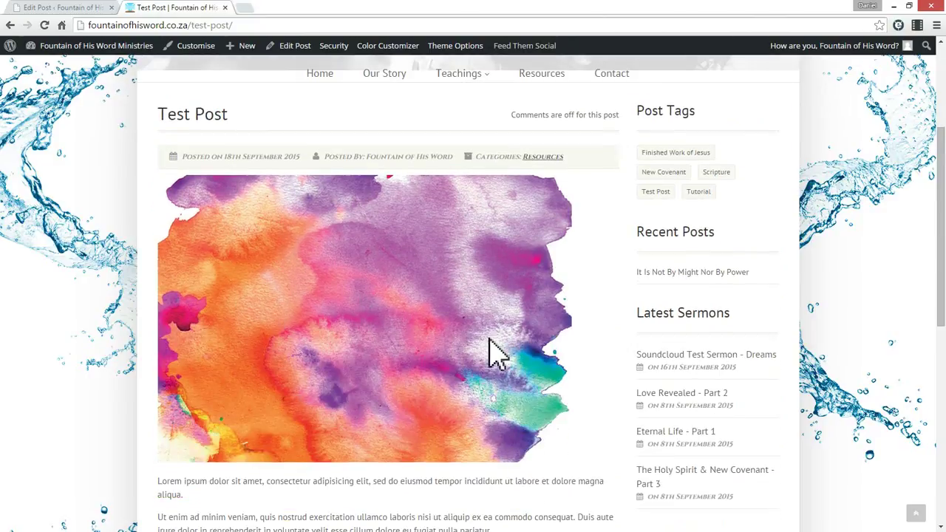
pyautogui.scroll(-2, 436, 285)
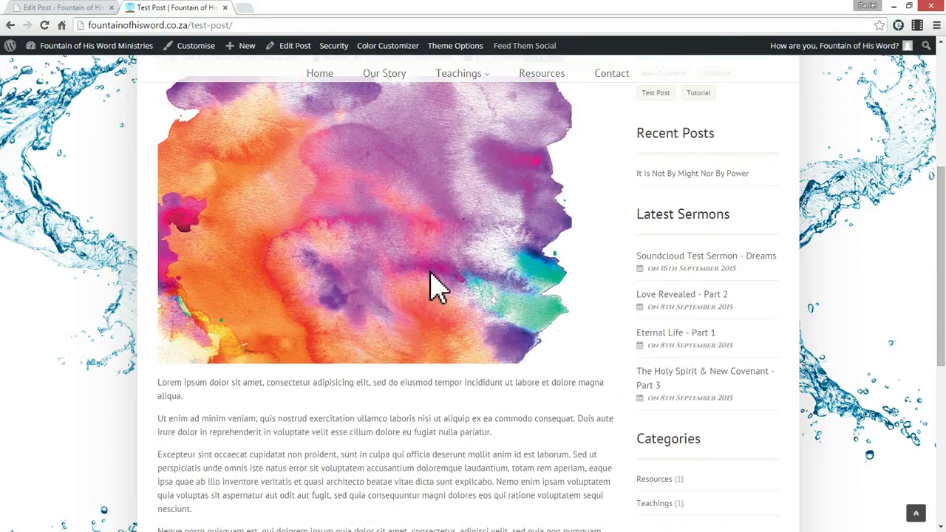
pyautogui.scroll(-2, 370, 355)
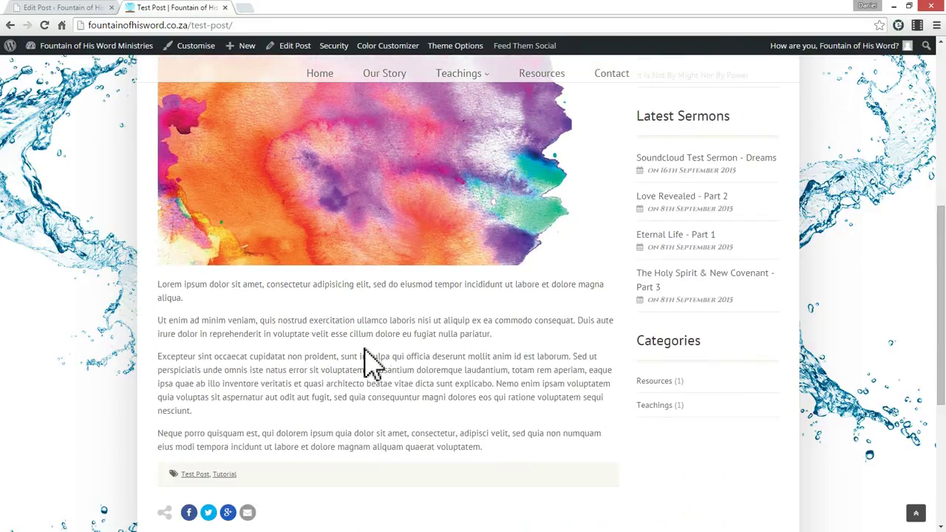
# Examine the live Test Post's sidebar widgets and tags, and highlight its body paragraphs for inspection
pyautogui.scroll(3, 665, 340)
pyautogui.scroll(1, 676, 135)
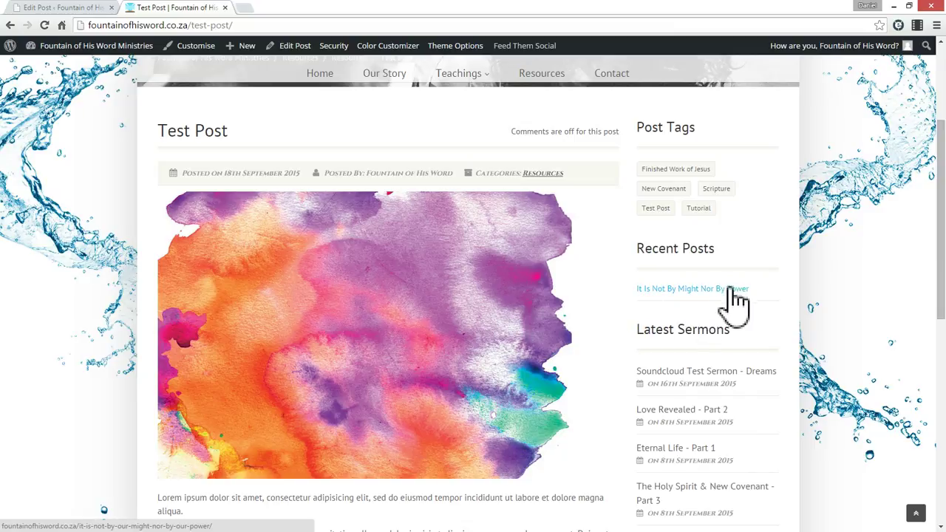
pyautogui.scroll(-2, 690, 363)
pyautogui.scroll(5, 697, 380)
pyautogui.scroll(-3, 702, 388)
pyautogui.scroll(-2, 702, 388)
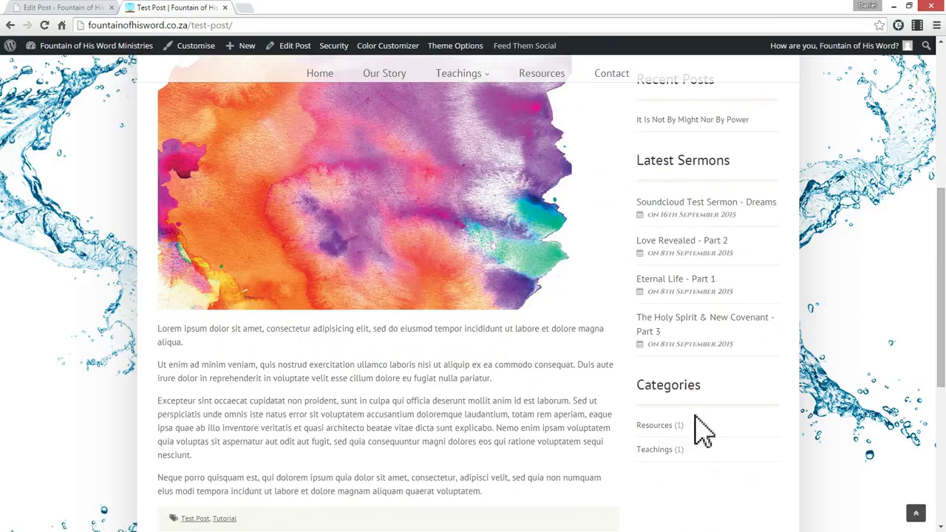
pyautogui.scroll(-3, 426, 328)
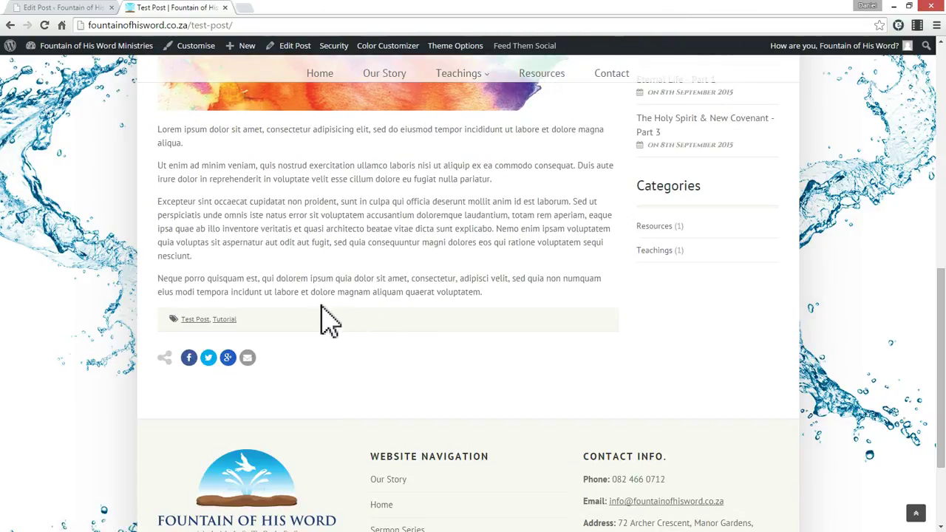
pyautogui.scroll(2, 326, 311)
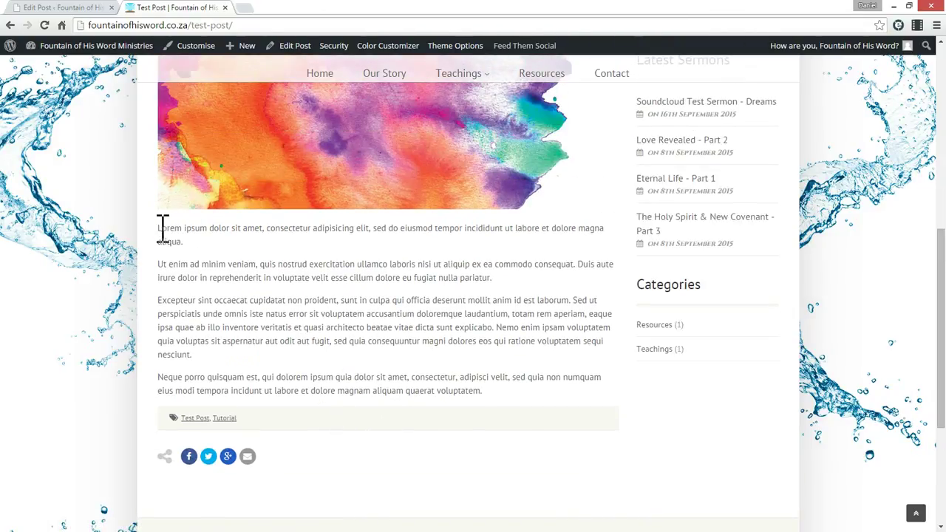
pyautogui.moveTo(159, 229); pyautogui.dragTo(577, 395)
pyautogui.scroll(4, 516, 353)
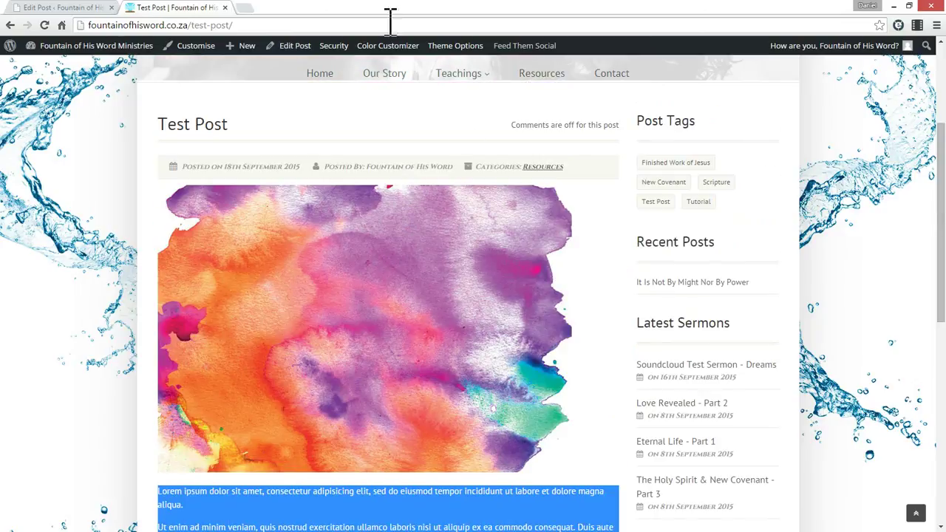
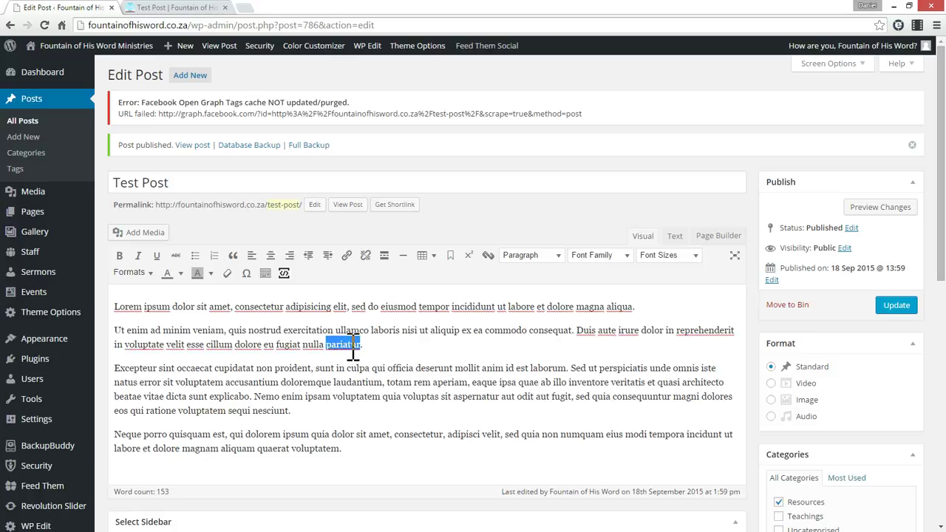
# In the Test Post editor, make the second paragraph, beginning "Ut enim ad minim veniam", bold and italic
pyautogui.click(389, 344)
pyautogui.moveTo(288, 342); pyautogui.dragTo(119, 329)
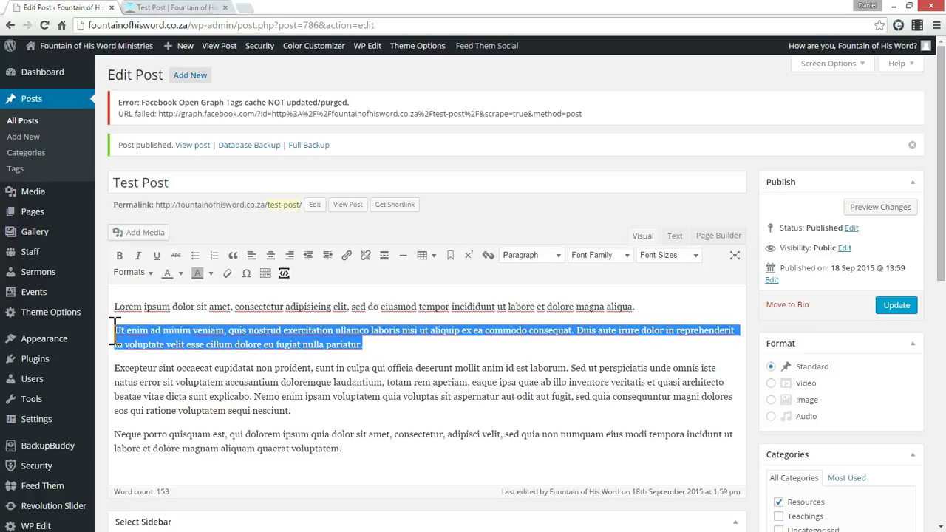
pyautogui.click(119, 255)
pyautogui.click(137, 255)
pyautogui.click(372, 358)
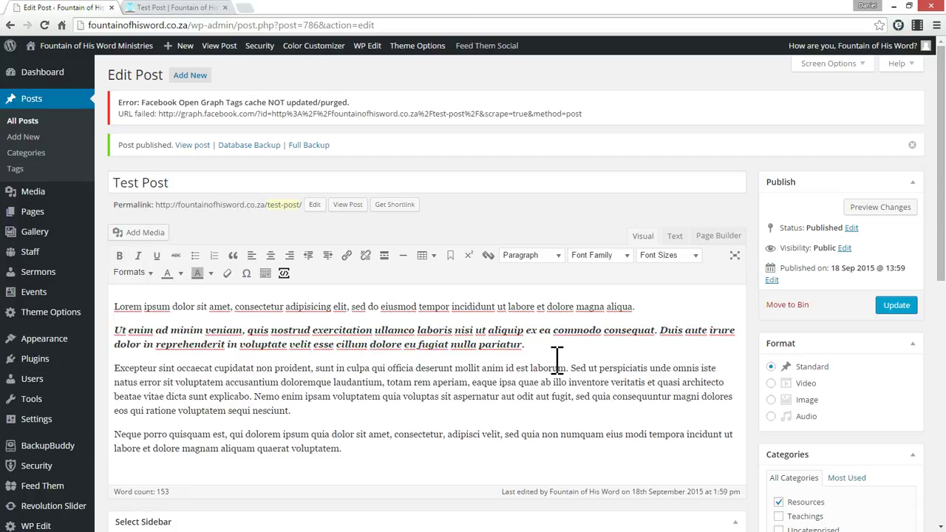
# Underline the phrase "sunt in culpa qui officia deserunt" in the third paragraph of the Test Post
pyautogui.moveTo(557, 362); pyautogui.dragTo(327, 336)
pyautogui.click(414, 363)
pyautogui.moveTo(463, 367); pyautogui.dragTo(359, 368)
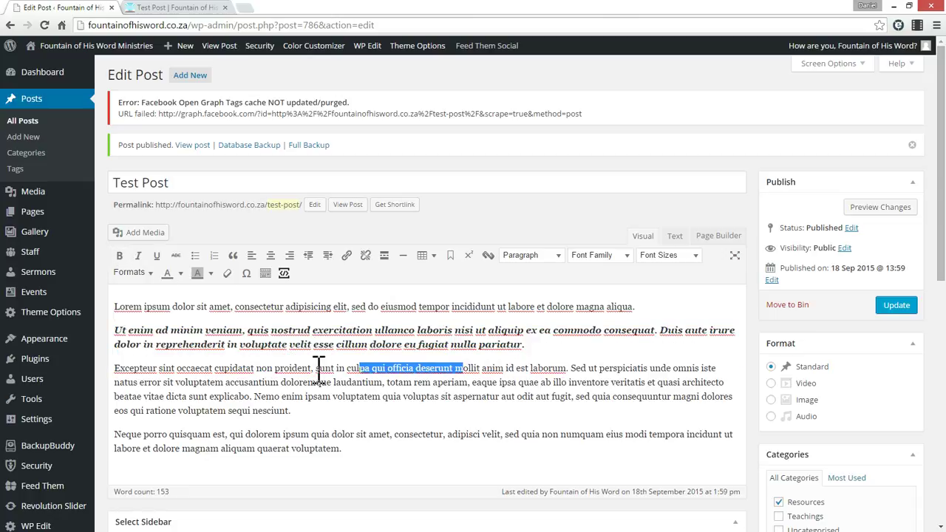
pyautogui.click(156, 255)
pyautogui.click(239, 344)
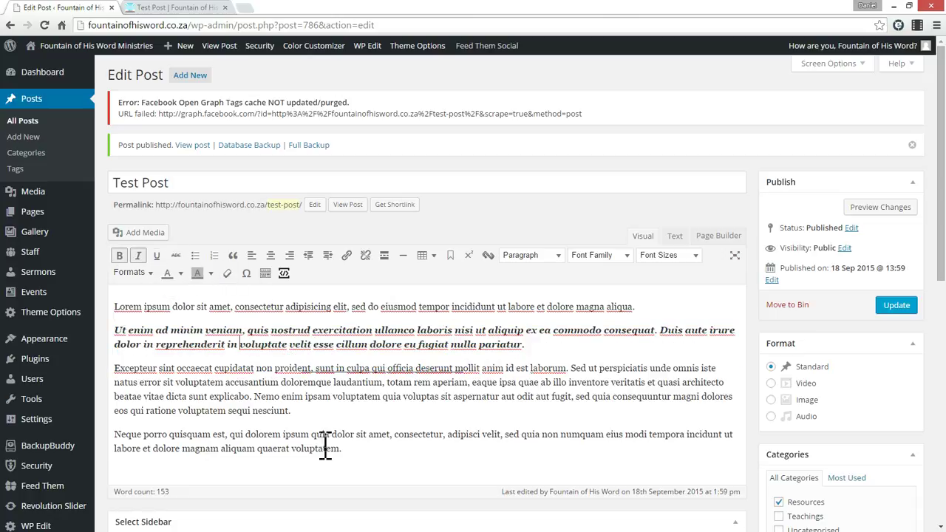
# Split the third paragraph before "Nemo enim ipsam voluptatem" and turn the new paragraph into a numbered list item
pyautogui.click(255, 396)
pyautogui.press('Return')
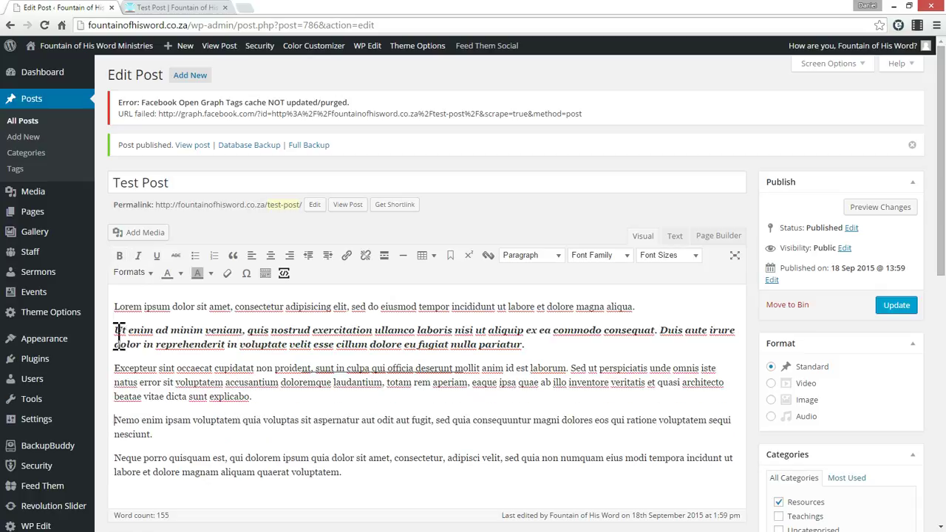
pyautogui.click(215, 256)
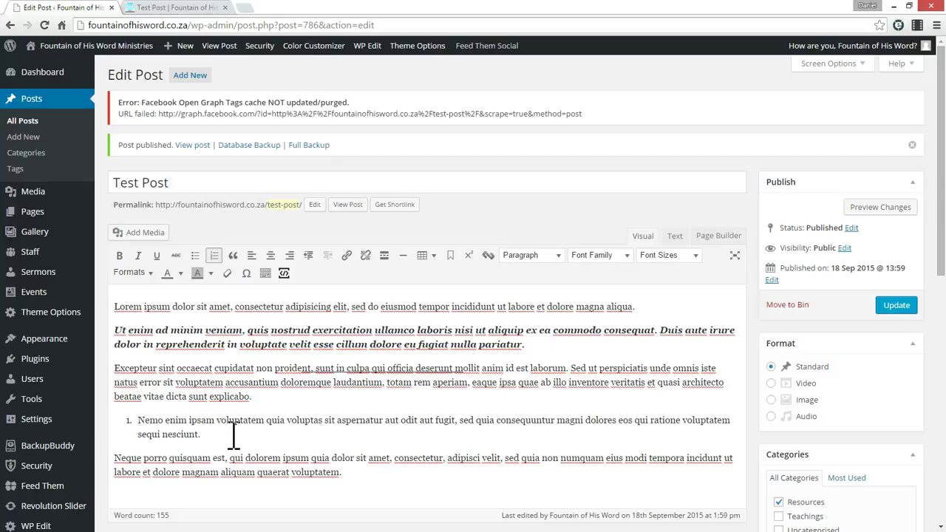
# Extend the numbered list: split item one before "sed quia consequuntur", capitalise "Sed", and add the third item "Last point"
pyautogui.click(234, 436)
pyautogui.press('Return')
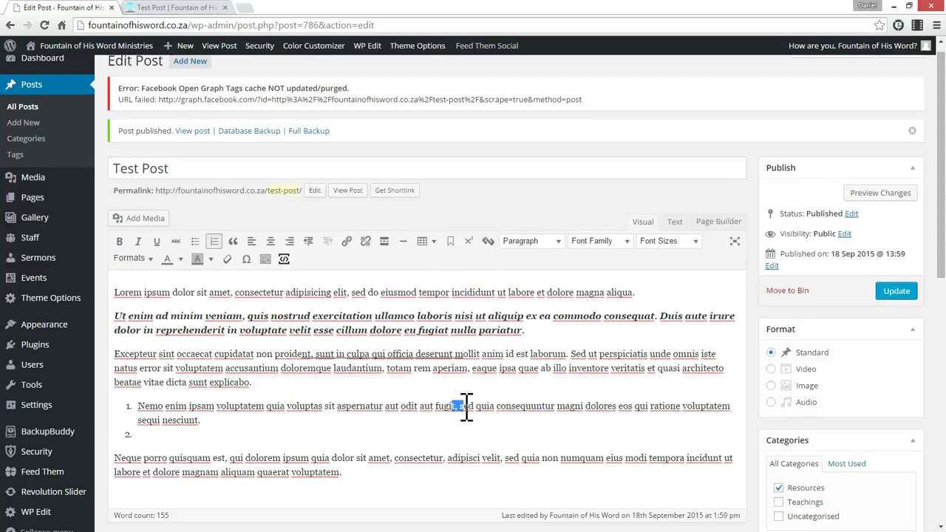
pyautogui.write('S')
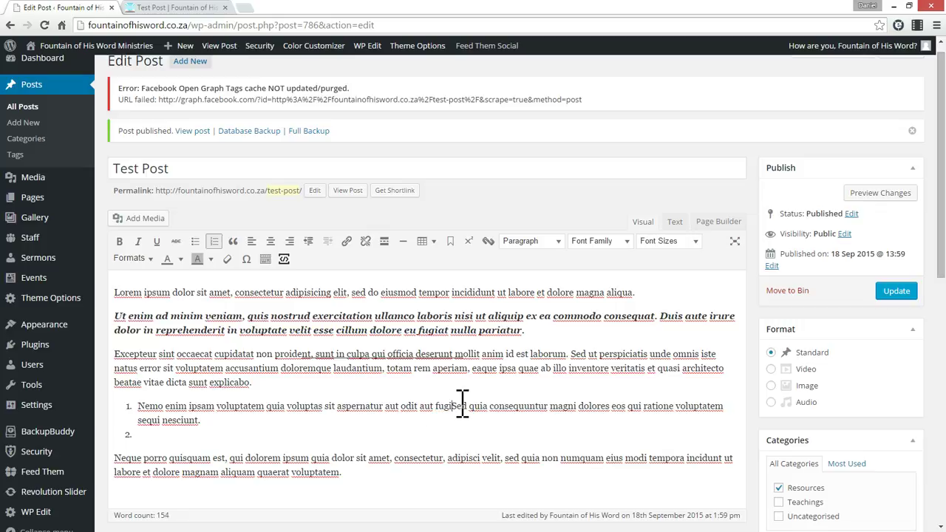
pyautogui.press('Return')
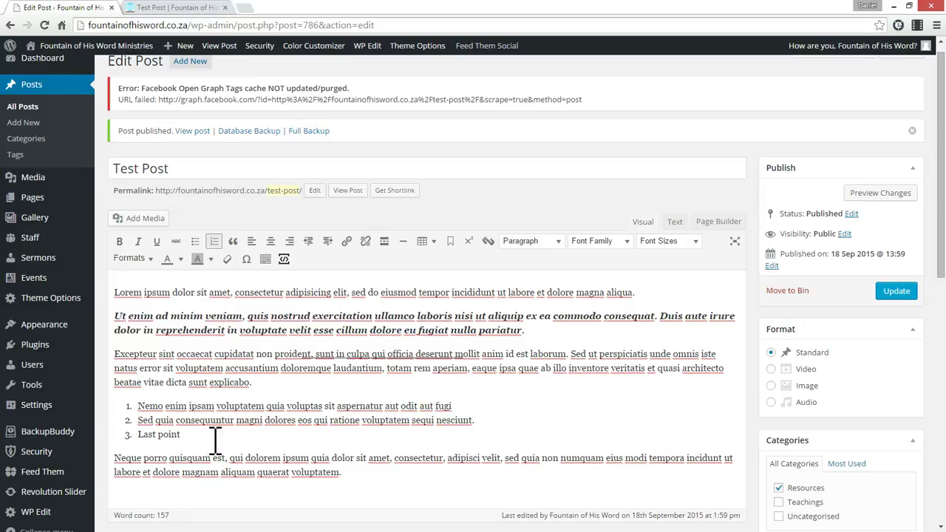
pyautogui.moveTo(215, 442); pyautogui.dragTo(120, 387)
pyautogui.click(206, 382)
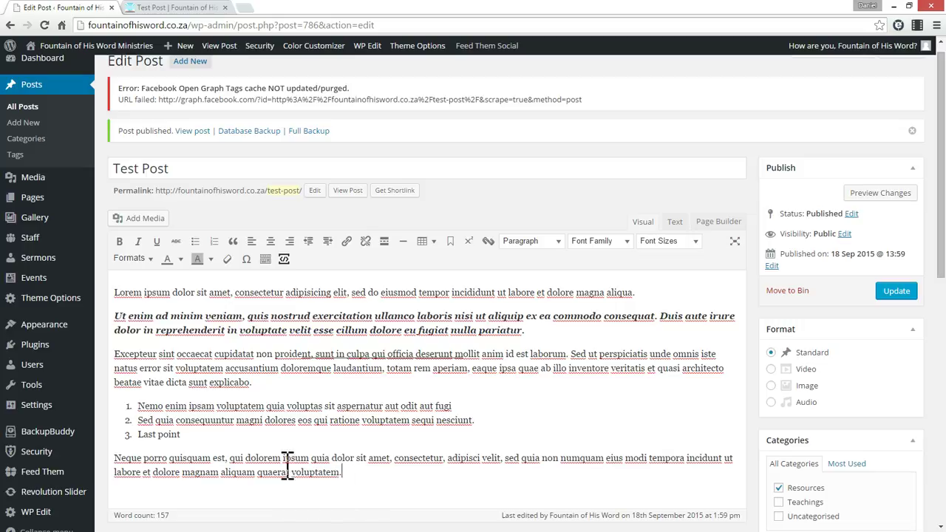
# Increase the indent of the Test Post's last paragraph, beginning "Neque porro quisquam"
pyautogui.keyDown('shift'); pyautogui.click(116, 458); pyautogui.keyUp('shift')
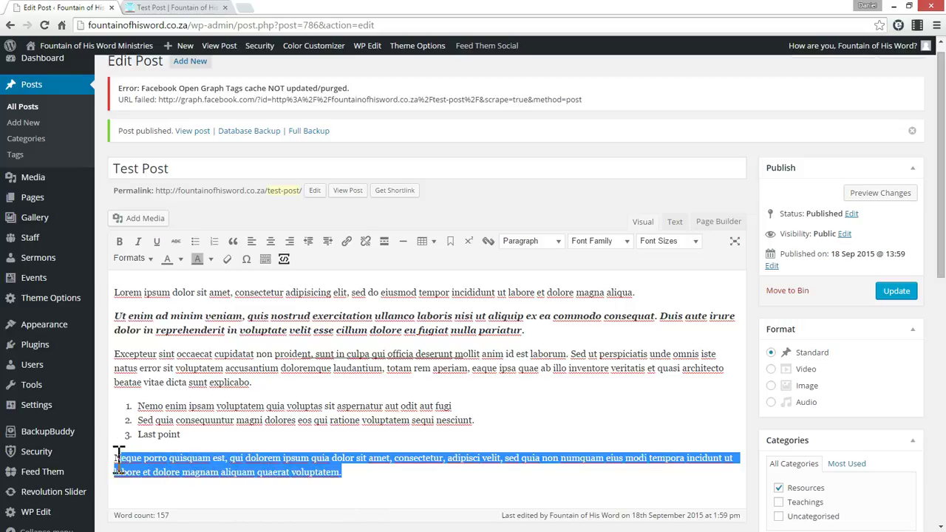
pyautogui.click(327, 241)
pyautogui.click(327, 242)
pyautogui.click(327, 243)
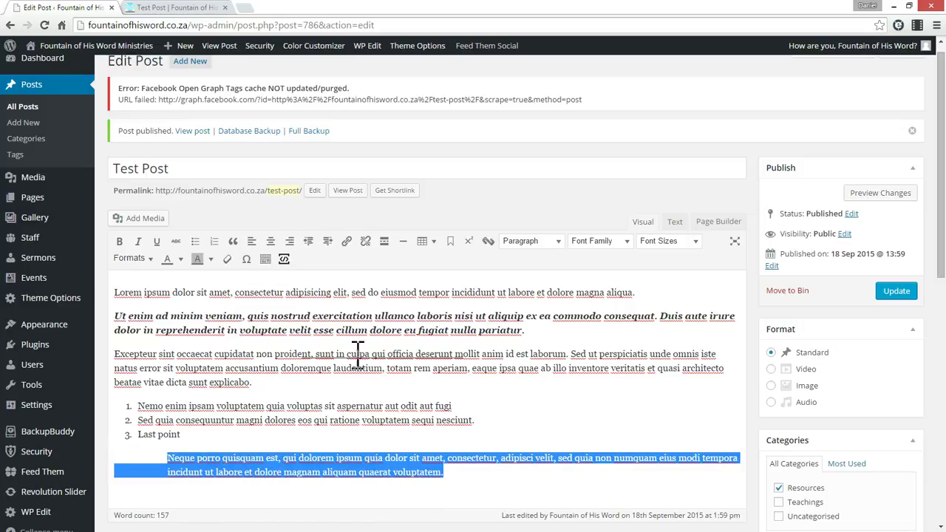
pyautogui.click(357, 368)
# Format the third paragraph, beginning "Excepteur sint occaecat", as a blockquote
pyautogui.moveTo(263, 382); pyautogui.dragTo(108, 360)
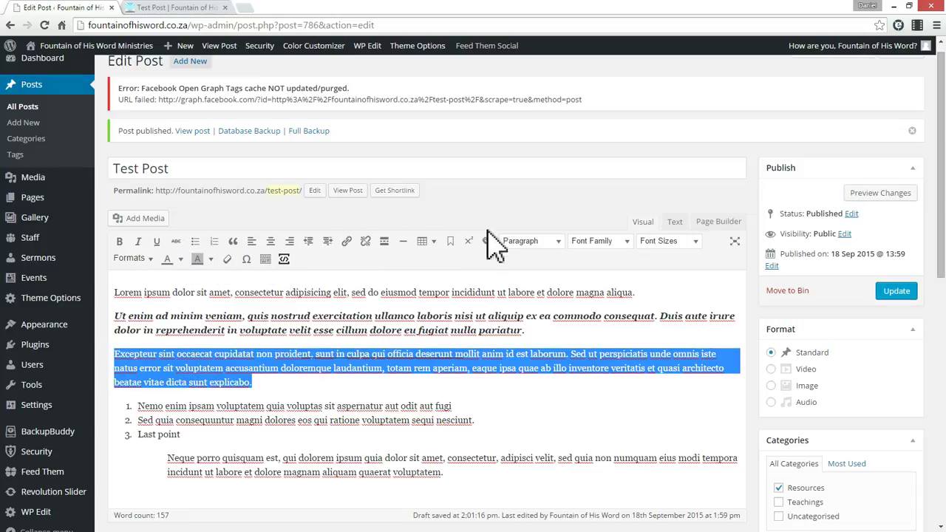
pyautogui.click(233, 241)
pyautogui.click(334, 367)
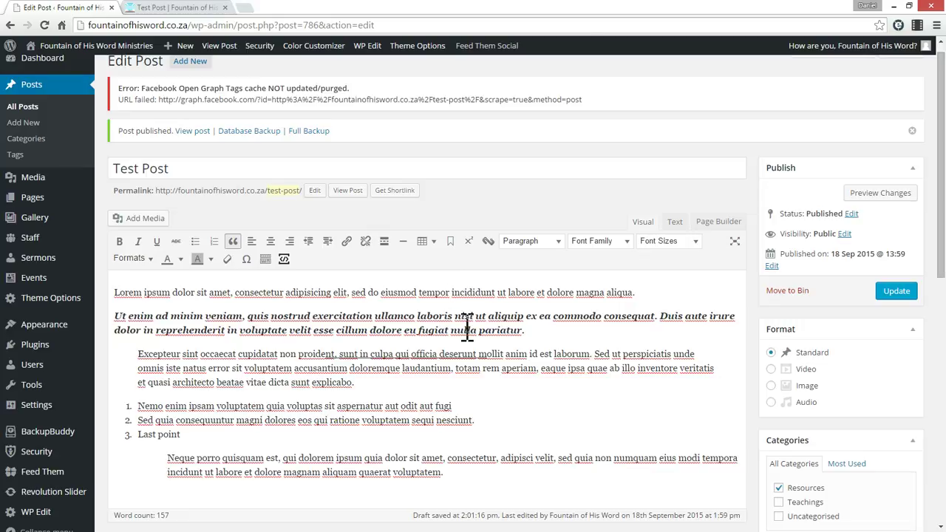
# Make the phrase "nulla pariatur." at the end of the second paragraph superscript
pyautogui.moveTo(522, 331); pyautogui.dragTo(451, 332)
pyautogui.click(469, 241)
pyautogui.click(527, 330)
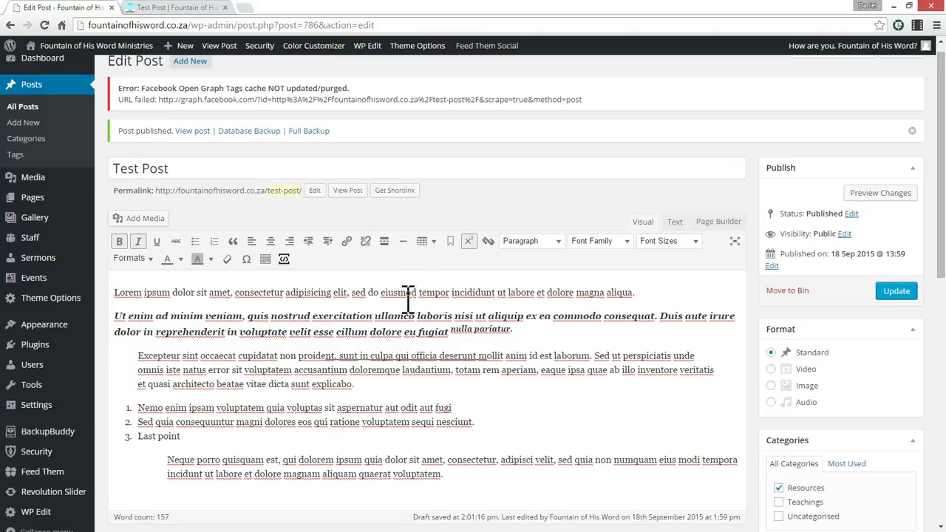
# Select the opening paragraph, beginning "Lorem ipsum dolor sit amet", and set its font size to 20pt
pyautogui.click(441, 292)
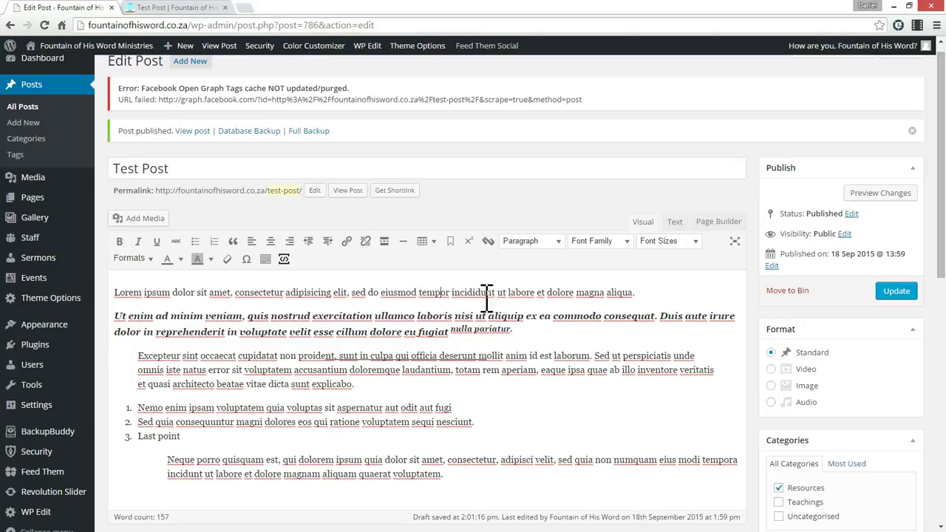
pyautogui.tripleClick(522, 292)
pyautogui.click(666, 241)
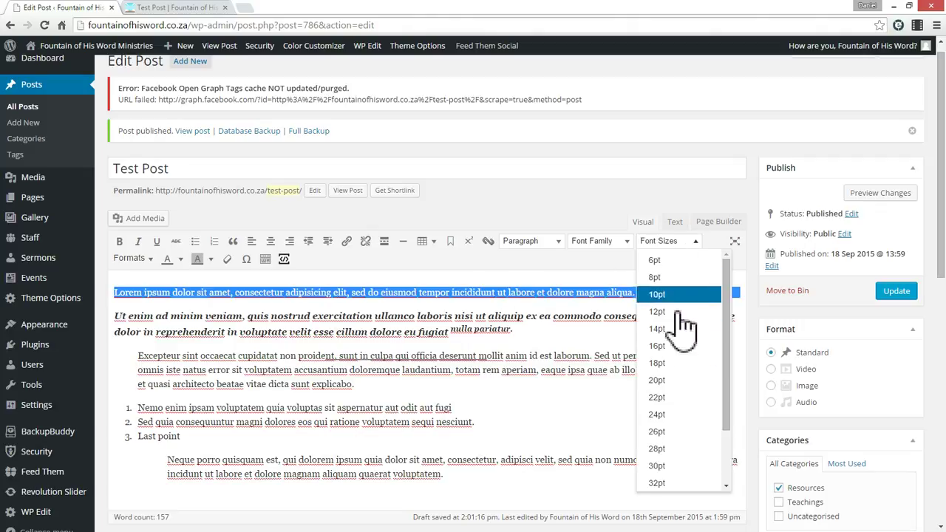
pyautogui.click(691, 381)
pyautogui.click(506, 345)
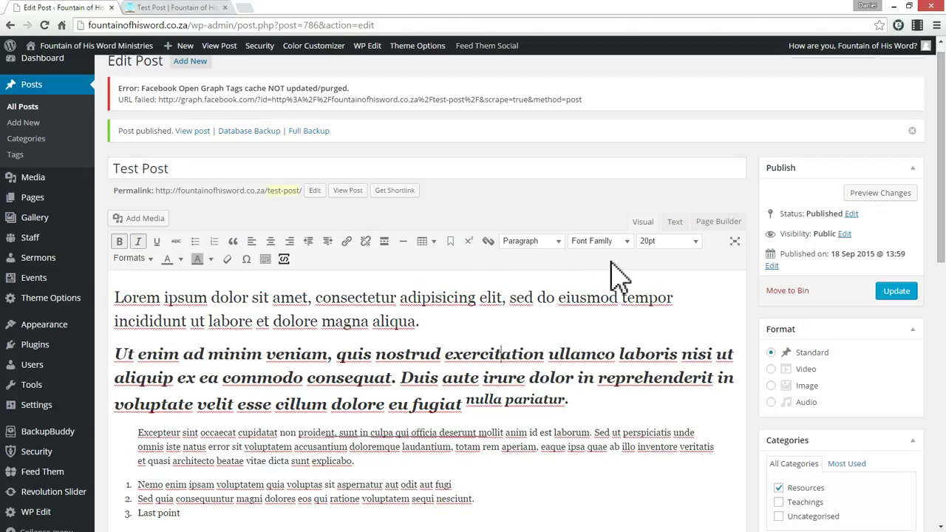
# Change the font family of the first numbered list item, beginning "Nemo enim ipsam", to Impact
pyautogui.moveTo(451, 484); pyautogui.dragTo(122, 485)
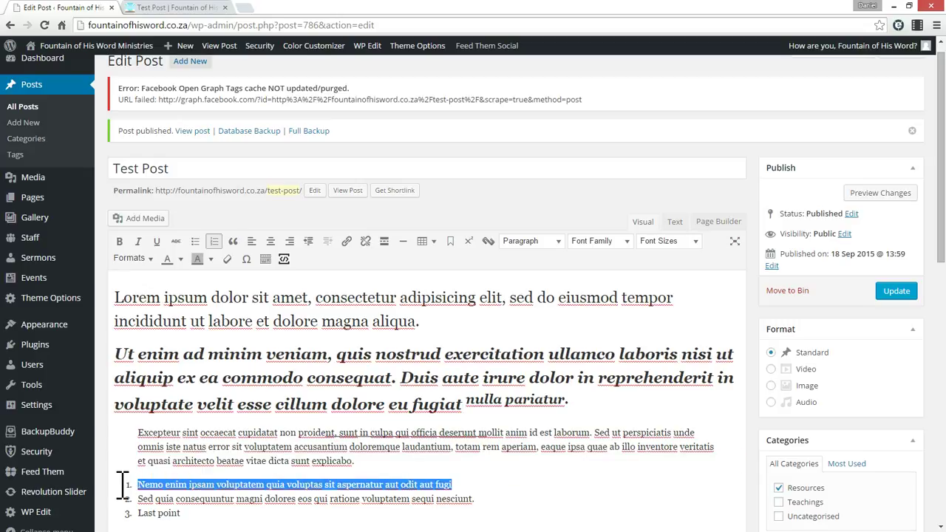
pyautogui.click(602, 242)
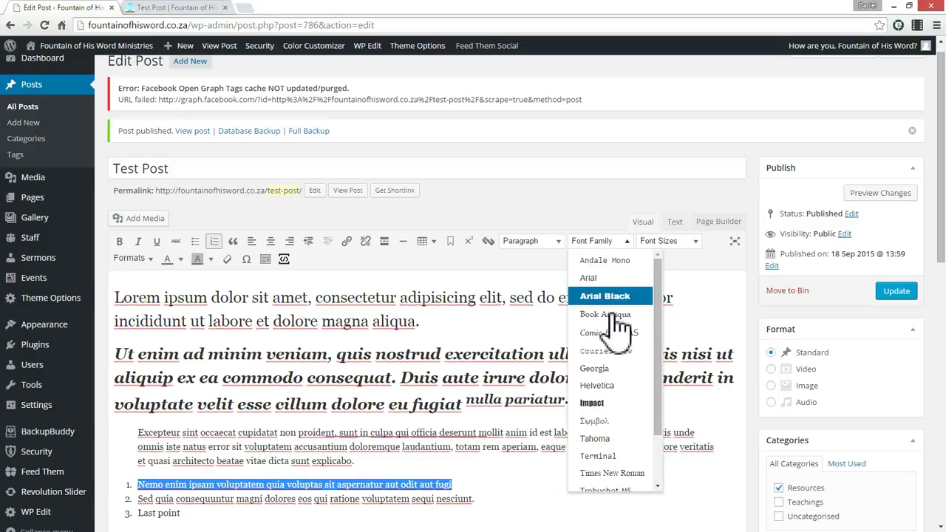
pyautogui.click(609, 405)
pyautogui.click(459, 440)
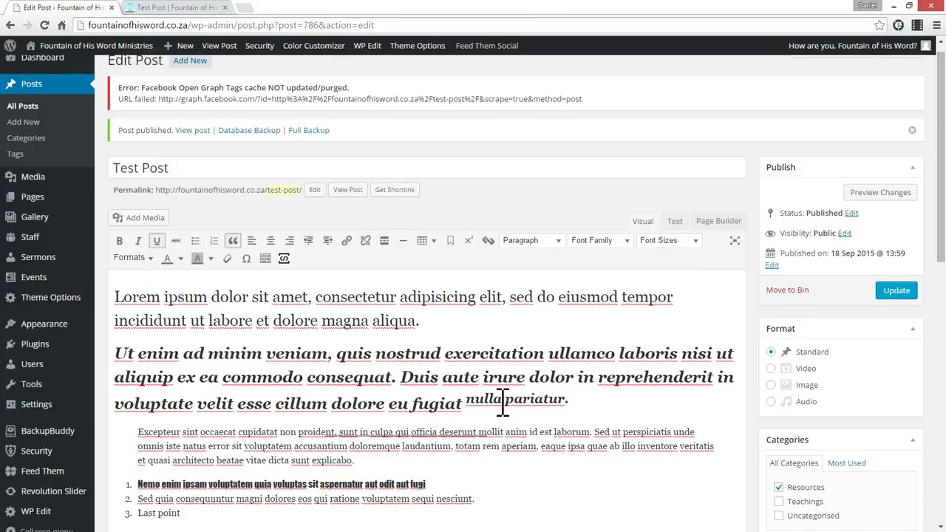
pyautogui.scroll(-2, 470, 436)
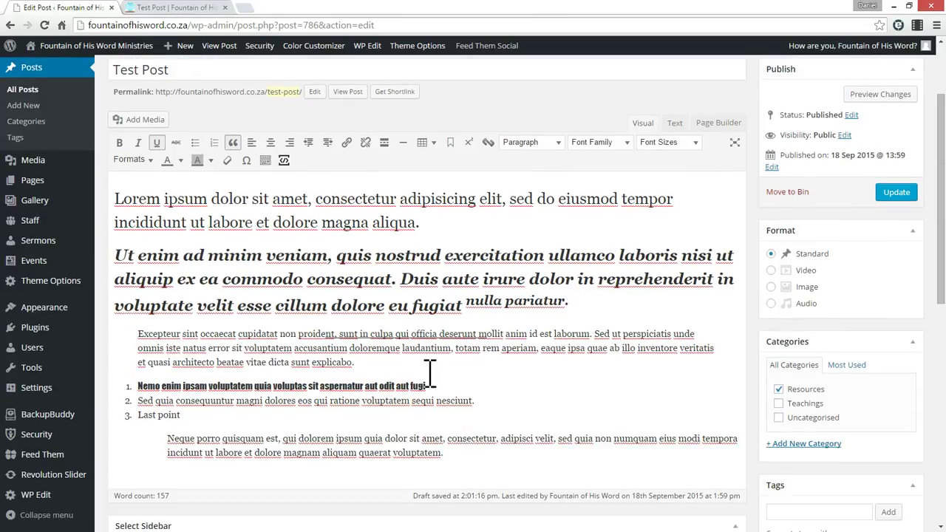
pyautogui.tripleClick(447, 452)
pyautogui.click(387, 330)
pyautogui.scroll(2, 369, 258)
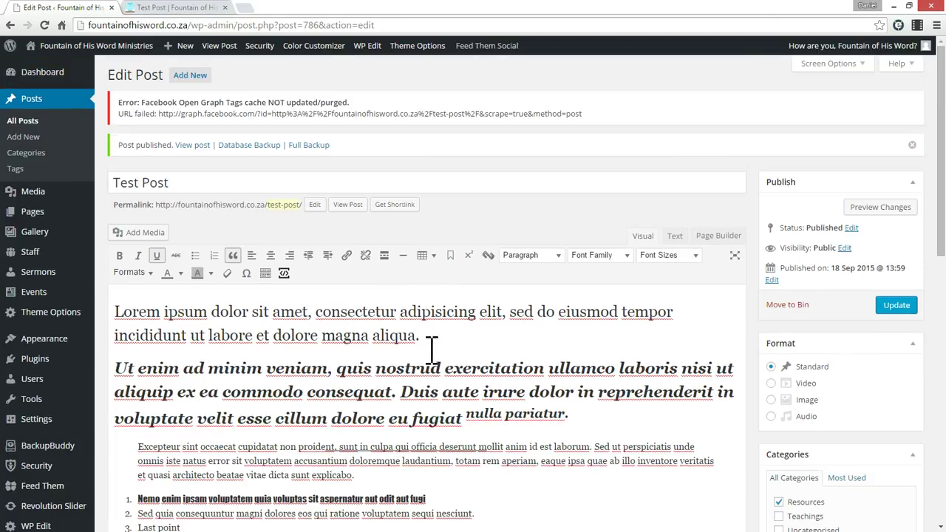
# Check the paragraph style options for the opening "Lorem ipsum" paragraph and clear its formatting
pyautogui.moveTo(441, 337); pyautogui.dragTo(96, 304)
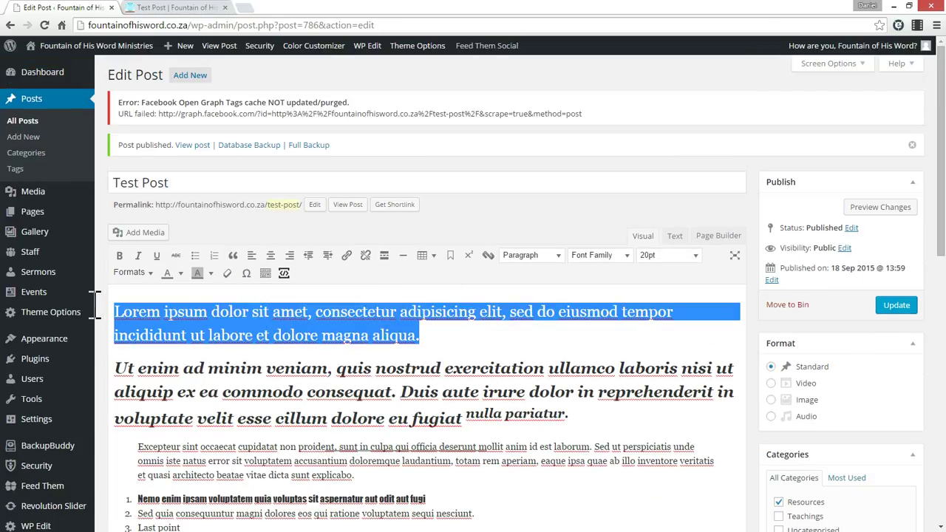
pyautogui.click(544, 260)
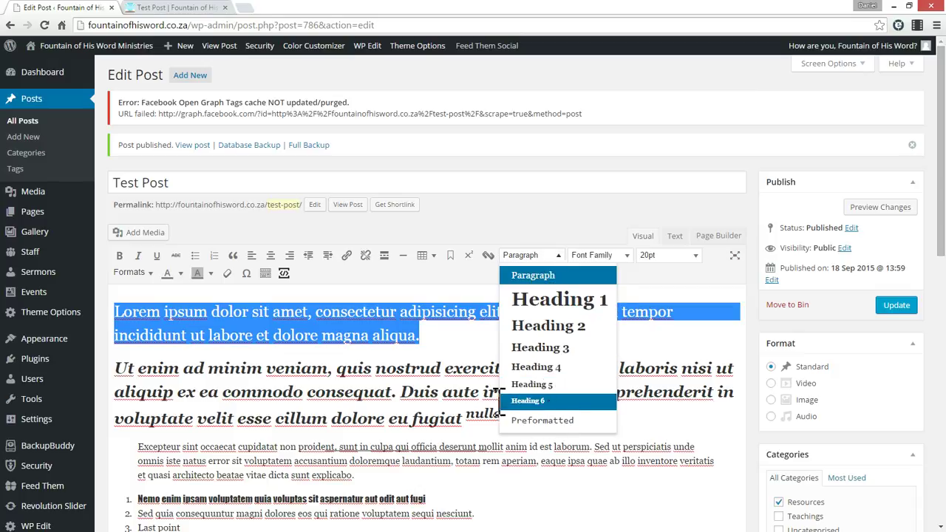
pyautogui.click(323, 325)
pyautogui.moveTo(450, 339); pyautogui.dragTo(138, 314)
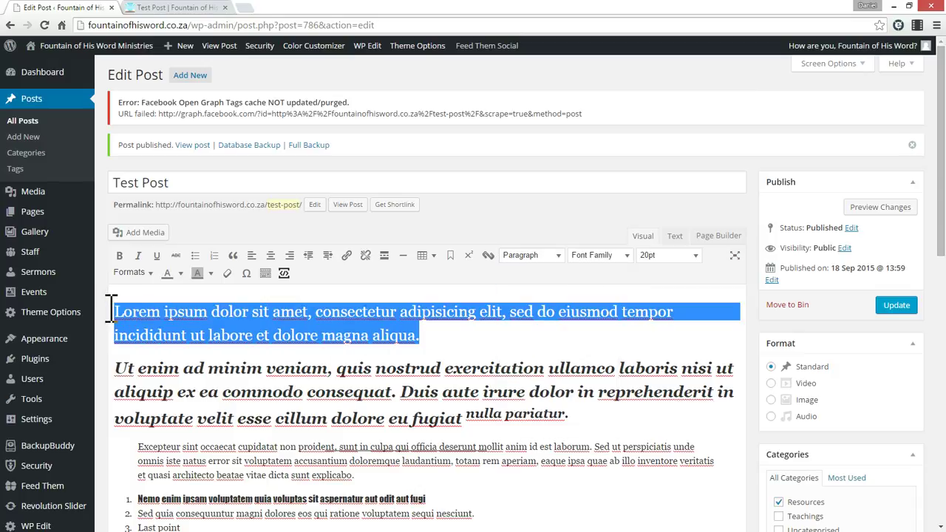
pyautogui.click(228, 275)
pyautogui.click(369, 306)
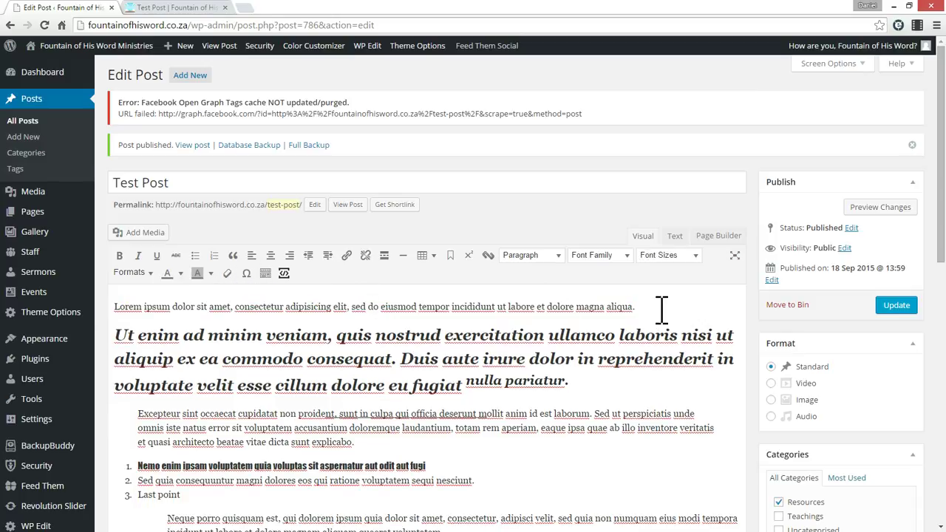
# Apply the Heading 2 style to the opening "Lorem ipsum" paragraph
pyautogui.moveTo(662, 311); pyautogui.dragTo(85, 319)
pyautogui.click(119, 317)
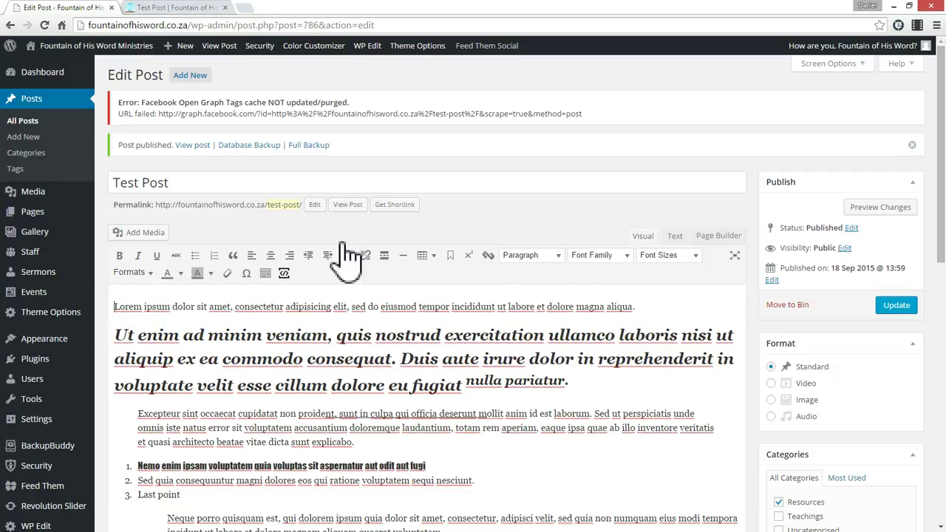
pyautogui.click(595, 259)
pyautogui.click(551, 255)
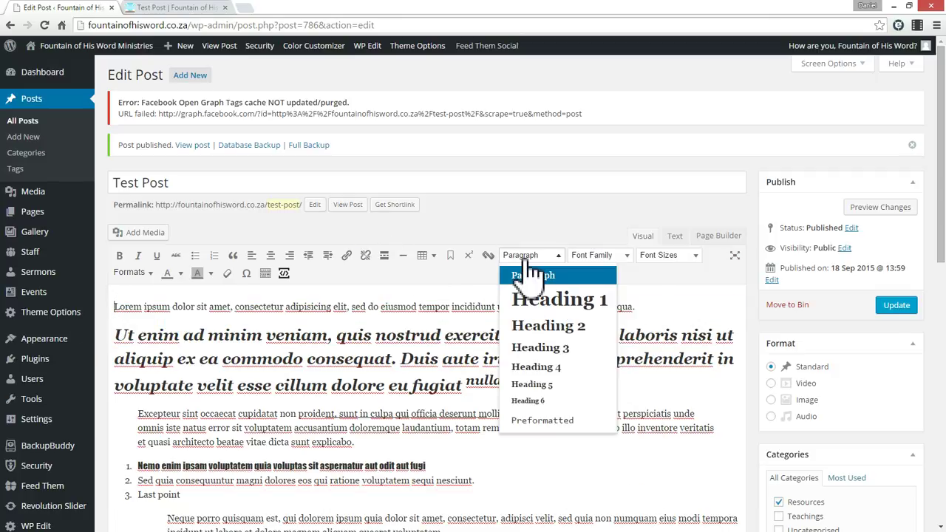
pyautogui.click(553, 327)
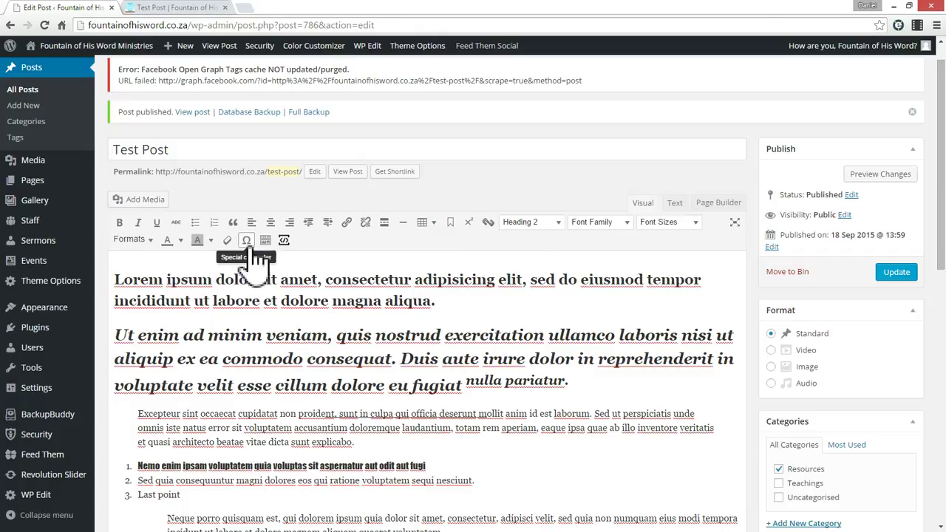
# Place the cursor before "Excepteur" in the quoted paragraph and select the husband-and-wife photo from the media library for insertion
pyautogui.click(437, 391)
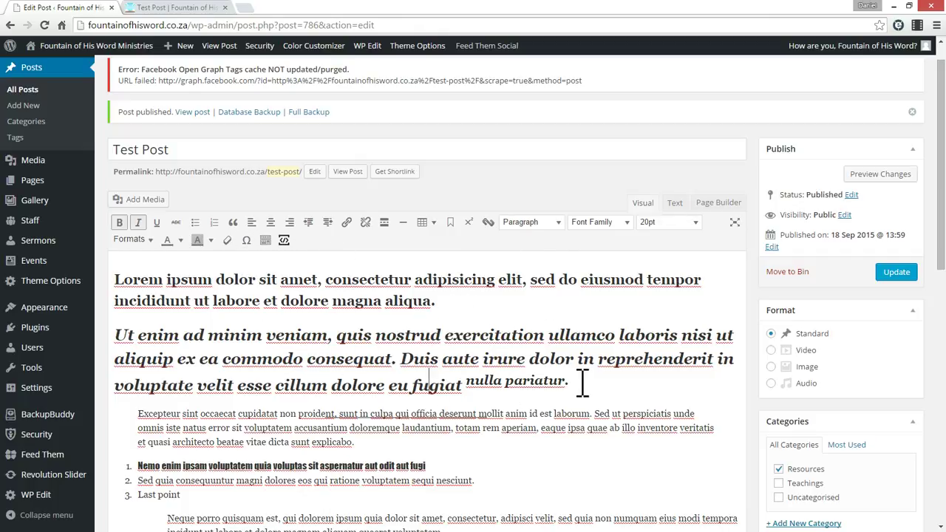
pyautogui.click(377, 443)
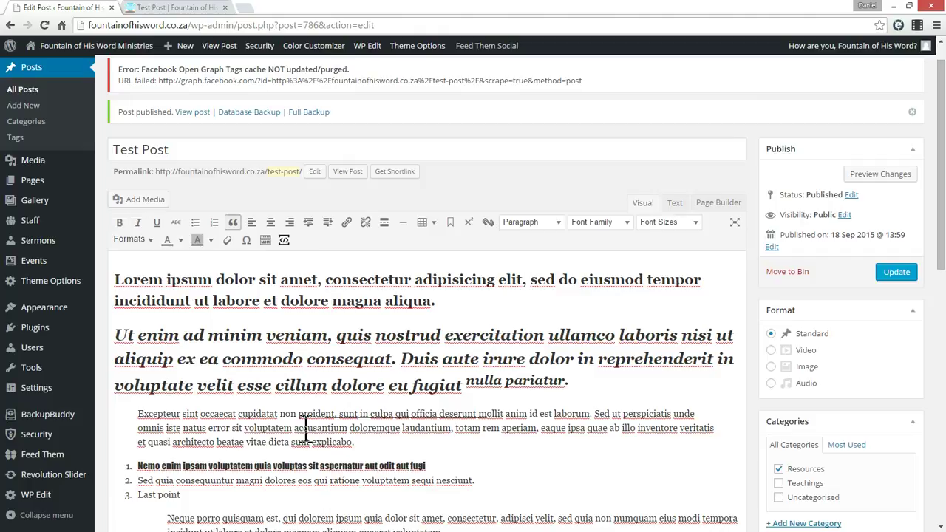
pyautogui.scroll(-1, 264, 399)
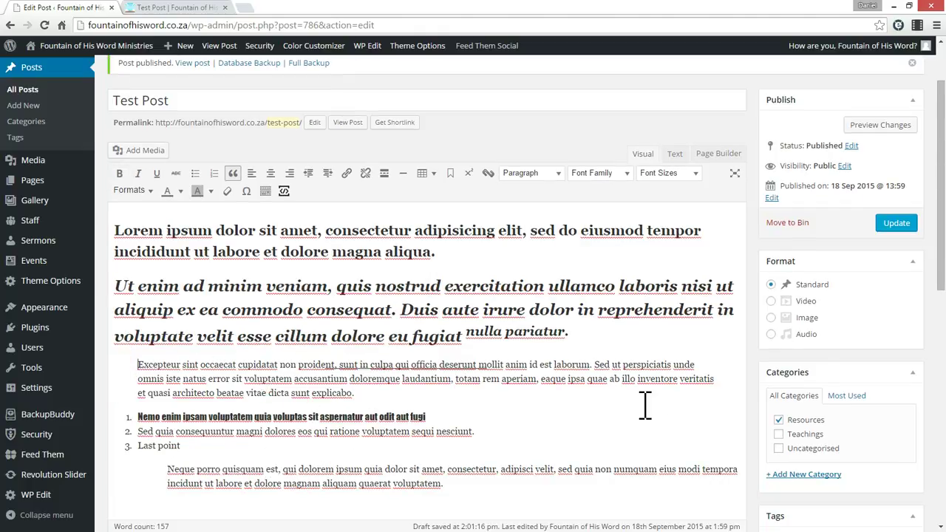
pyautogui.doubleClick(138, 365)
pyautogui.click(137, 366)
pyautogui.click(139, 151)
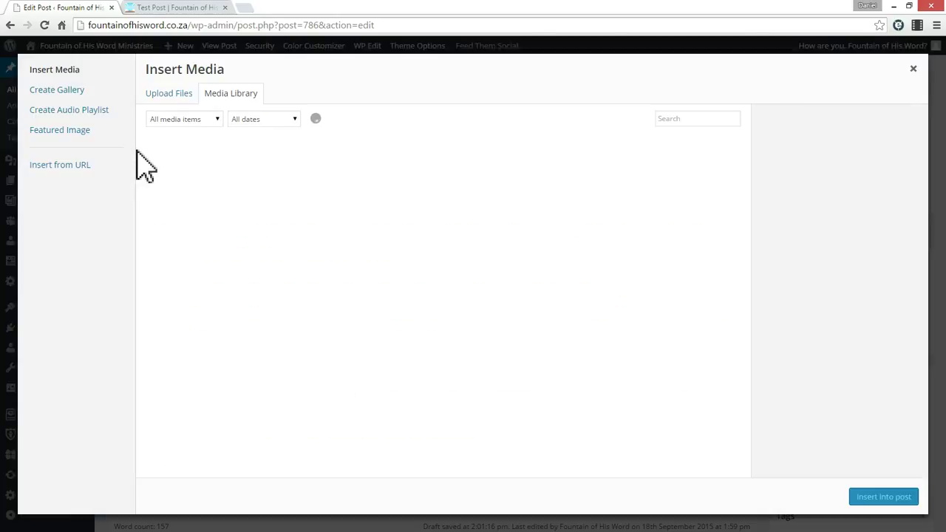
pyautogui.click(280, 200)
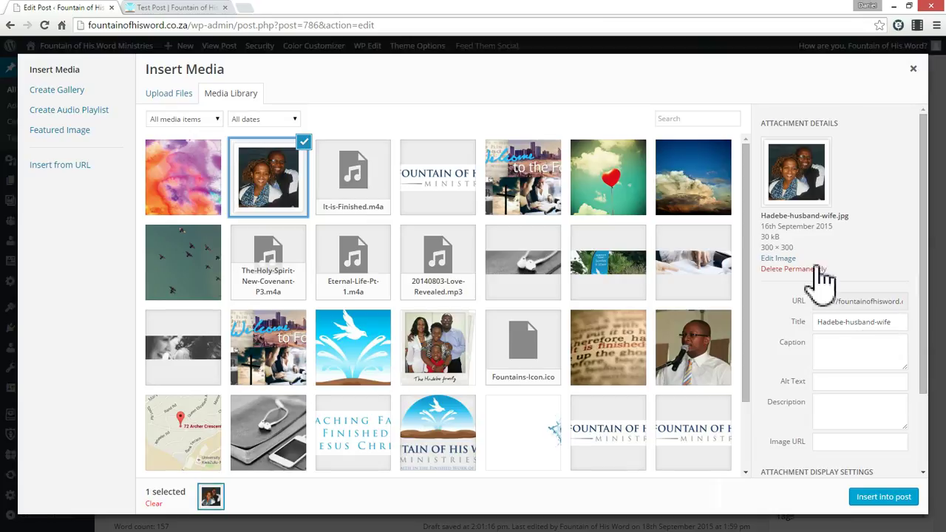
pyautogui.click(167, 95)
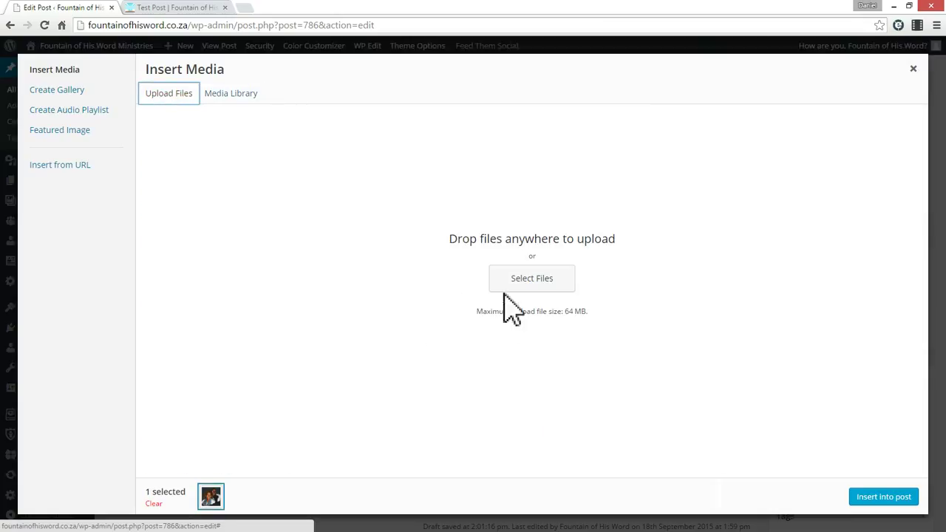
pyautogui.click(225, 96)
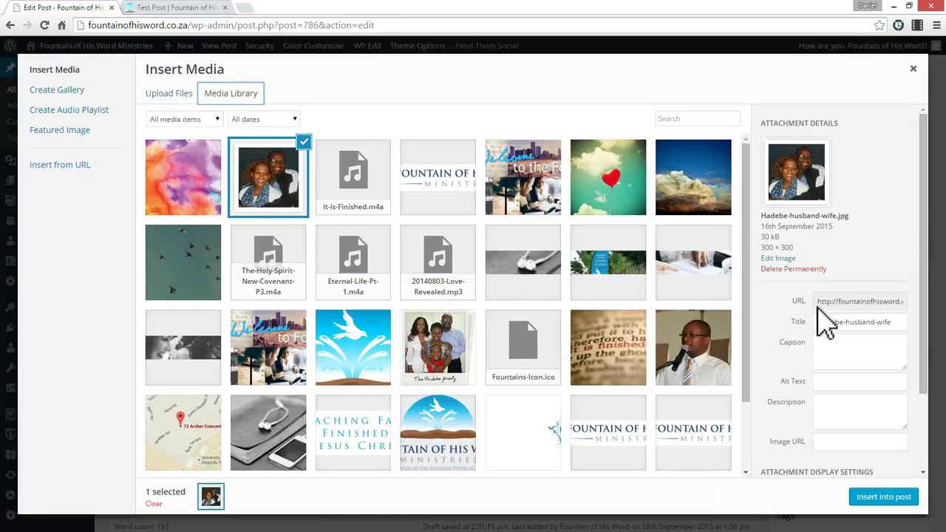
# Set the selected husband-and-wife photo's alignment to Right in the attachment display settings
pyautogui.moveTo(930, 376); pyautogui.dragTo(937, 270)
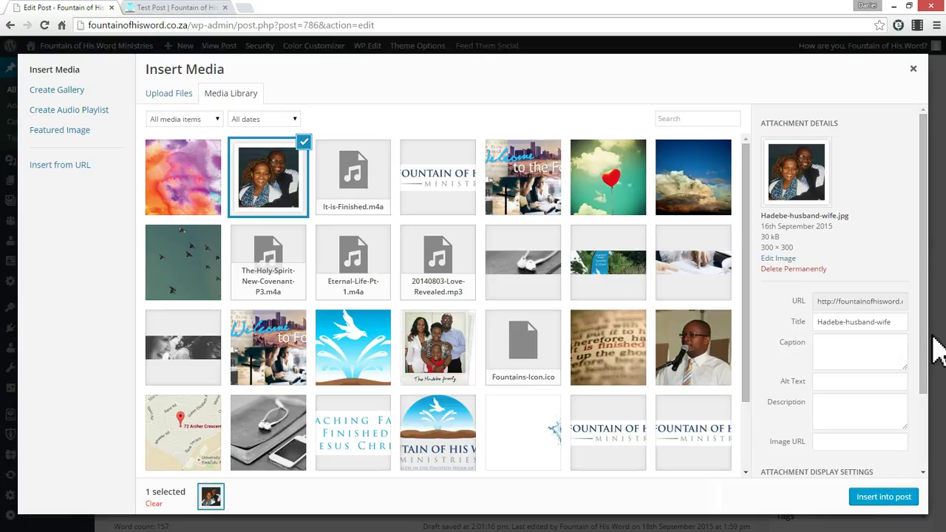
pyautogui.moveTo(929, 380); pyautogui.dragTo(937, 432)
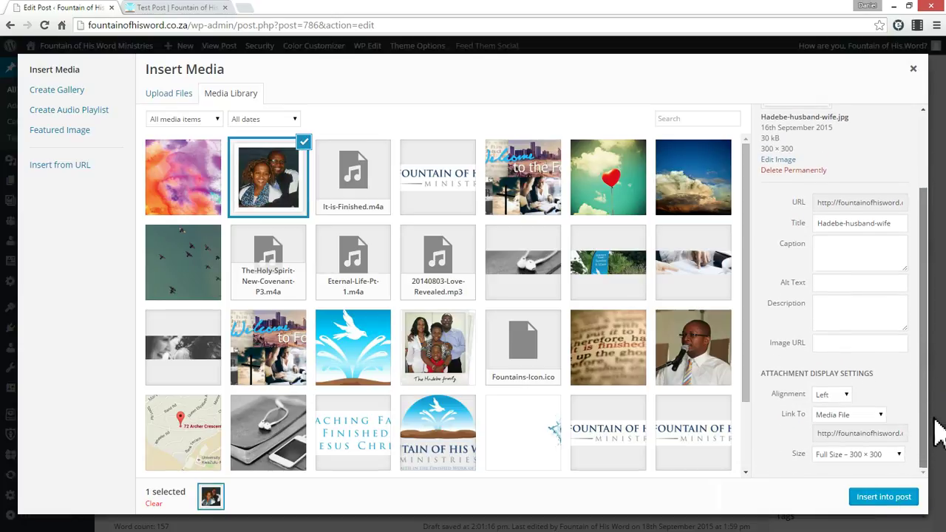
pyautogui.click(855, 414)
pyautogui.click(824, 399)
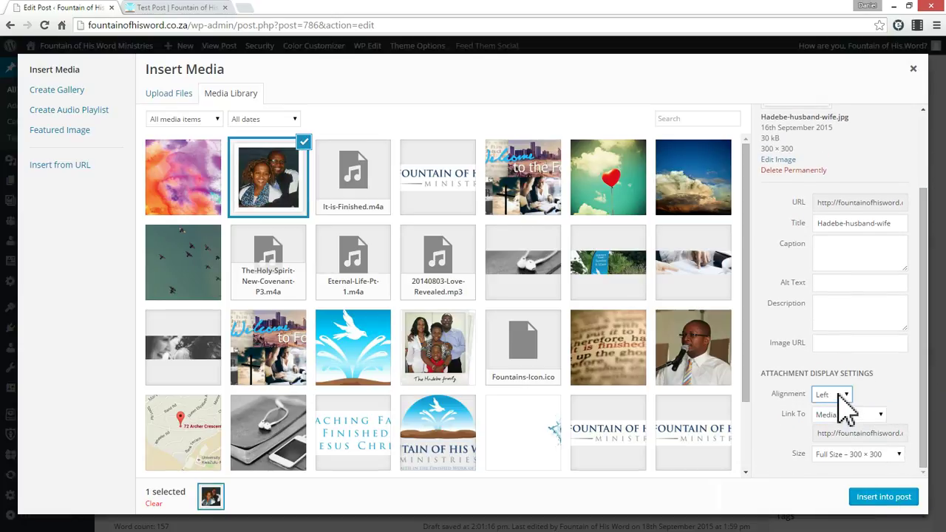
pyautogui.click(841, 399)
pyautogui.click(839, 394)
pyautogui.click(841, 397)
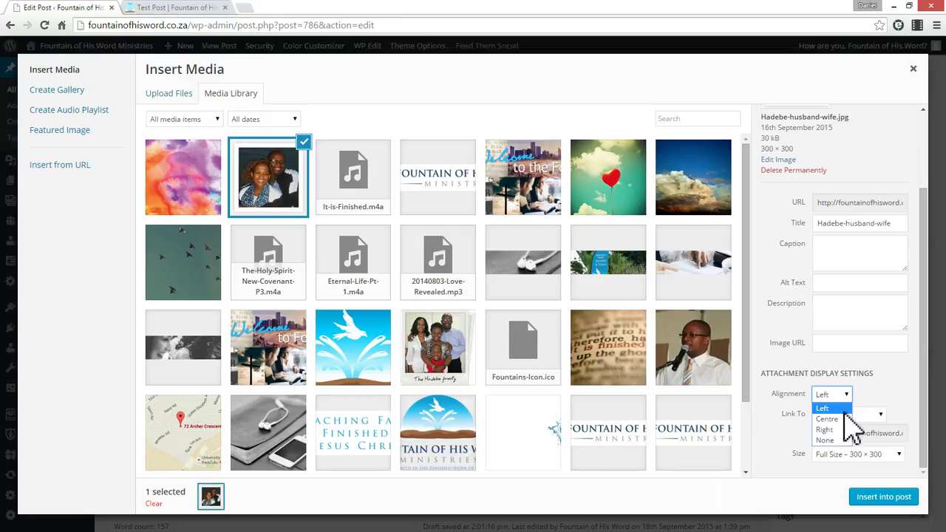
pyautogui.click(843, 431)
# Set the photo's link target to None and insert it into the post at full size, 300 × 300
pyautogui.click(875, 415)
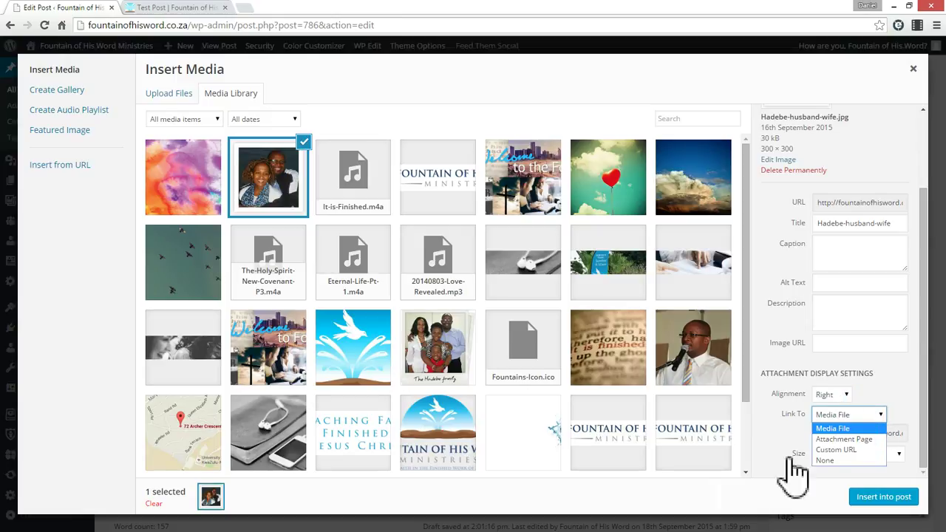
pyautogui.click(842, 459)
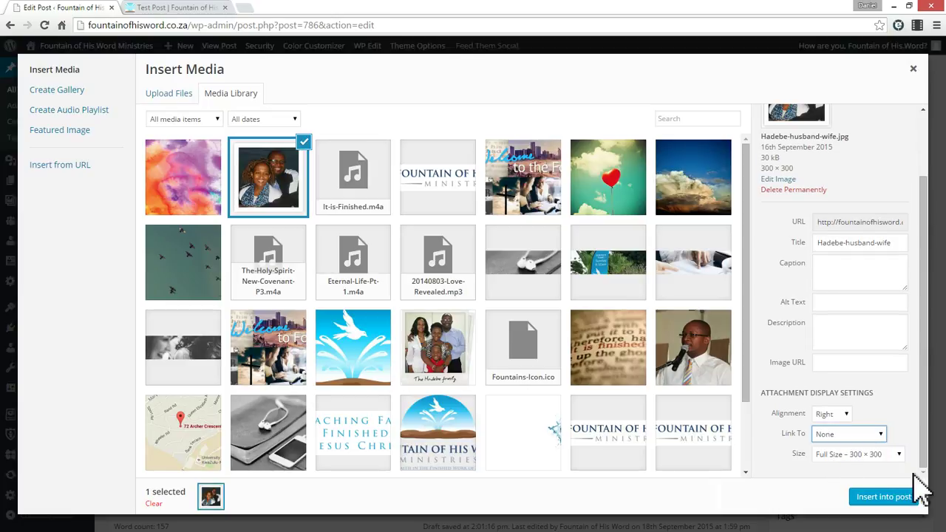
pyautogui.click(858, 434)
pyautogui.click(861, 436)
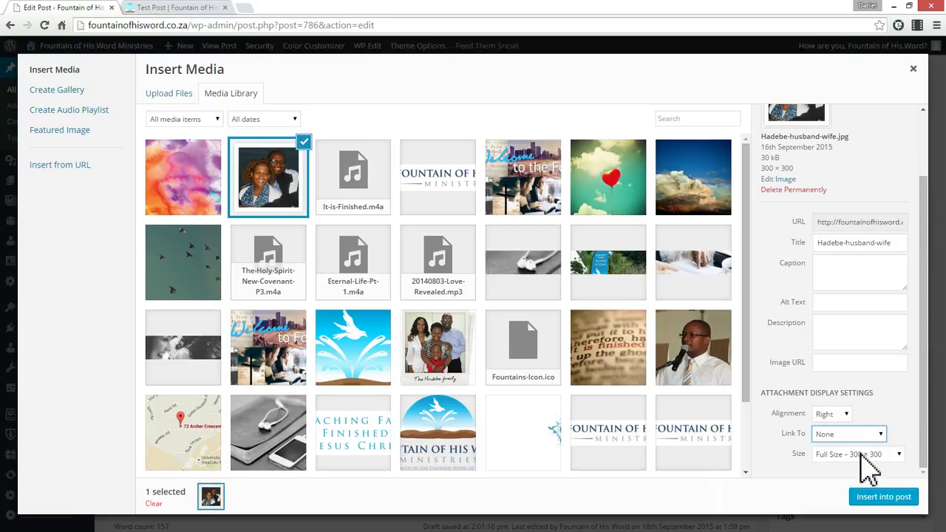
pyautogui.click(885, 498)
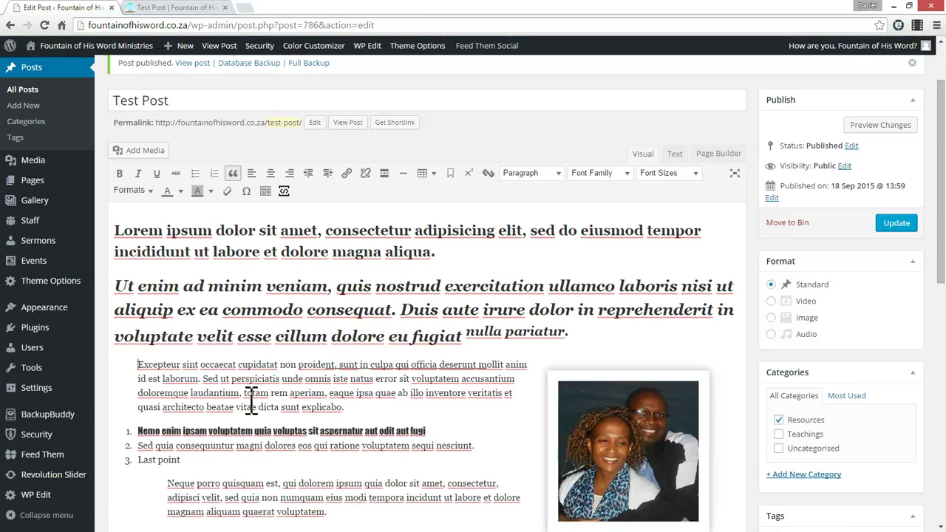
# Try the inserted photo with no alignment, then with left alignment beside the quoted text
pyautogui.click(637, 425)
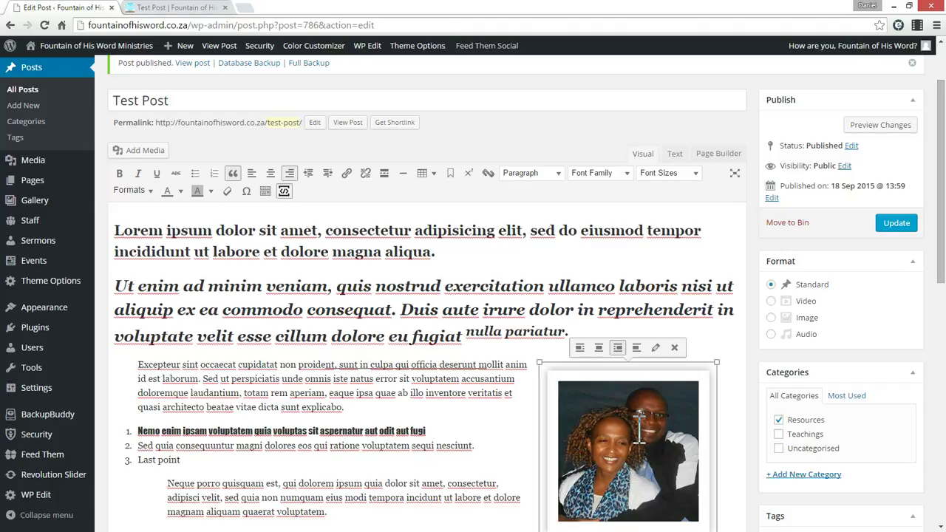
pyautogui.click(636, 348)
pyautogui.click(251, 395)
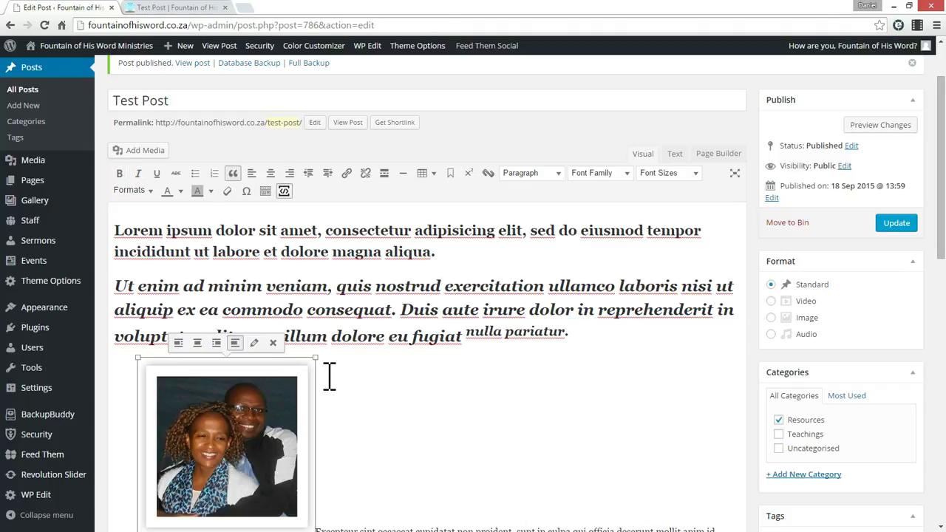
pyautogui.click(159, 341)
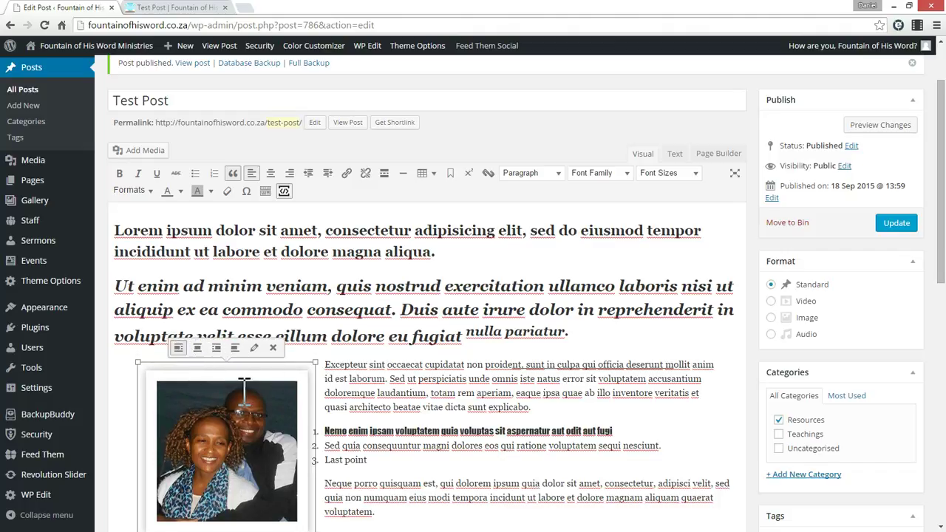
pyautogui.click(412, 392)
pyautogui.scroll(-1, 284, 414)
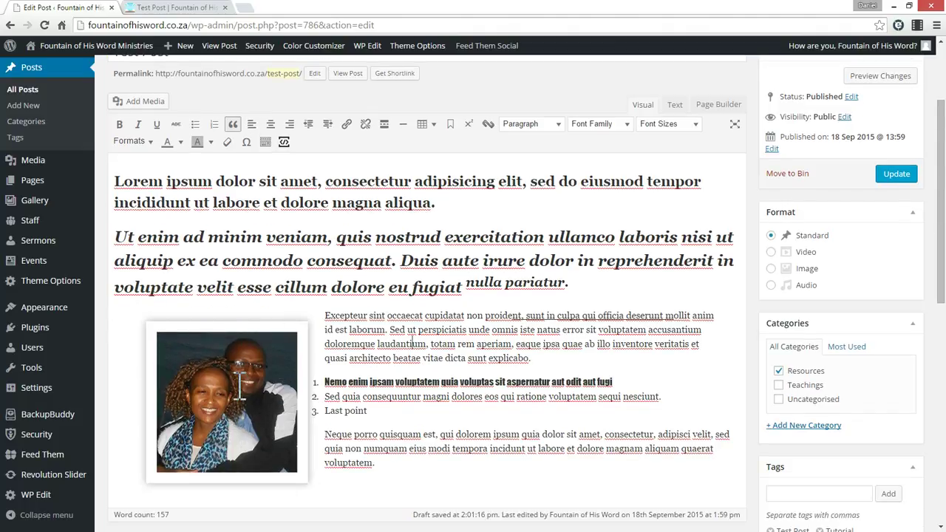
# Try centring the photo above the quoted text, then removing its alignment
pyautogui.click(240, 399)
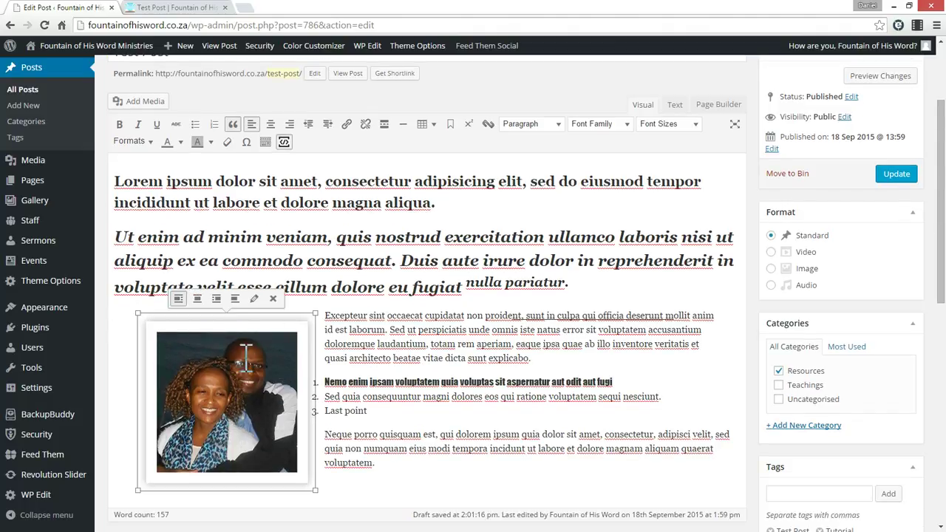
pyautogui.click(196, 299)
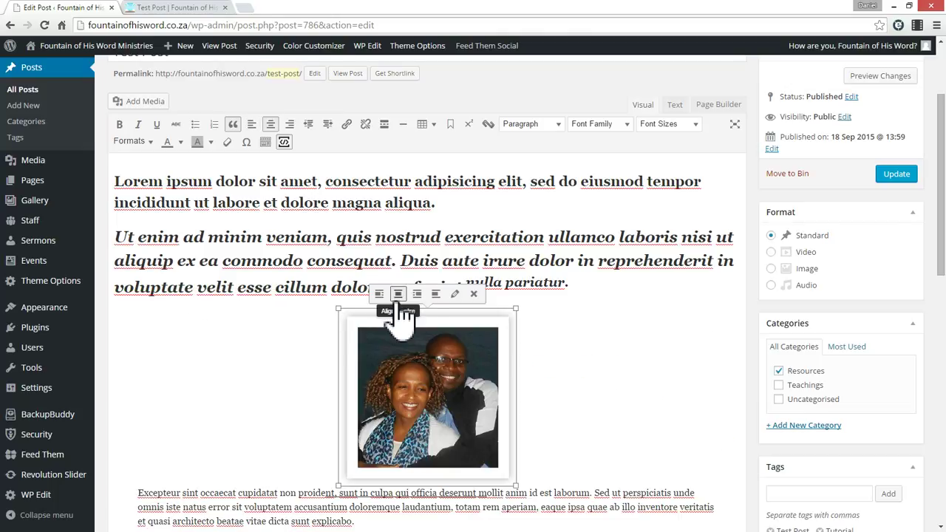
pyautogui.click(436, 294)
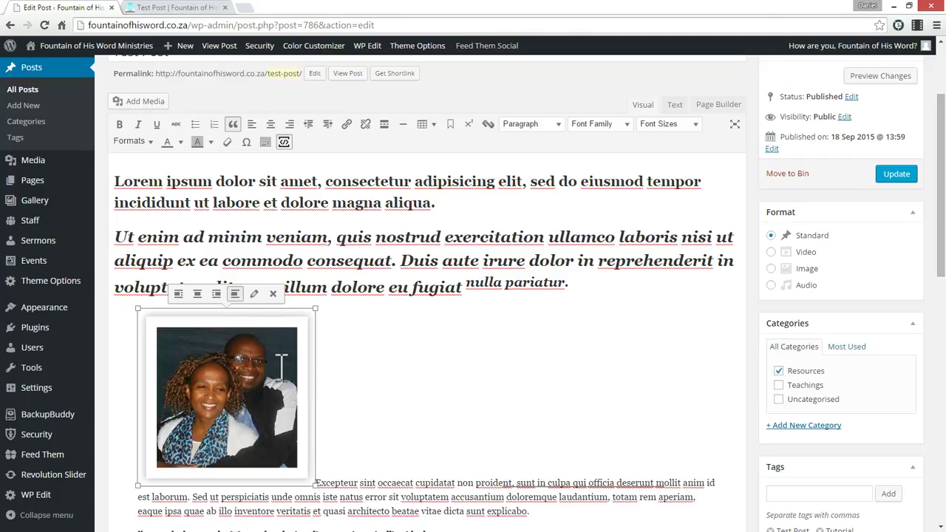
# Align the photo to the right of the quoted text and update the post
pyautogui.click(217, 294)
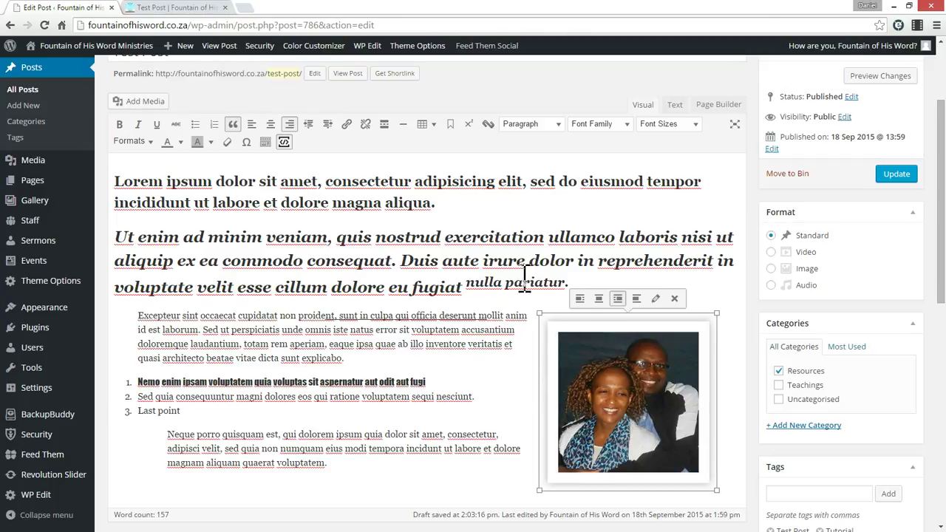
pyautogui.click(428, 283)
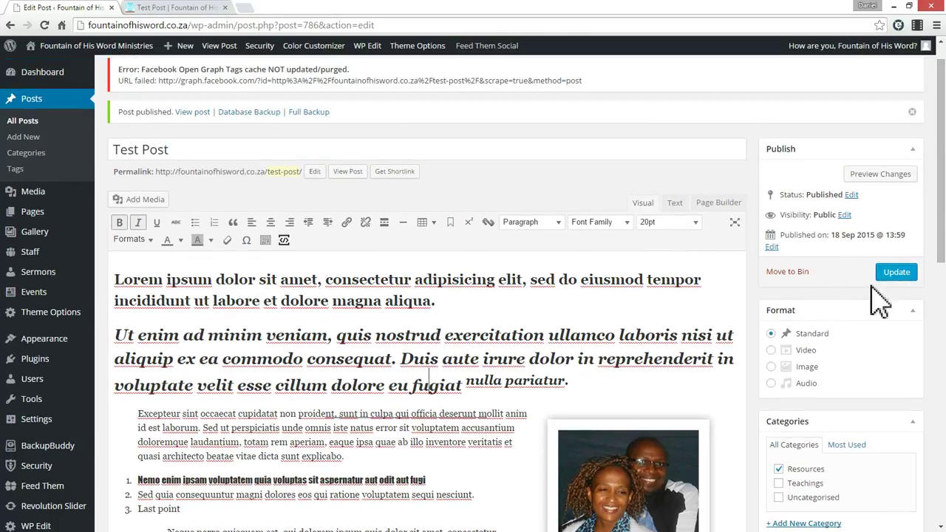
pyautogui.click(897, 274)
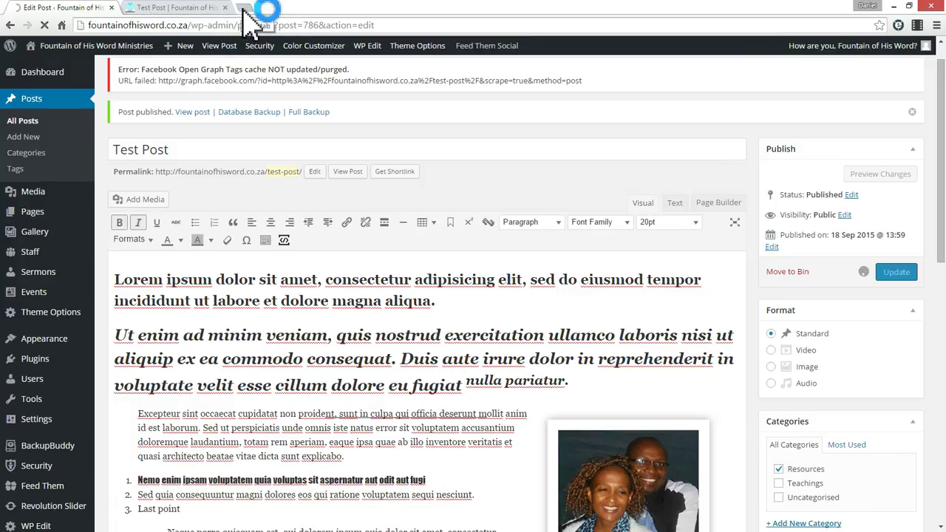
# Open YouTube in a new browser tab and search for "ravi zacharias 2015"
pyautogui.click(242, 9)
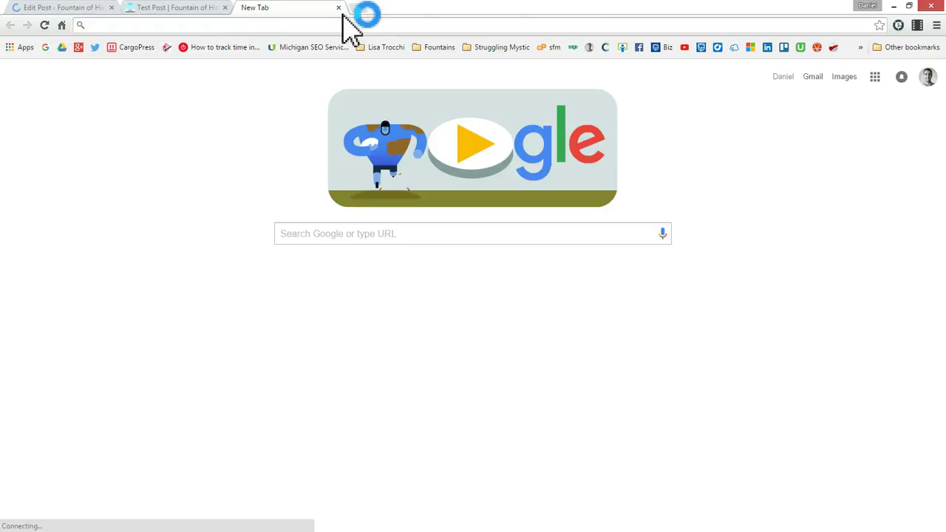
pyautogui.click(685, 49)
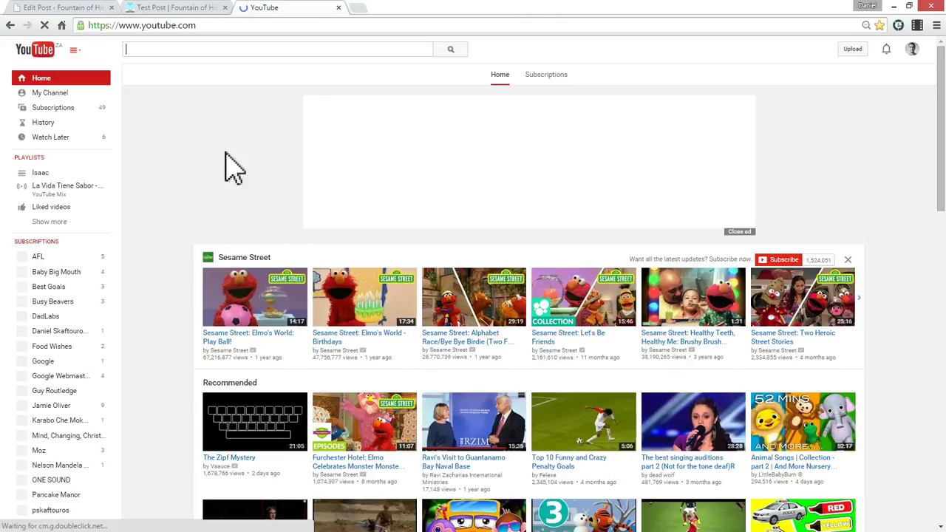
pyautogui.write('avi za')
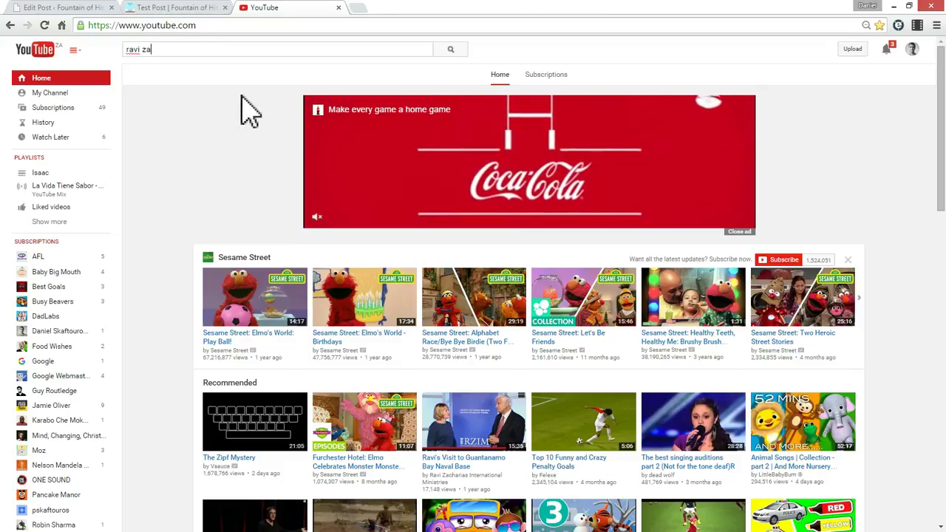
pyautogui.click(177, 48)
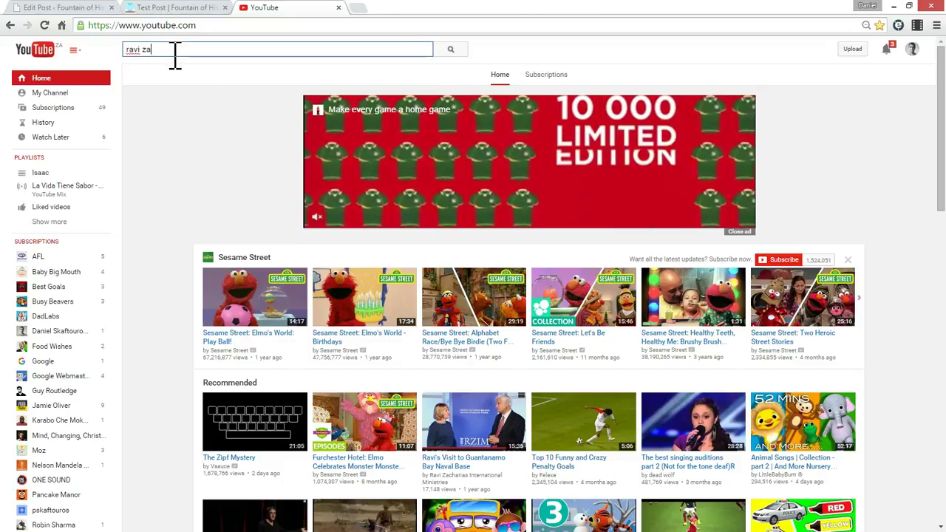
pyautogui.write('charias 2015')
pyautogui.press('Return')
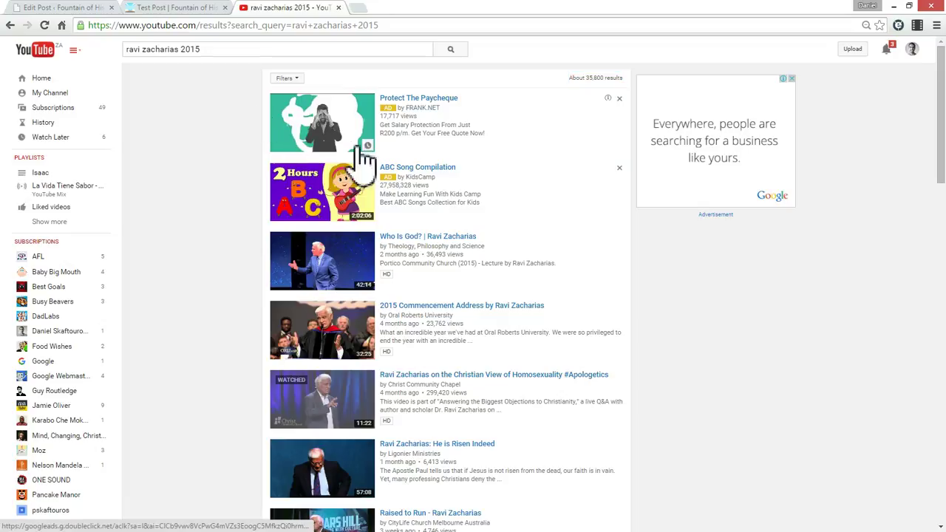
# Open the video "Who Is God? | Ravi Zacharias" and pause its playback
pyautogui.click(456, 242)
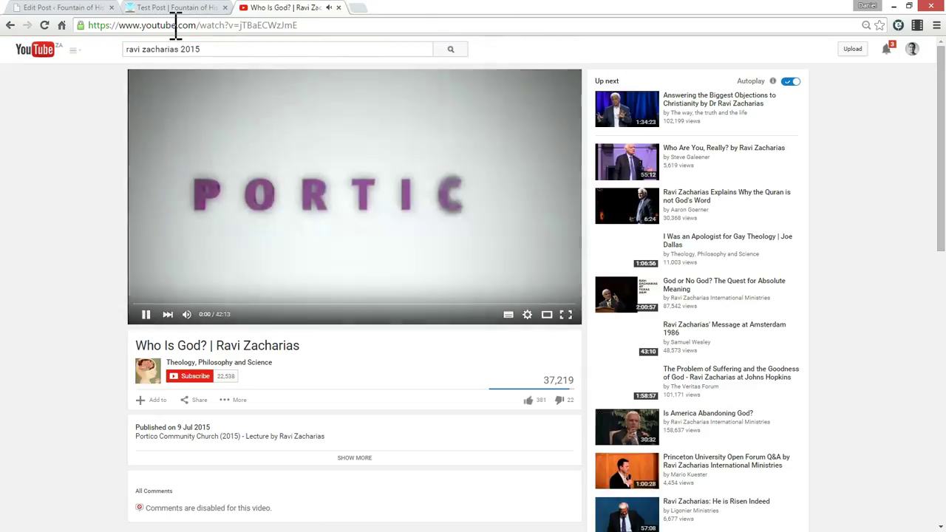
pyautogui.click(176, 25)
pyautogui.click(145, 314)
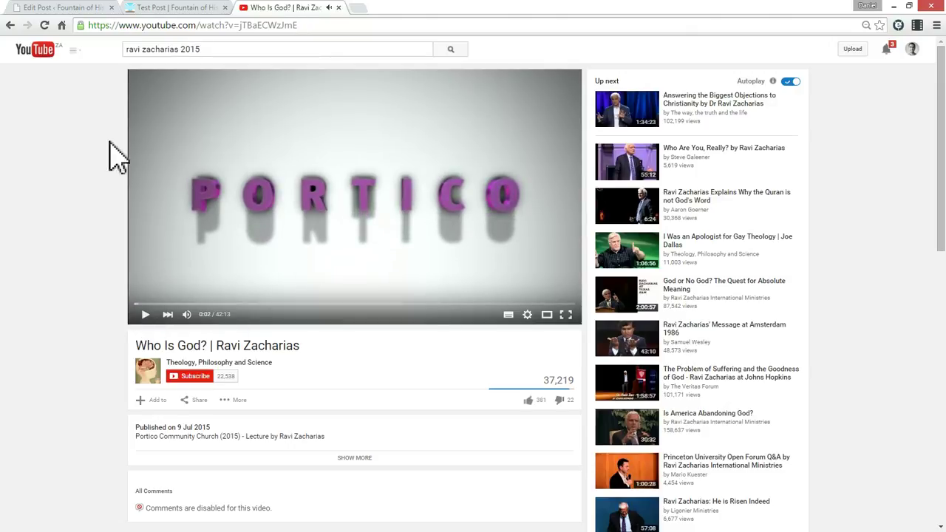
# Copy the full web address of the "Who Is God?" YouTube video
pyautogui.click(55, 9)
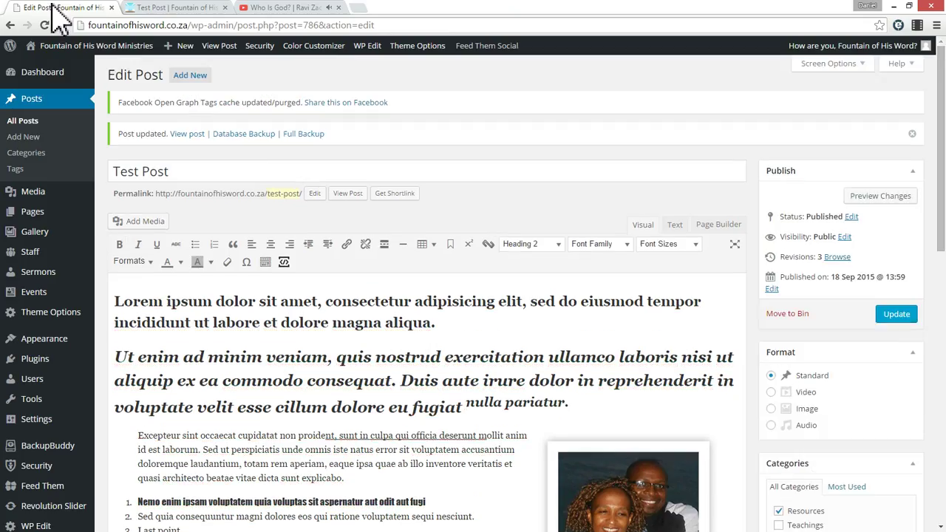
pyautogui.click(310, 9)
pyautogui.click(176, 25)
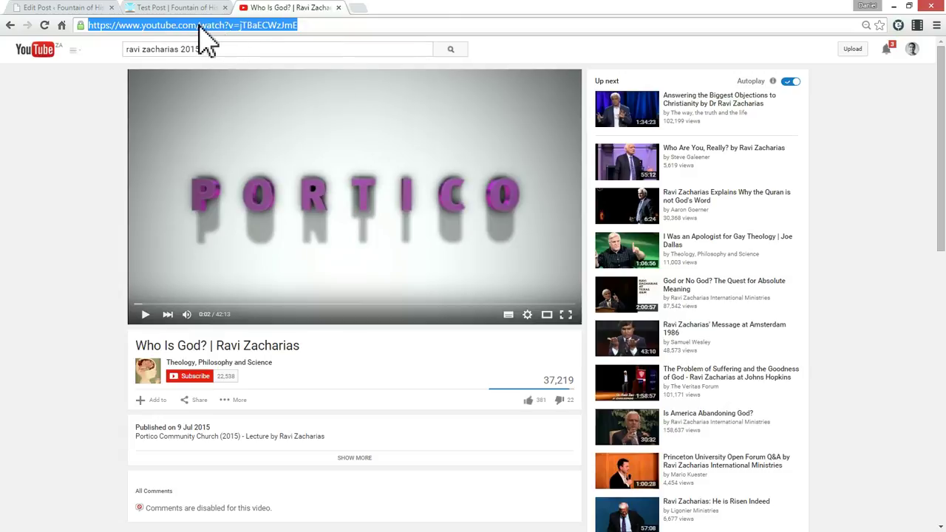
pyautogui.rightClick(174, 28)
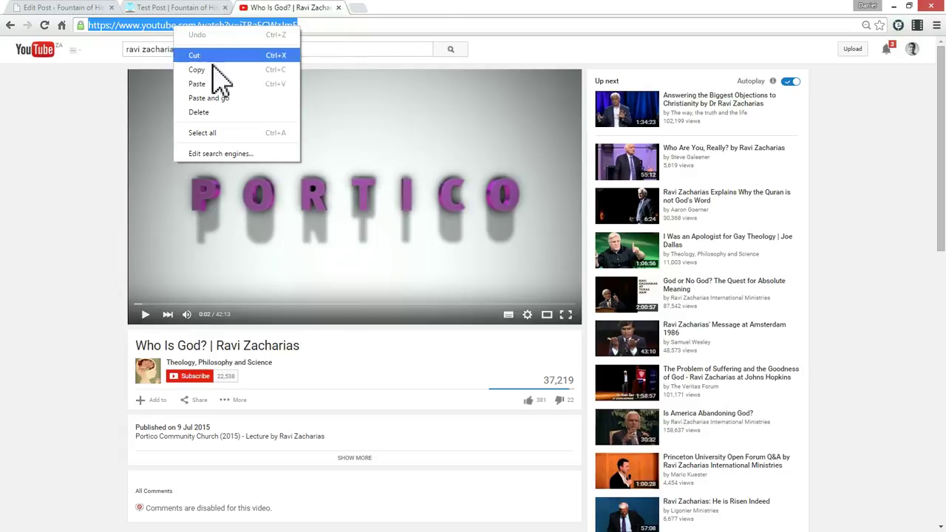
pyautogui.click(215, 71)
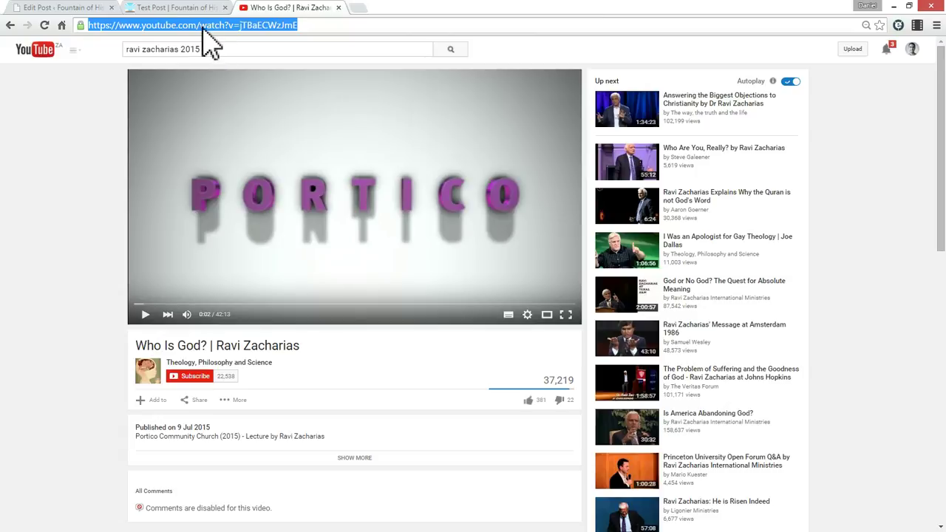
pyautogui.rightClick(176, 29)
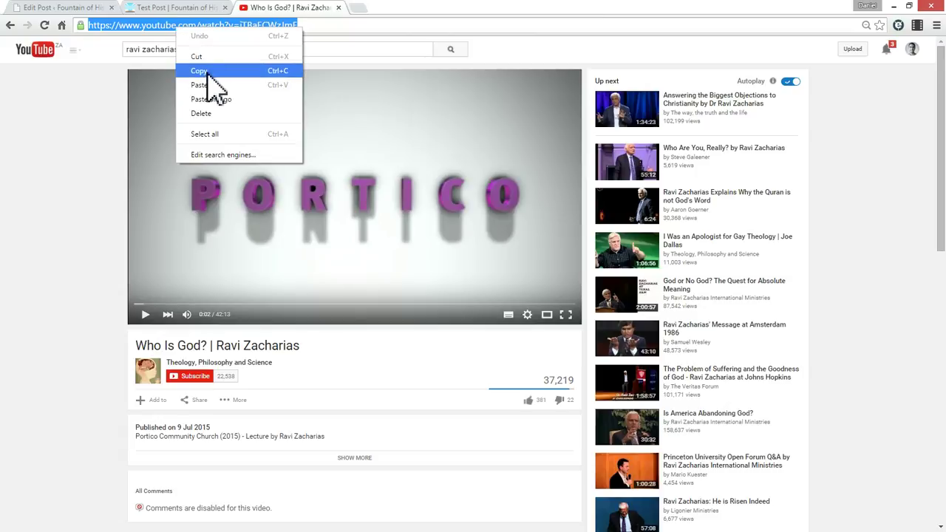
pyautogui.click(207, 71)
# Return to the WordPress post editor and embed the copied video link on a new line below the "Lorem ipsum" heading
pyautogui.click(162, 9)
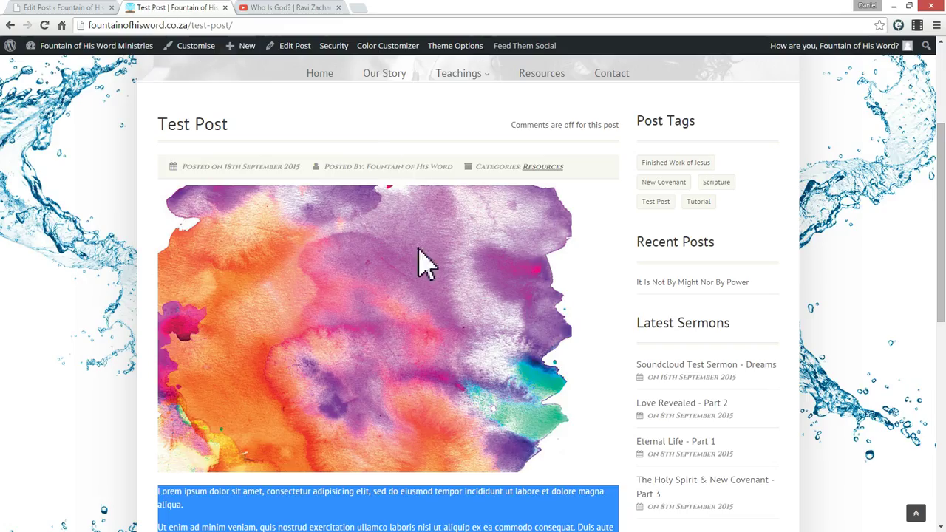
pyautogui.click(106, 8)
pyautogui.click(458, 325)
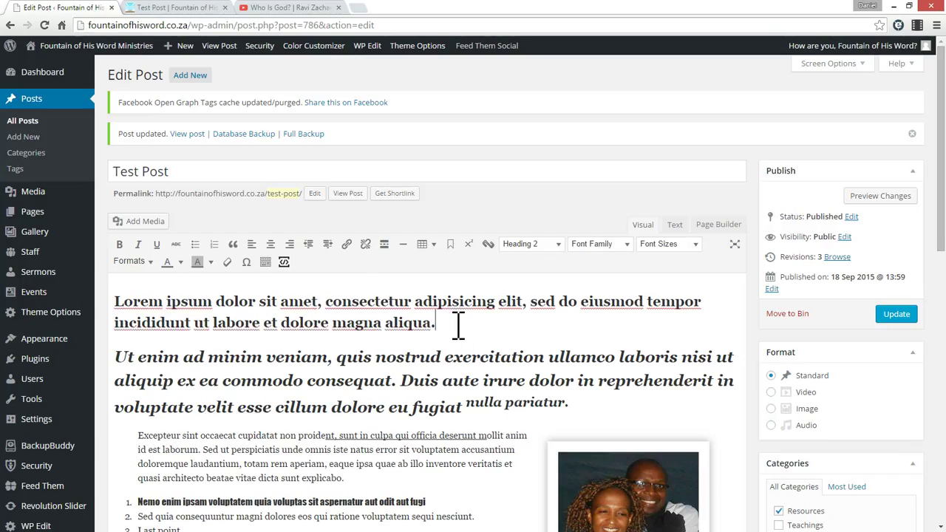
pyautogui.press('Return')
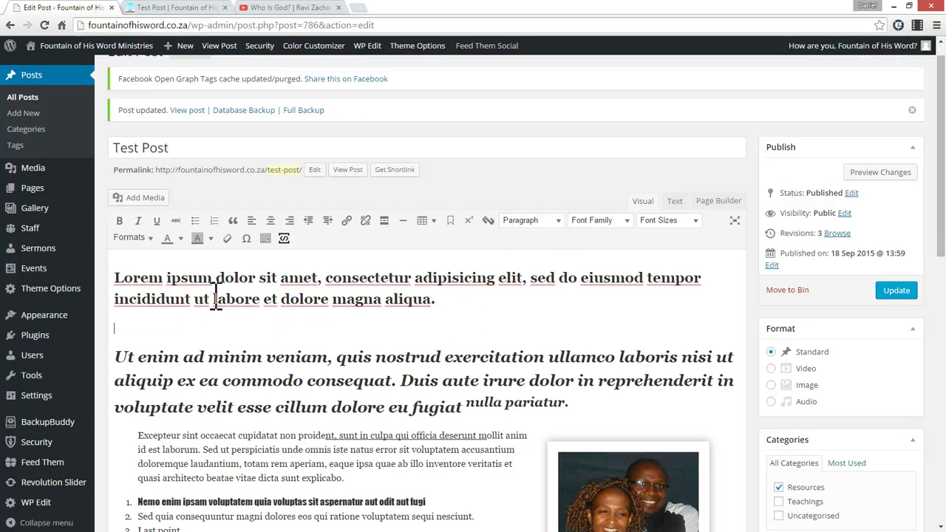
pyautogui.hotkey('ctrl', 'v')
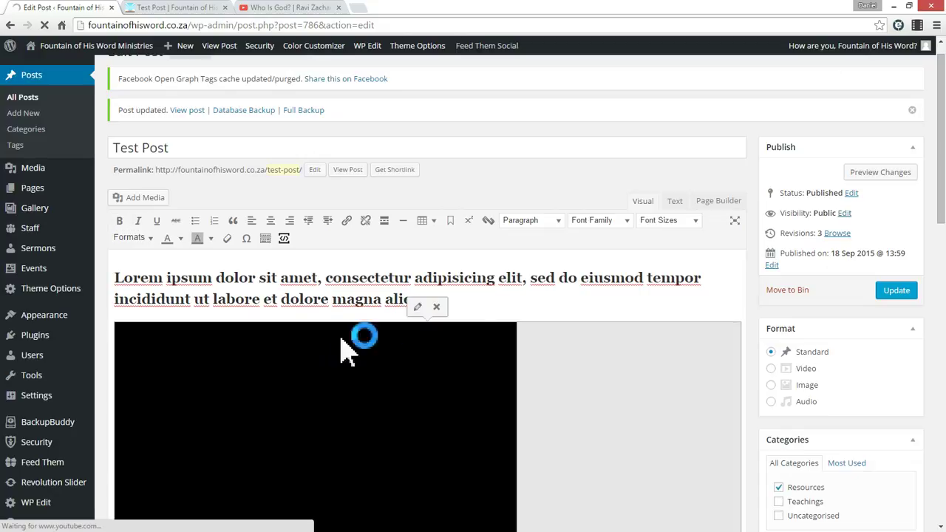
pyautogui.scroll(-3, 561, 344)
pyautogui.scroll(3, 606, 340)
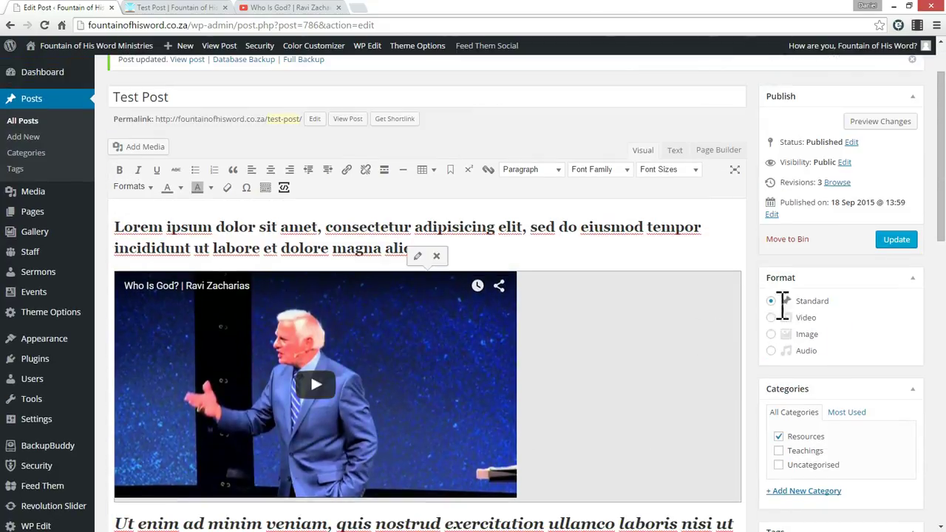
# Update the published Test Post with the embedded video and close the YouTube browser tab
pyautogui.click(897, 242)
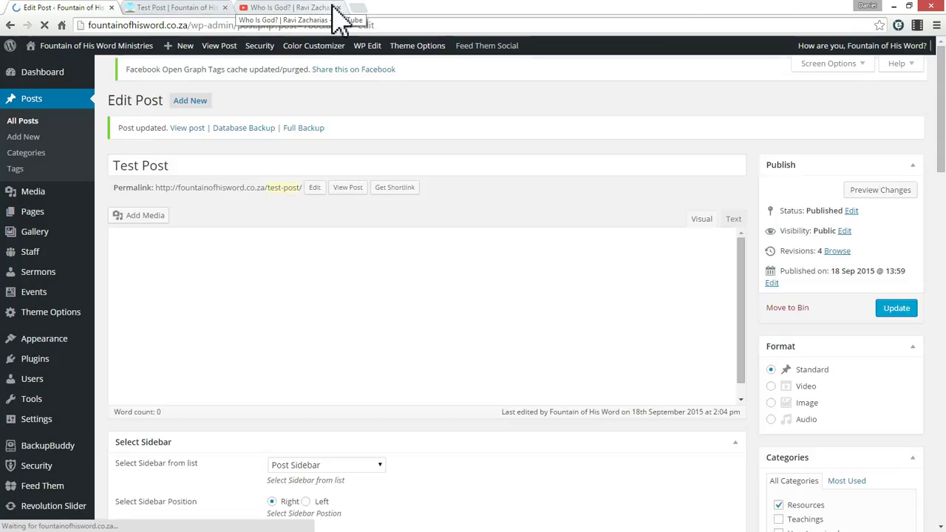
pyautogui.click(334, 8)
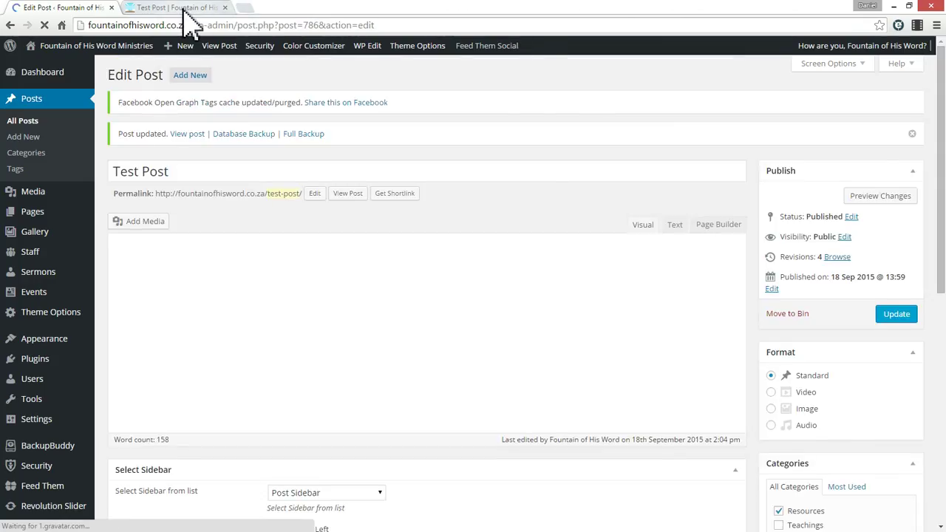
# Look at the already open public Test Post page, return to the post editor, and check the options for opening the post's view link
pyautogui.click(194, 10)
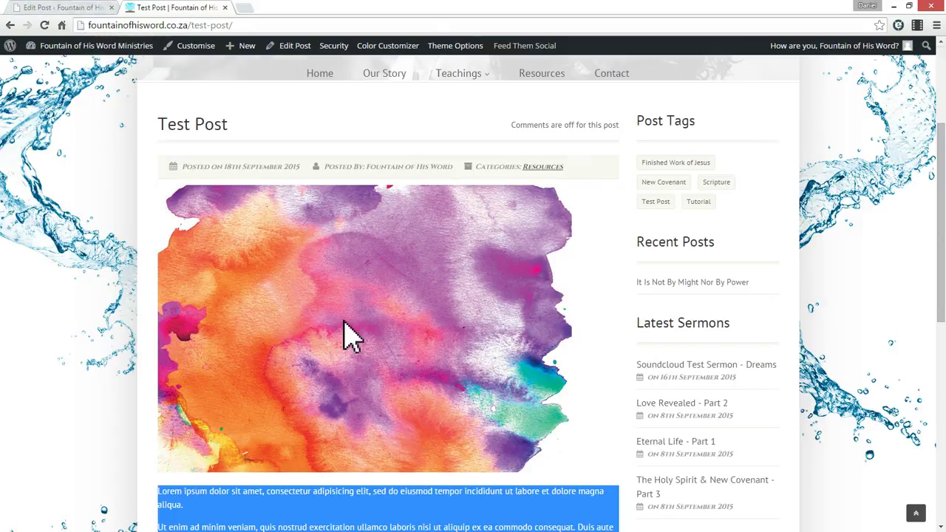
pyautogui.scroll(3, 344, 338)
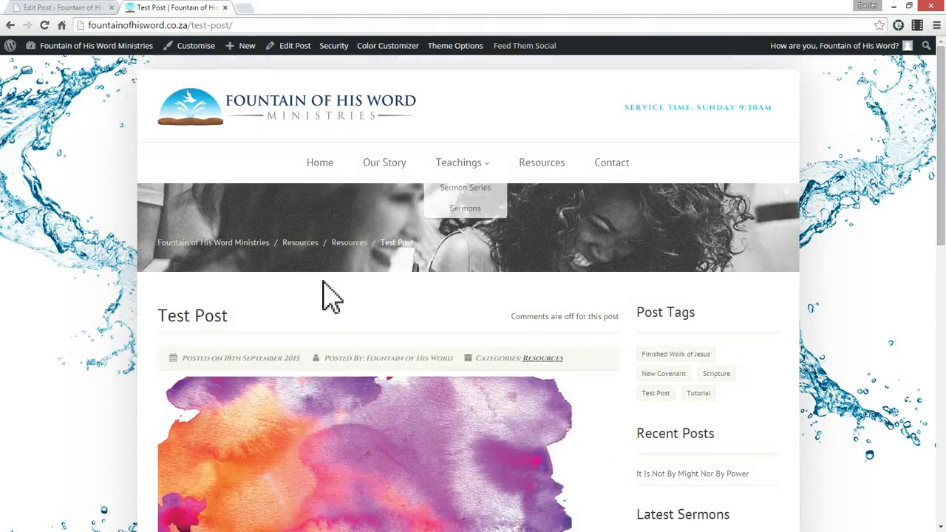
pyautogui.click(103, 9)
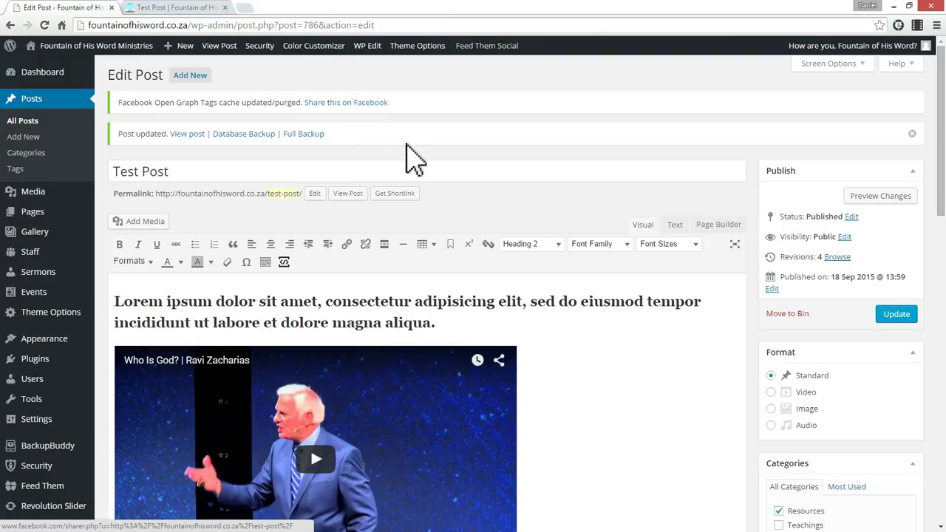
pyautogui.rightClick(353, 196)
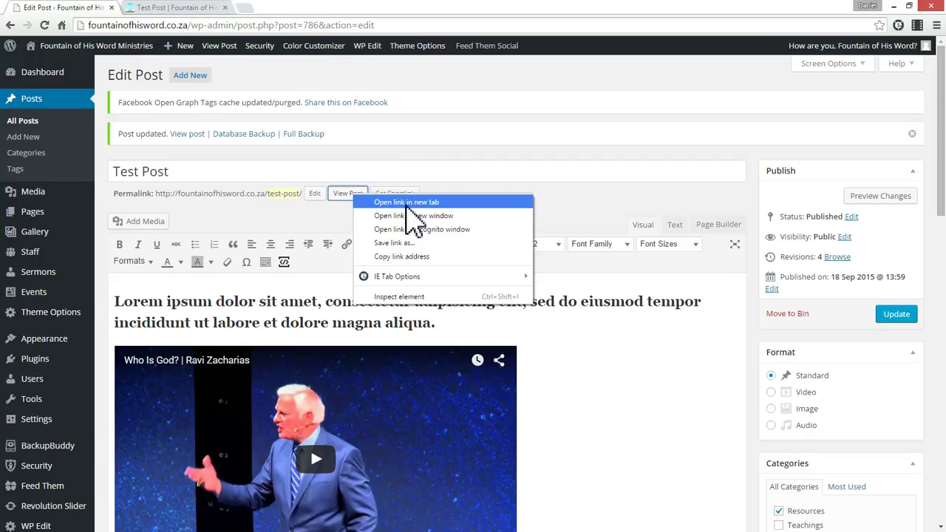
pyautogui.press('Escape')
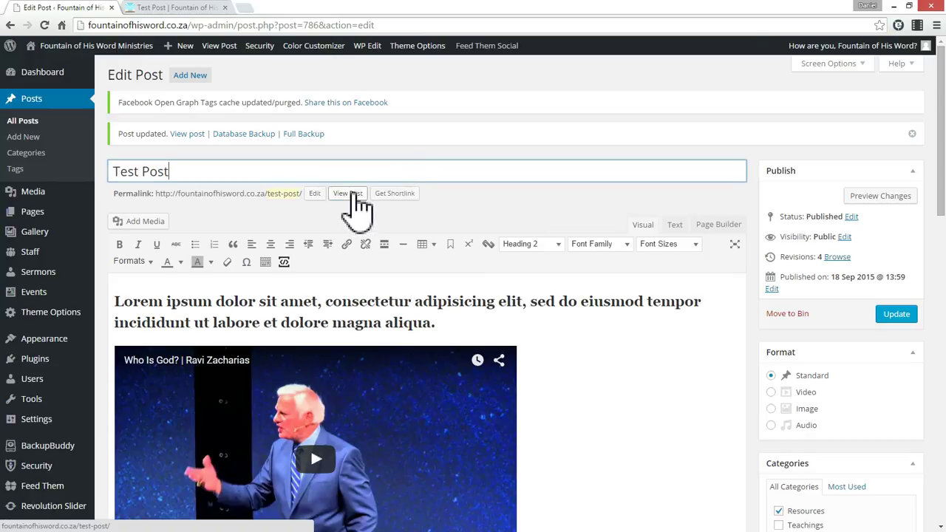
# Open the published Test Post in a new browser tab and switch to it
pyautogui.rightClick(226, 48)
pyautogui.click(250, 65)
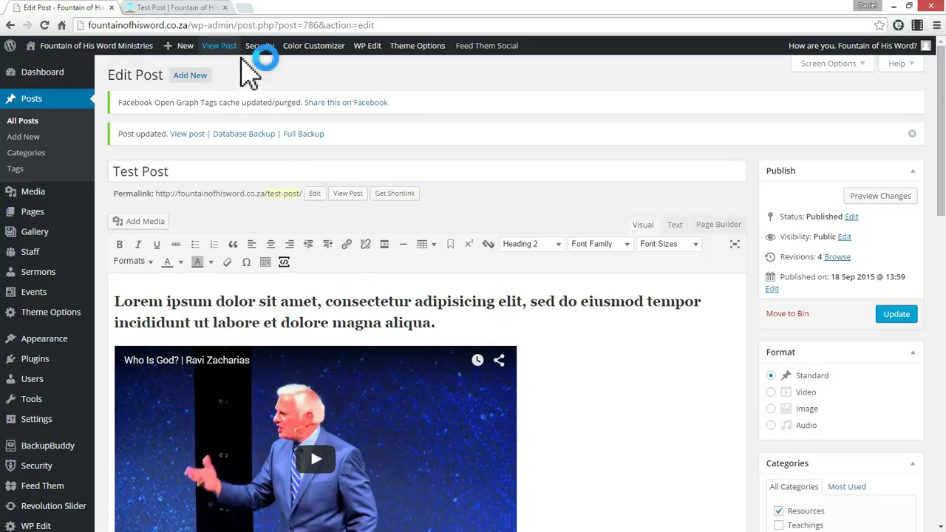
pyautogui.click(340, 7)
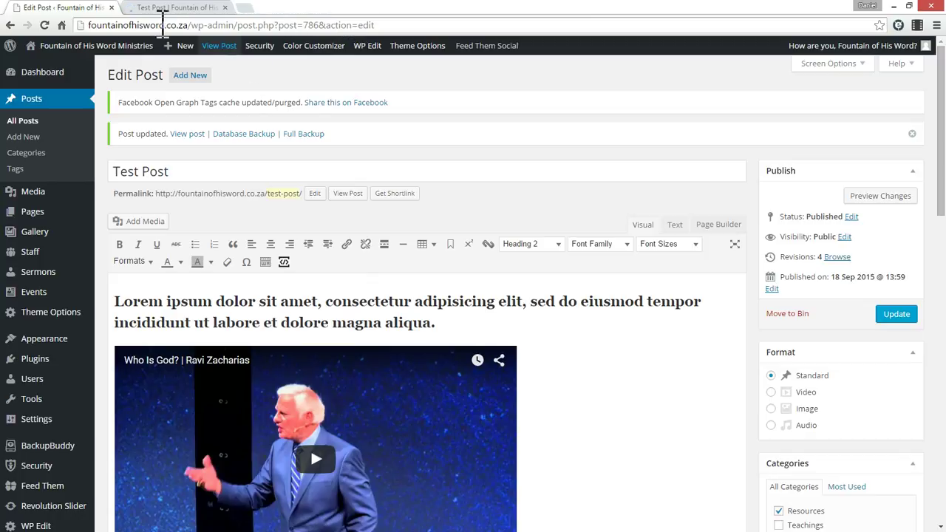
pyautogui.click(203, 7)
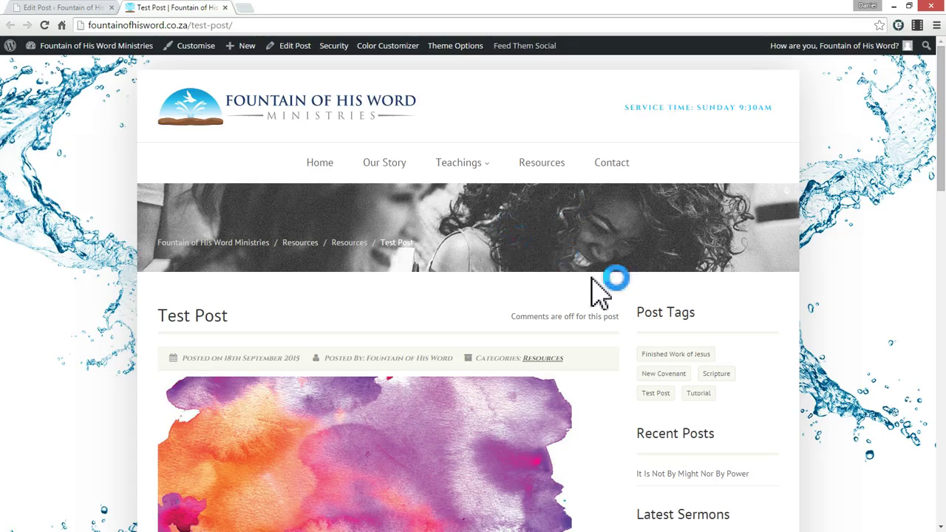
# Look over the published Test Post from header to footer, including its body formatting and the Teachings submenu, and close its tab
pyautogui.scroll(-7, 597, 291)
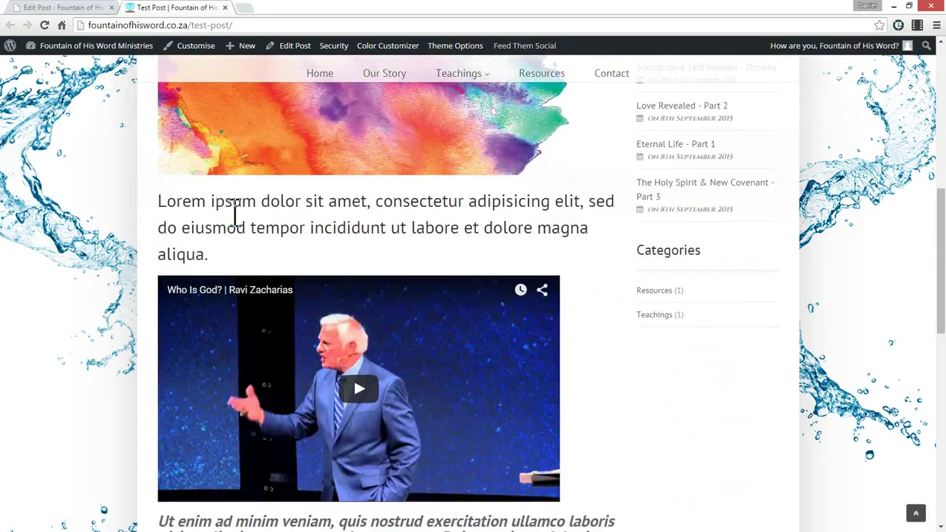
pyautogui.scroll(-2, 347, 294)
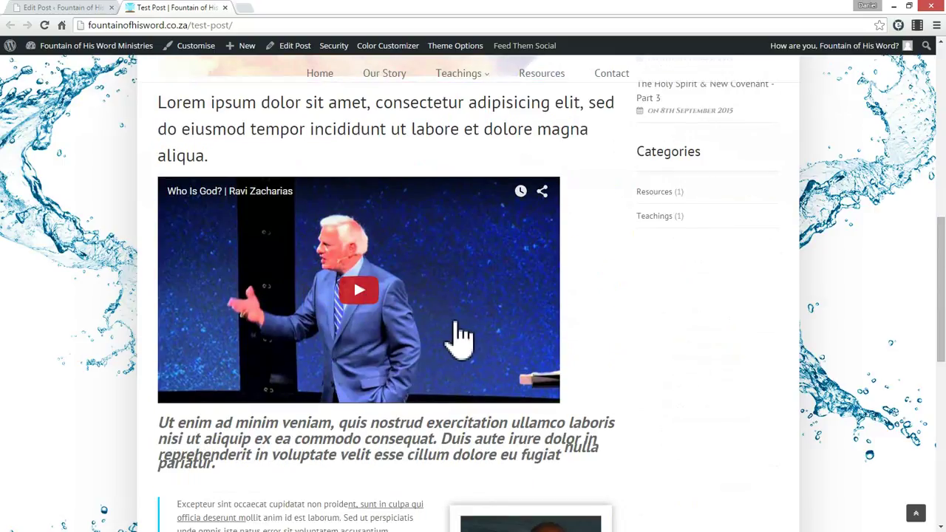
pyautogui.scroll(-2, 466, 337)
pyautogui.moveTo(252, 274); pyautogui.dragTo(366, 299)
pyautogui.click(349, 311)
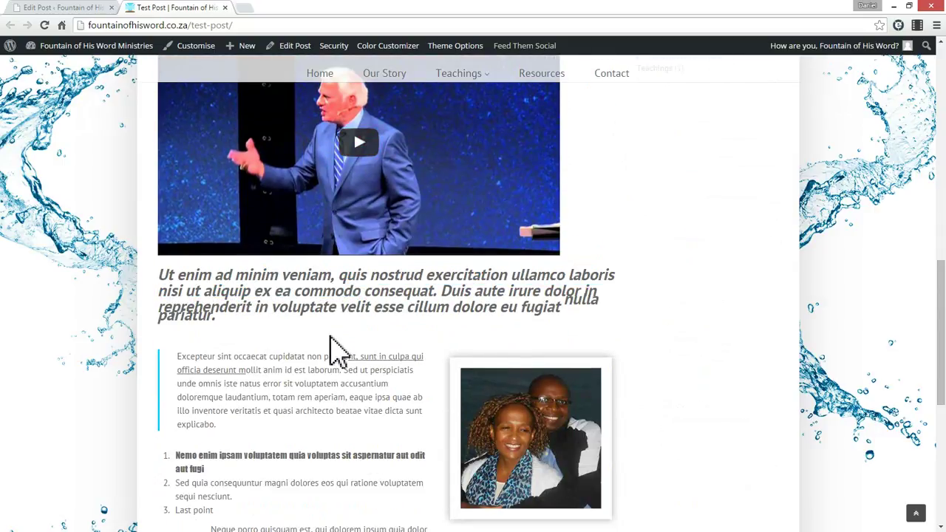
pyautogui.scroll(-2, 337, 353)
pyautogui.tripleClick(289, 382)
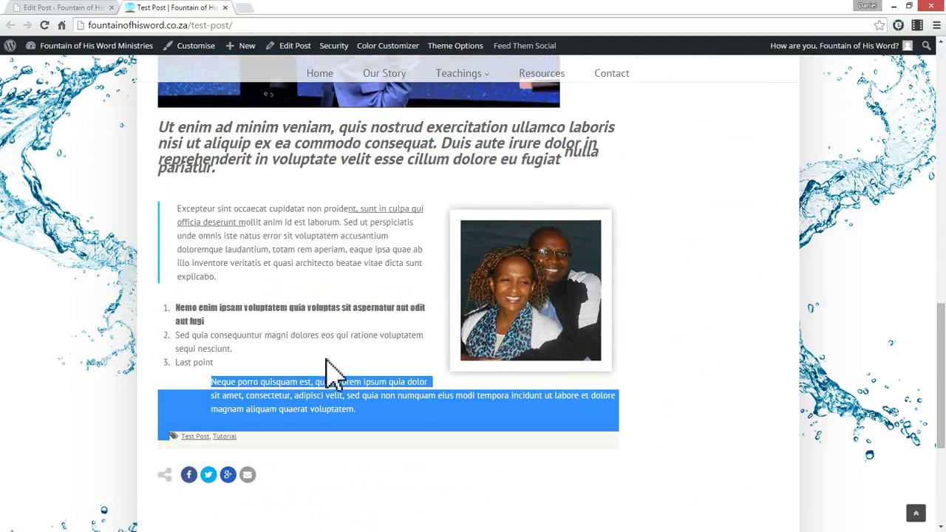
pyautogui.scroll(14, 303, 365)
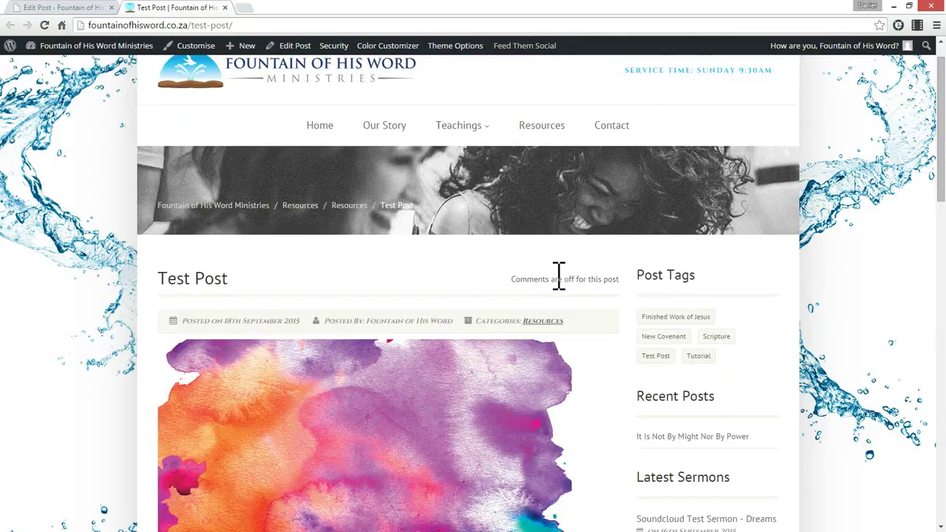
pyautogui.scroll(-15, 560, 285)
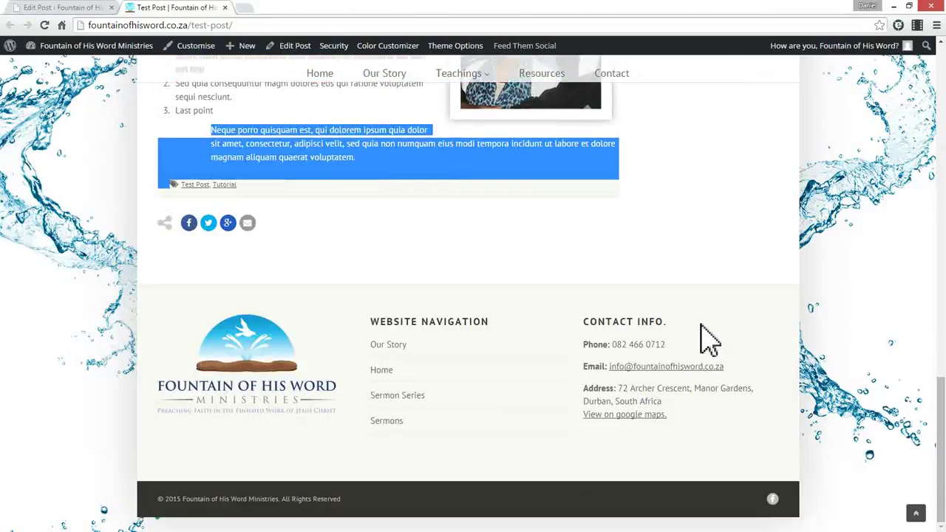
pyautogui.scroll(15, 702, 338)
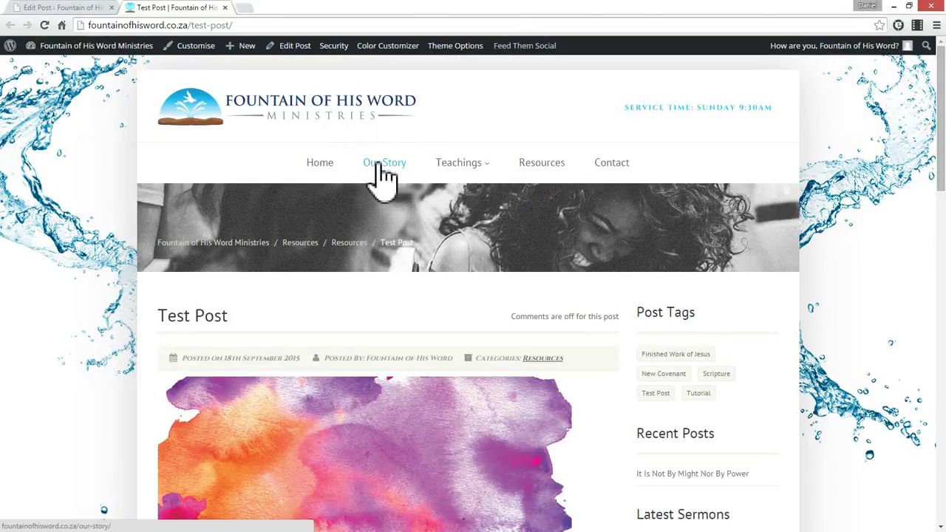
pyautogui.scroll(-5, 498, 116)
pyautogui.moveTo(496, 118)
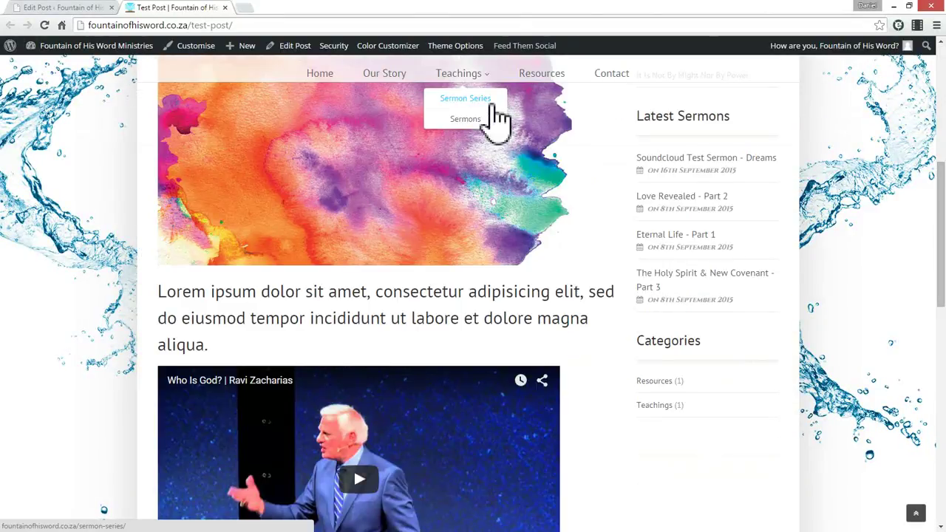
pyautogui.scroll(5, 496, 118)
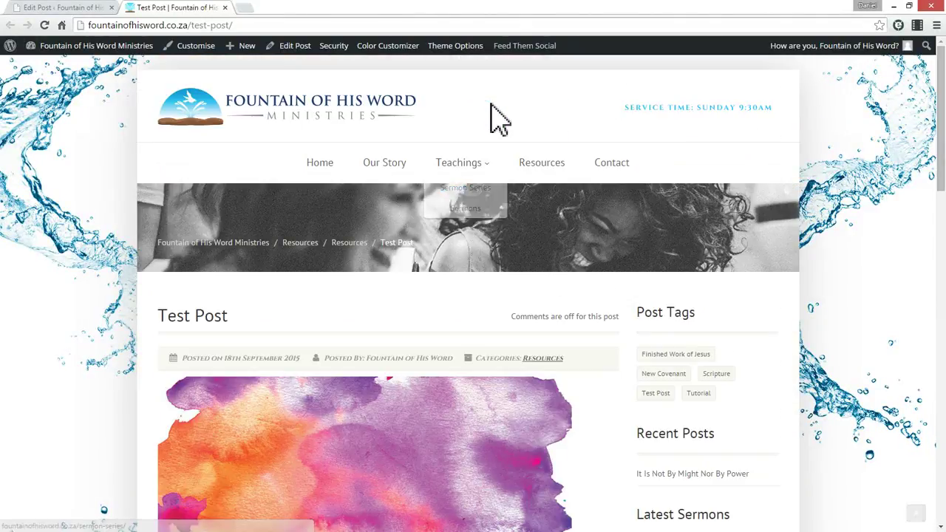
pyautogui.click(225, 8)
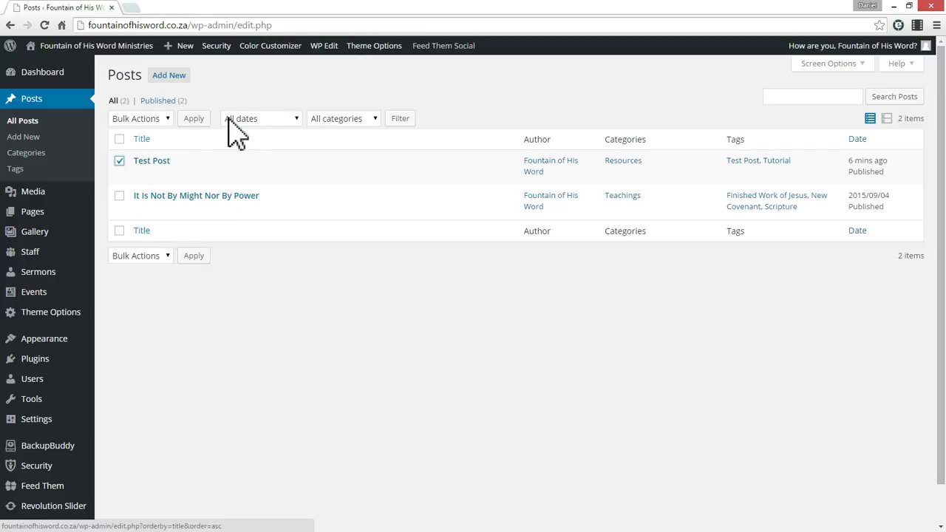
# Move the selected Test Post to the bin with a bulk action
pyautogui.click(164, 120)
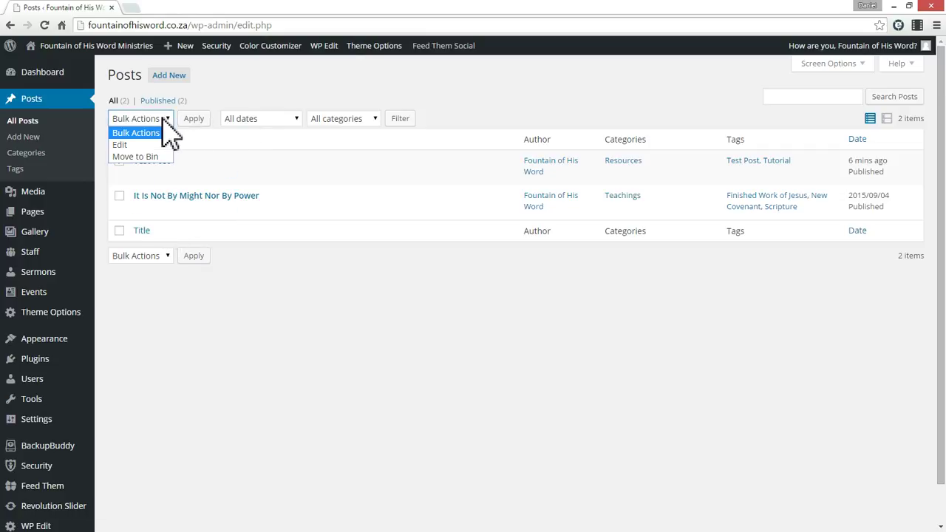
pyautogui.click(137, 156)
pyautogui.click(197, 120)
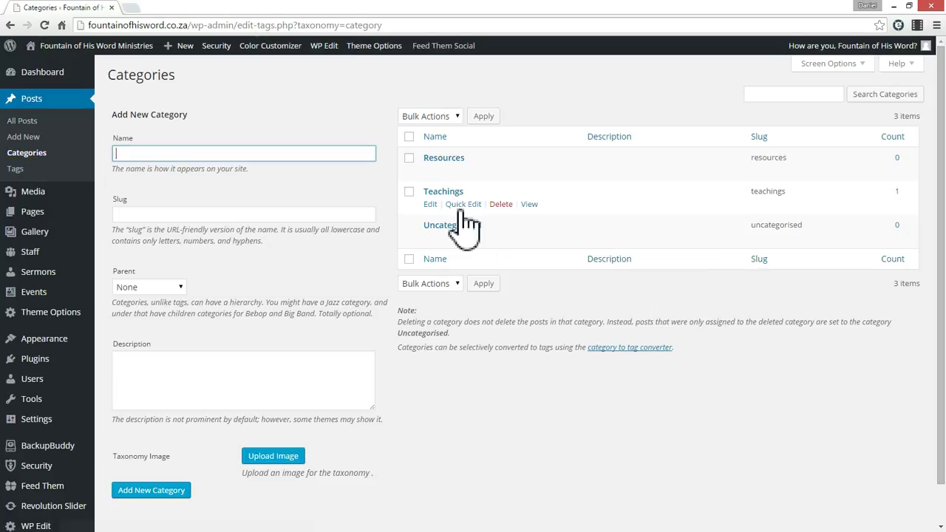
pyautogui.click(409, 158)
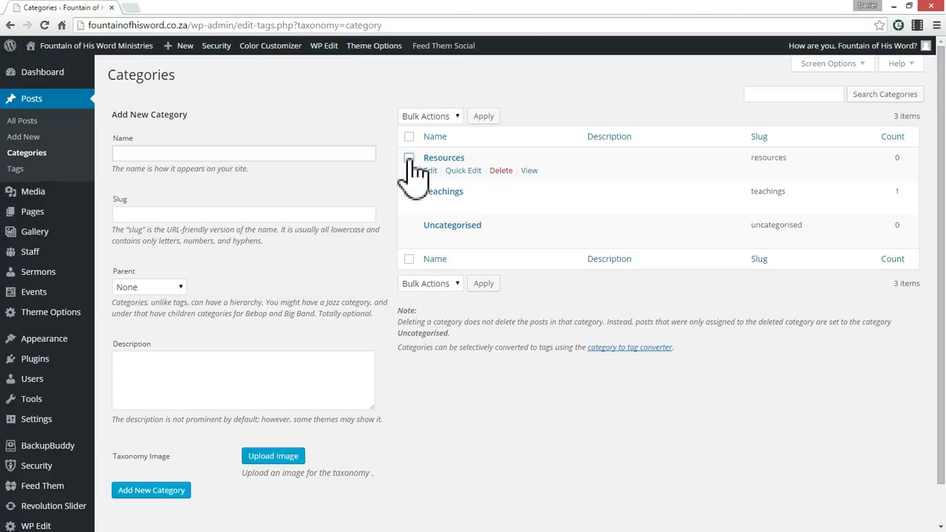
pyautogui.click(451, 118)
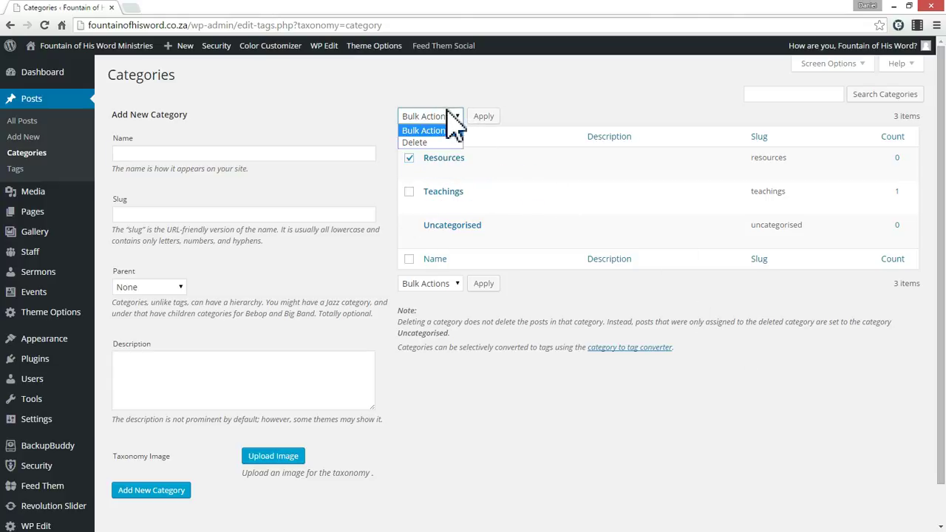
pyautogui.click(428, 146)
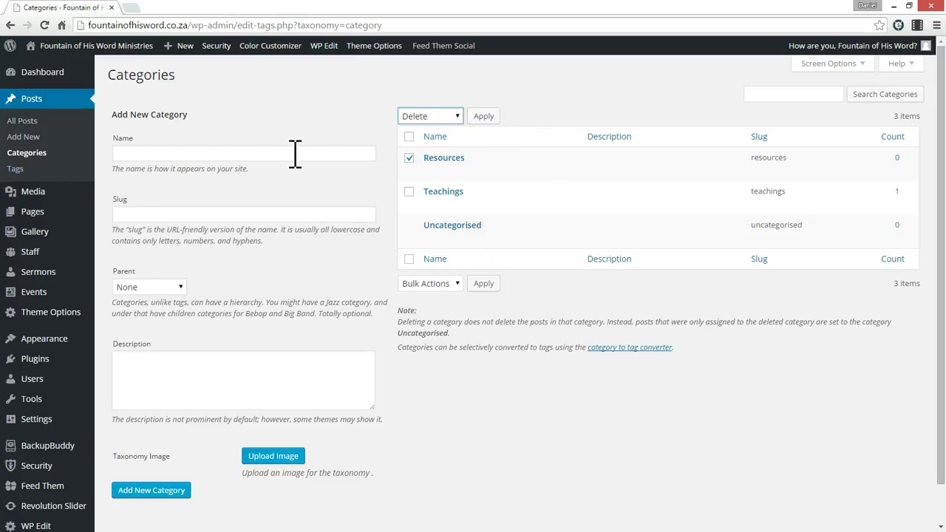
# Open the post tags list and look through the existing tags
pyautogui.click(27, 176)
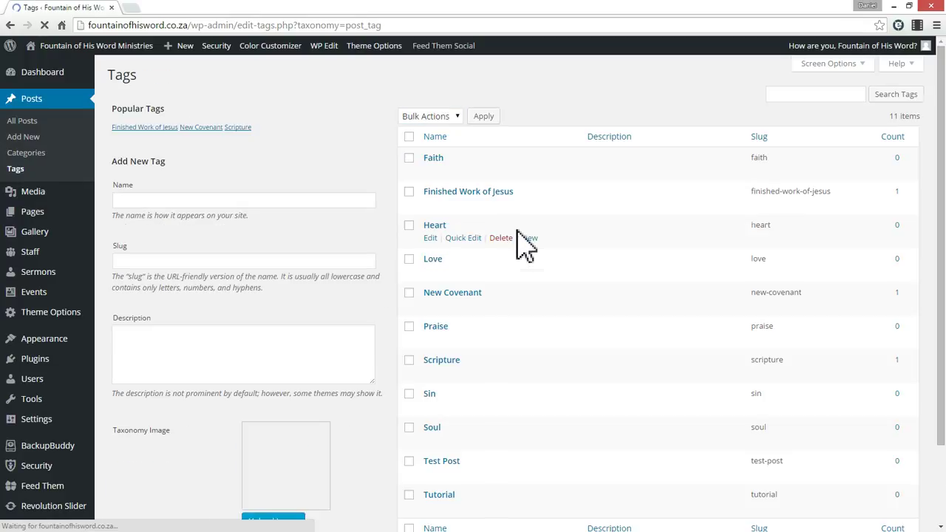
pyautogui.click(514, 250)
pyautogui.scroll(-3, 595, 274)
pyautogui.scroll(3, 596, 274)
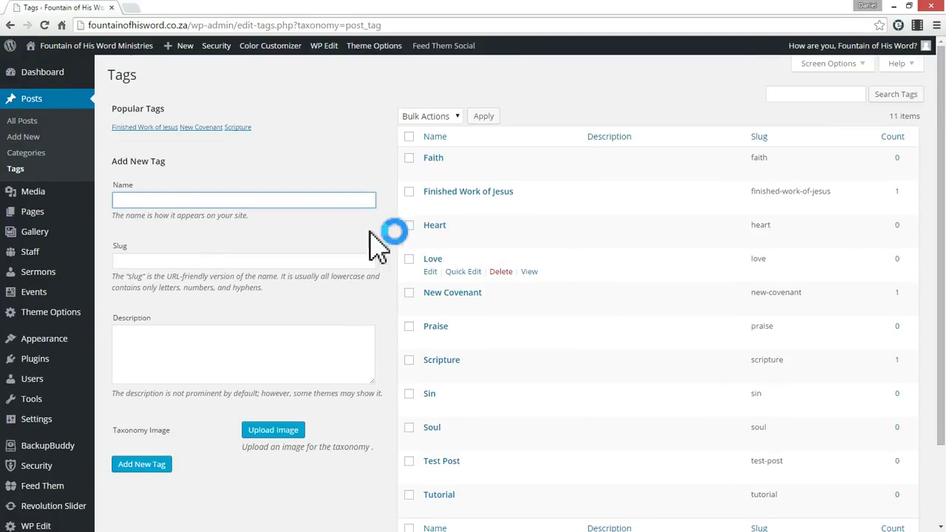
# Visit the public website in a new browser tab and go to its Our Story page
pyautogui.moveTo(43, 244)
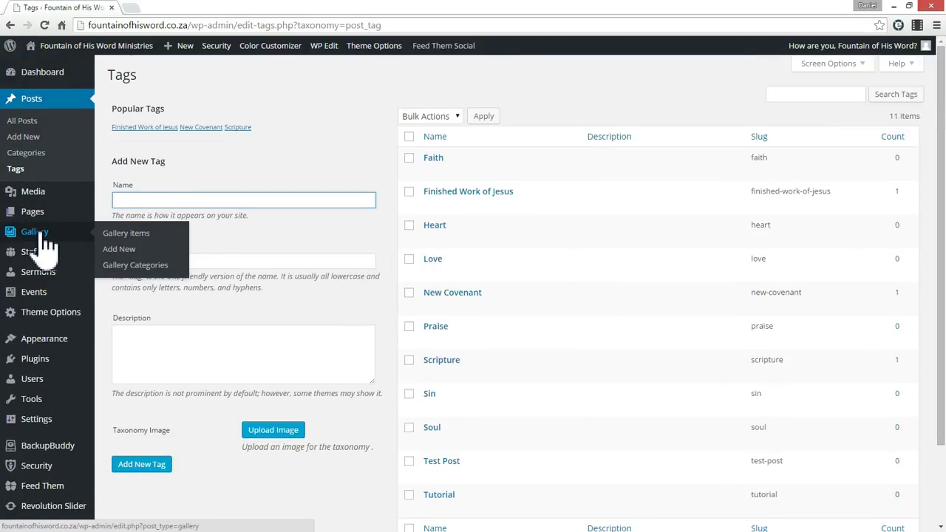
pyautogui.moveTo(31, 220)
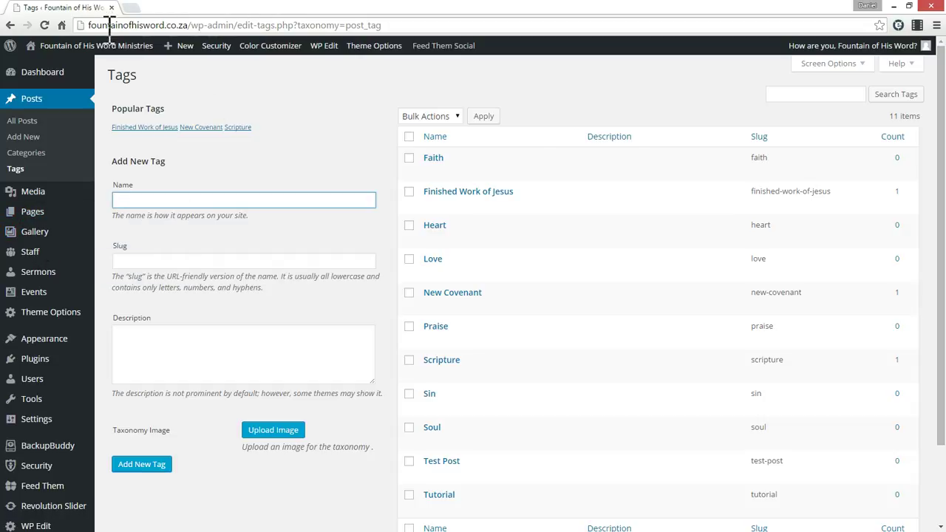
pyautogui.moveTo(67, 46)
pyautogui.click(41, 65)
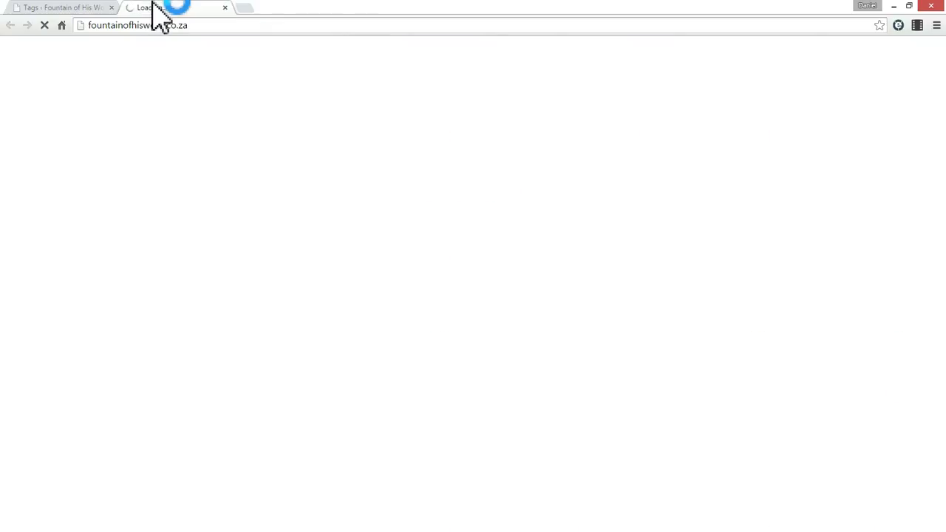
pyautogui.click(85, 7)
pyautogui.click(188, 7)
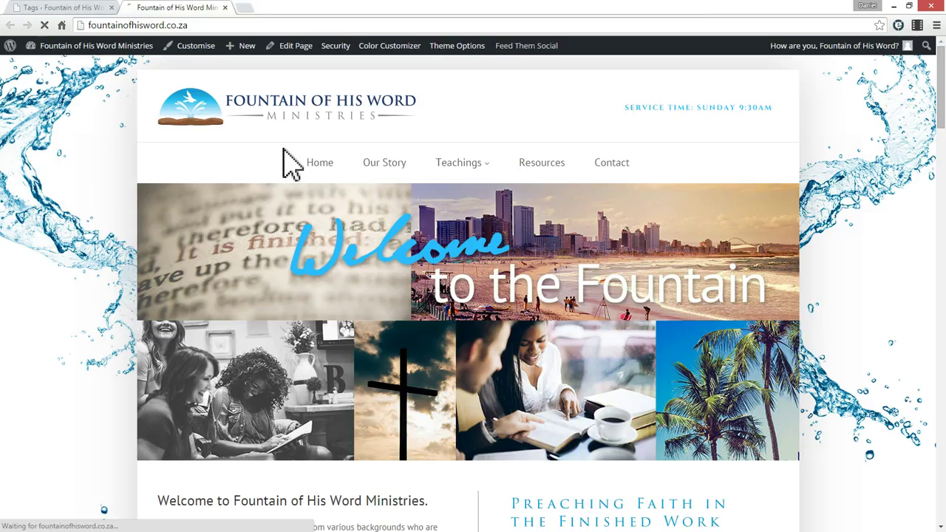
pyautogui.click(397, 165)
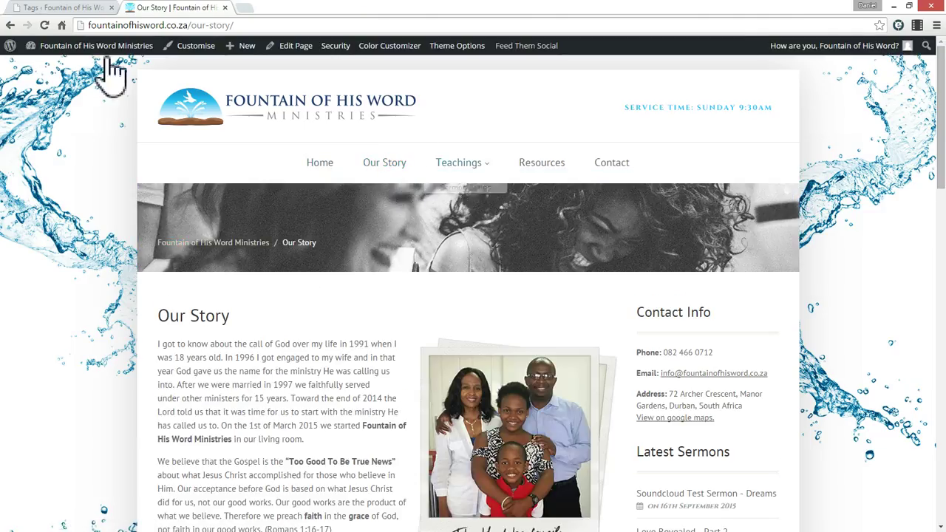
# Review the Our Story page down to its vision and mission statements and open the page for editing
pyautogui.moveTo(93, 48)
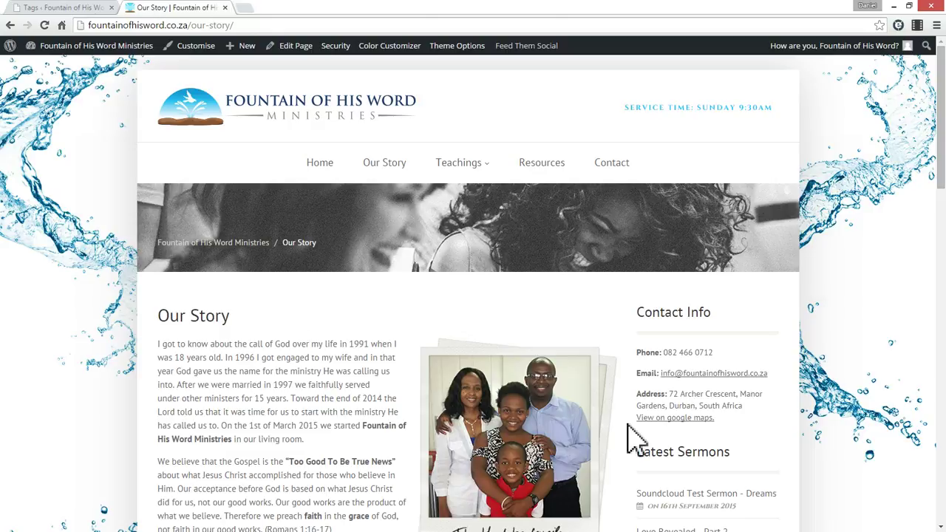
pyautogui.scroll(-10, 374, 348)
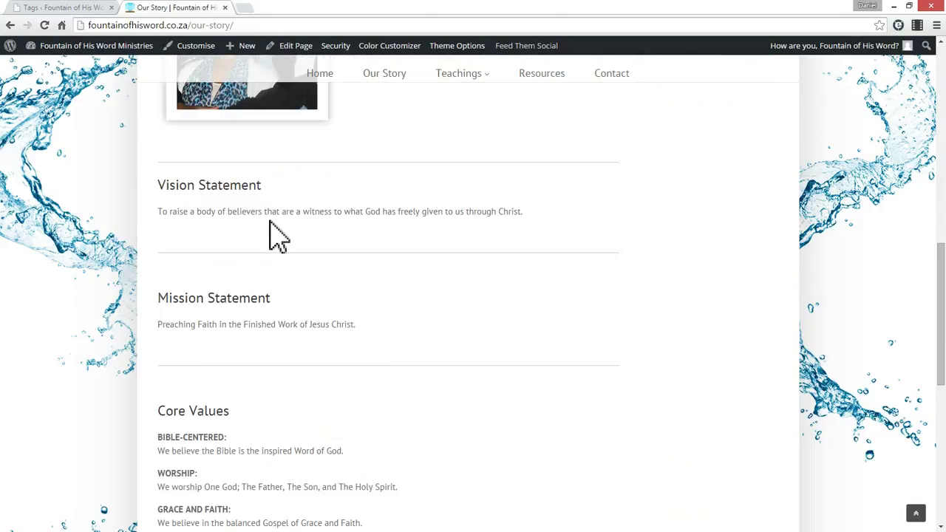
pyautogui.doubleClick(271, 232)
pyautogui.click(280, 228)
pyautogui.scroll(10, 372, 291)
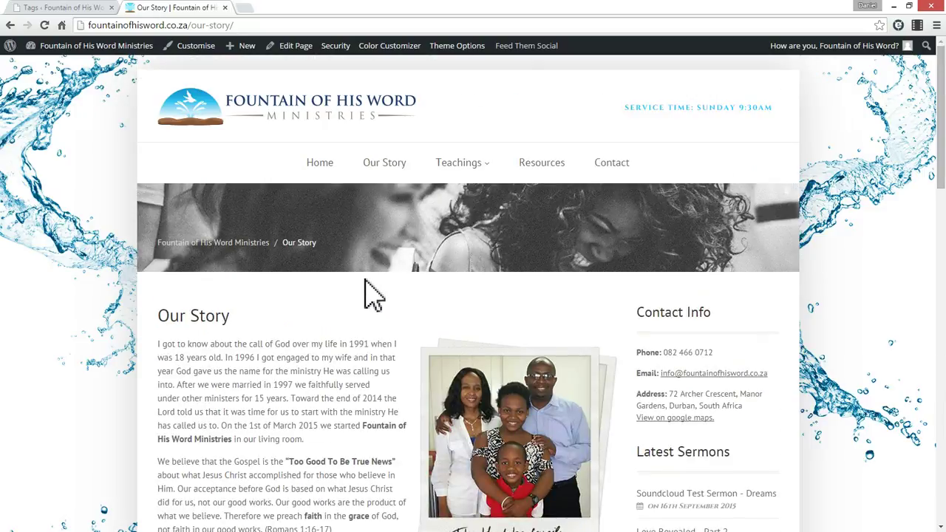
pyautogui.click(295, 47)
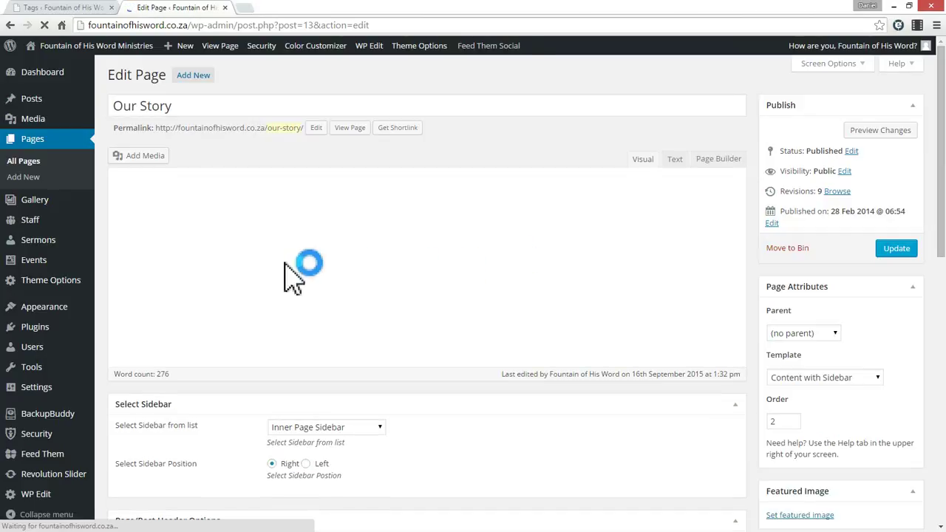
# Make the sentence under Mission Statement, "Preaching Faith in the Finished Work of Jesus Christ.", bold and update the page
pyautogui.scroll(-6, 370, 318)
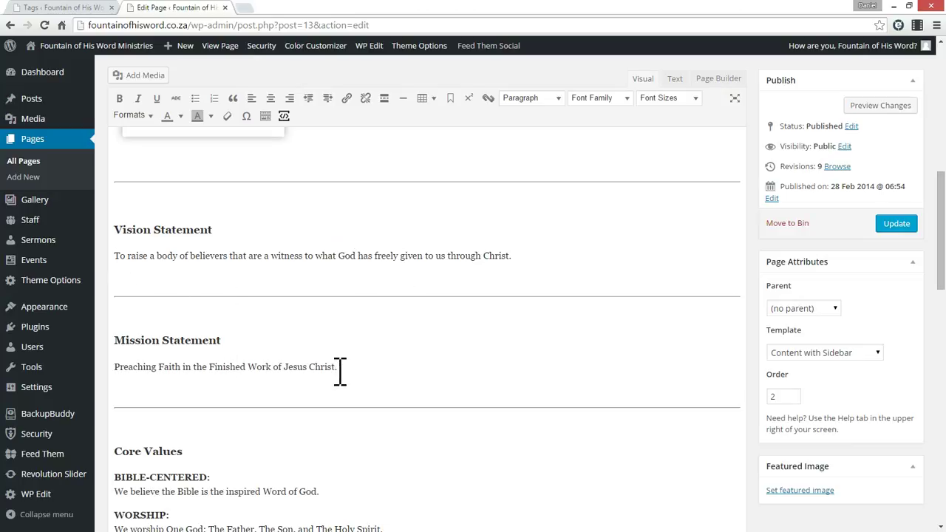
pyautogui.moveTo(252, 367); pyautogui.dragTo(111, 361)
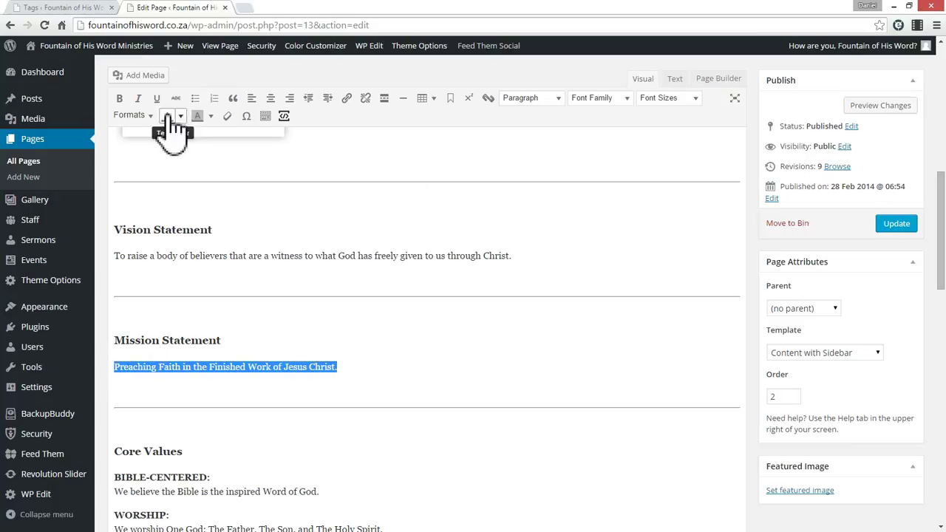
pyautogui.click(119, 98)
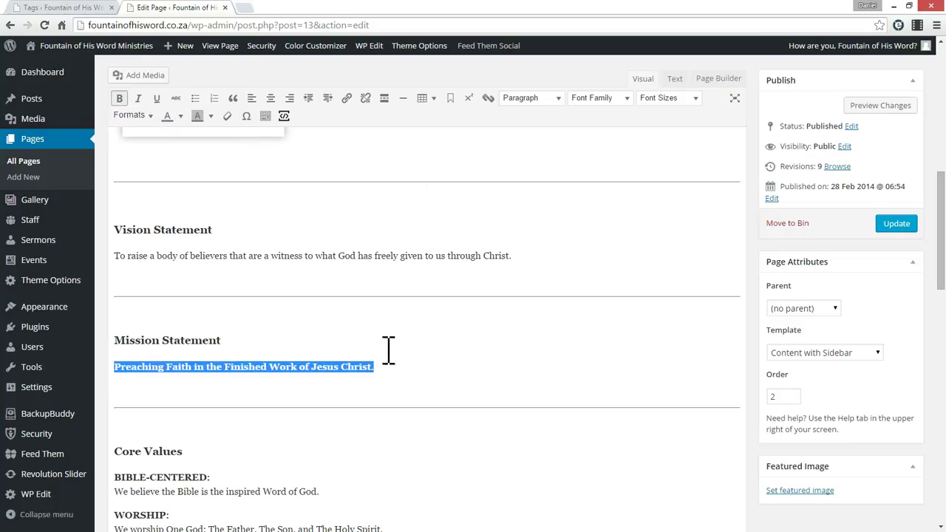
pyautogui.click(433, 384)
pyautogui.click(898, 226)
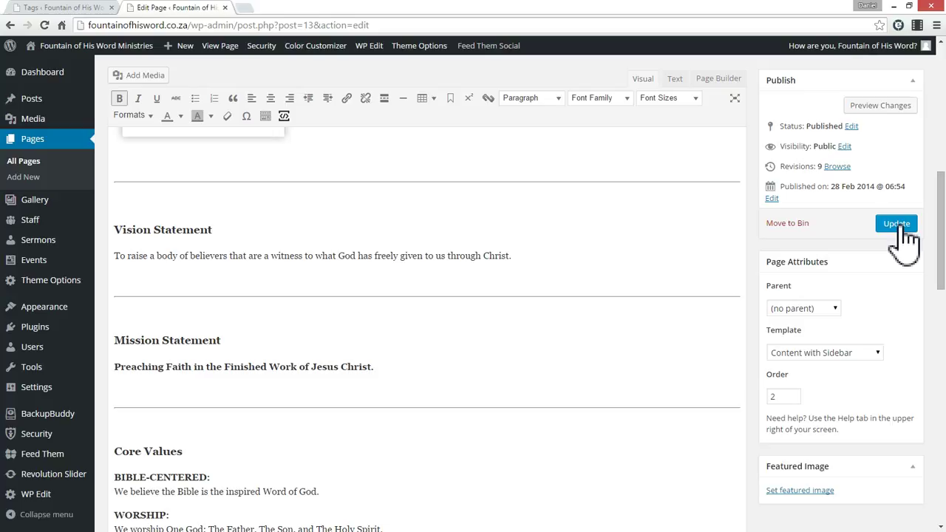
pyautogui.click(896, 225)
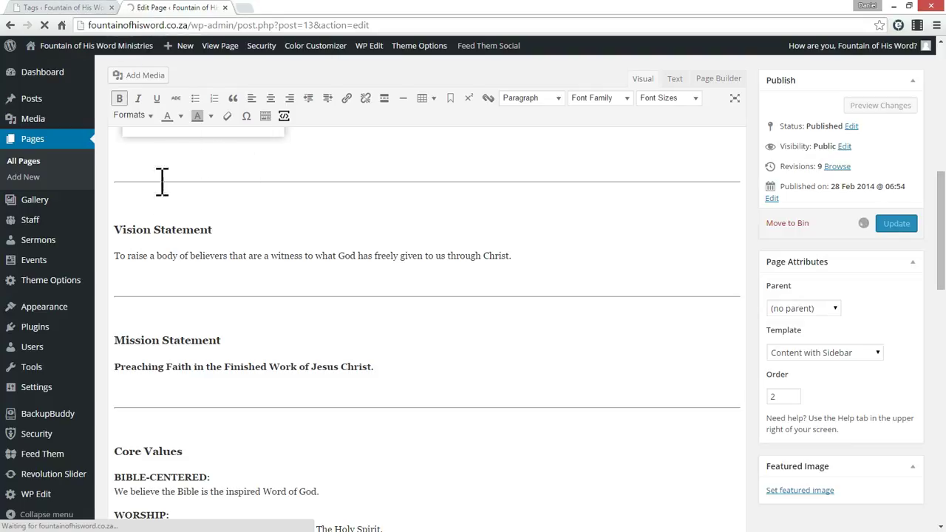
# Open the Contact page for editing from the Pages list and look through its settings
pyautogui.click(60, 8)
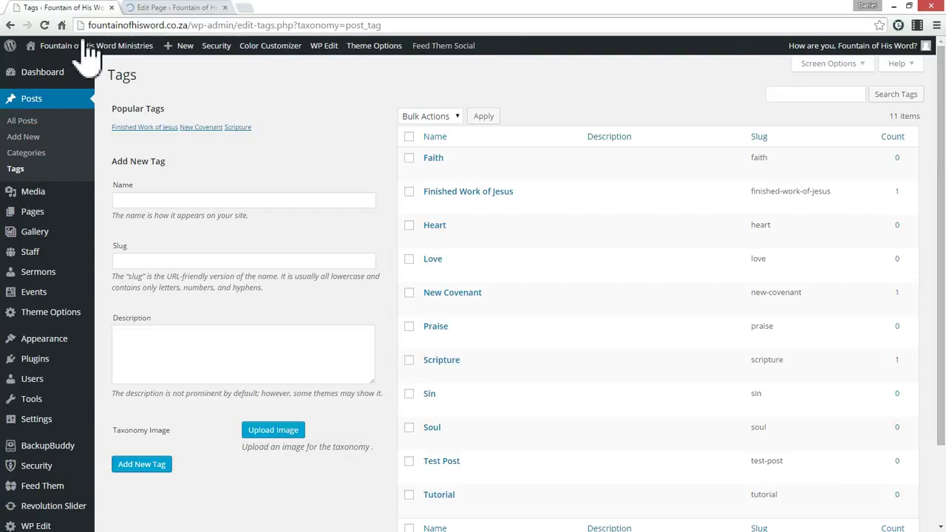
pyautogui.moveTo(35, 214)
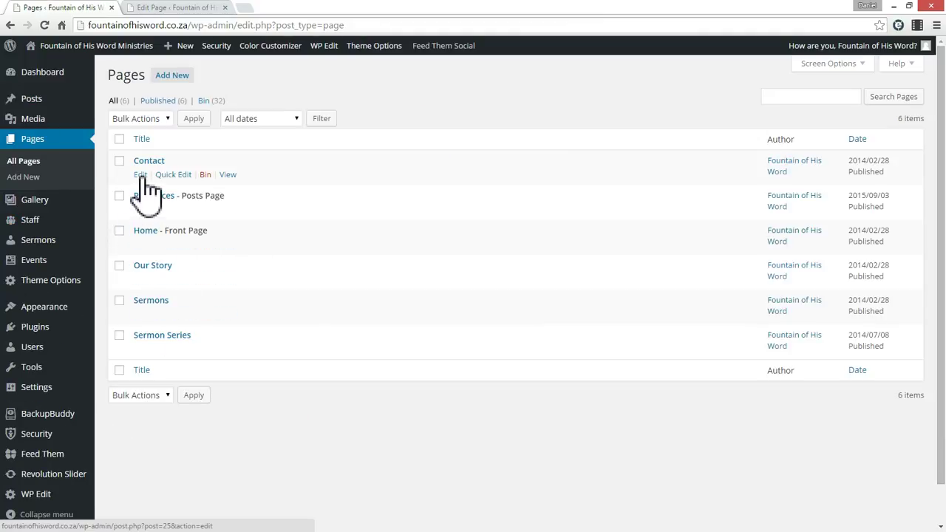
pyautogui.click(141, 175)
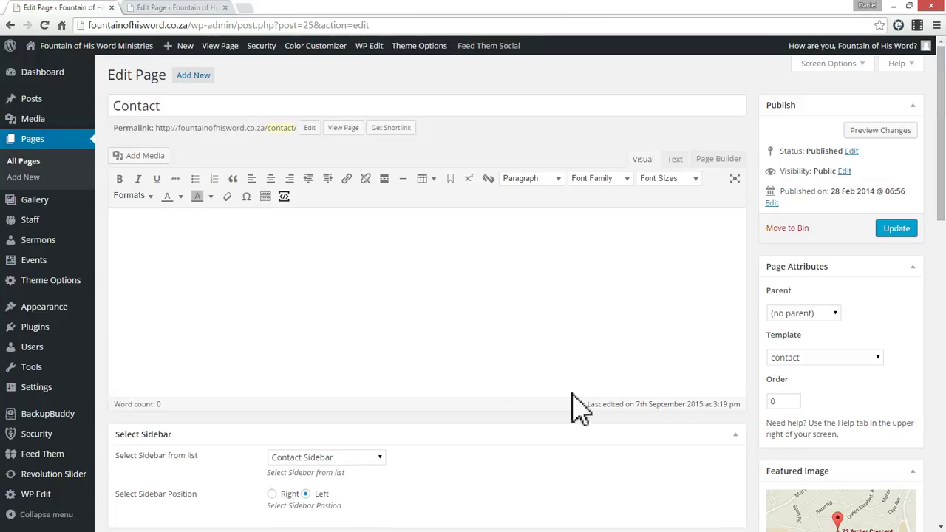
pyautogui.scroll(-5, 465, 381)
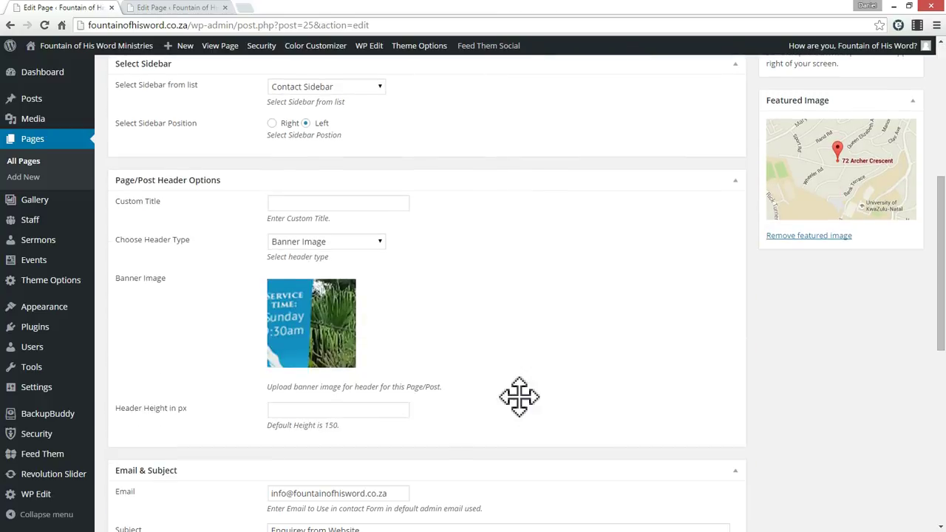
pyautogui.scroll(-5, 517, 397)
pyautogui.scroll(10, 521, 411)
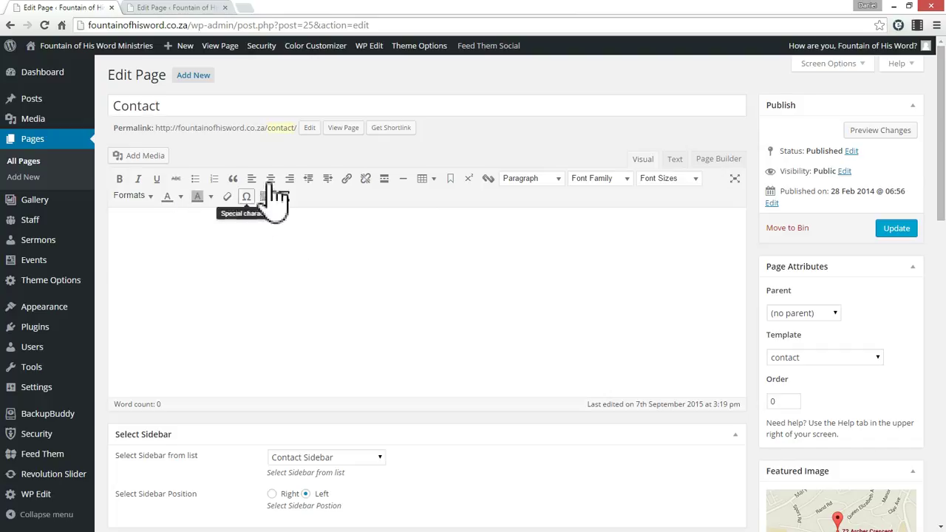
# Visit the public site's Contact page in the second browser tab and review its contact details, location map and form
pyautogui.click(182, 9)
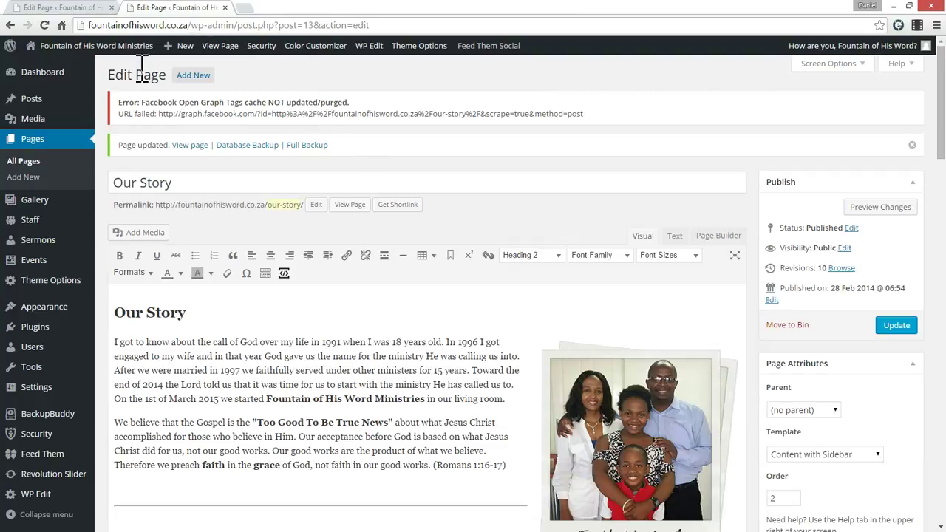
pyautogui.moveTo(111, 49)
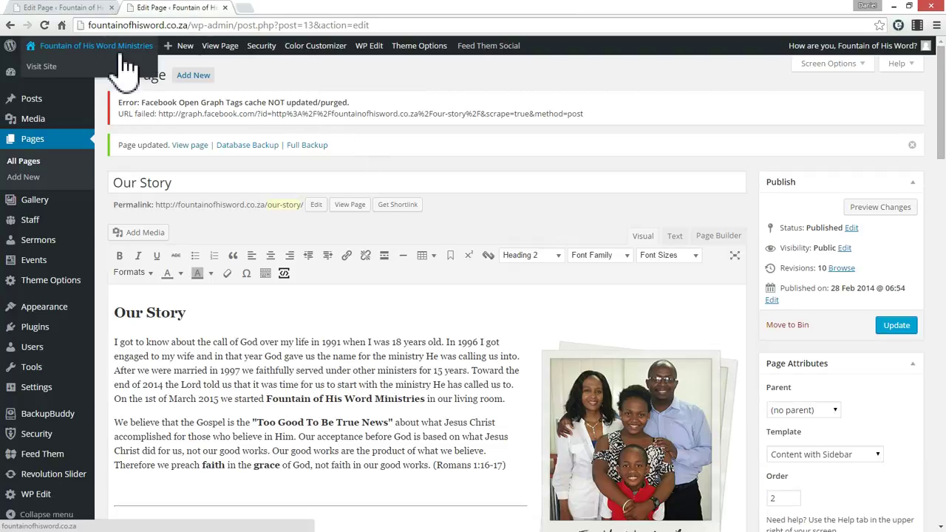
pyautogui.click(56, 69)
pyautogui.click(87, 9)
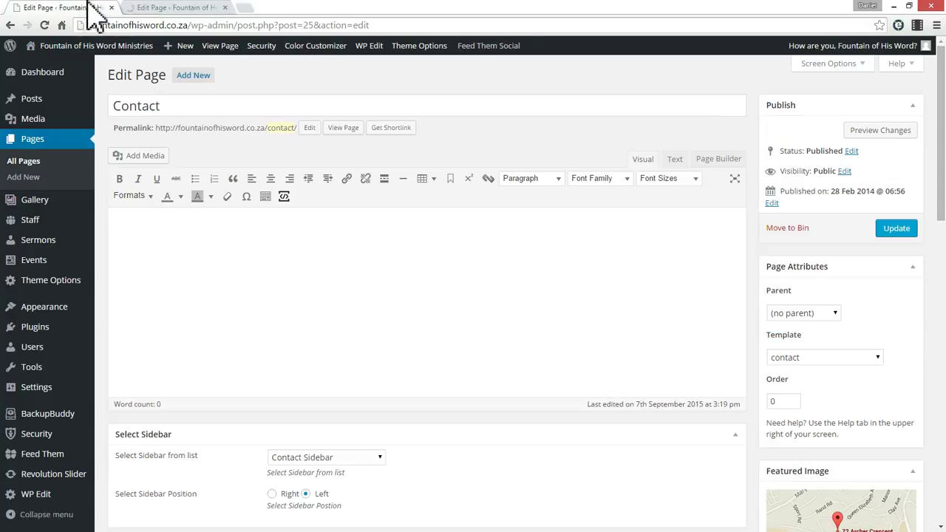
pyautogui.click(179, 8)
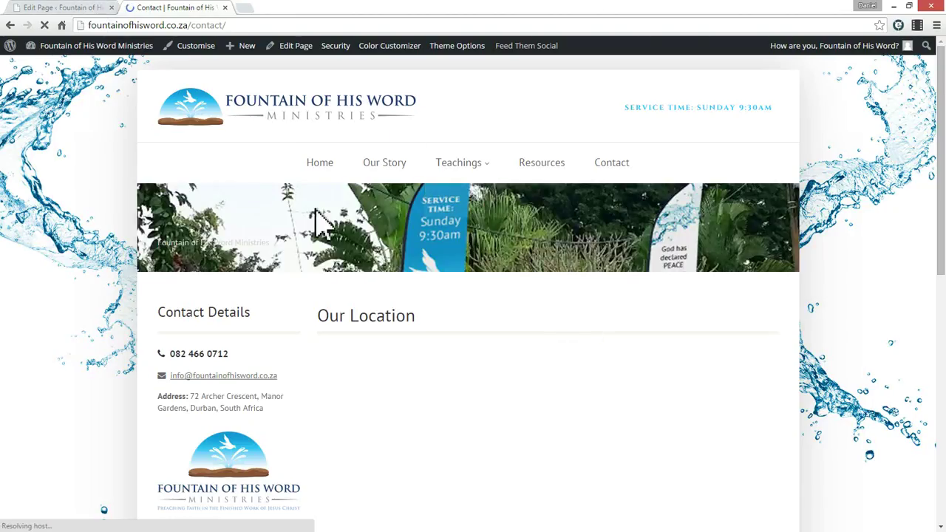
pyautogui.scroll(-1, 510, 310)
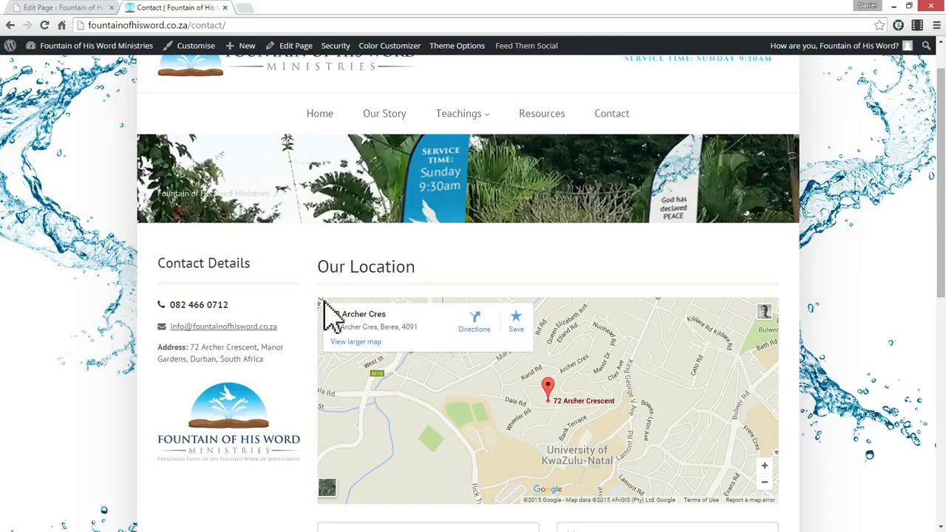
pyautogui.moveTo(367, 269); pyautogui.dragTo(433, 289)
pyautogui.click(436, 289)
pyautogui.scroll(-1, 843, 436)
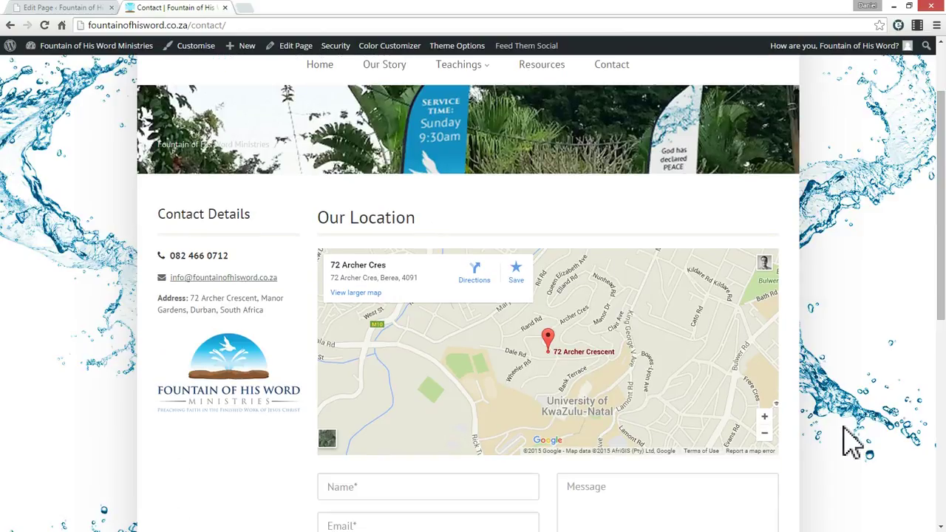
# Return to the Contact page editor, enlarge the Map Box Code field and select its whole embed code
pyautogui.click(42, 9)
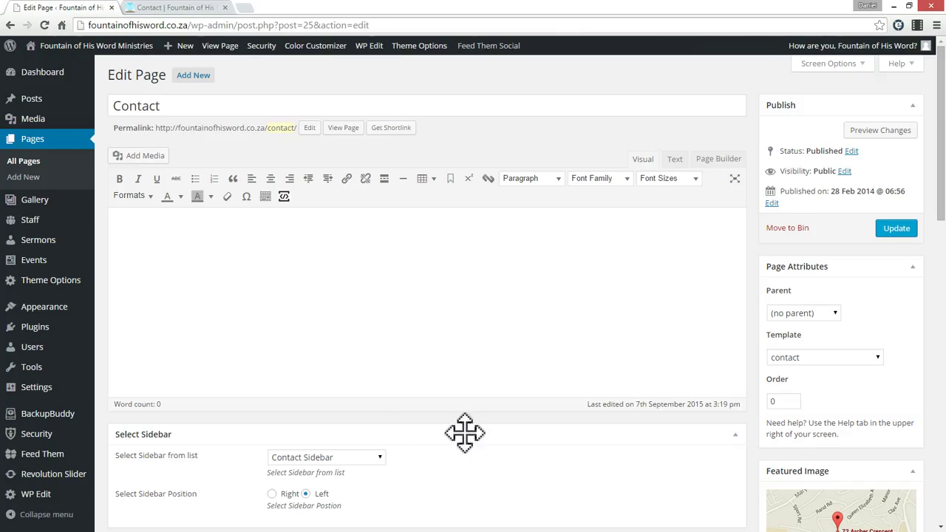
pyautogui.scroll(-3, 460, 433)
pyautogui.scroll(-5, 514, 452)
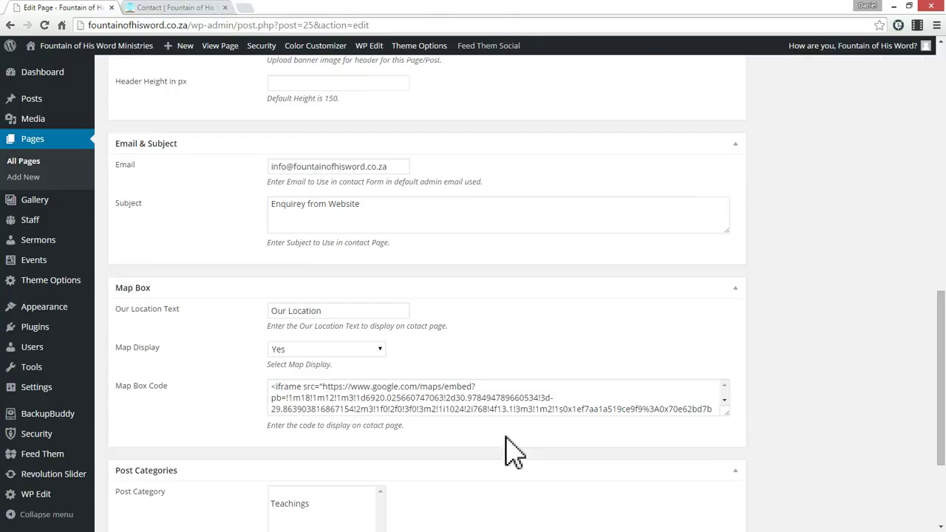
pyautogui.click(439, 402)
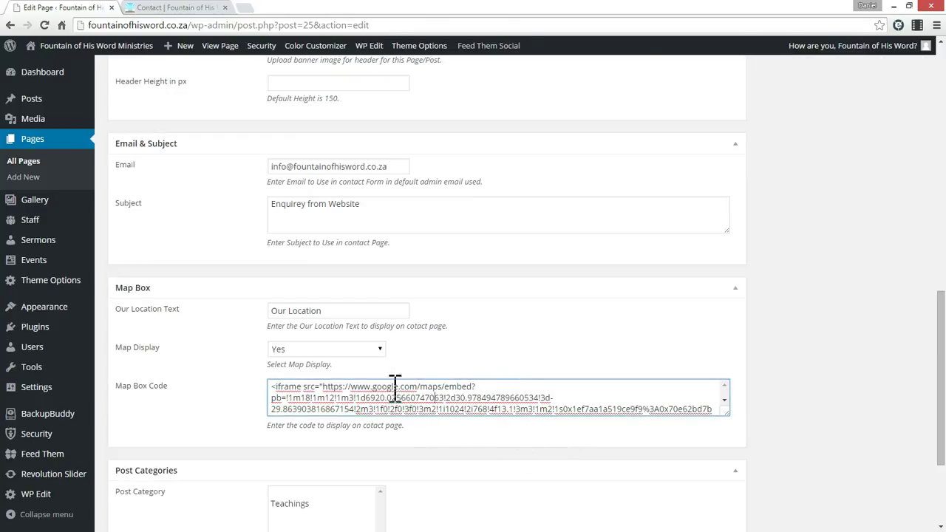
pyautogui.doubleClick(441, 398)
pyautogui.moveTo(731, 432); pyautogui.dragTo(731, 473)
pyautogui.tripleClick(574, 441)
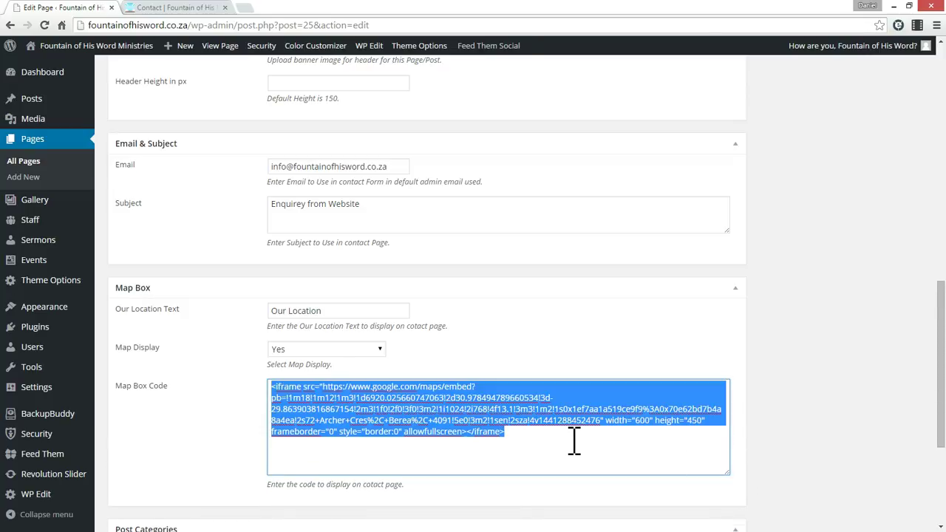
# Check the public page's contact details, then open the site's widgets and expand the Contact Details text widget in the Contact Sidebar
pyautogui.click(167, 8)
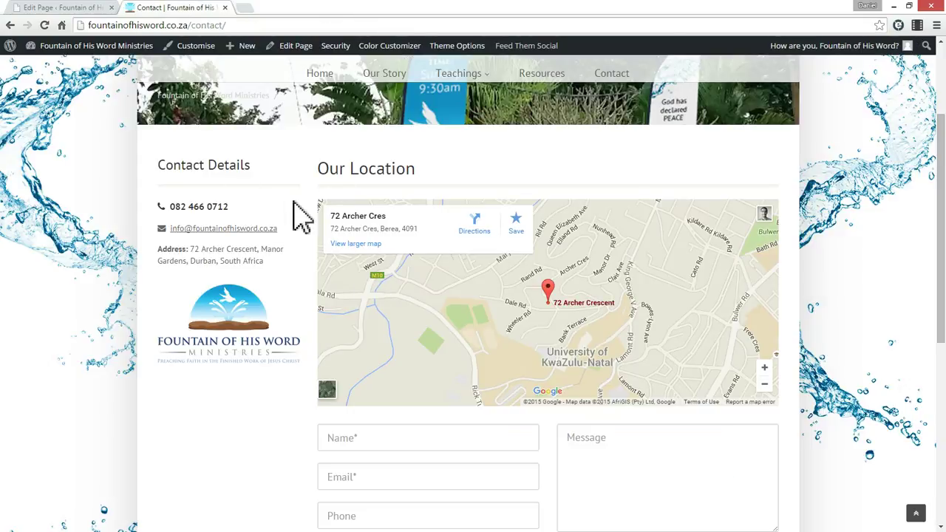
pyautogui.click(96, 9)
pyautogui.moveTo(65, 316)
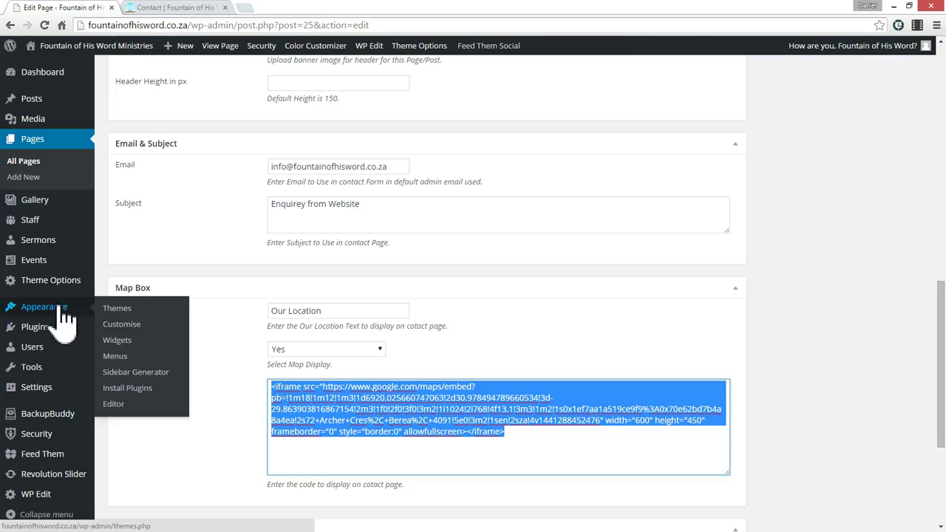
pyautogui.click(122, 343)
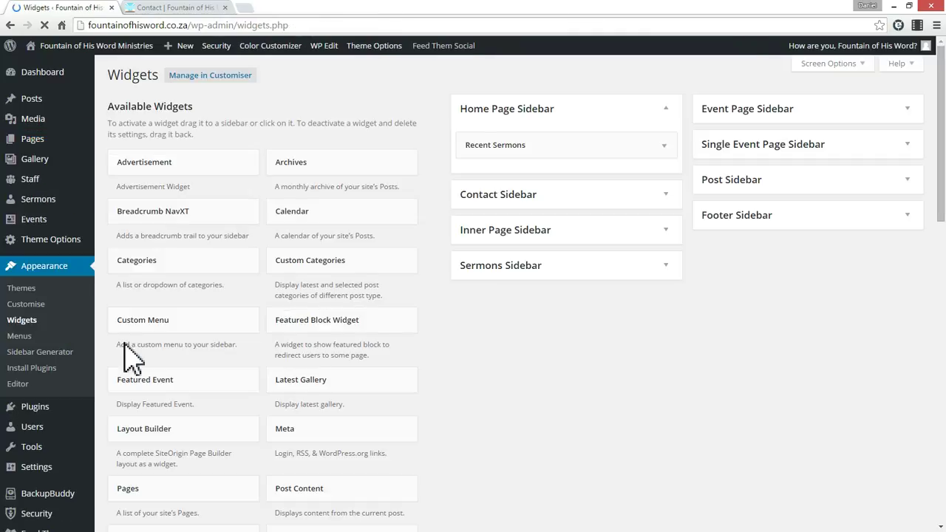
pyautogui.click(668, 197)
pyautogui.click(665, 231)
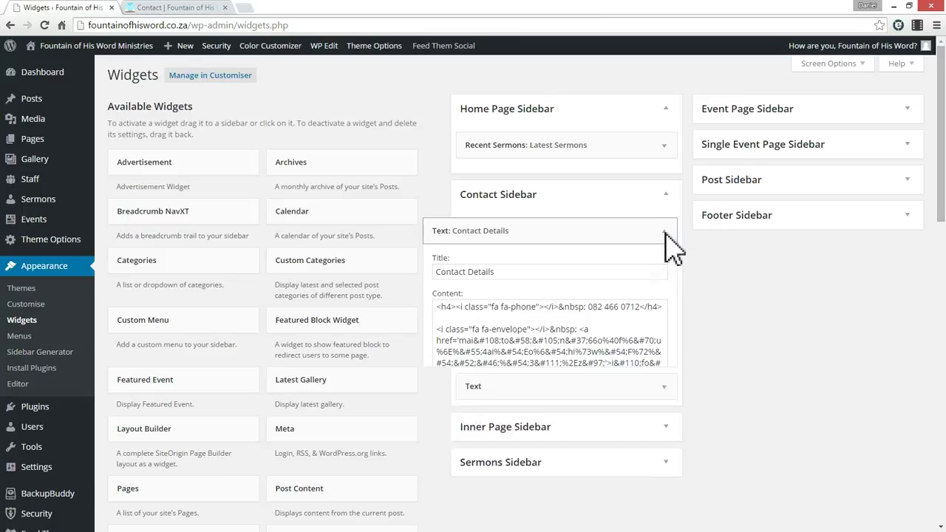
# Examine the email, address and phone entries in the Contact Details widget's content, highlighting each one, and collapse the widget
pyautogui.click(504, 364)
pyautogui.tripleClick(504, 364)
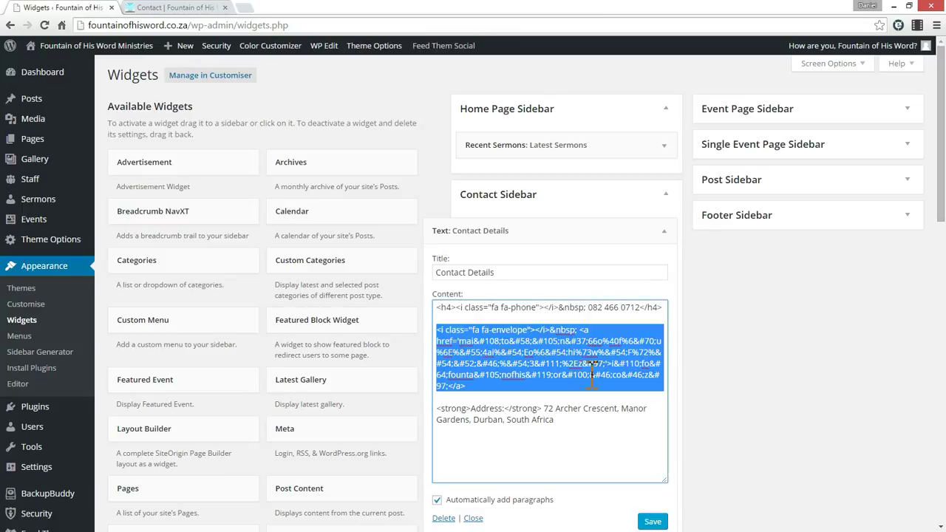
pyautogui.click(517, 419)
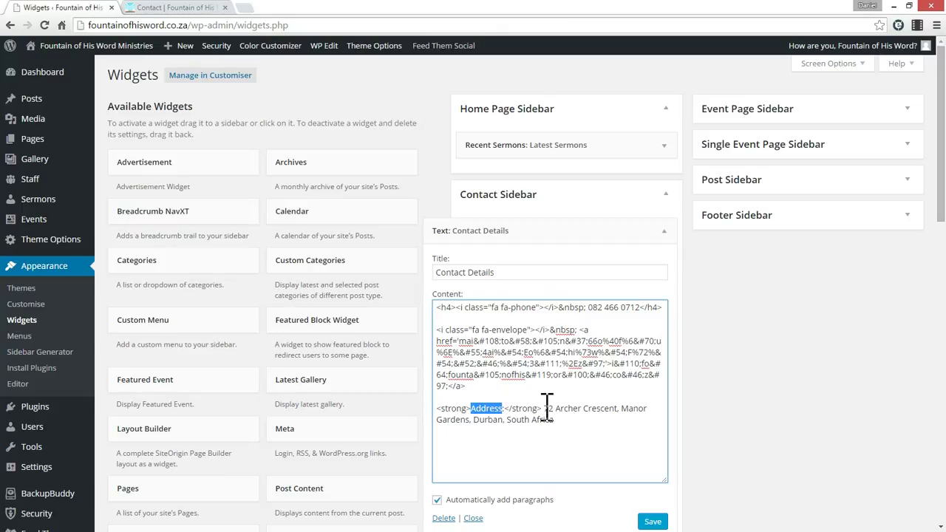
pyautogui.moveTo(545, 408); pyautogui.dragTo(560, 421)
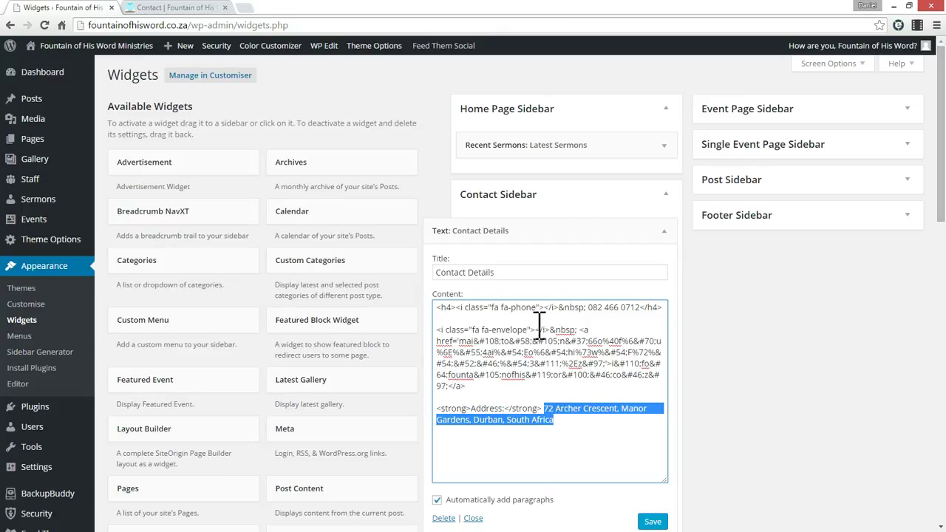
pyautogui.click(589, 307)
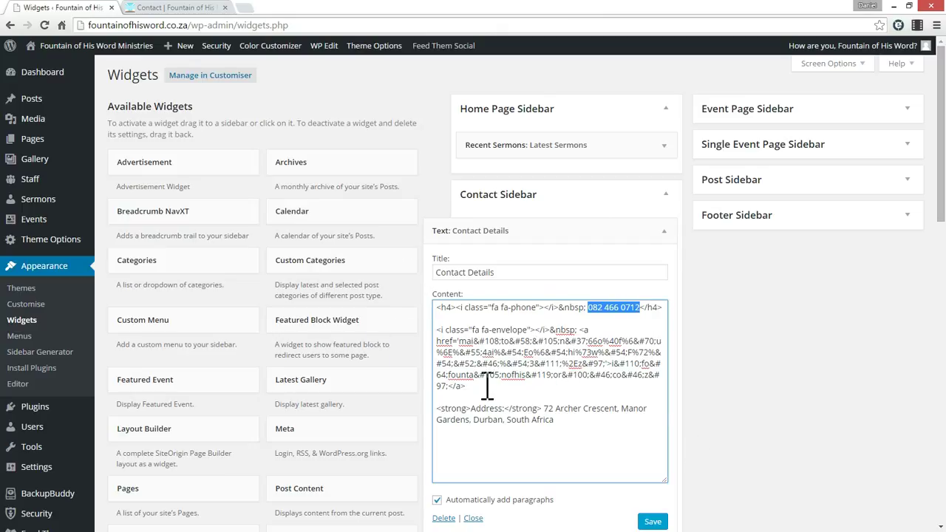
pyautogui.moveTo(465, 386); pyautogui.dragTo(585, 330)
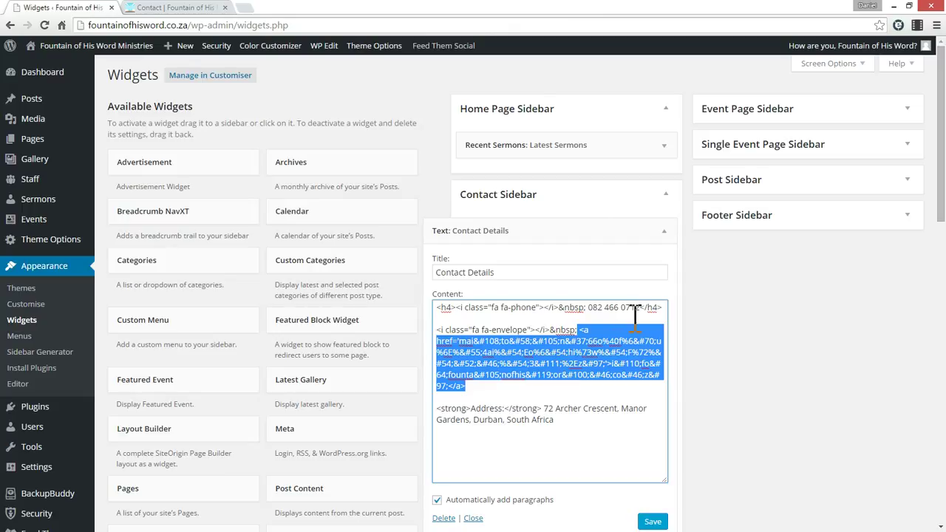
pyautogui.click(562, 377)
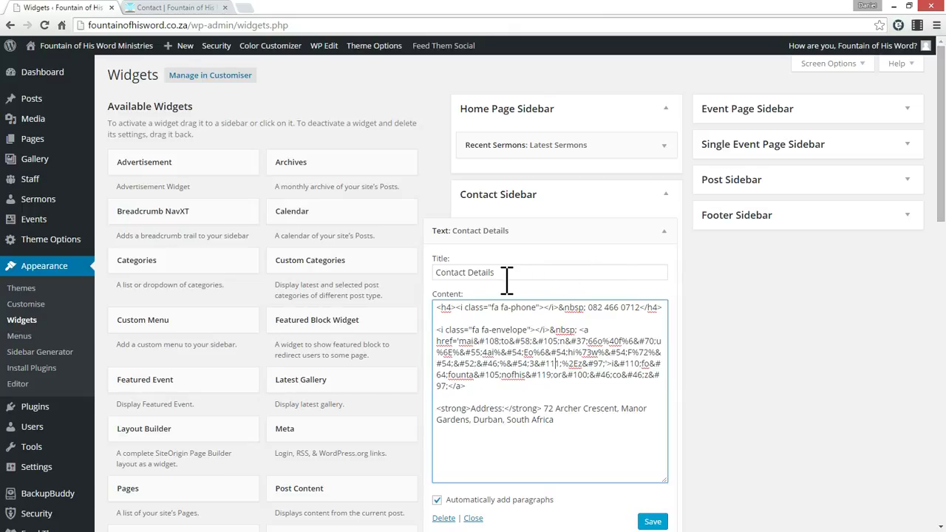
pyautogui.click(663, 230)
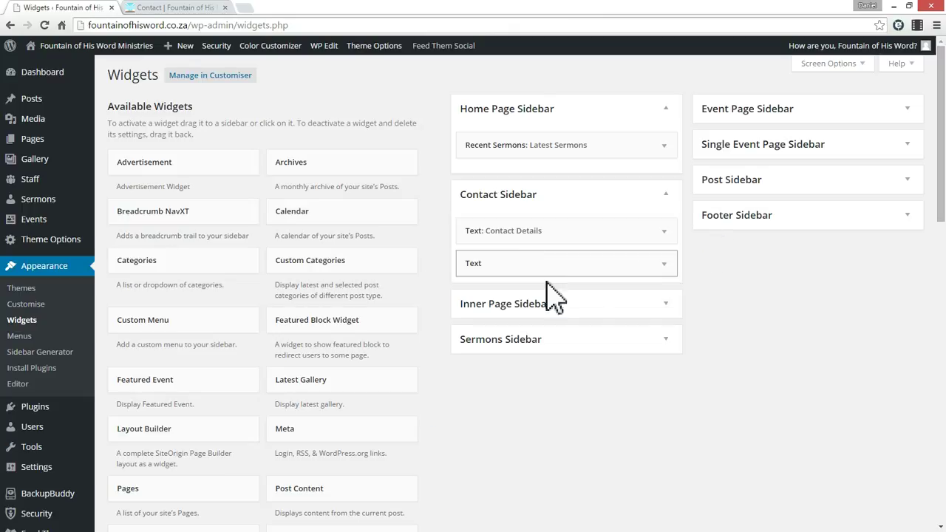
# Expand the untitled text widget in the Contact Sidebar, select its logo image code and compare it with the public Contact page
pyautogui.click(671, 264)
pyautogui.hotkey('ctrl', 'a')
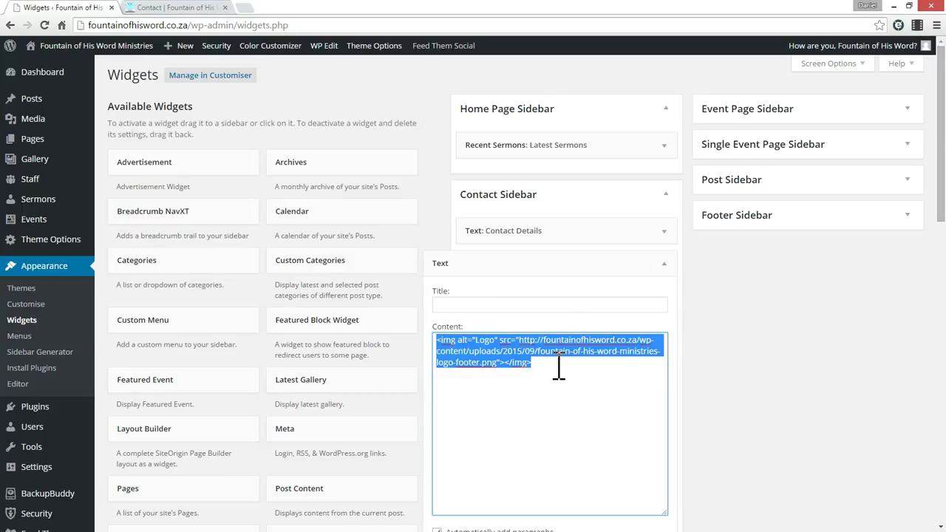
pyautogui.click(171, 8)
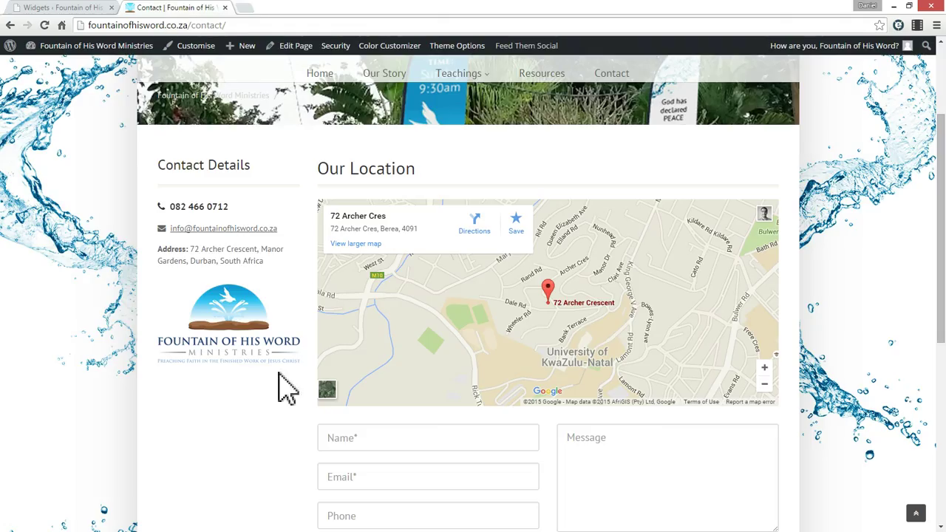
pyautogui.click(78, 9)
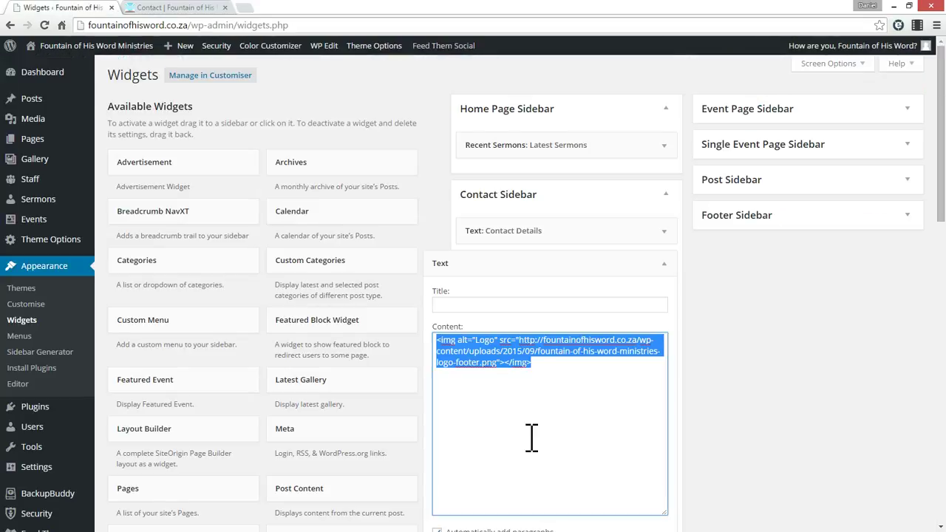
# Try adding a line of sample text below the logo image code, remove it and close the widget
pyautogui.click(590, 414)
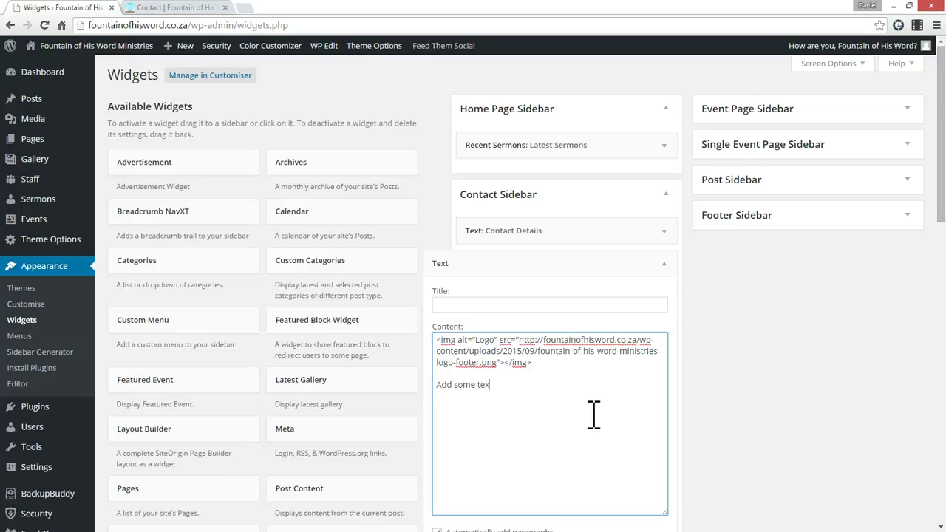
pyautogui.scroll(-1, 665, 433)
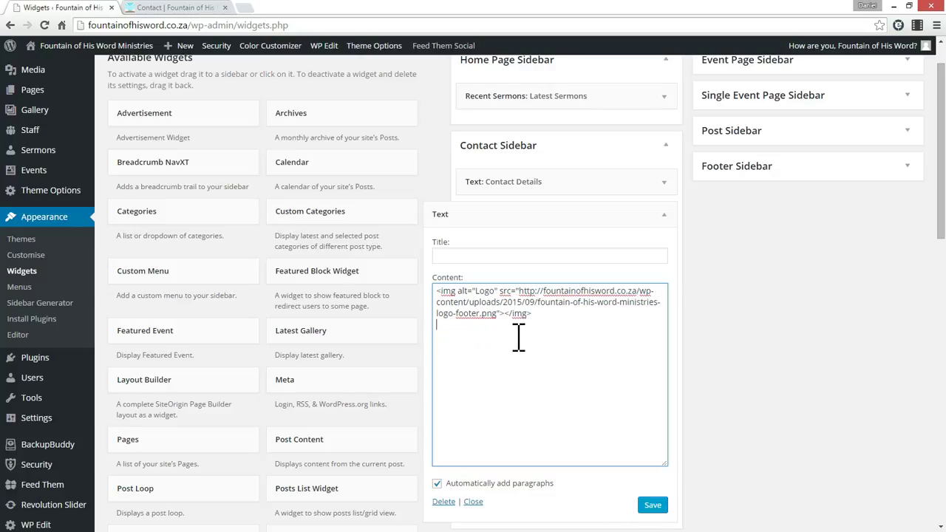
pyautogui.scroll(-1, 750, 416)
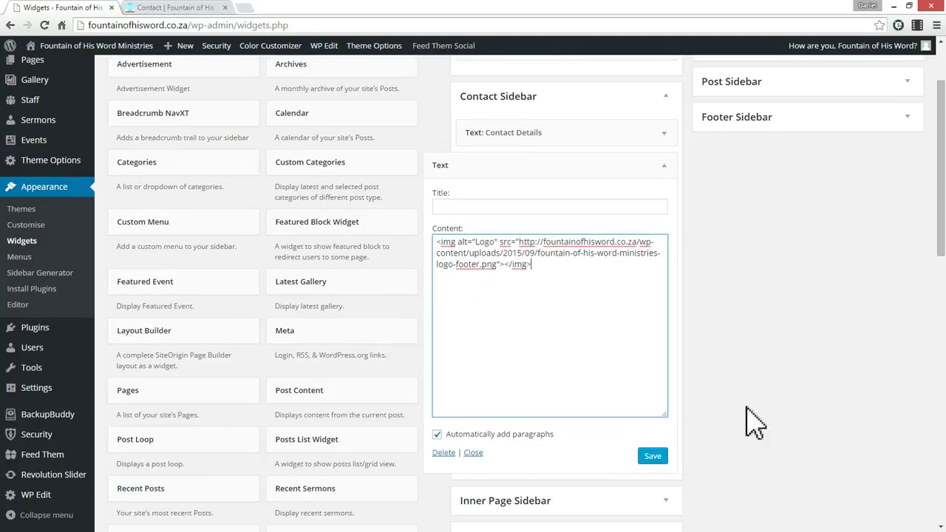
pyautogui.click(473, 451)
# Look through the available widgets that can be added to the sidebars
pyautogui.scroll(2, 571, 336)
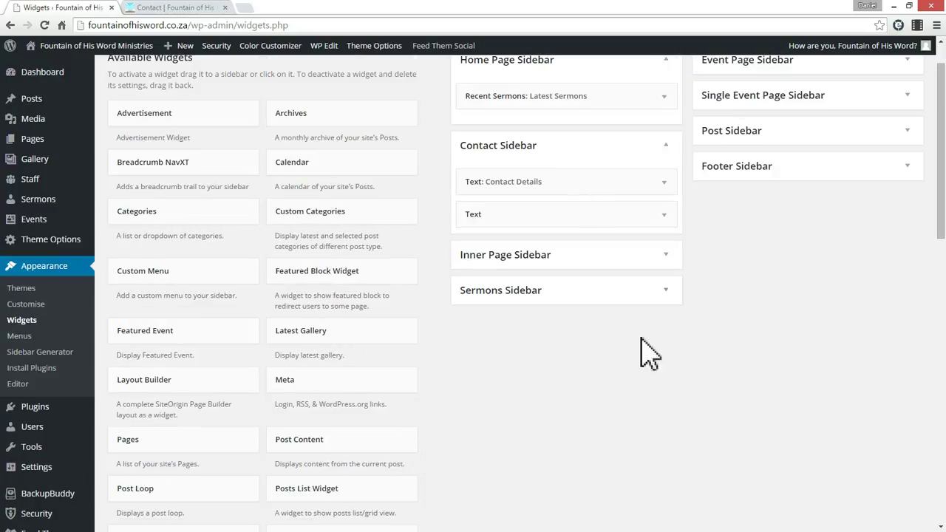
pyautogui.scroll(1, 591, 214)
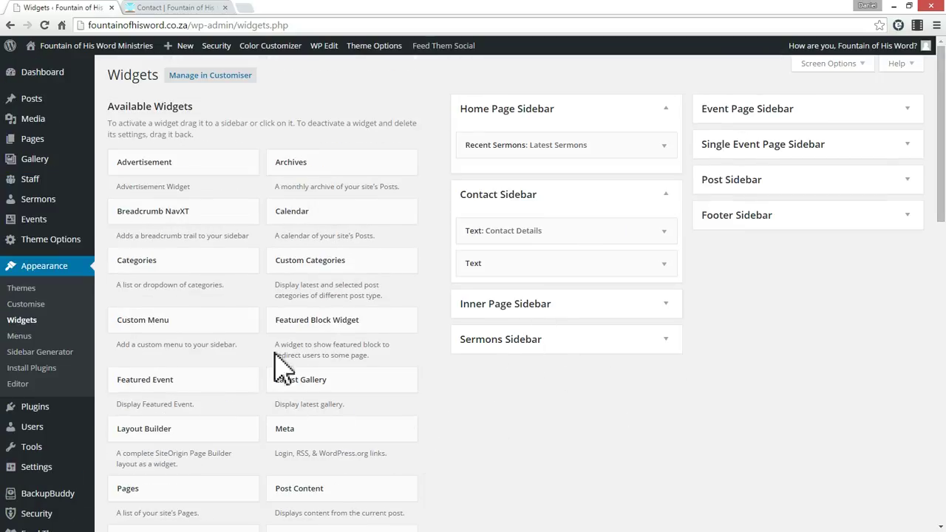
pyautogui.moveTo(148, 258); pyautogui.dragTo(281, 348)
pyautogui.scroll(-1, 353, 427)
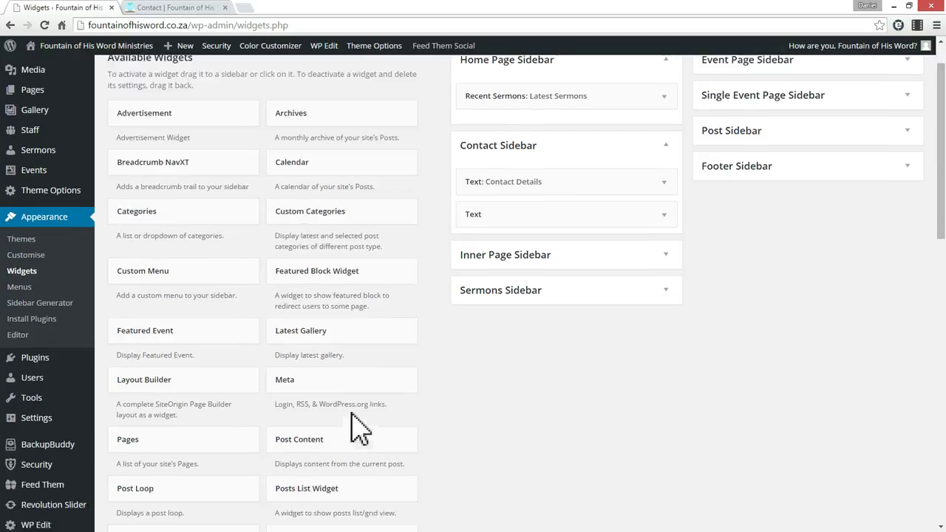
# Browse the rest of the available widgets list, down to the SiteOrigin widgets
pyautogui.scroll(-2, 353, 427)
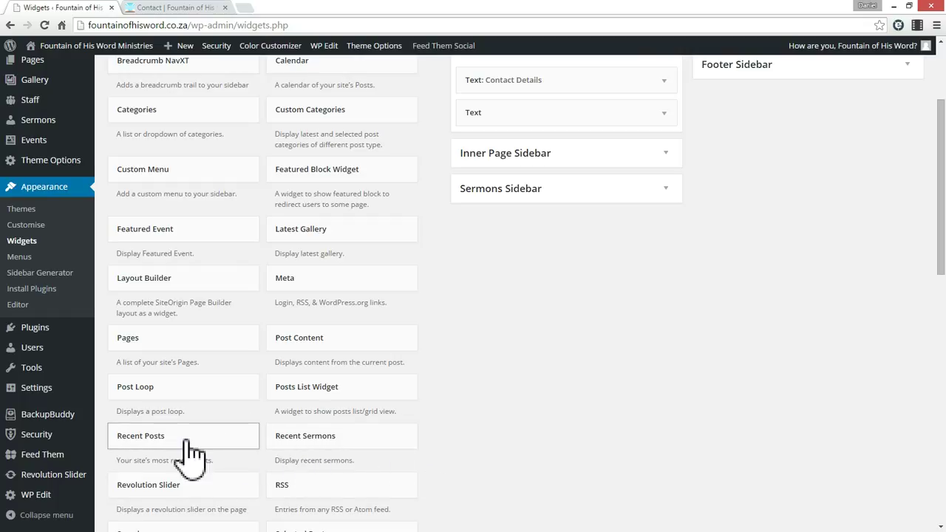
pyautogui.scroll(-2, 458, 447)
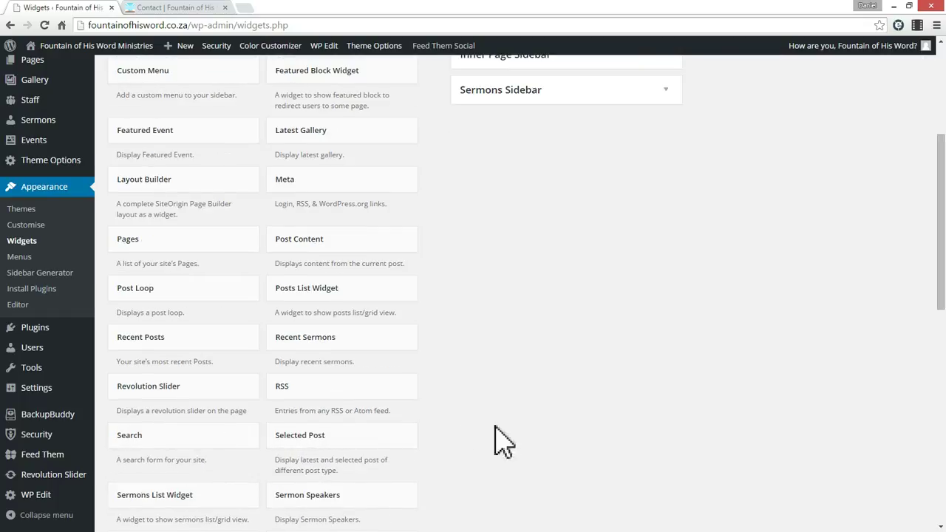
pyautogui.scroll(-2, 561, 398)
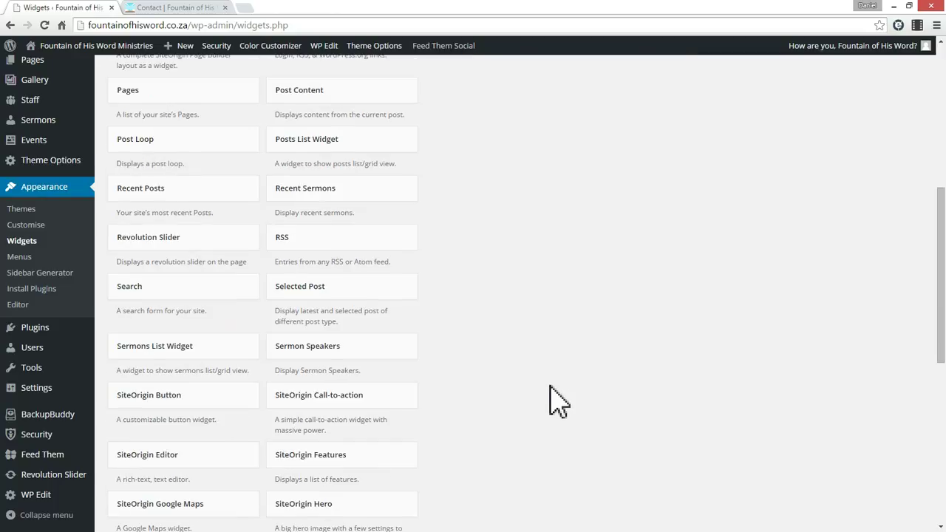
pyautogui.scroll(7, 595, 417)
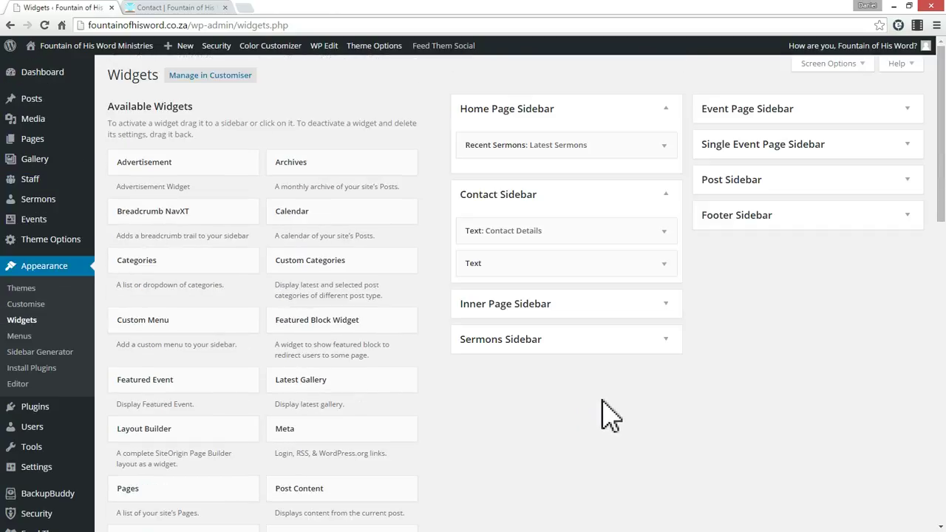
# Switch to the public Contact page and go to the site's home page from there
pyautogui.click(177, 8)
pyautogui.scroll(2, 317, 288)
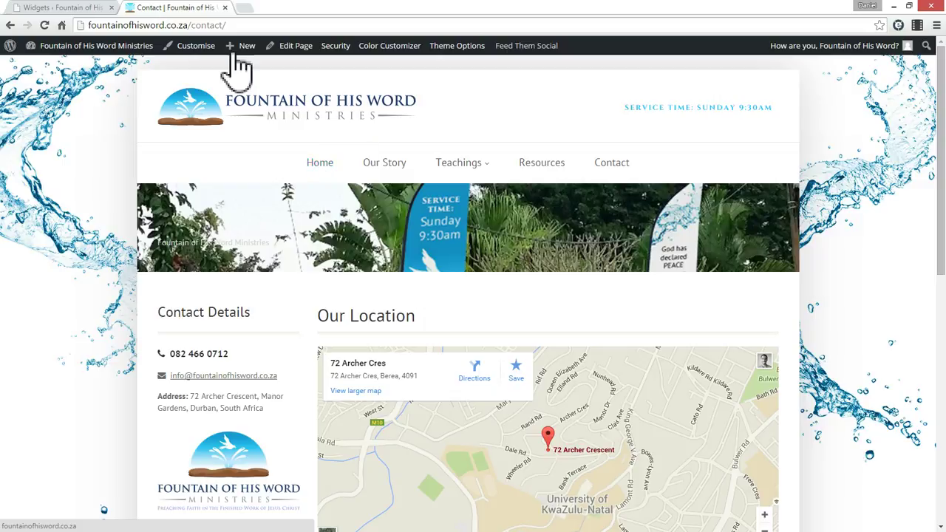
pyautogui.click(310, 126)
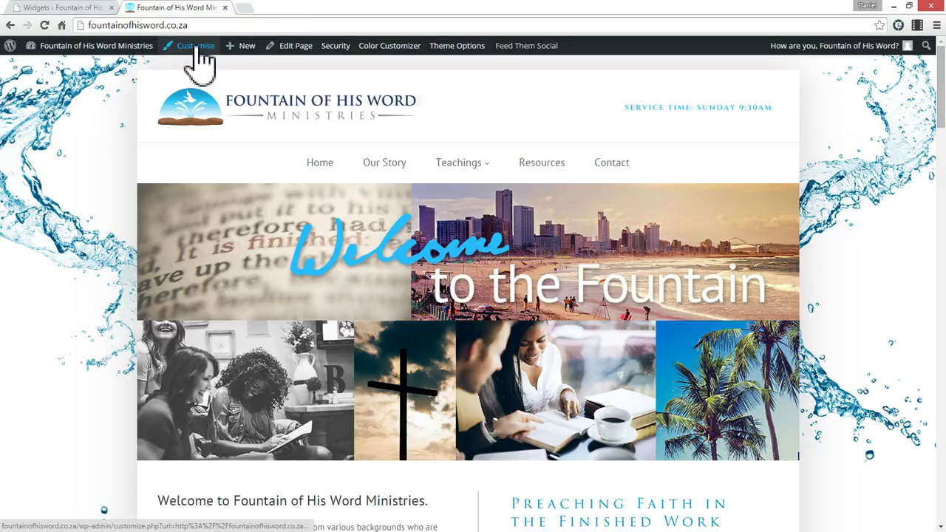
# Return to the WordPress admin and open the Site Identity settings in the theme customiser
pyautogui.click(48, 9)
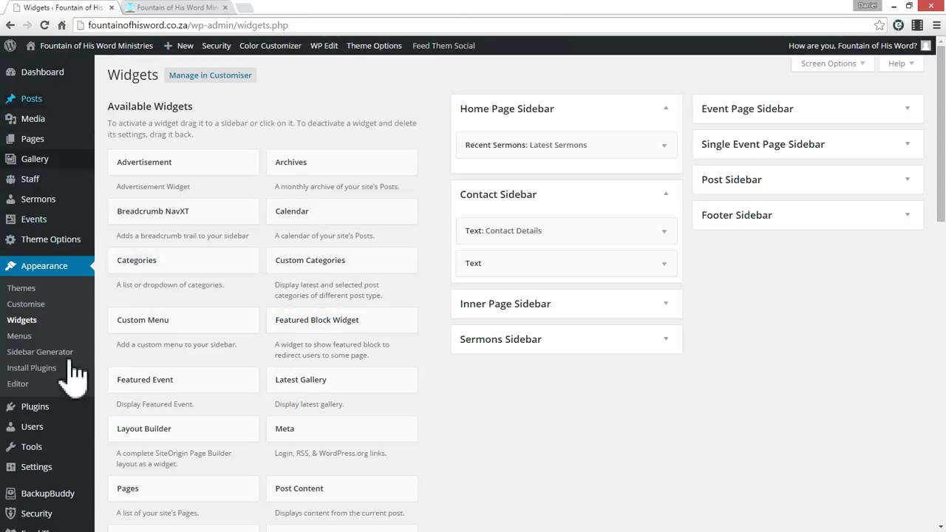
pyautogui.scroll(-2, 59, 425)
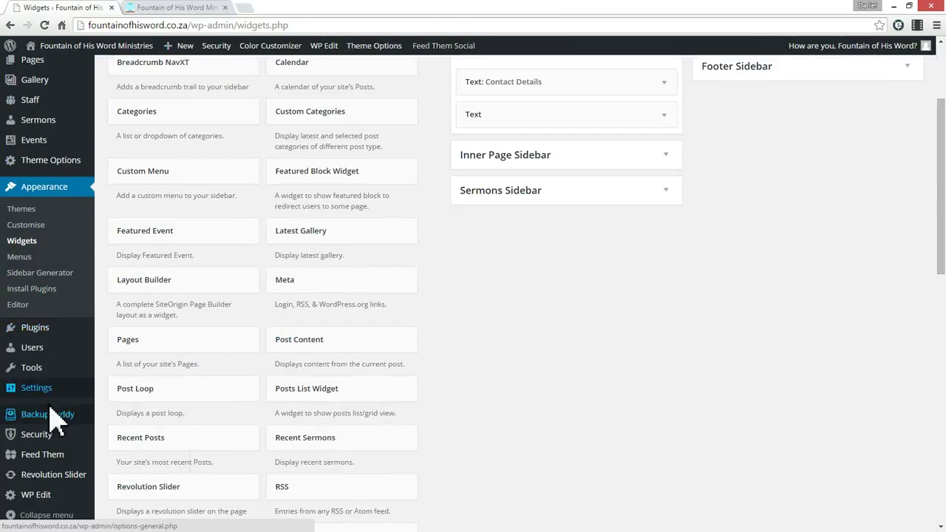
pyautogui.click(34, 227)
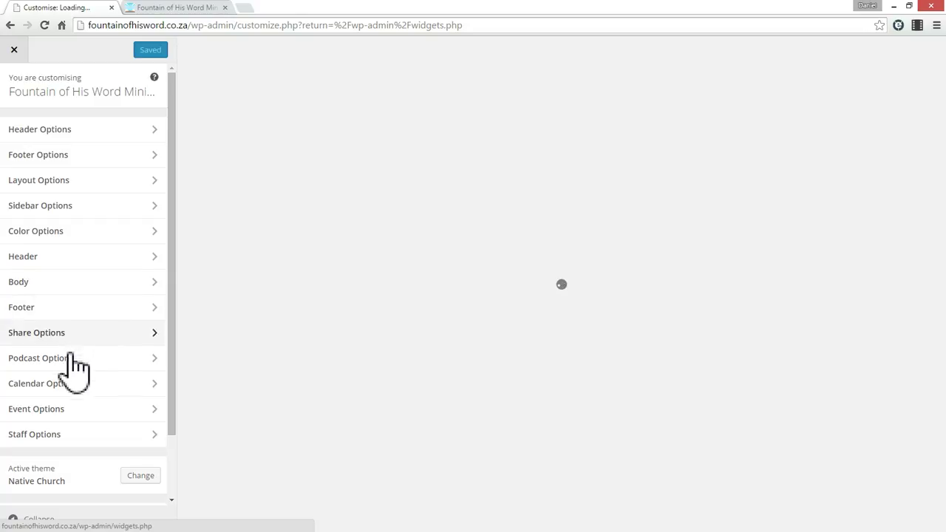
pyautogui.scroll(-1, 117, 451)
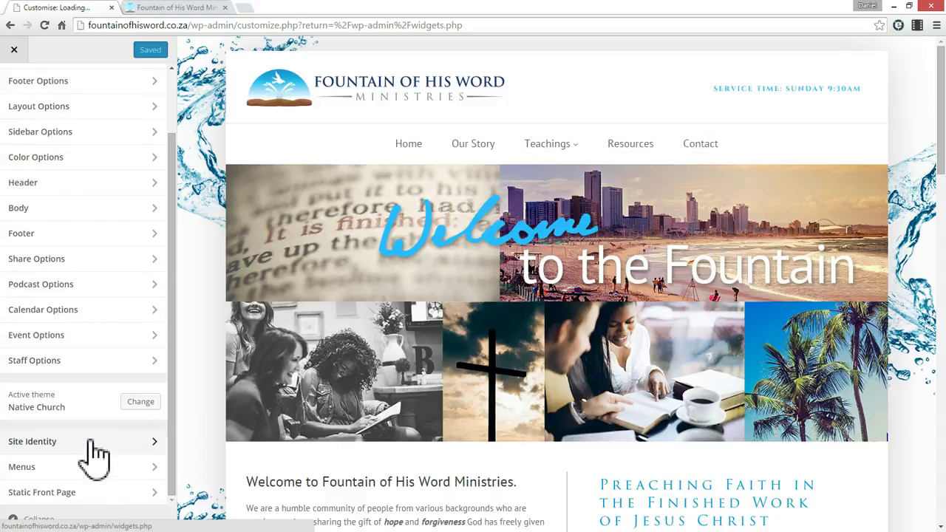
pyautogui.click(87, 442)
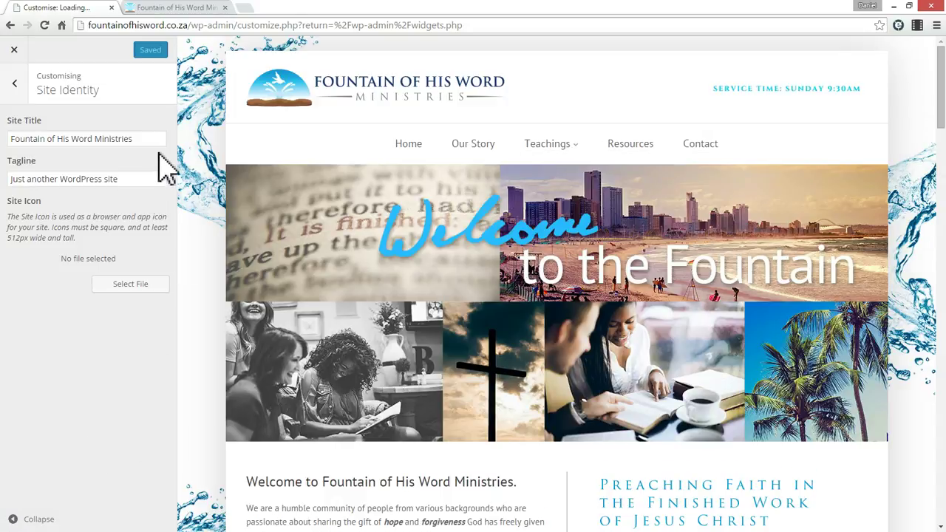
# Highlight the Site Title text and the Tagline text in the Site Identity settings
pyautogui.click(48, 141)
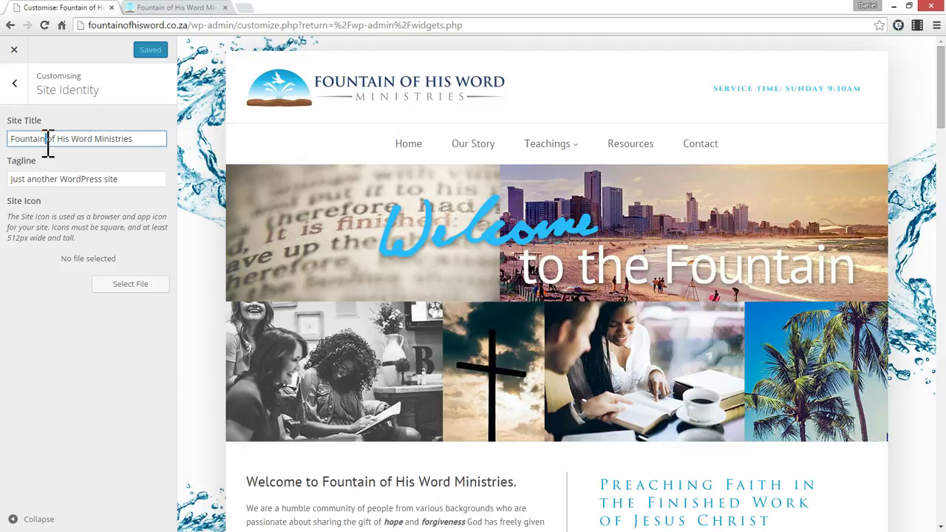
pyautogui.hotkey('ctrl', 'a')
pyautogui.click(103, 184)
pyautogui.hotkey('ctrl', 'a')
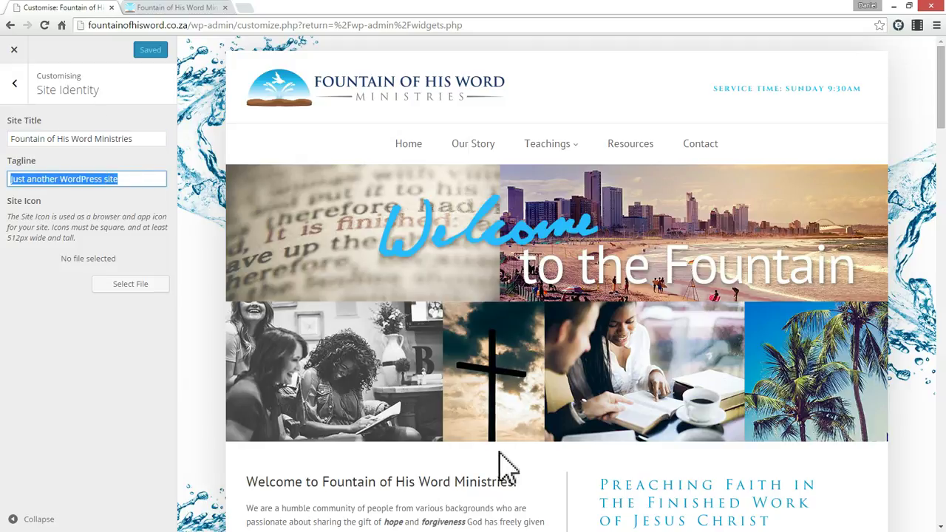
# Look through the home page preview, from the welcome text and slogan down to the Facebook feed and back
pyautogui.scroll(-1, 562, 488)
pyautogui.click(380, 429)
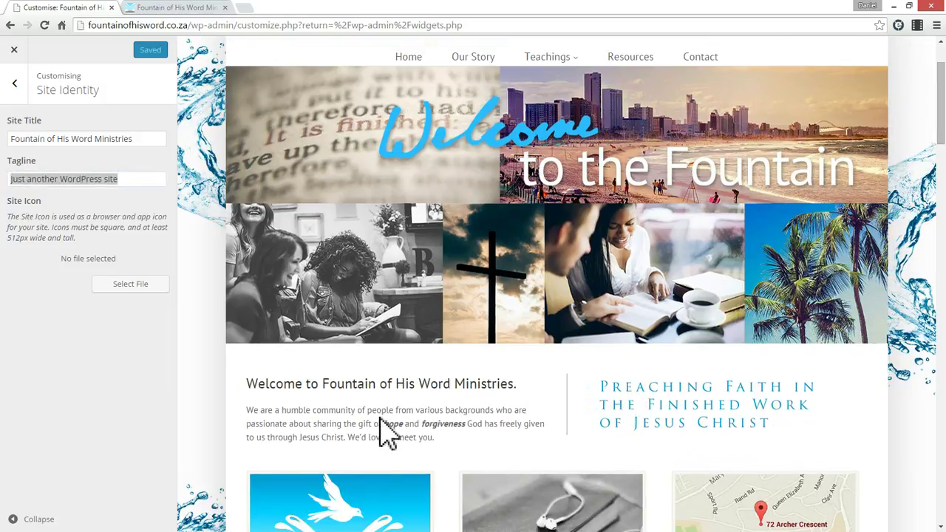
pyautogui.scroll(-12, 385, 432)
pyautogui.scroll(15, 388, 434)
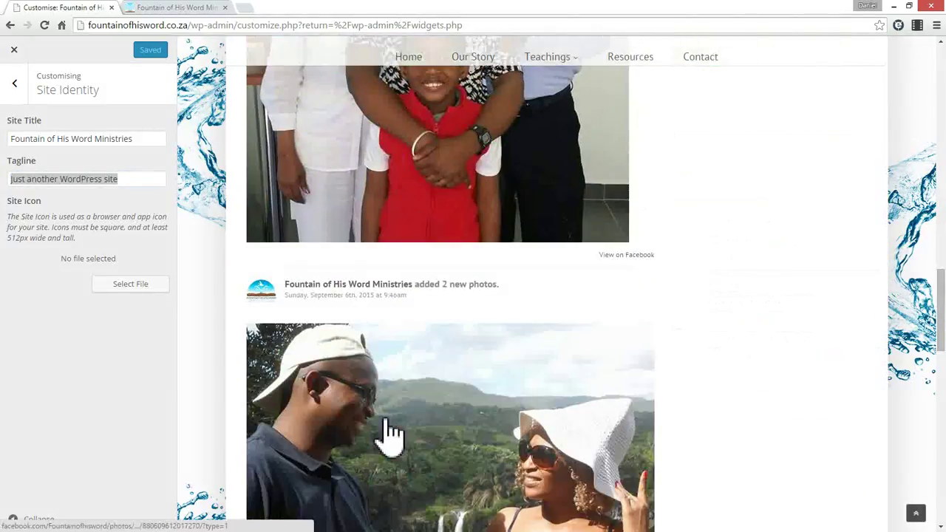
pyautogui.scroll(-2, 694, 491)
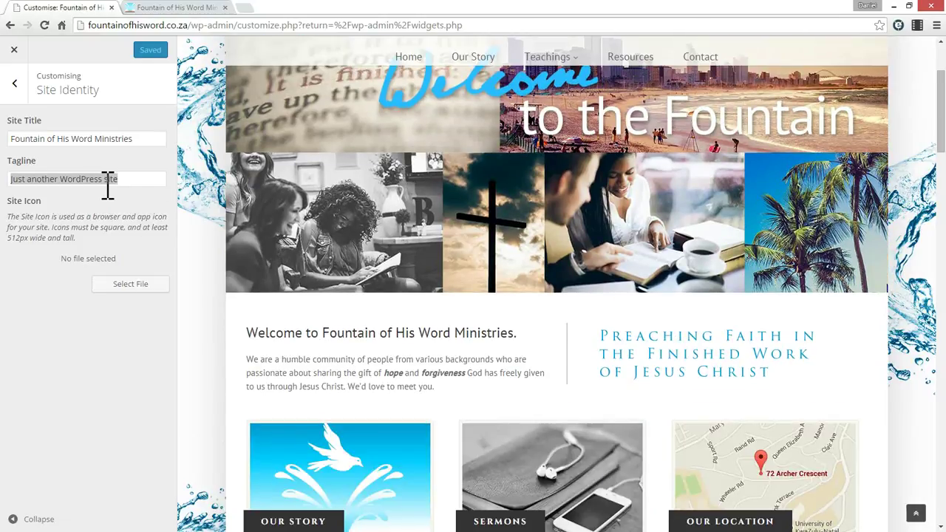
# Replace the site tagline with "Preaching Faith In The Finished Work Of Christ" and publish the change
pyautogui.moveTo(108, 185); pyautogui.dragTo(127, 212)
pyautogui.tripleClick(126, 180)
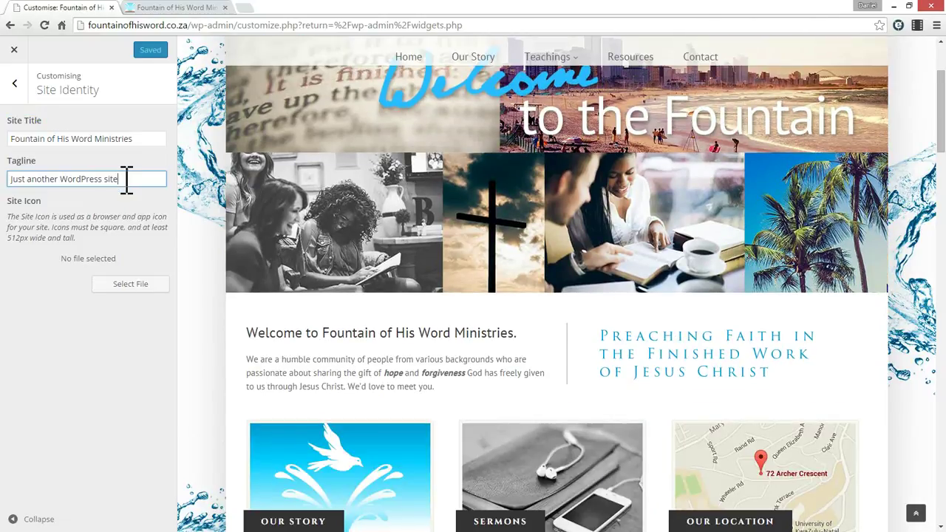
pyautogui.write('Pre')
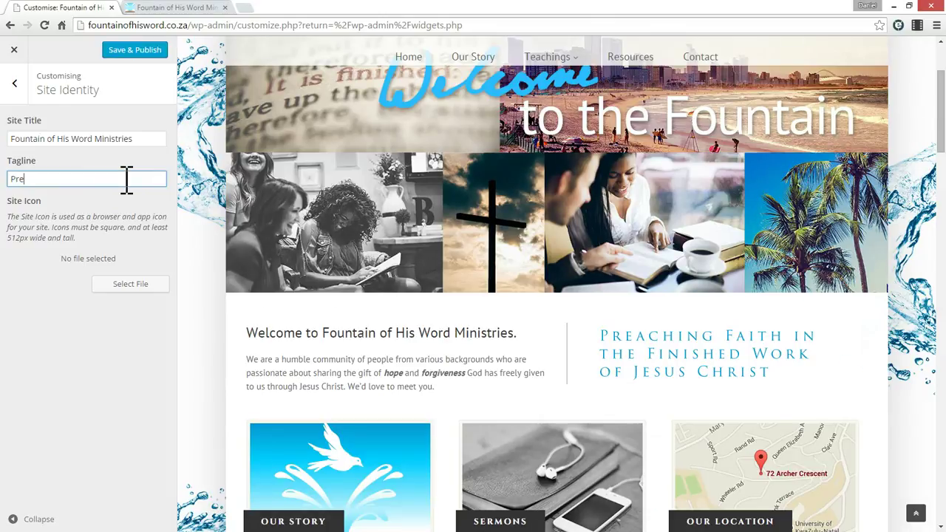
pyautogui.write('aching Faith')
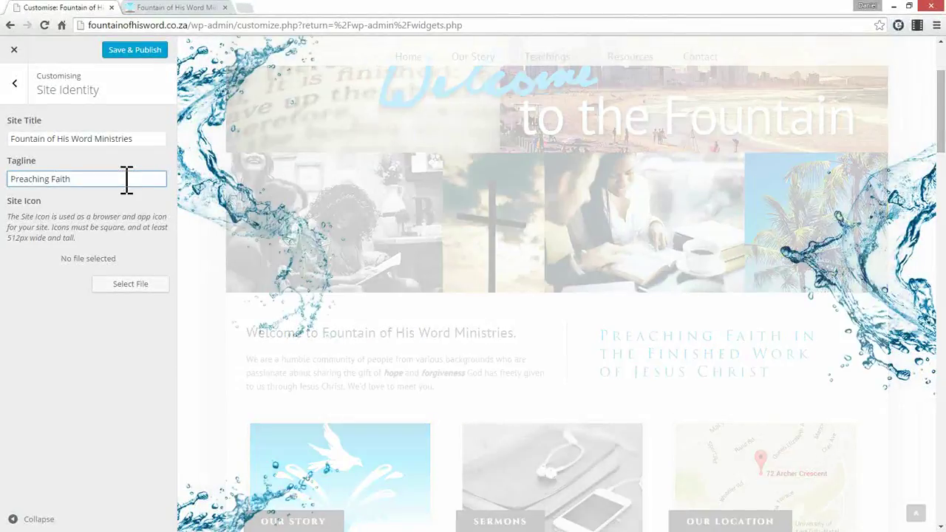
pyautogui.write(' In The Finished W')
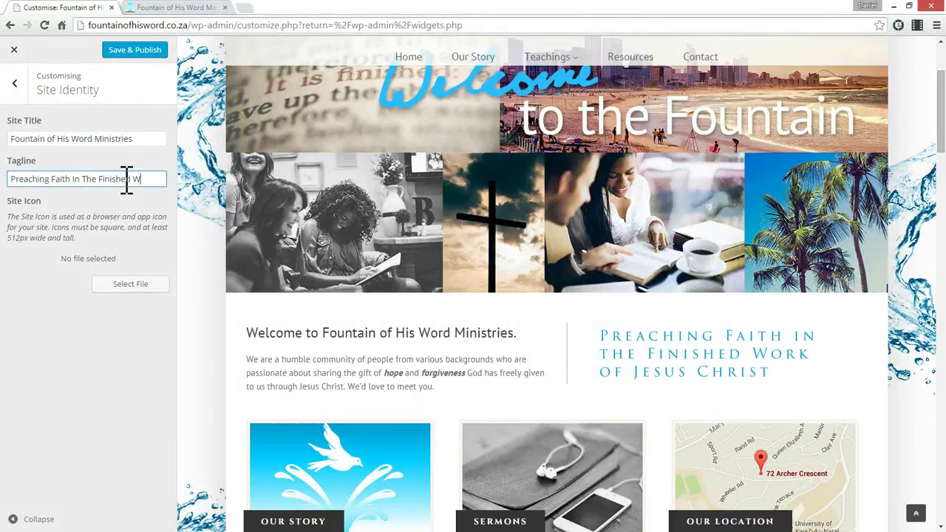
pyautogui.write('ork Of Christ')
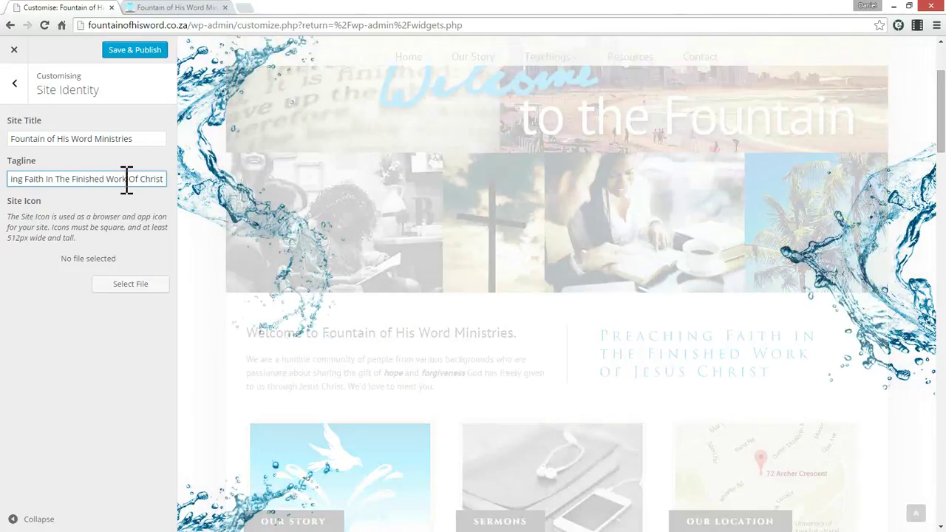
pyautogui.click(134, 50)
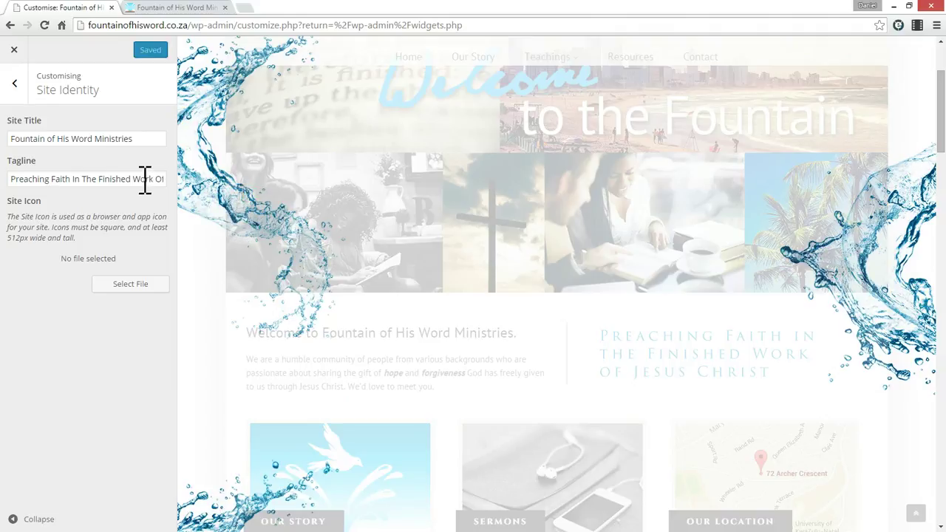
# Reload the public home page, compare it with the tagline setting and leave the customiser
pyautogui.click(157, 9)
pyautogui.click(161, 16)
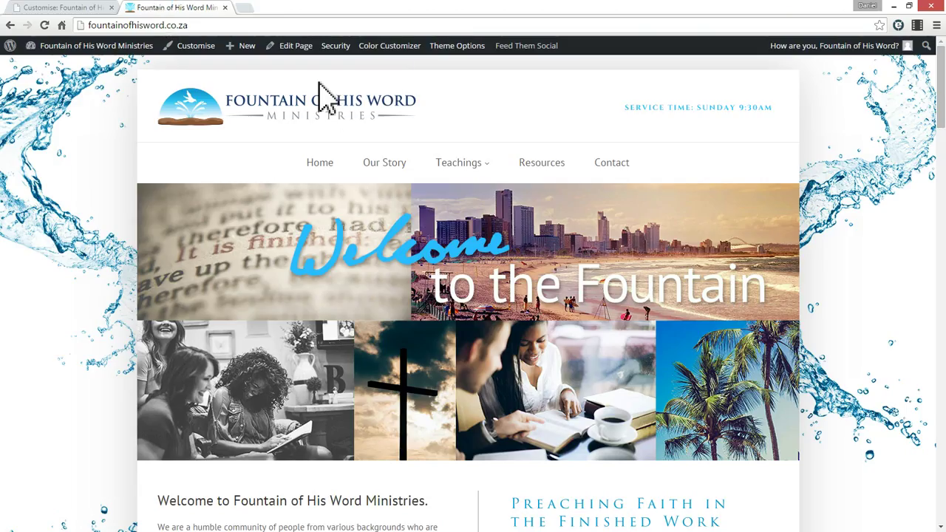
pyautogui.click(311, 82)
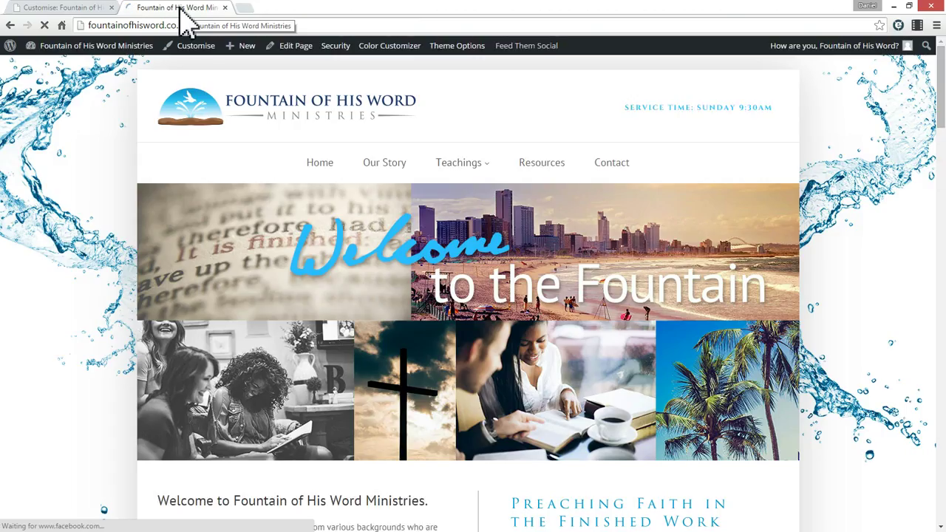
pyautogui.rightClick(203, 9)
pyautogui.click(185, 9)
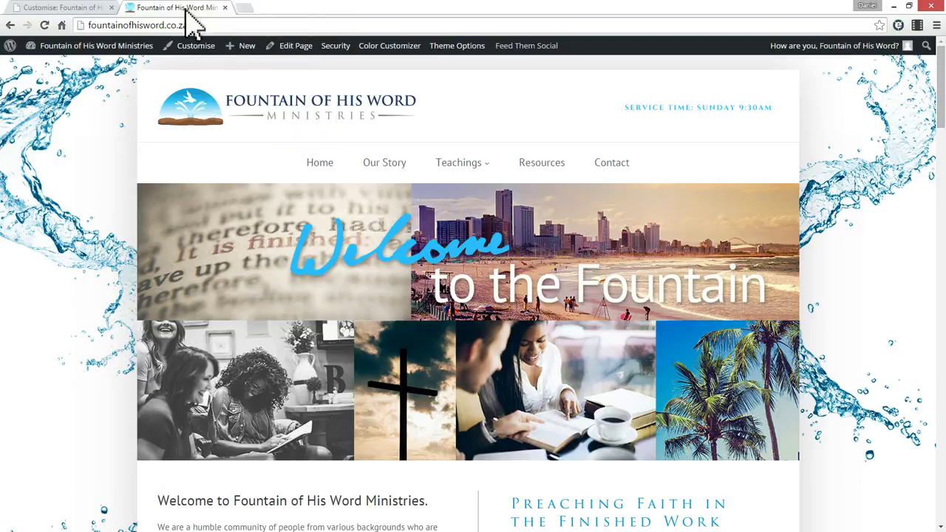
pyautogui.click(71, 8)
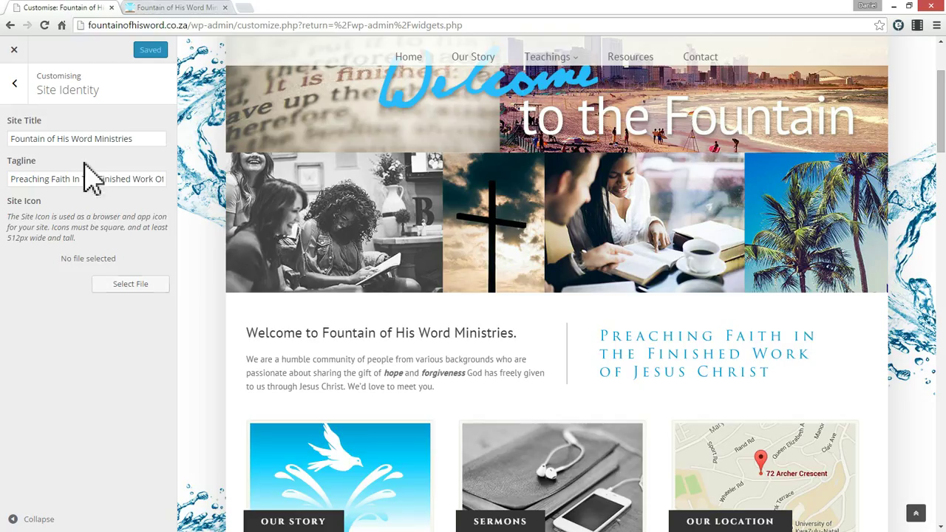
pyautogui.click(178, 7)
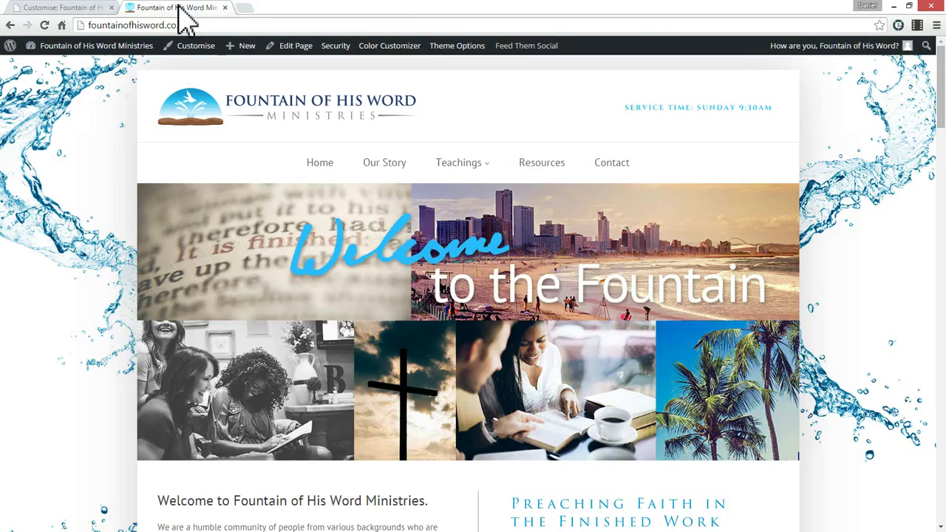
pyautogui.click(71, 8)
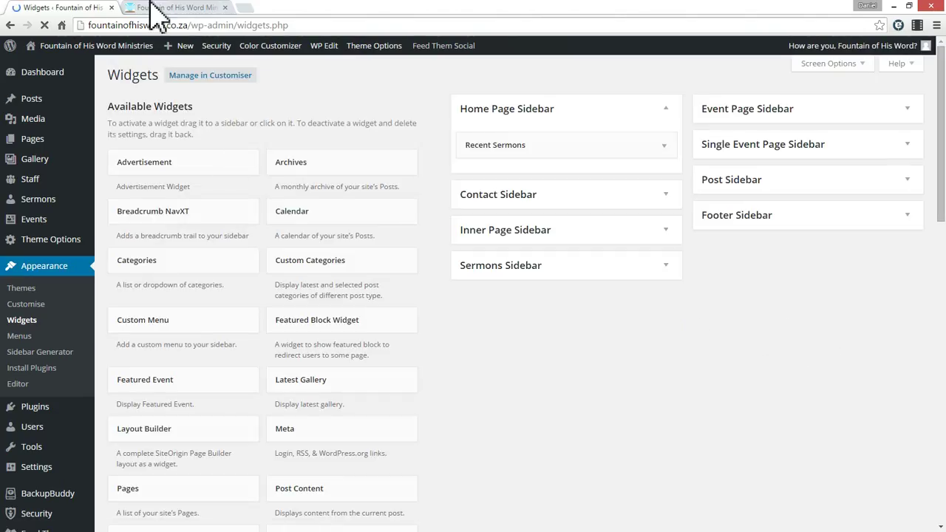
# Look through the public home page from the slogan and Latest Sermons down to the footer's logo, navigation and contact columns
pyautogui.click(153, 7)
pyautogui.scroll(-3, 559, 296)
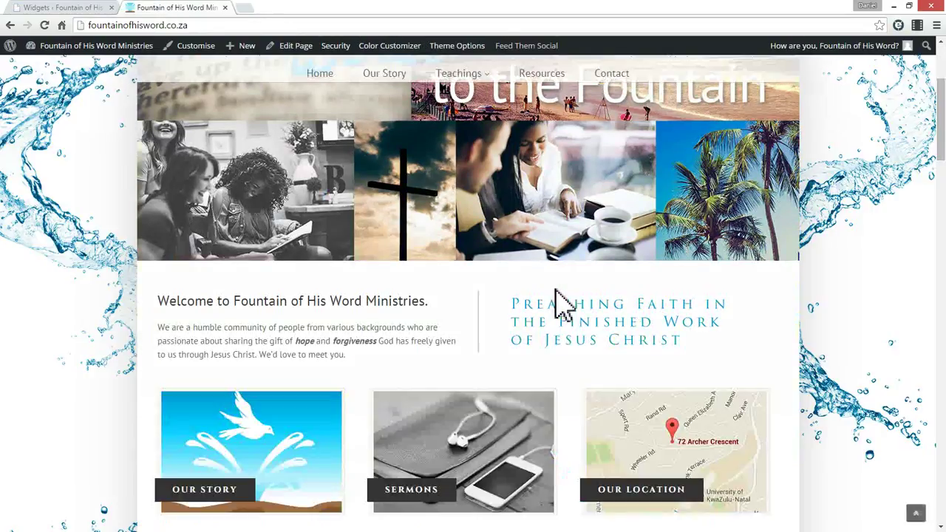
pyautogui.scroll(-3, 559, 299)
pyautogui.scroll(-1, 558, 296)
pyautogui.scroll(3, 558, 296)
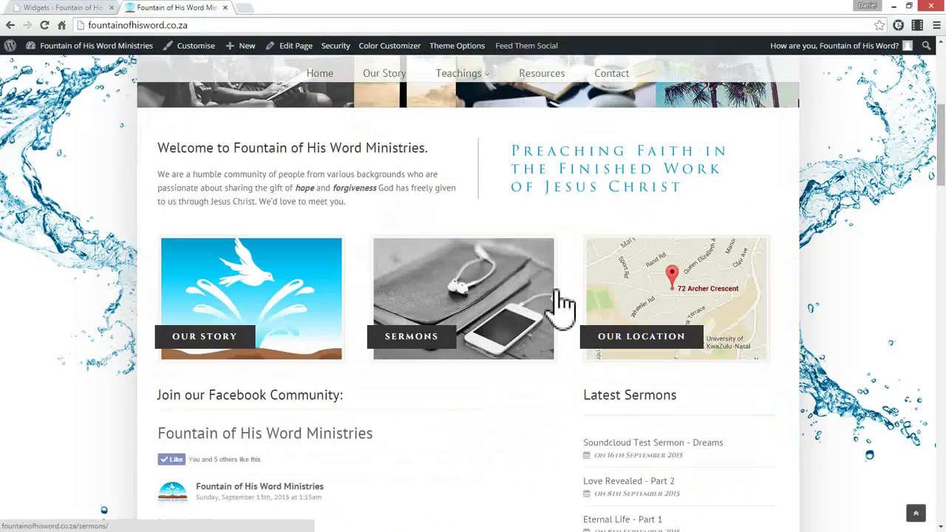
pyautogui.scroll(-1, 558, 296)
pyautogui.scroll(-15, 559, 303)
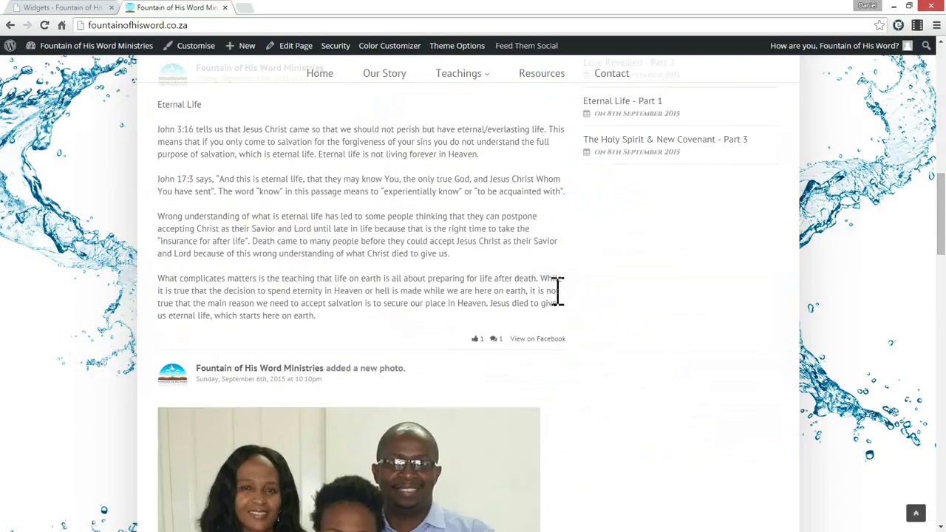
pyautogui.scroll(-10, 560, 303)
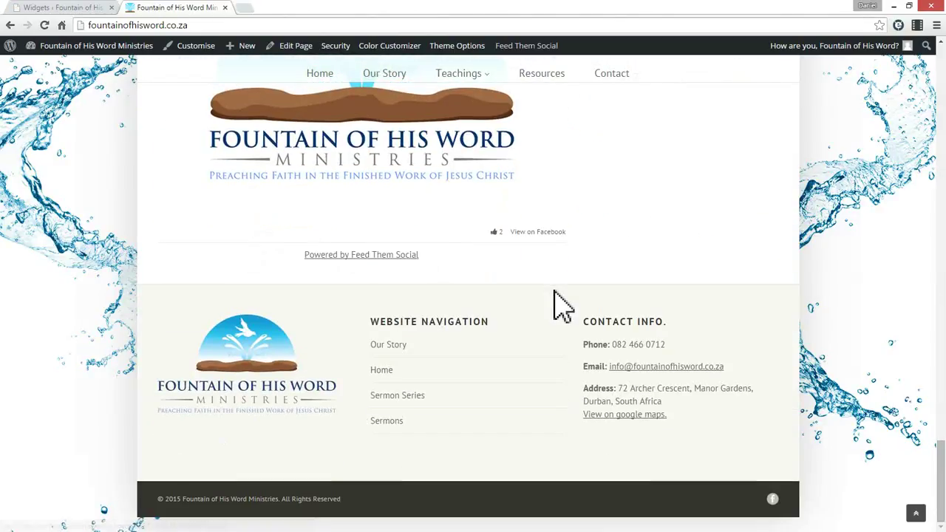
pyautogui.click(436, 394)
pyautogui.scroll(-20, 444, 401)
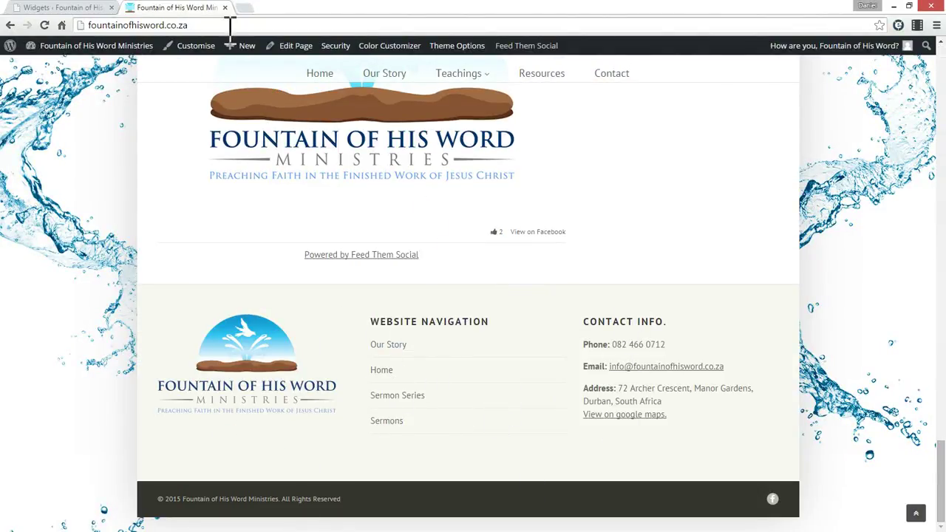
# Return to the Widgets admin page and expand the Footer Sidebar area to show its widgets
pyautogui.click(52, 8)
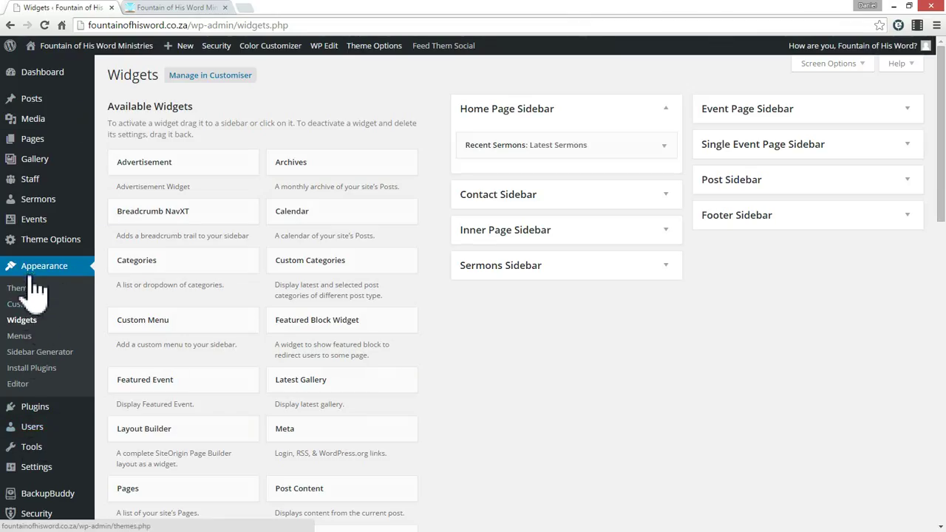
pyautogui.click(22, 320)
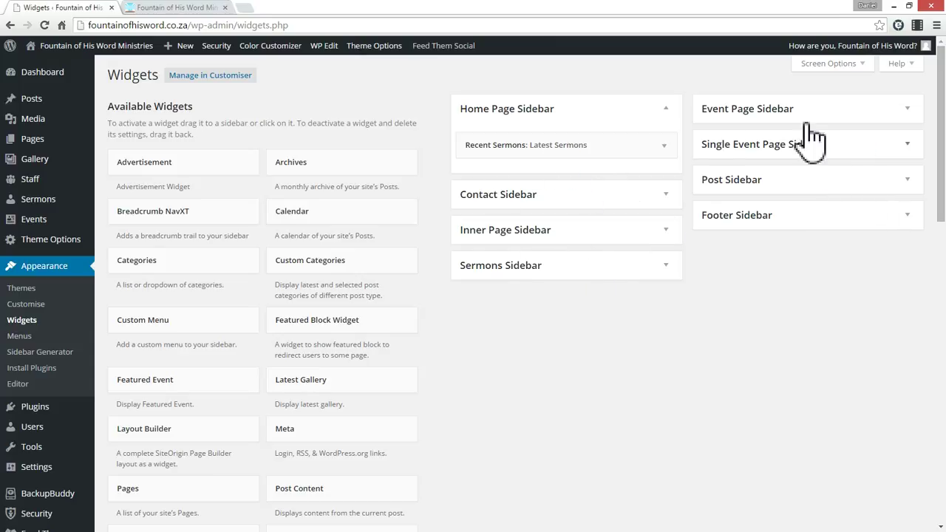
pyautogui.scroll(-4, 707, 285)
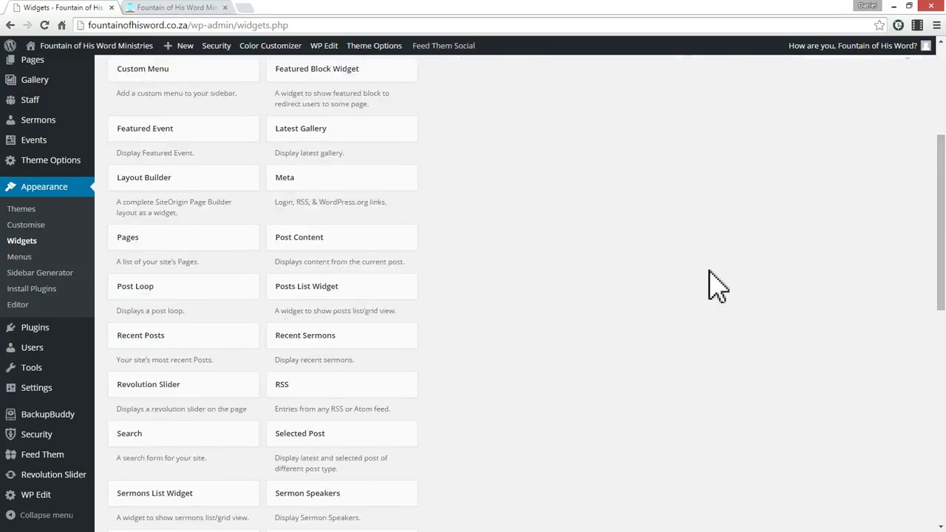
pyautogui.scroll(4, 721, 288)
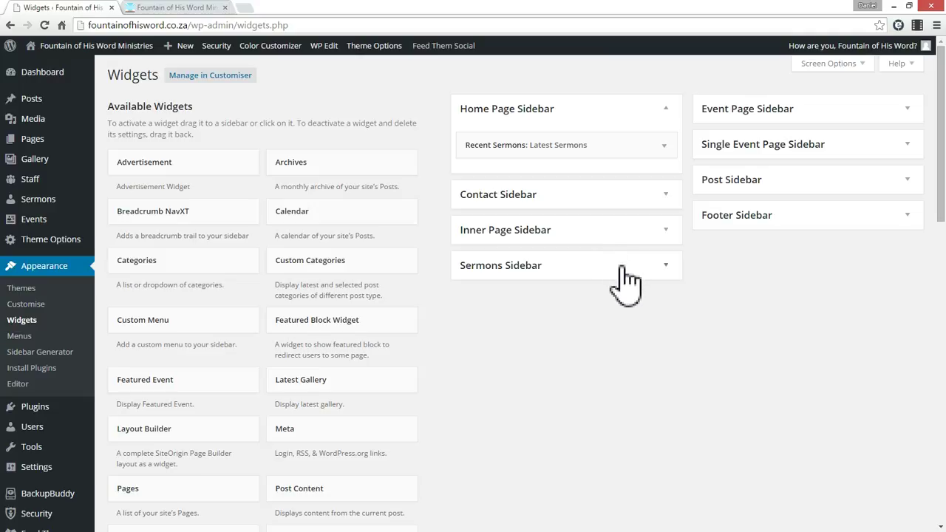
pyautogui.click(794, 217)
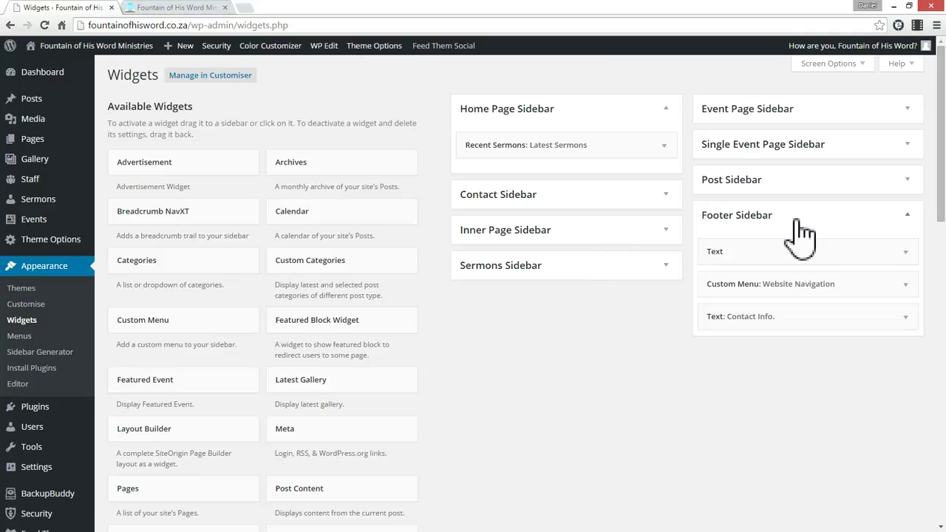
# Compare the public footer's Contact Info. column with the Footer Sidebar widget list
pyautogui.click(198, 6)
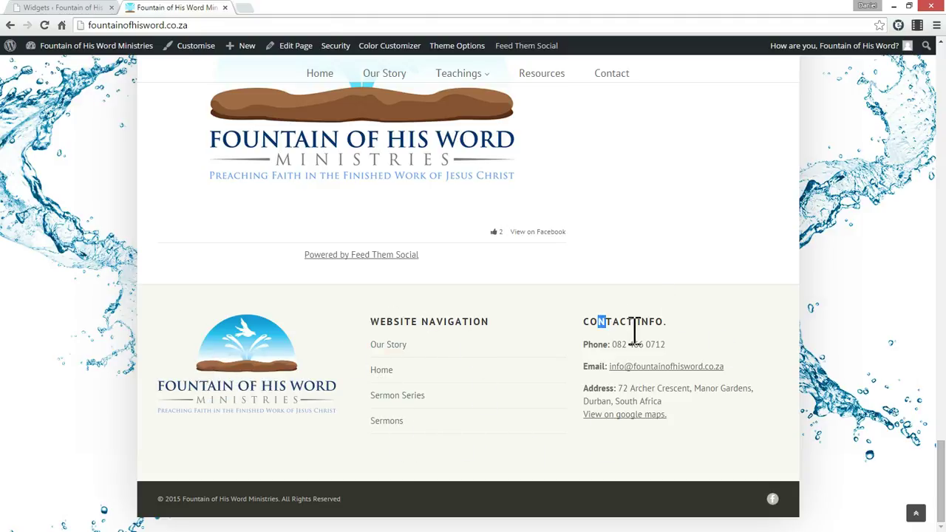
pyautogui.moveTo(634, 330); pyautogui.dragTo(697, 433)
pyautogui.click(701, 423)
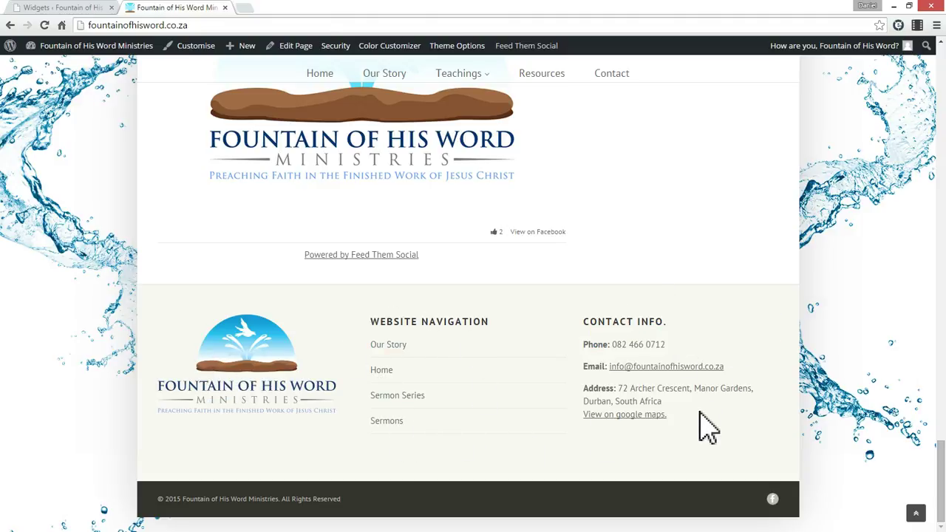
pyautogui.click(99, 8)
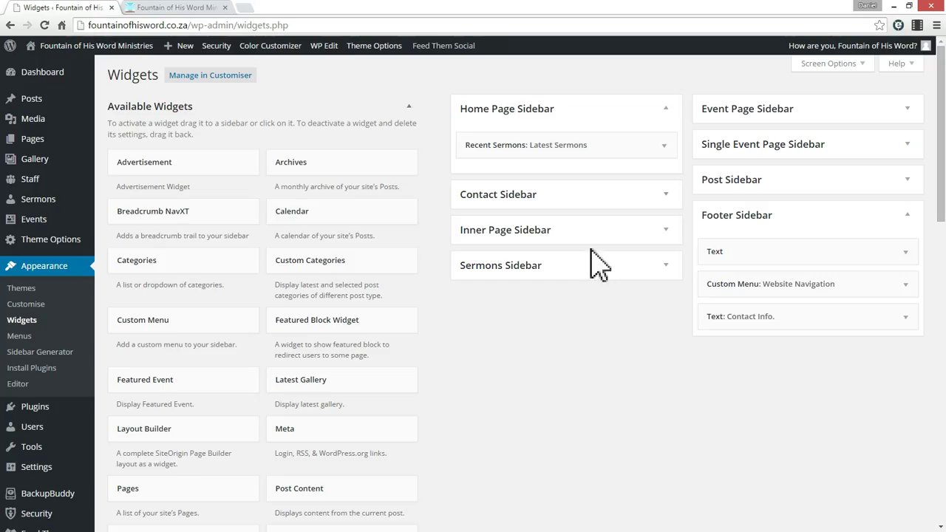
# Examine the settings of the Footer Sidebar's logo Text, Website Navigation and Contact Info. widgets, closing each one again
pyautogui.click(906, 252)
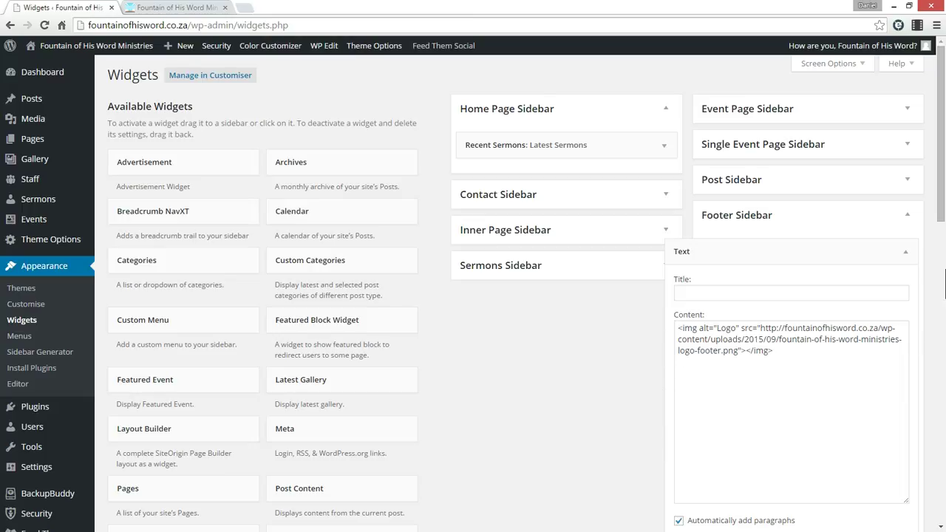
pyautogui.click(907, 254)
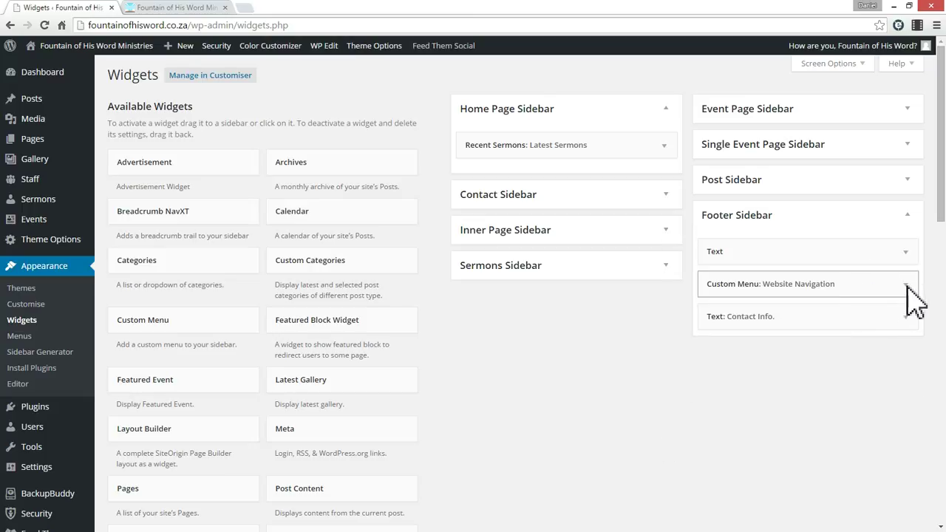
pyautogui.click(906, 284)
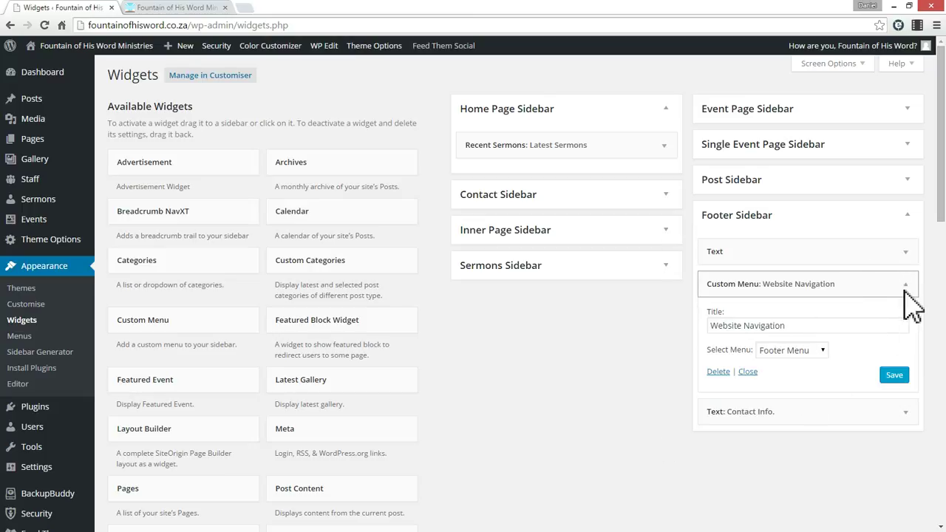
pyautogui.click(905, 285)
pyautogui.click(906, 317)
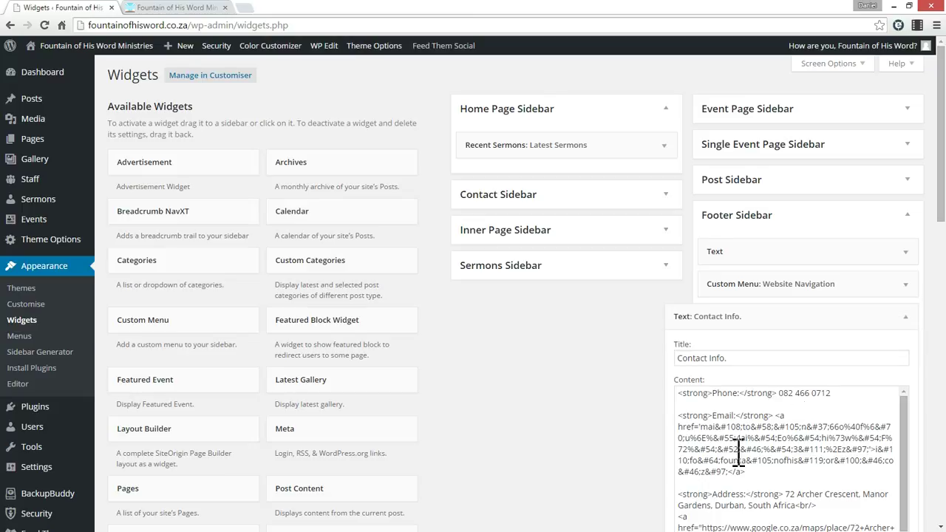
pyautogui.scroll(-3, 786, 443)
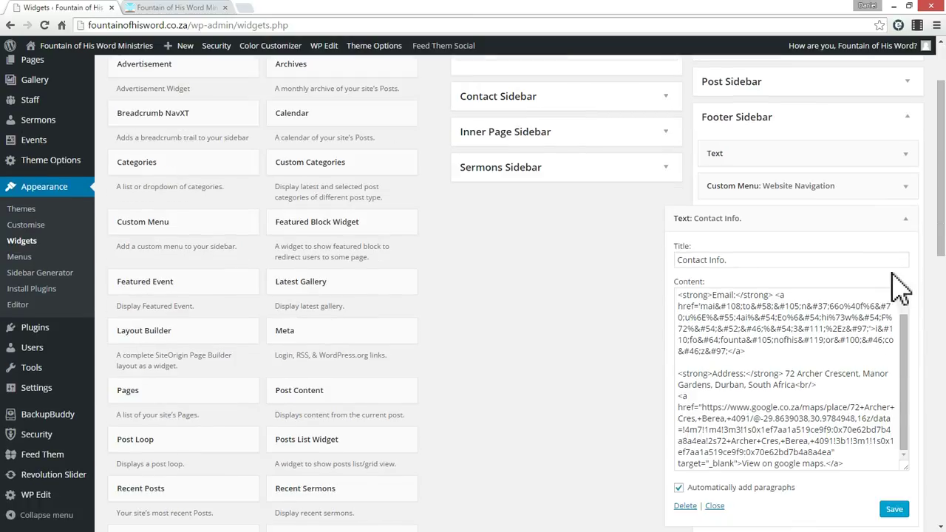
pyautogui.click(906, 220)
pyautogui.scroll(2, 559, 338)
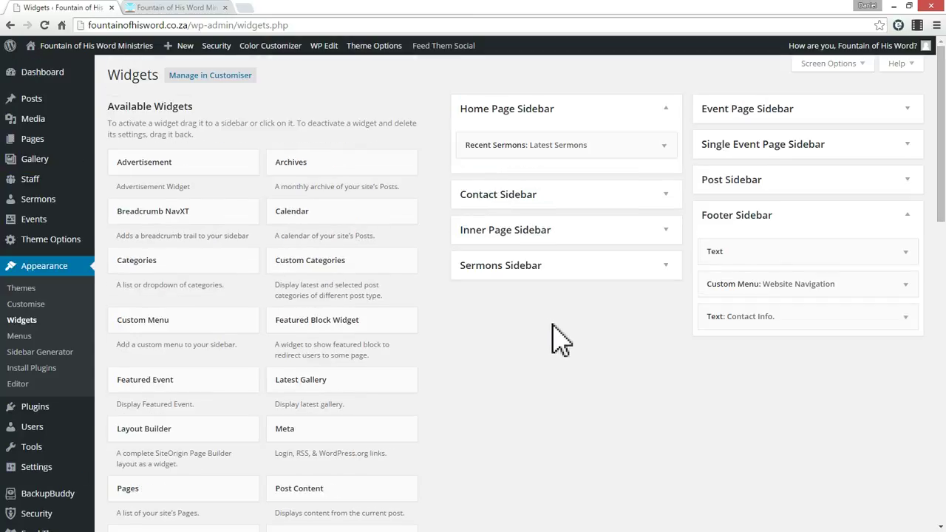
# Load the Sermons list in the admin and open the Sermons page under Teachings on the public site
pyautogui.moveTo(43, 207)
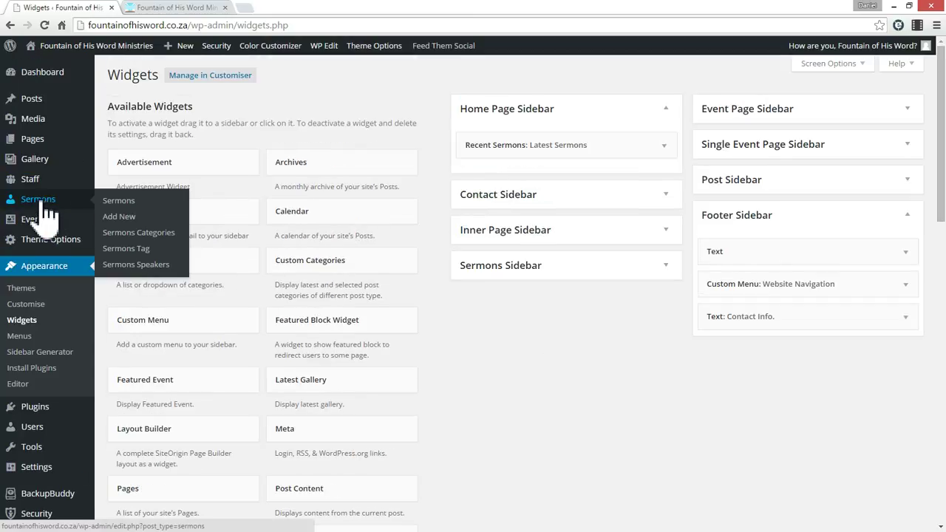
pyautogui.click(131, 205)
pyautogui.click(212, 8)
pyautogui.scroll(5, 517, 214)
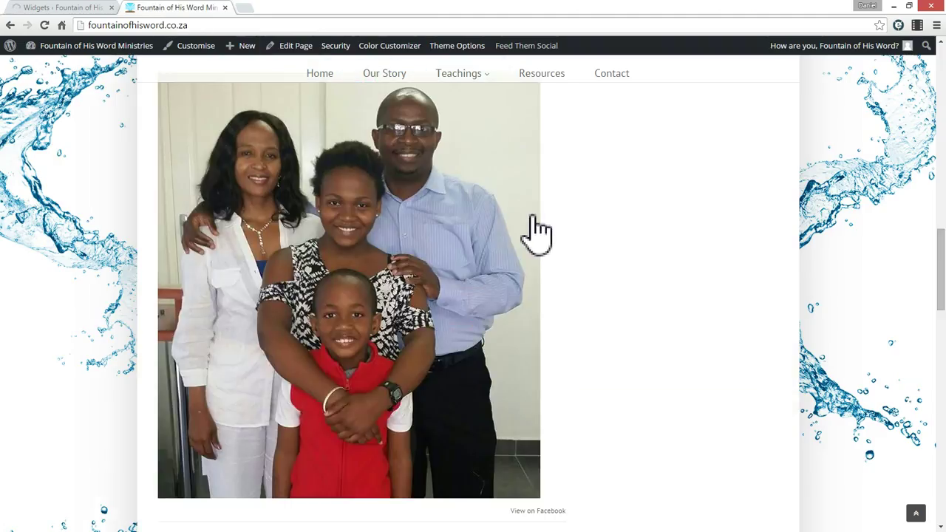
pyautogui.scroll(5, 537, 231)
pyautogui.moveTo(454, 170)
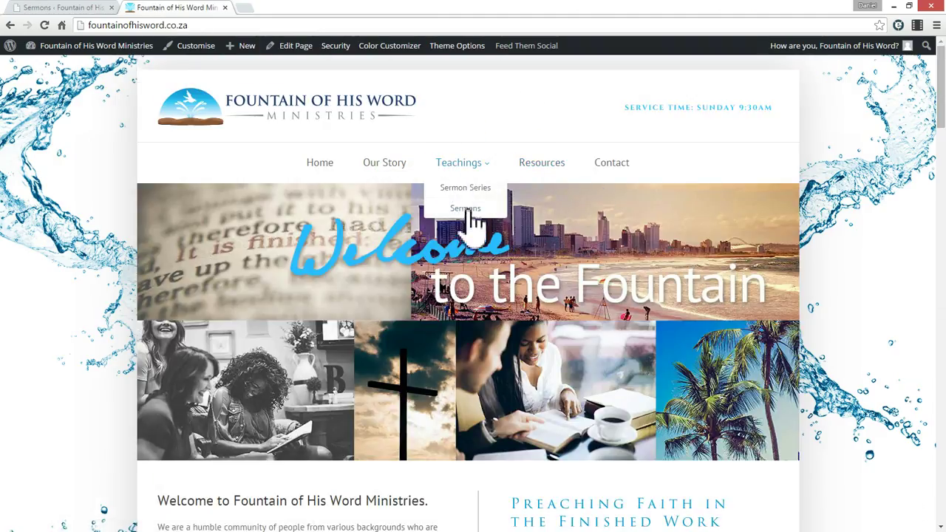
pyautogui.click(467, 210)
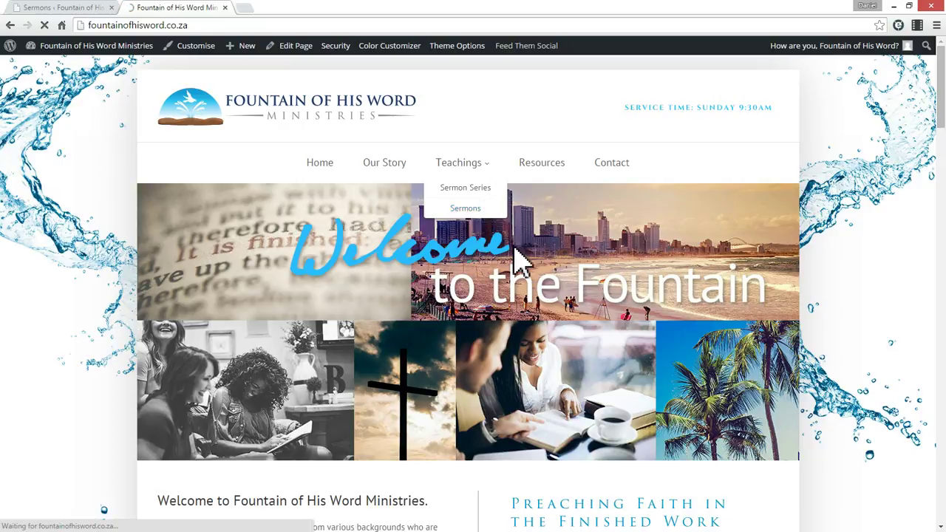
# Look over the public Sermons page, from its filters to the Soundcloud Test Sermon and Love Revealed entries
pyautogui.scroll(-3, 431, 375)
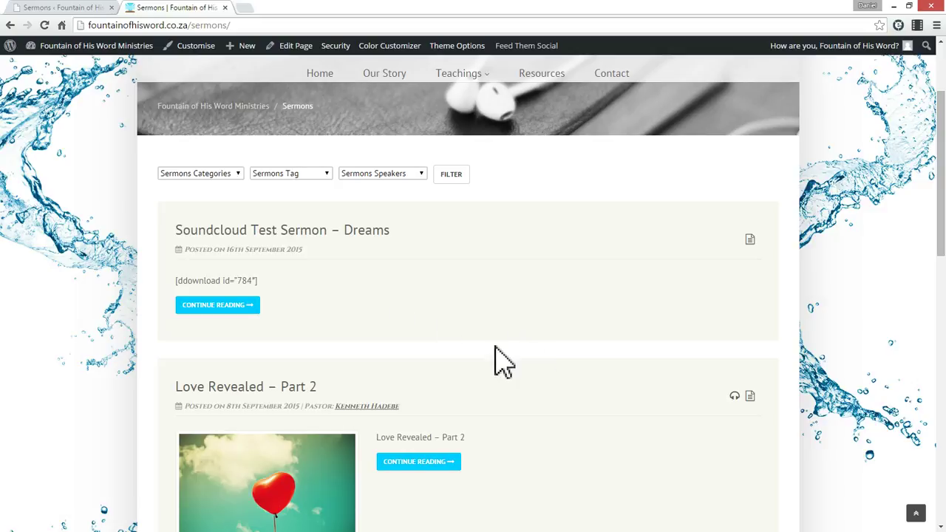
pyautogui.scroll(2, 464, 386)
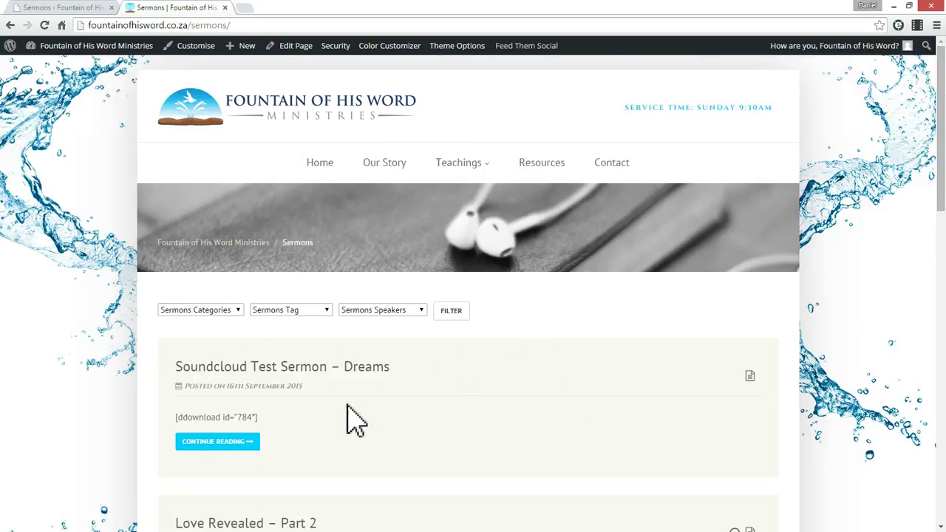
pyautogui.scroll(-3, 559, 417)
pyautogui.scroll(1, 560, 416)
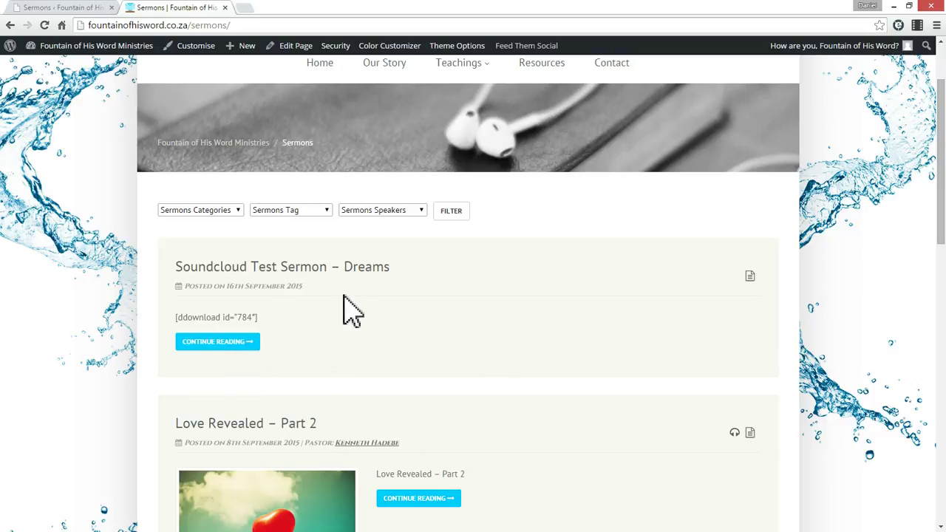
pyautogui.scroll(1, 458, 252)
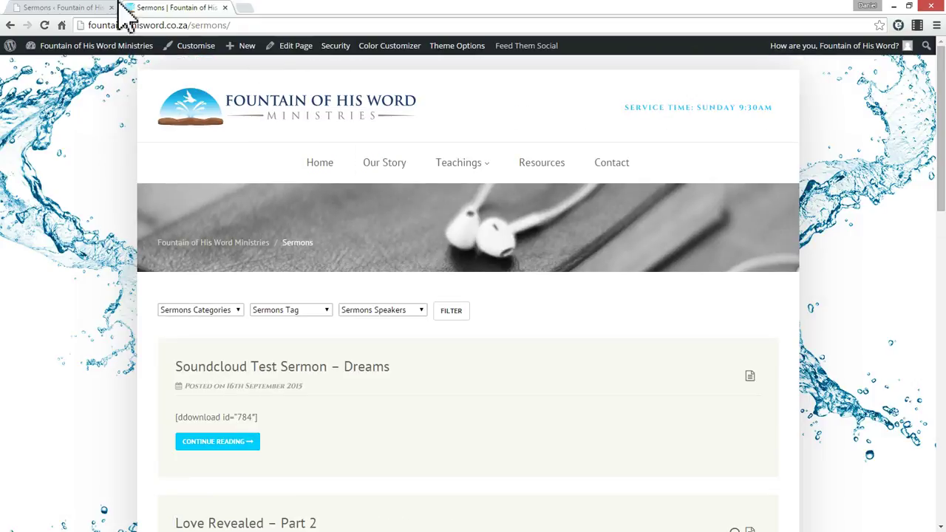
# Create a new sermon item from the admin Sermons list and title it "Test Sermon"
pyautogui.click(74, 7)
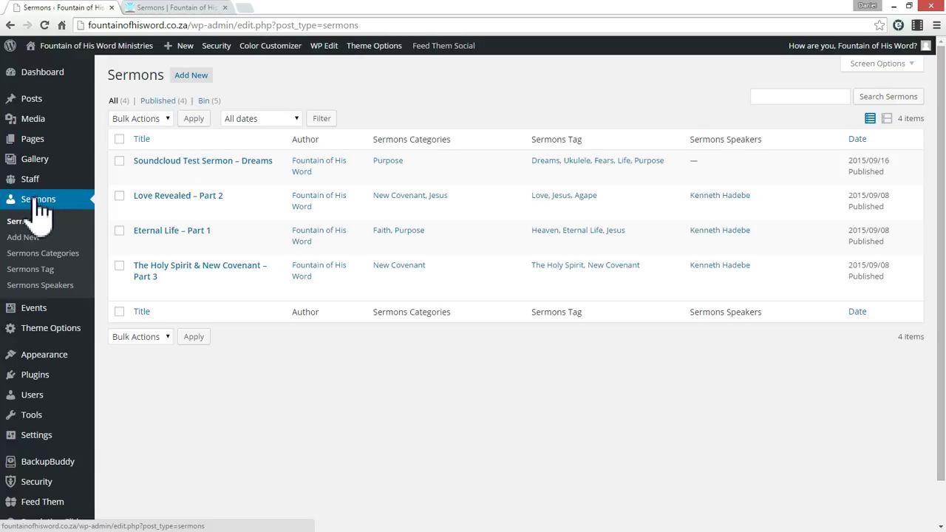
pyautogui.click(194, 77)
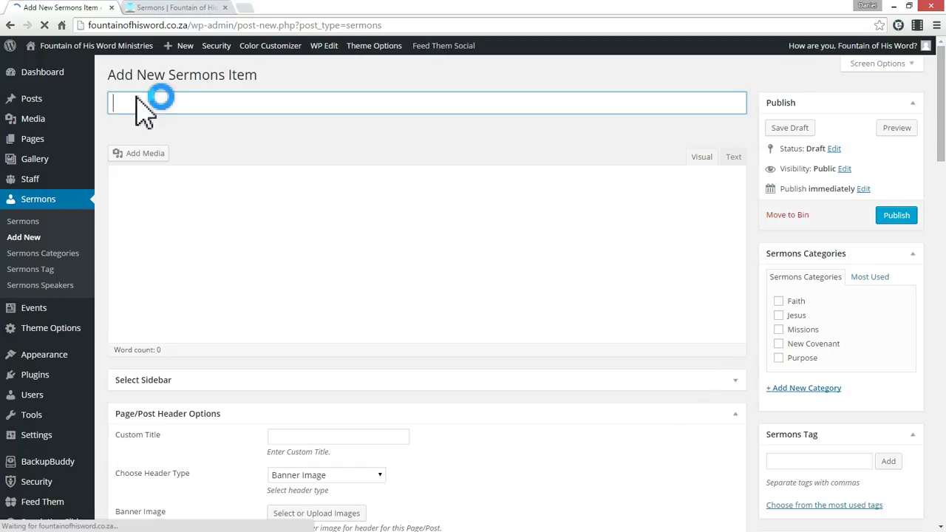
pyautogui.write('Tesy')
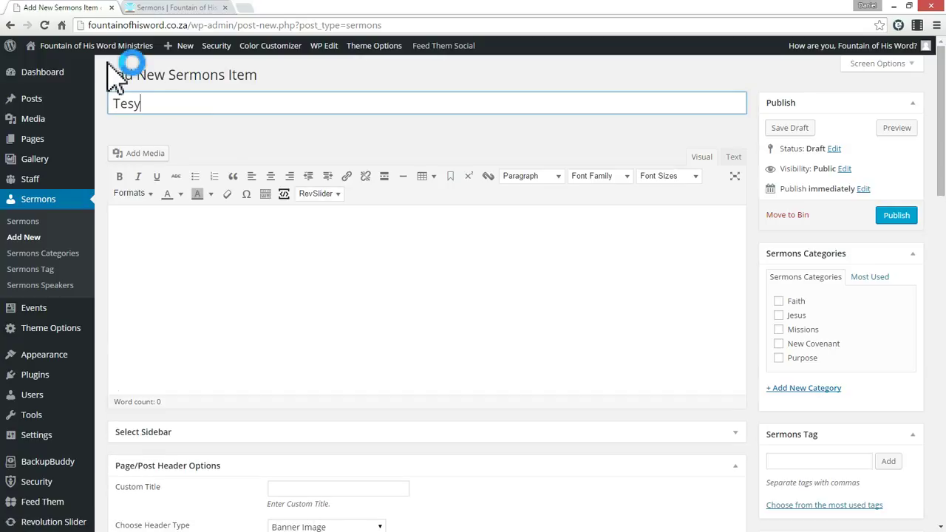
pyautogui.press('BackSpace')
pyautogui.write('t Sermon')
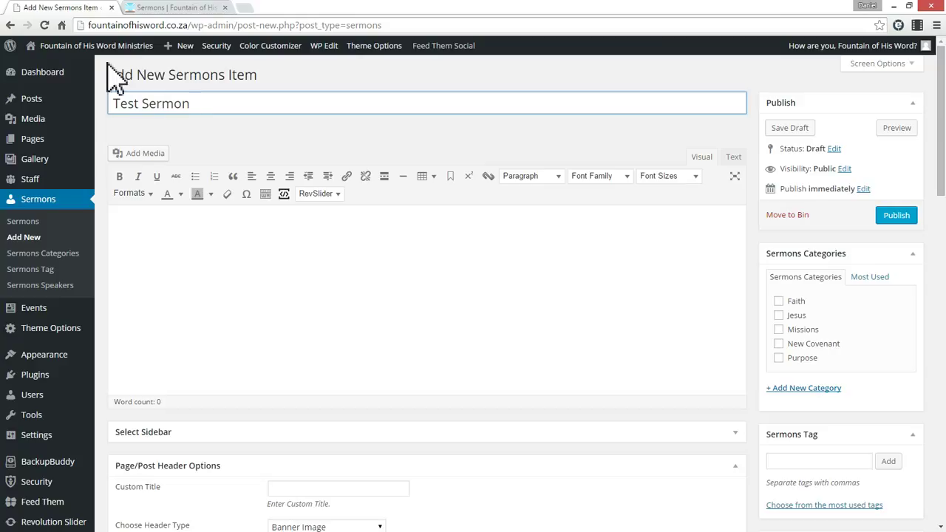
pyautogui.click(307, 247)
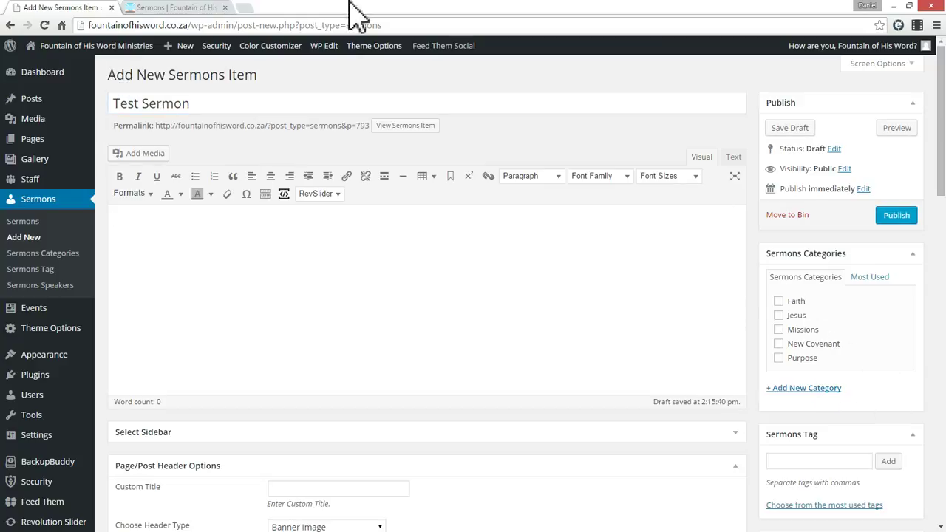
# Review the public Sermons page's category filter and the sermon entries from Soundcloud Test Sermon down to The Holy Spirit & New Covenant
pyautogui.click(185, 9)
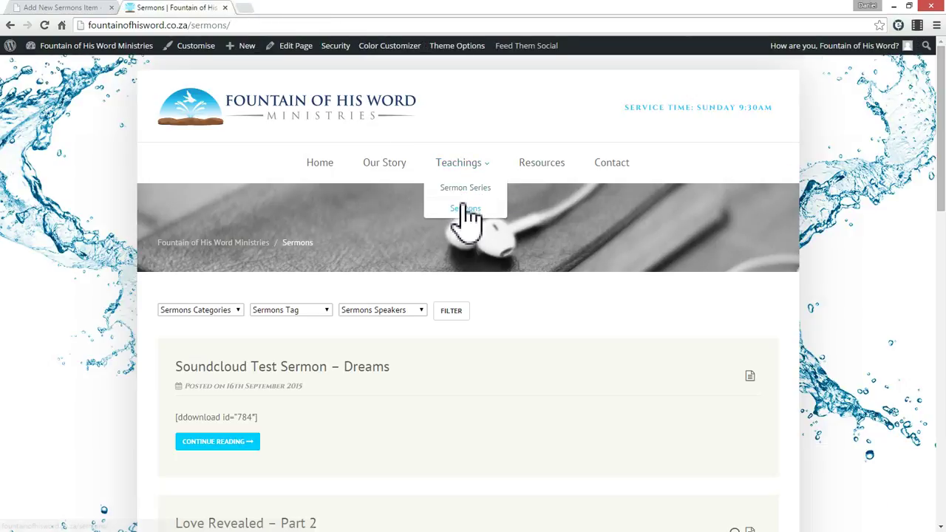
pyautogui.click(465, 210)
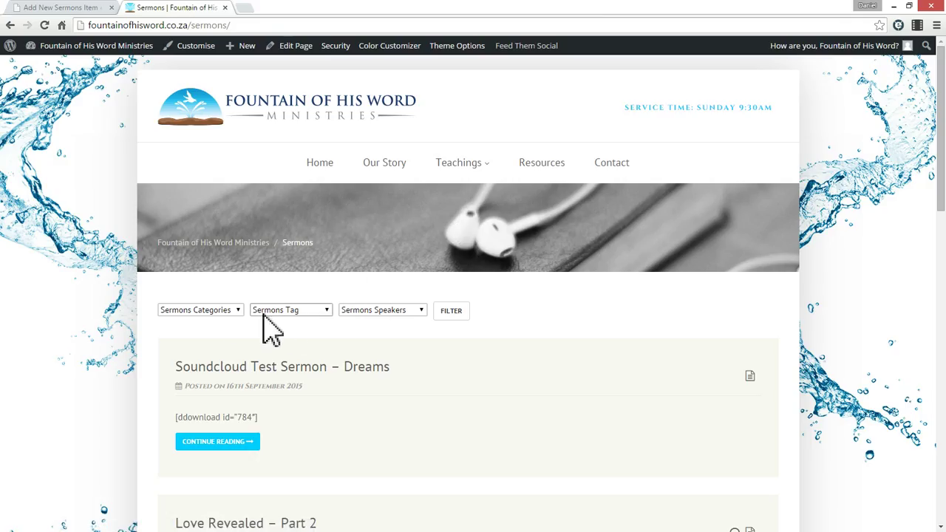
pyautogui.click(220, 310)
pyautogui.click(361, 368)
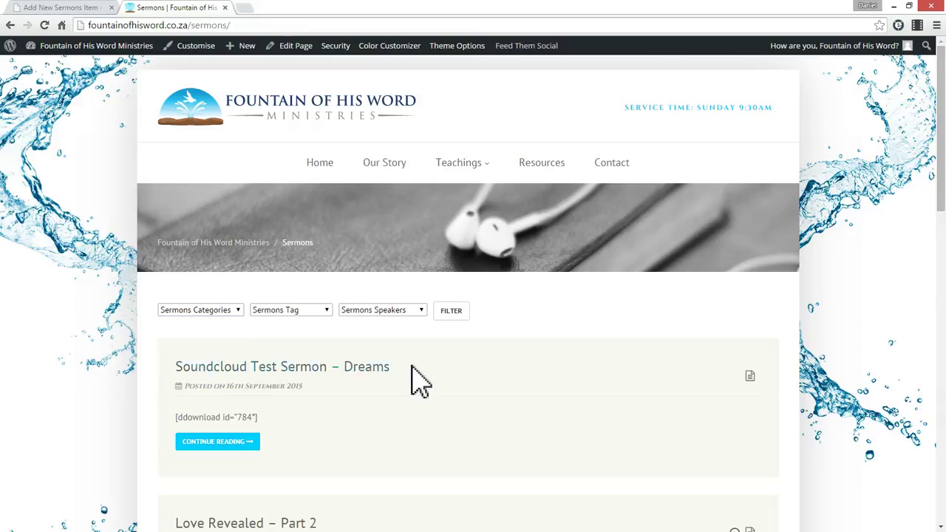
pyautogui.scroll(-4, 414, 370)
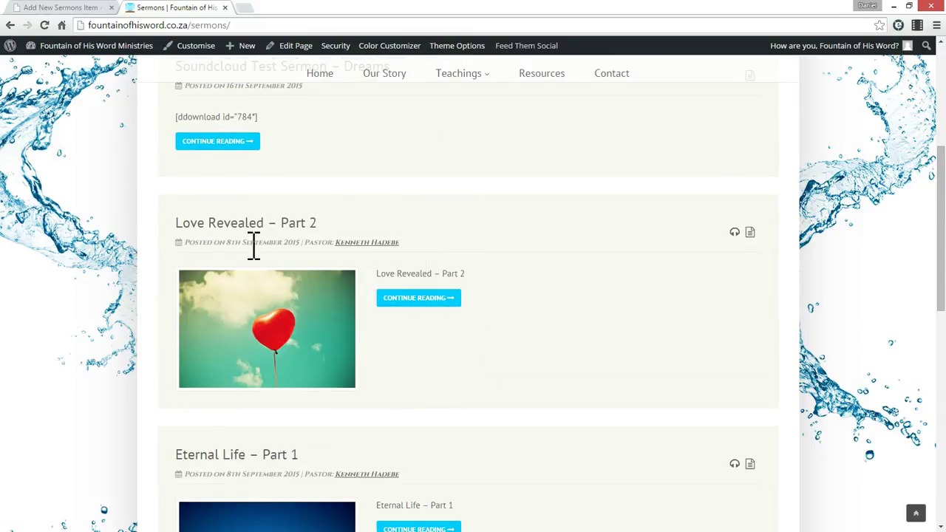
pyautogui.scroll(-3, 435, 280)
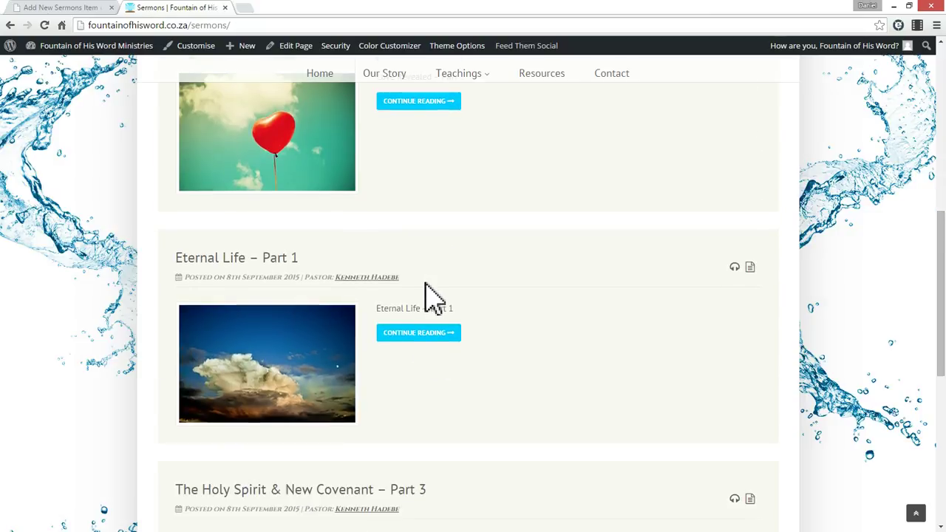
pyautogui.scroll(15, 426, 286)
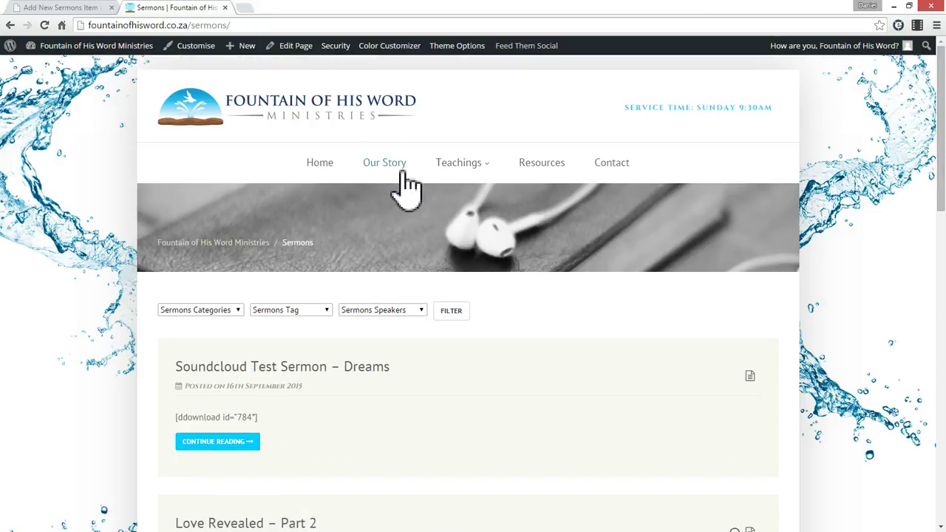
# Open the public Sermon Series page under Teachings and view its album entries
pyautogui.moveTo(452, 169)
pyautogui.click(453, 188)
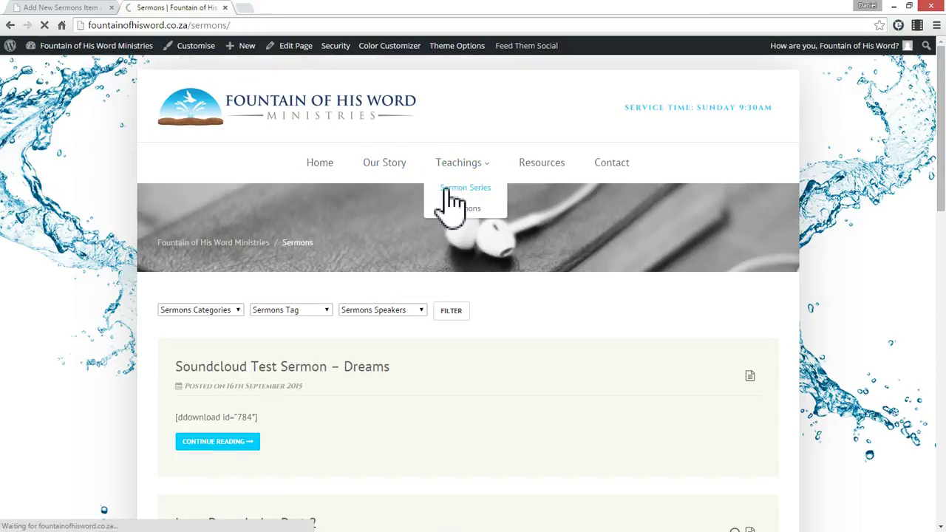
pyautogui.scroll(-1, 422, 348)
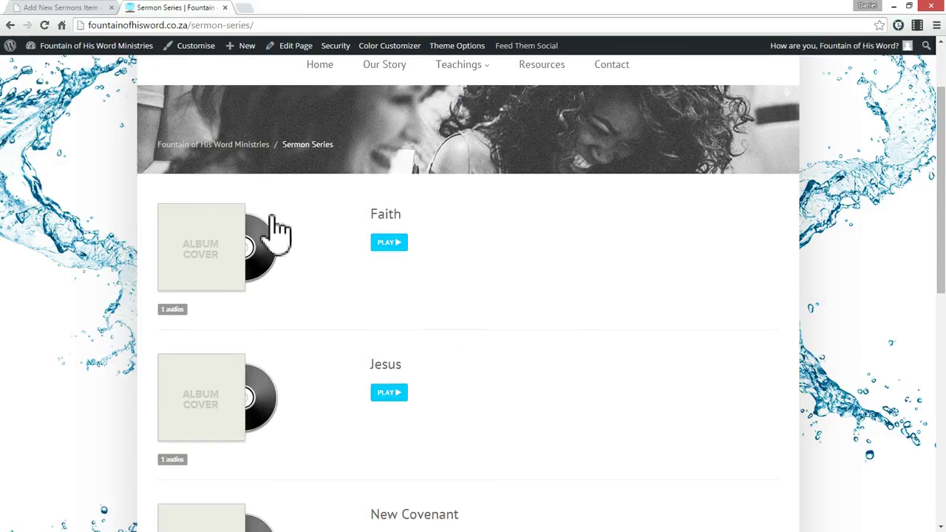
# Compare the category options in the sermon editor with the series albums listed on the public Sermon Series page
pyautogui.click(74, 7)
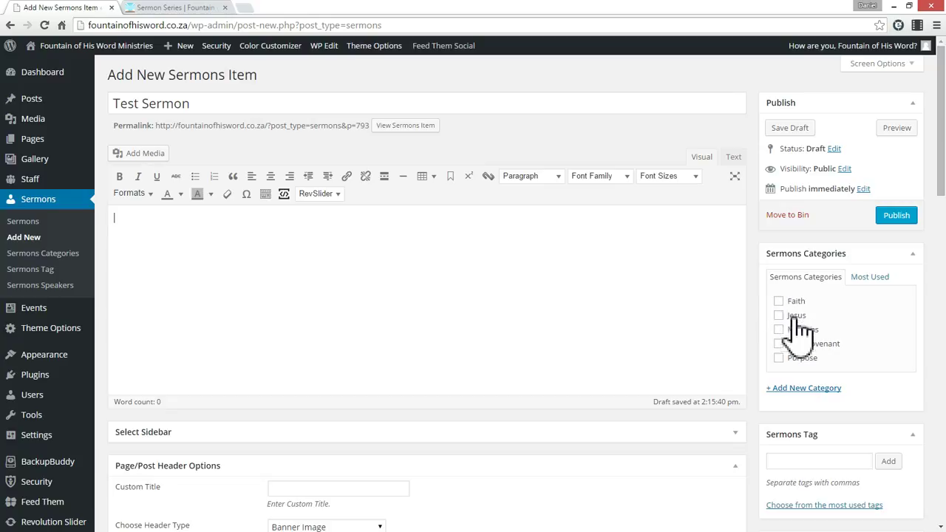
pyautogui.click(194, 9)
pyautogui.scroll(2, 425, 280)
pyautogui.scroll(-4, 352, 286)
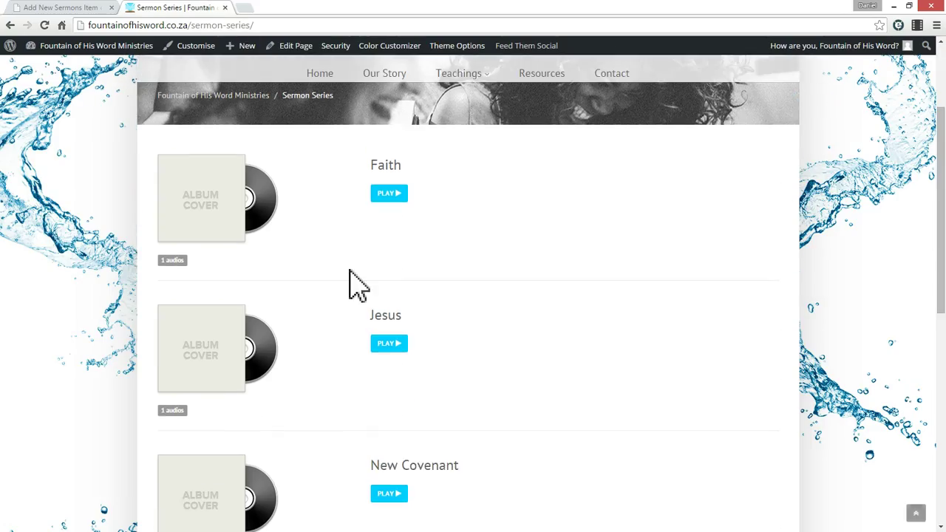
pyautogui.scroll(-4, 403, 311)
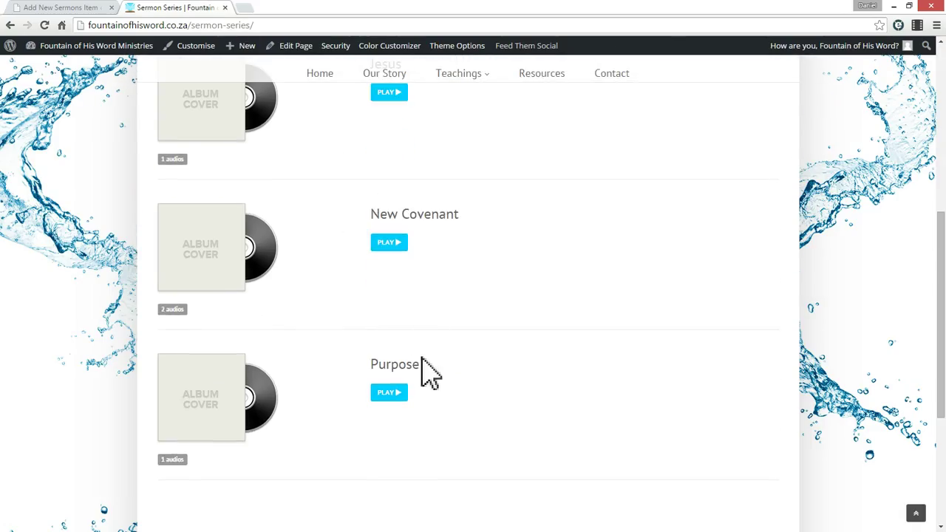
pyautogui.scroll(1, 425, 362)
pyautogui.scroll(5, 435, 352)
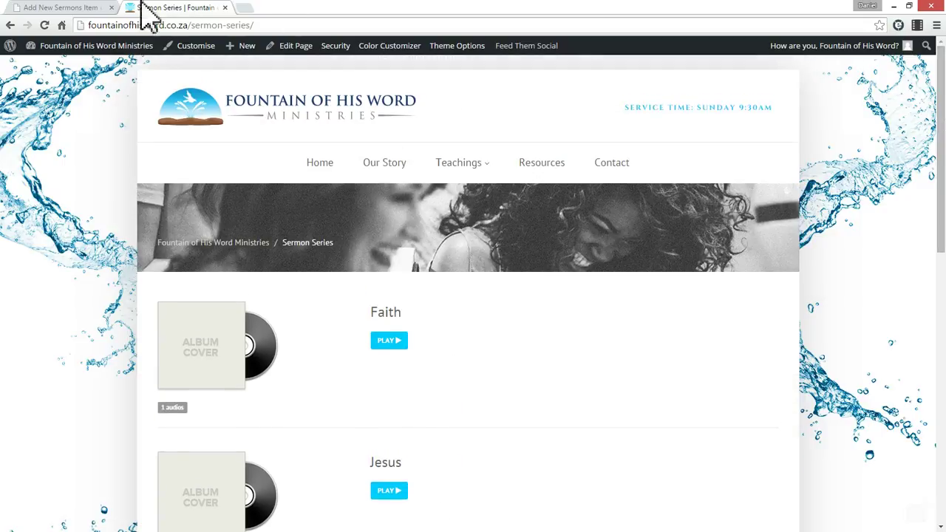
pyautogui.click(96, 8)
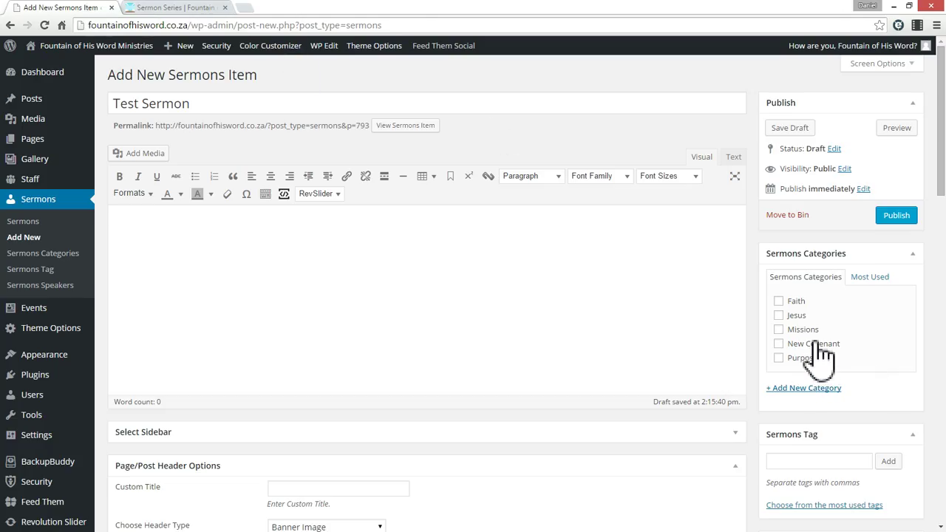
pyautogui.click(152, 8)
pyautogui.scroll(-5, 492, 286)
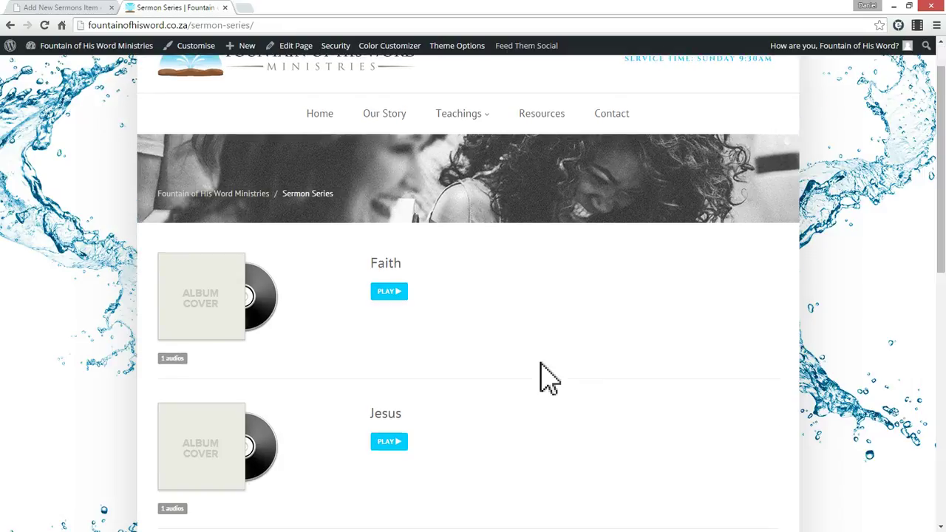
pyautogui.click(72, 8)
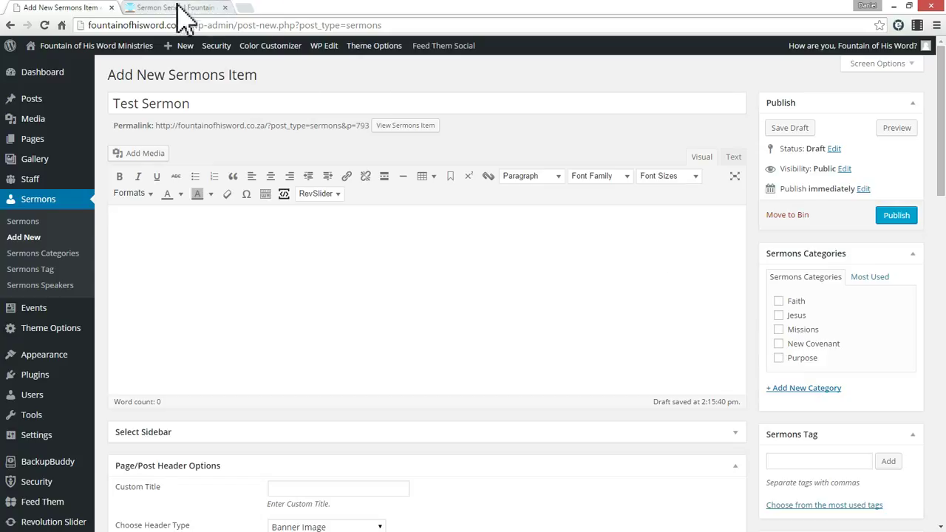
# Create a sermon category named "2 Corinthians Sermon Series" and assign only that category to the sermon
pyautogui.click(779, 329)
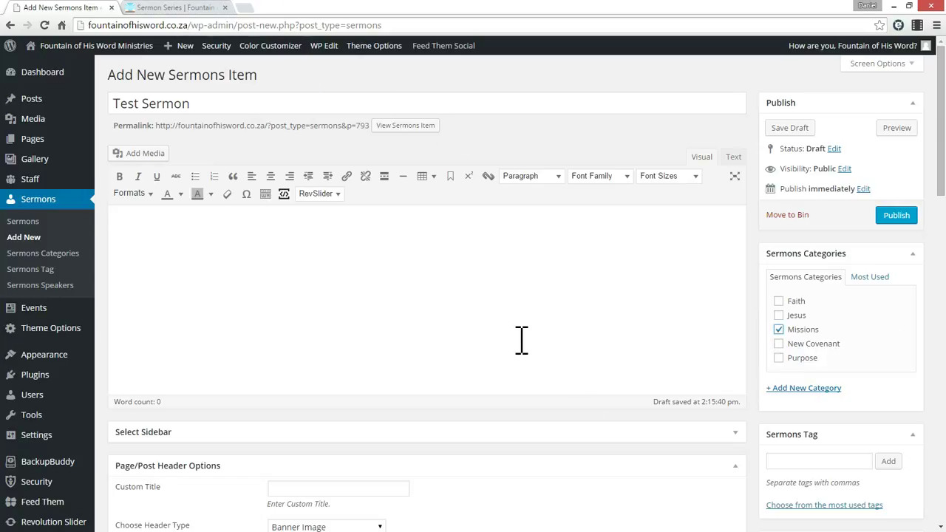
pyautogui.click(778, 330)
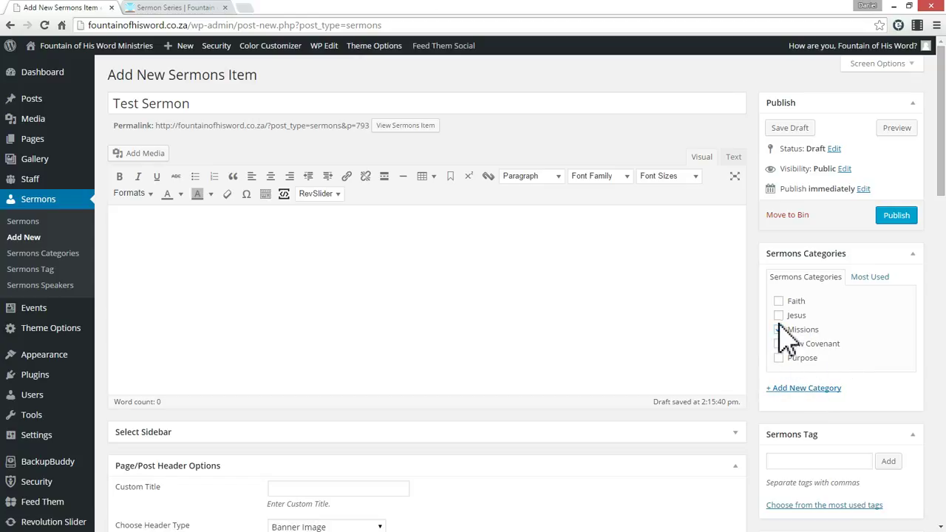
pyautogui.click(804, 390)
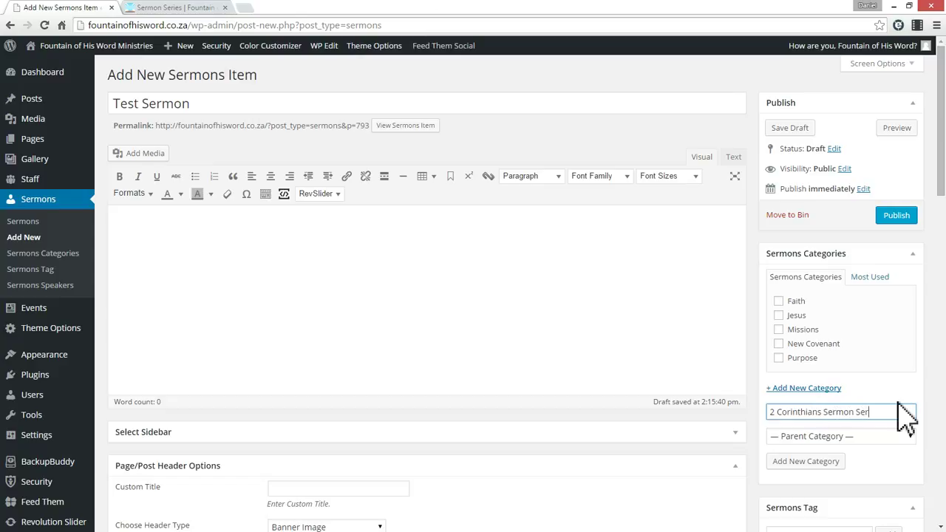
pyautogui.click(806, 469)
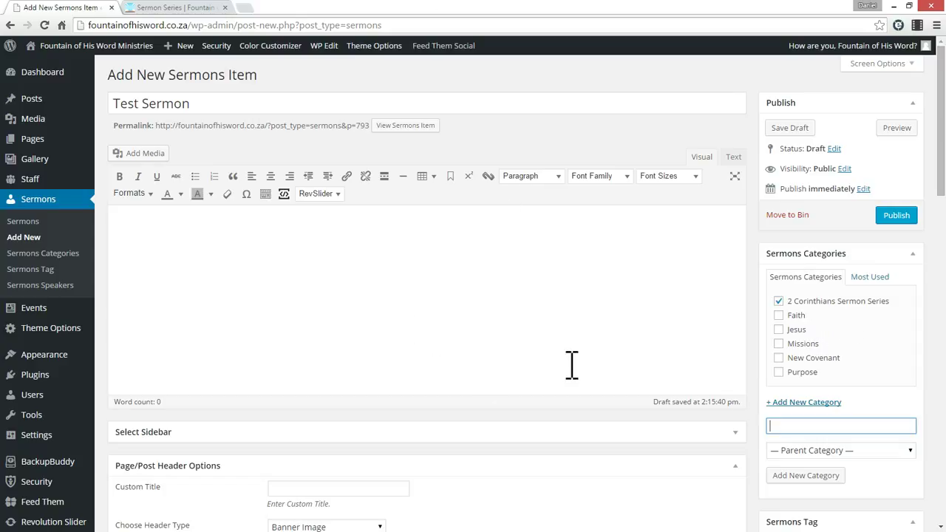
pyautogui.click(542, 355)
# Assign the only listed speaker to the sermon under Sermons Speakers
pyautogui.scroll(-1, 813, 354)
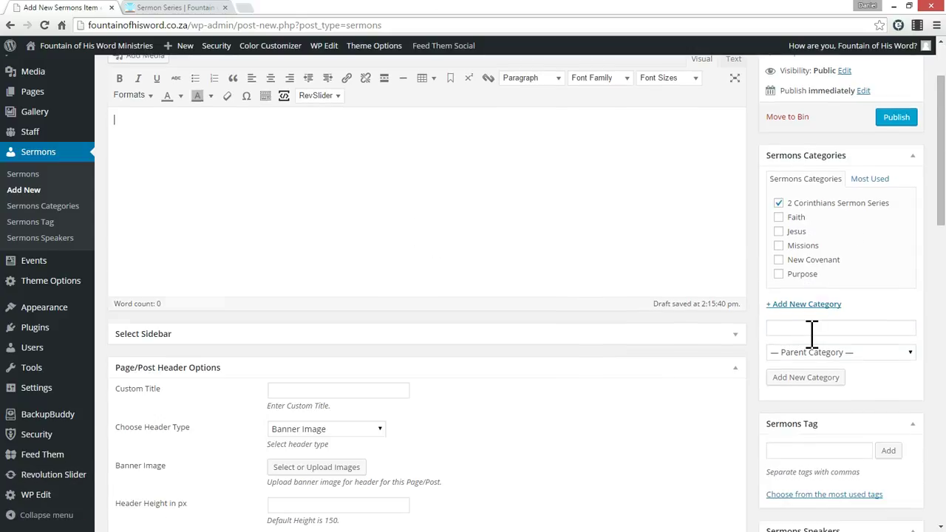
pyautogui.scroll(-1, 812, 426)
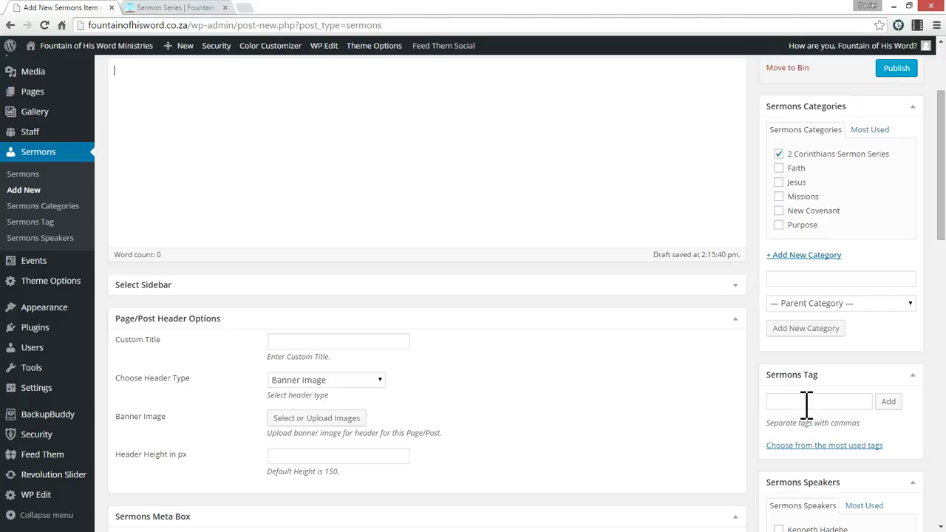
pyautogui.click(807, 401)
pyautogui.scroll(-2, 808, 402)
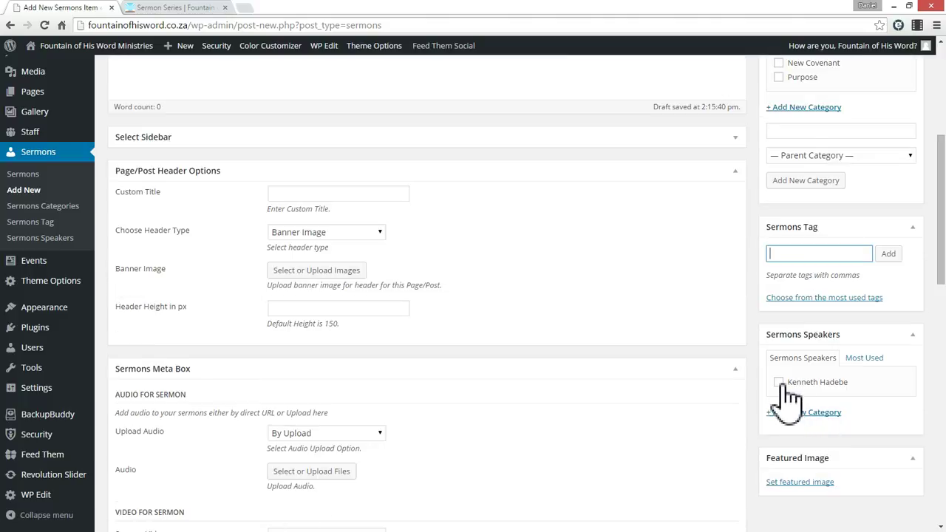
pyautogui.click(779, 382)
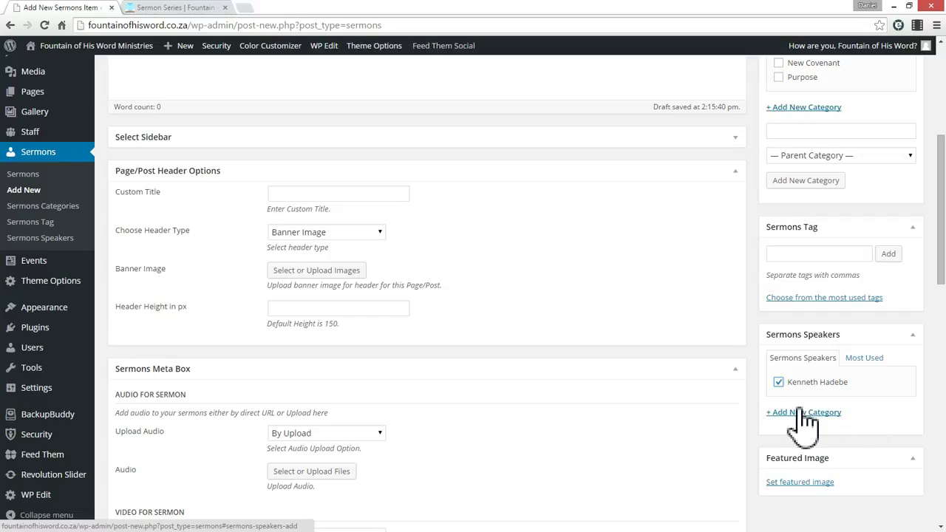
# Set the orange and purple watercolour picture from the media library as the sermon's featured image
pyautogui.click(819, 485)
pyautogui.click(77, 181)
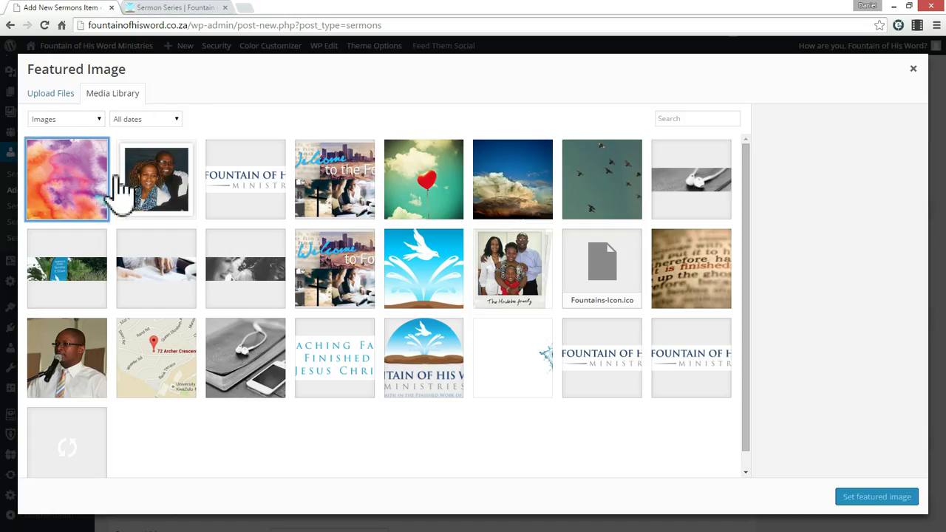
pyautogui.click(875, 495)
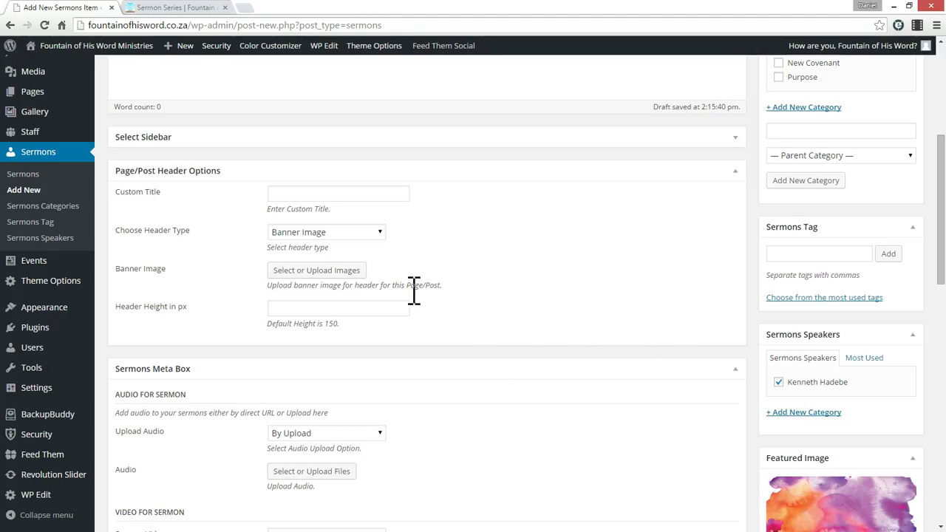
pyautogui.scroll(1, 451, 304)
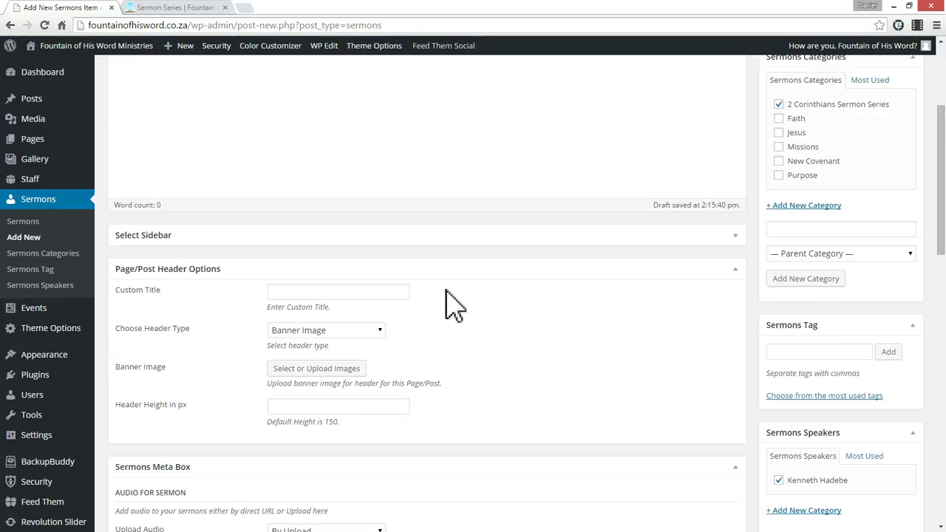
pyautogui.click(291, 294)
pyautogui.scroll(2, 288, 266)
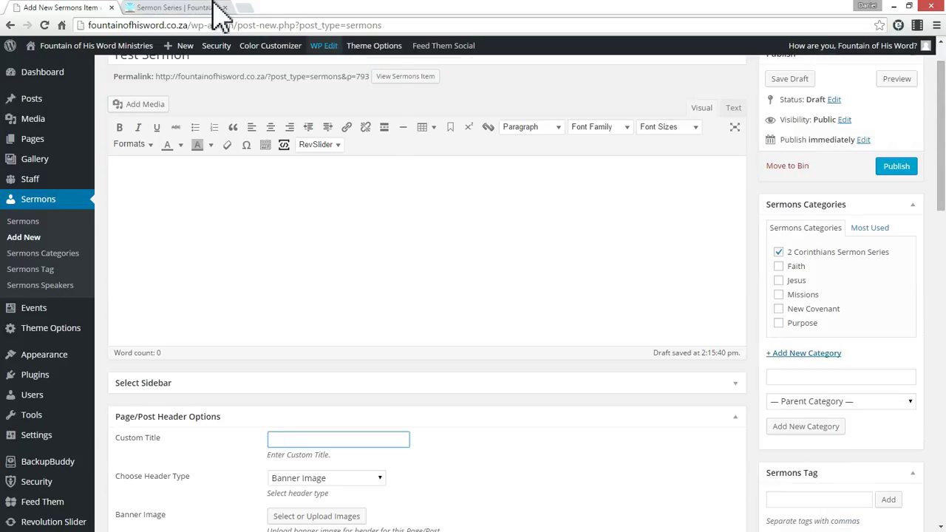
# Fill the sermon's content with the lorem ipsum text copied from the text layer open in Photoshop
pyautogui.click(223, 248)
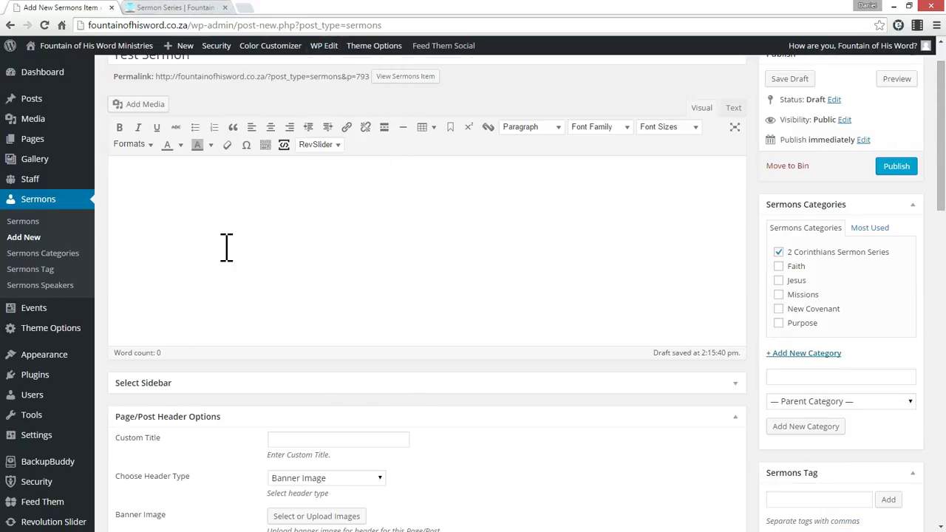
pyautogui.scroll(-1, 422, 321)
pyautogui.scroll(1, 416, 305)
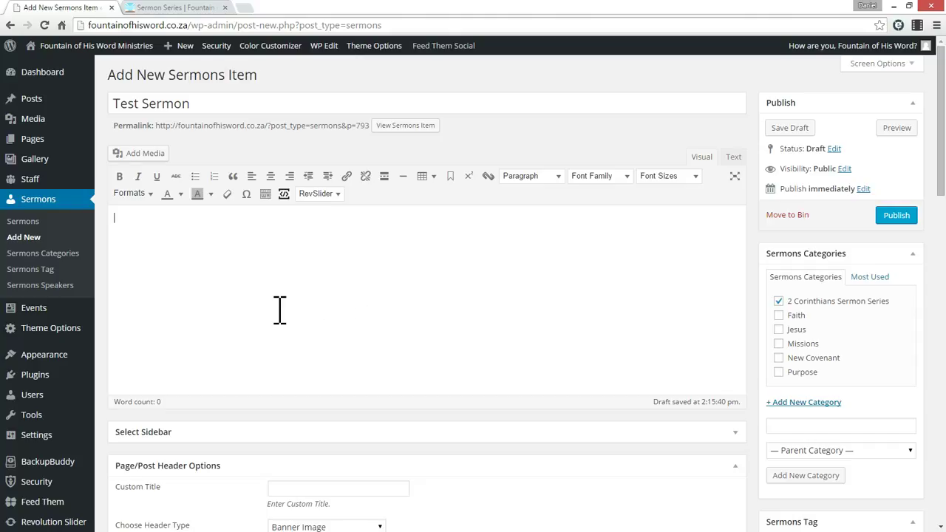
pyautogui.scroll(-1, 469, 287)
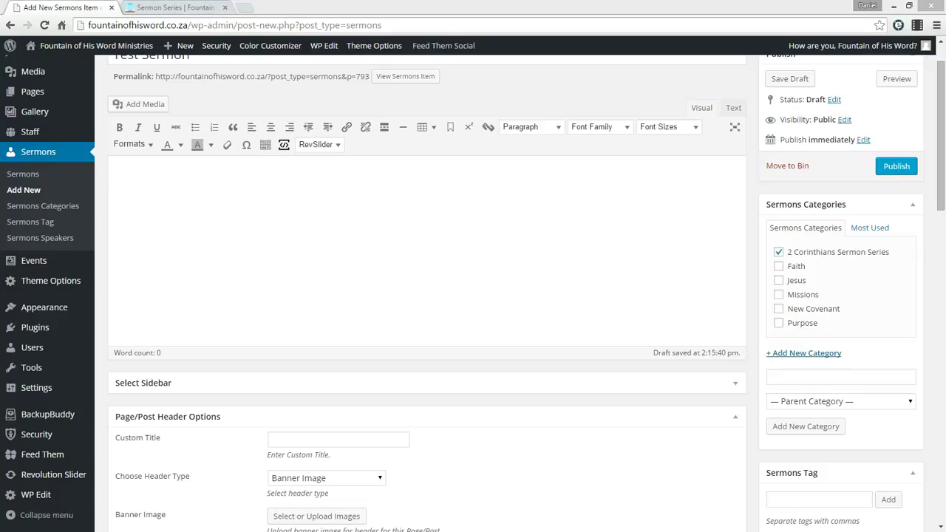
pyautogui.hotkey('alt', 'Tab')
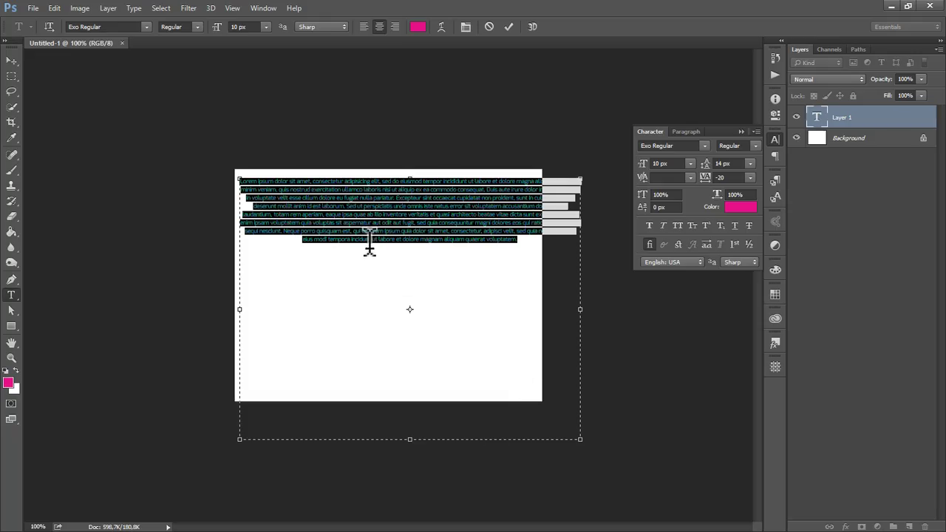
pyautogui.click(892, 6)
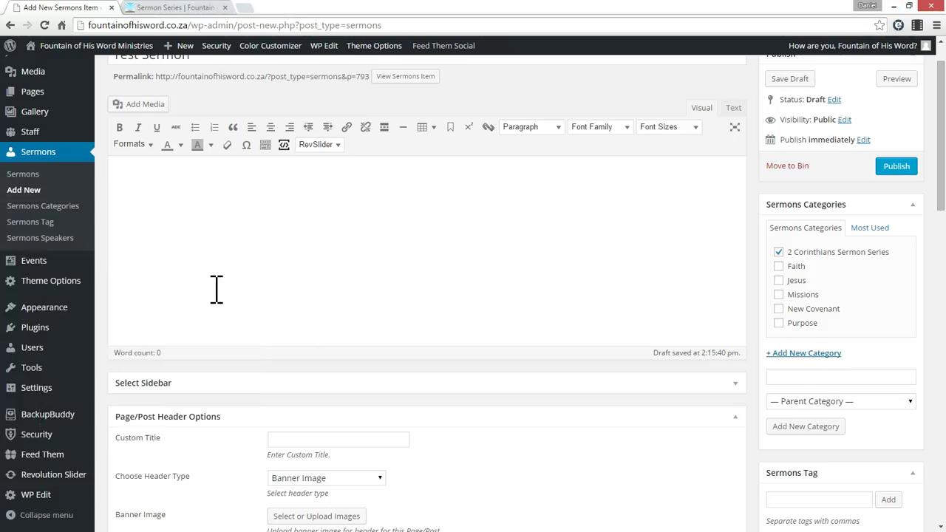
pyautogui.write('Lorem ipsum dolor sit amet, consectetur adipisicing elit, sed do eiusmod tempor incididunt ut labore et dolore magna aliqua. Ut enim ad minim veniam, quis nostrud exercitation ullamco laboris nisi ut aliquip ex ea commodo consequat. Duis aute irure dolor in reprehenderit in voluptate velit esse cillum dolore eu fugiat nulla pariatur. Excepteur sint occaecat cupidatat non proident, sunt in culpa qui officia deserunt mollit anim id est laborum. Sed ut perspiciatis unde omnis iste natus error sit voluptatem accusantium doloremque laudantium, totam rem aperiam, eaque ipsa quae ab illo inventore veritatis et quasi architecto beatae vitae dicta sunt explicabo. Nemo enim ipsam voluptatem quia voluptas sit aspernatur aut odit aut fugit, sed quia consequuntur magni dolores eos qui ratione voluptatem sequi nesciunt. Neque porro quisquam est, qui dolorem ipsum quia dolor sit amet, consectetur, adipisci velit, sed quia non numquam eius modi tempora incidunt ut labore et dolore magnam aliquam quaerat voluptatem.')
pyautogui.scroll(1, 315, 310)
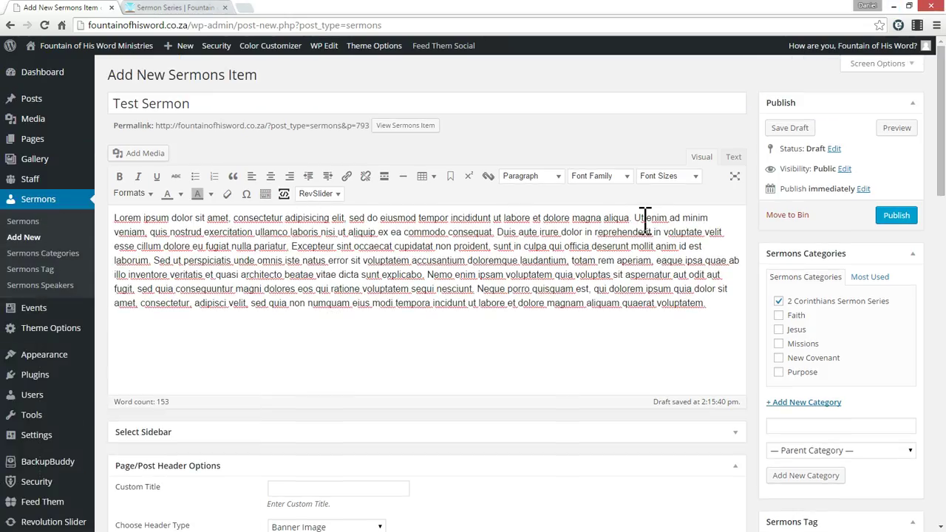
# View the sermon's content in the plain Text editor mode and return to the Visual mode
pyautogui.hotkey('ctrl', 'a')
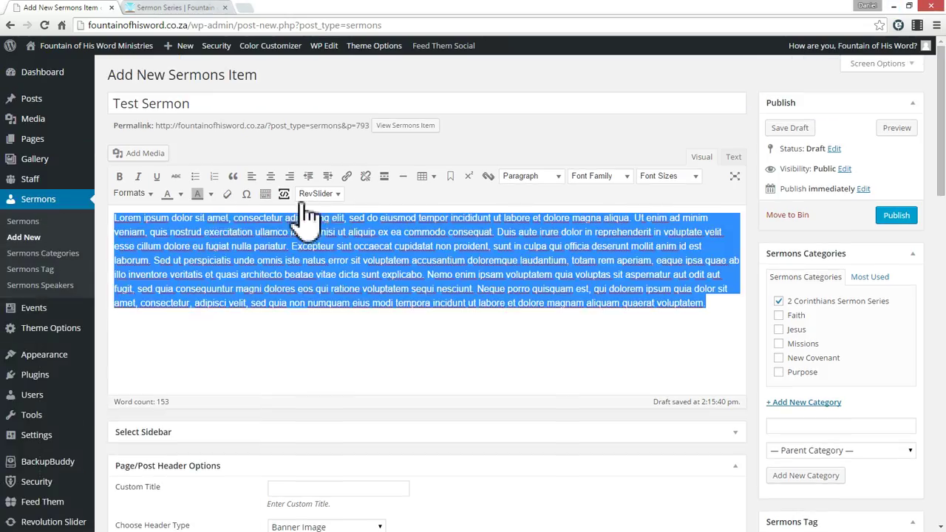
pyautogui.click(334, 326)
pyautogui.click(720, 159)
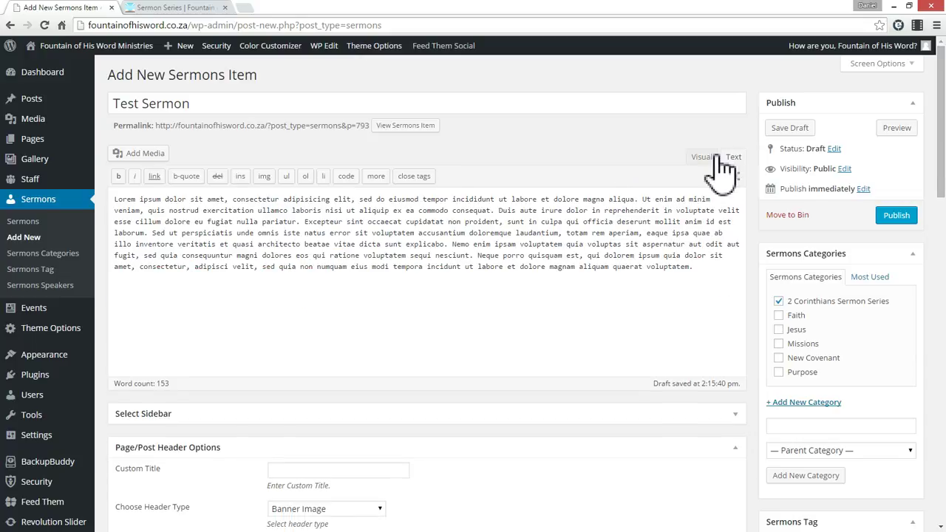
pyautogui.click(714, 157)
# Split the sermon text into four paragraphs, with breaks before "Duis aute", "Nemo enim" and "Neque porro"
pyautogui.click(500, 231)
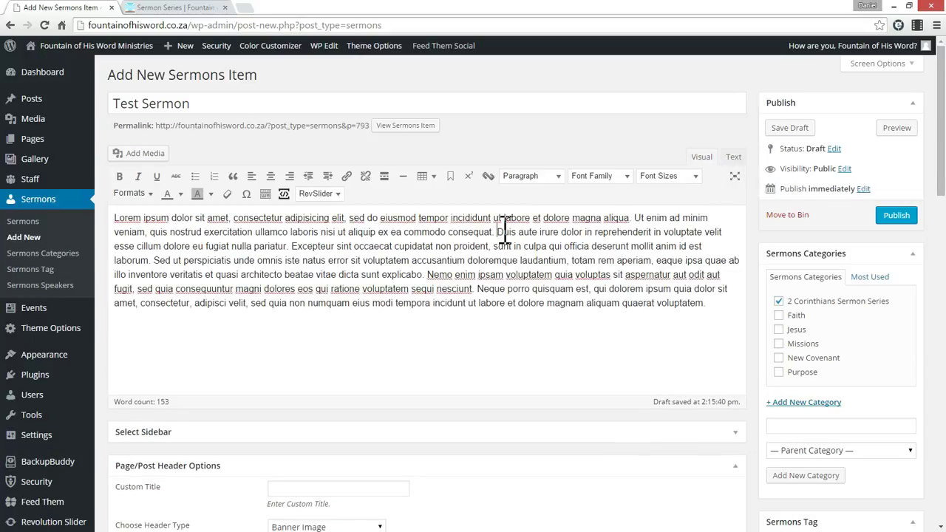
pyautogui.press('Return')
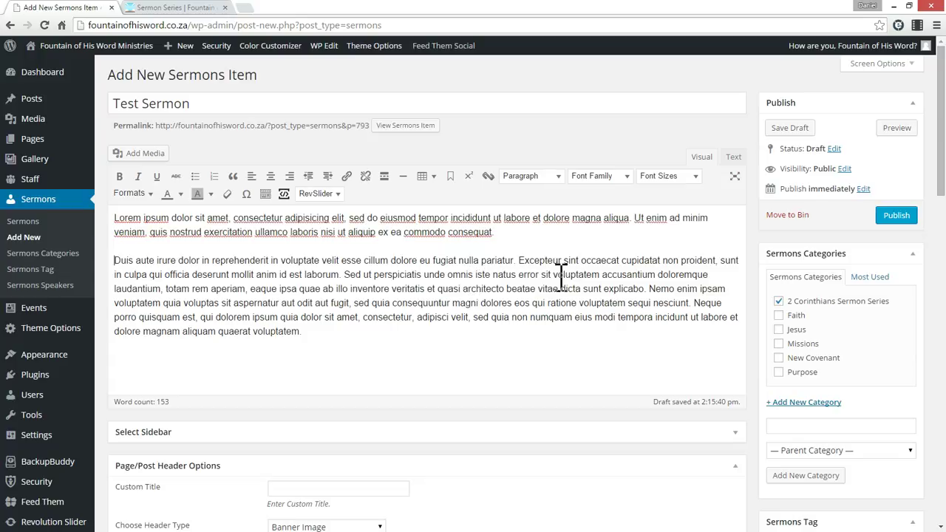
pyautogui.click(651, 288)
pyautogui.press('Return')
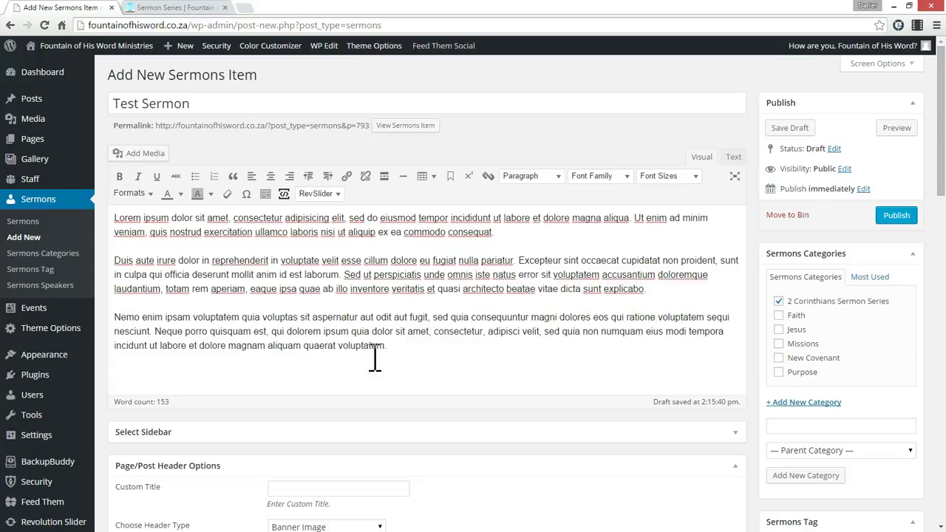
pyautogui.click(156, 331)
pyautogui.press('Return')
# Make the last paragraph, starting with "Neque porro quisquam est", bold
pyautogui.moveTo(399, 380); pyautogui.dragTo(111, 355)
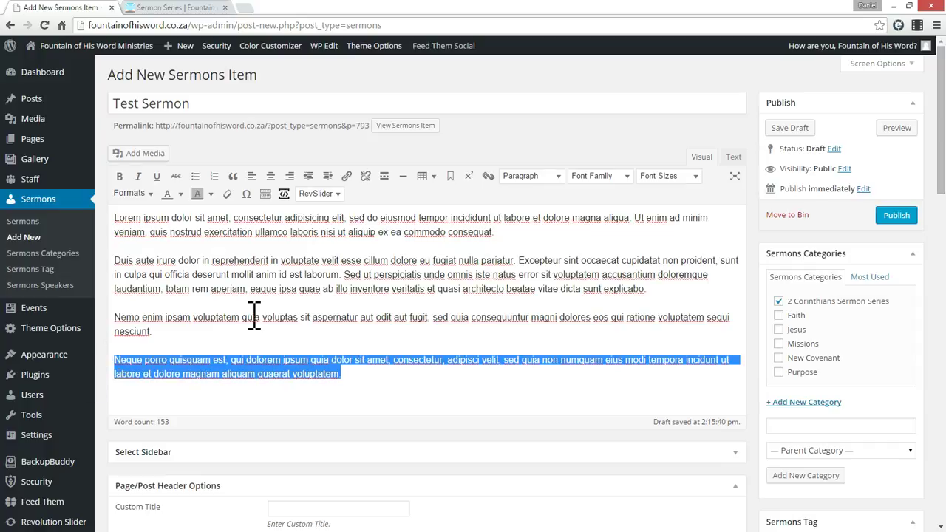
pyautogui.click(120, 177)
pyautogui.click(442, 261)
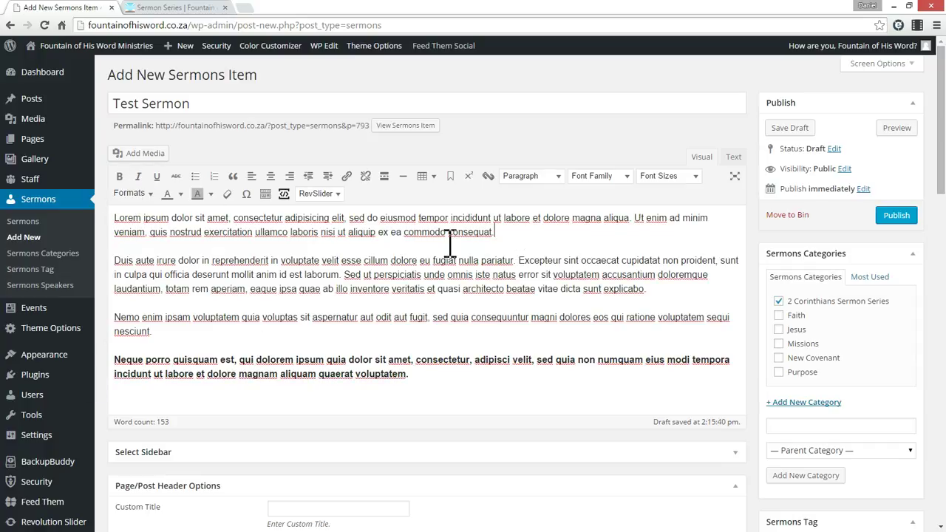
# Format the first paragraph, starting with "Lorem ipsum dolor sit amet", as Heading 3
pyautogui.moveTo(450, 242); pyautogui.dragTo(116, 214)
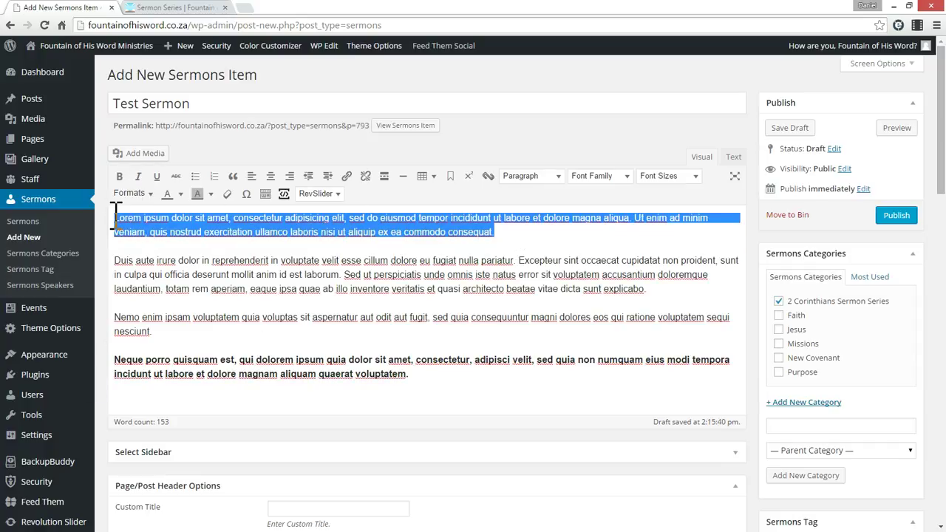
pyautogui.click(561, 177)
pyautogui.click(561, 268)
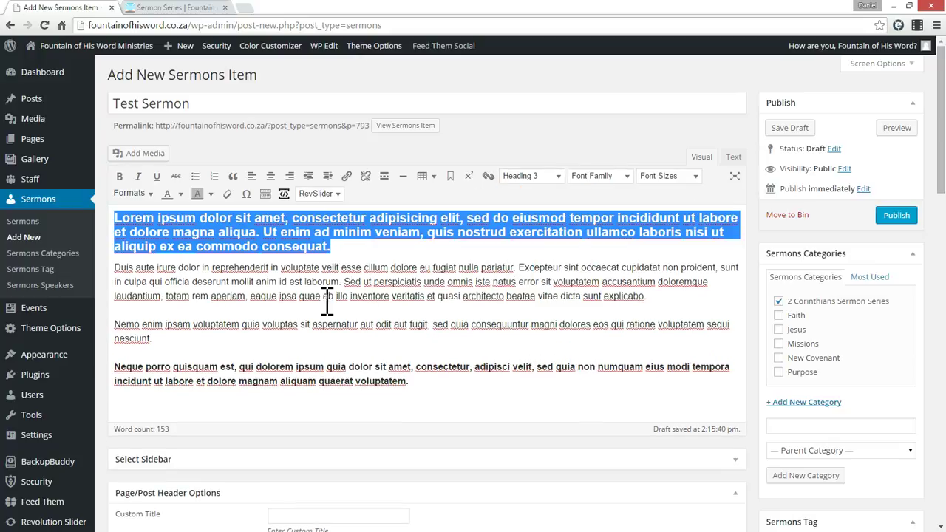
pyautogui.click(403, 296)
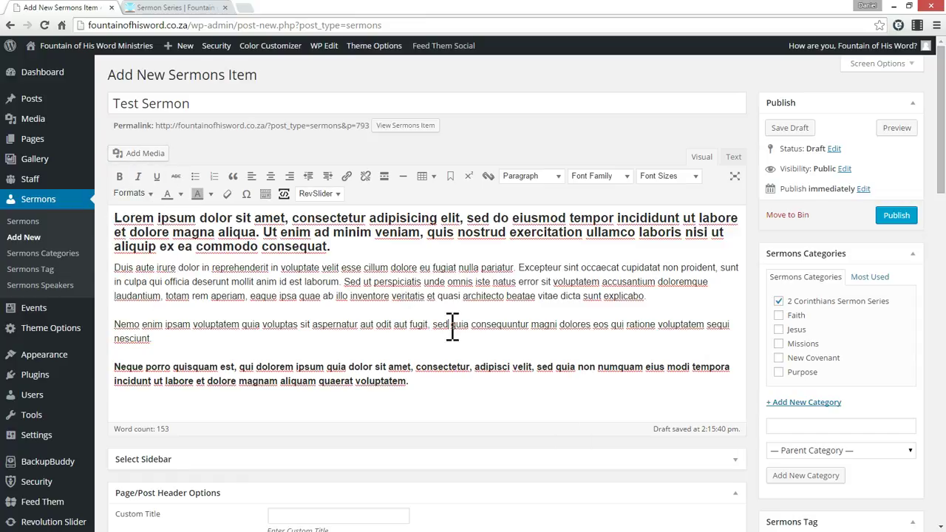
# Keep the sermon's audio source as By Upload and open the file selection for its audio
pyautogui.scroll(-2, 432, 326)
pyautogui.scroll(-1, 425, 329)
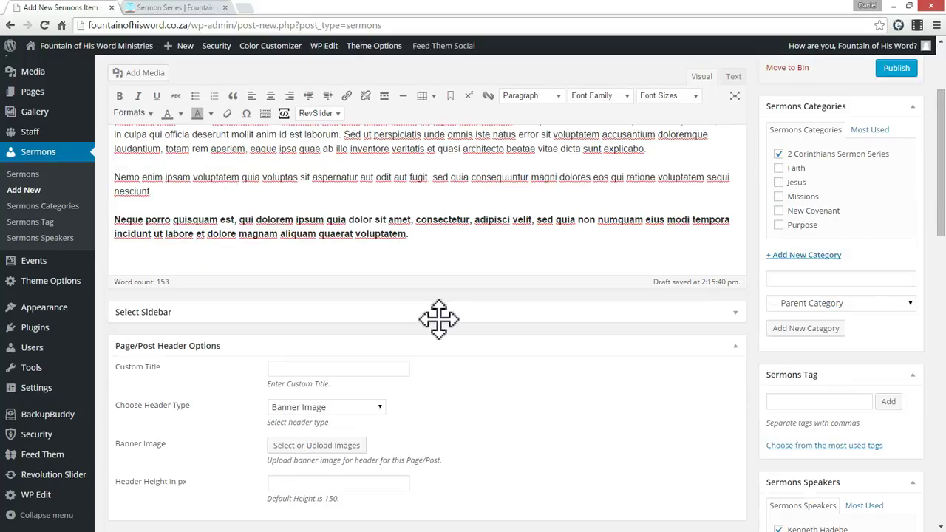
pyautogui.scroll(-1, 442, 329)
pyautogui.scroll(-2, 529, 395)
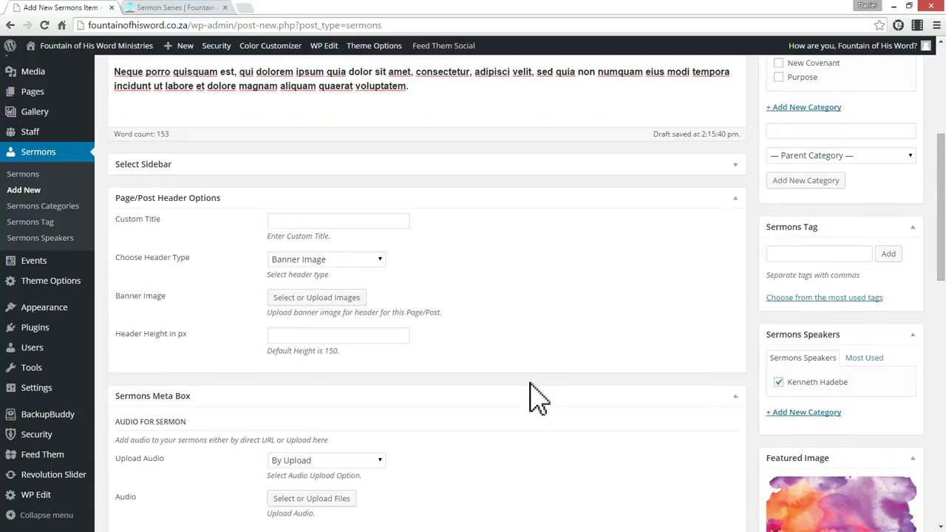
pyautogui.scroll(-3, 532, 395)
pyautogui.click(323, 314)
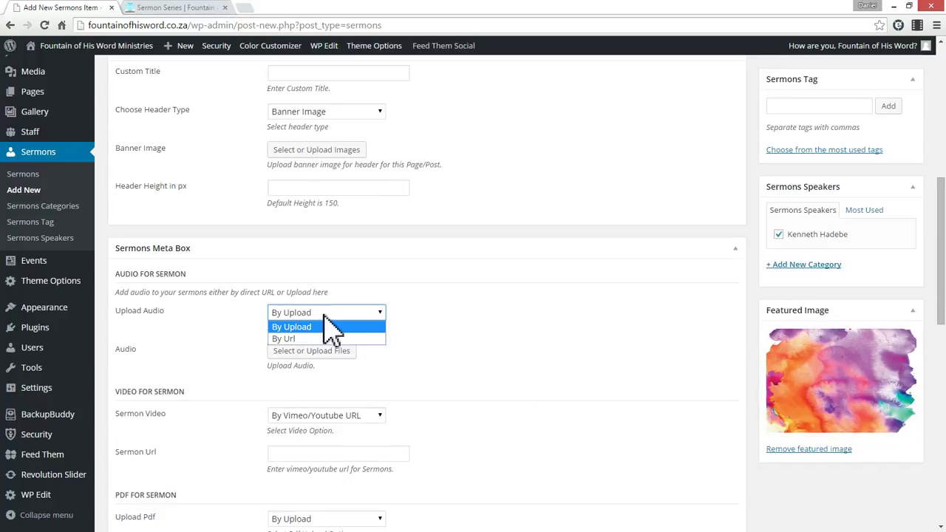
pyautogui.click(325, 318)
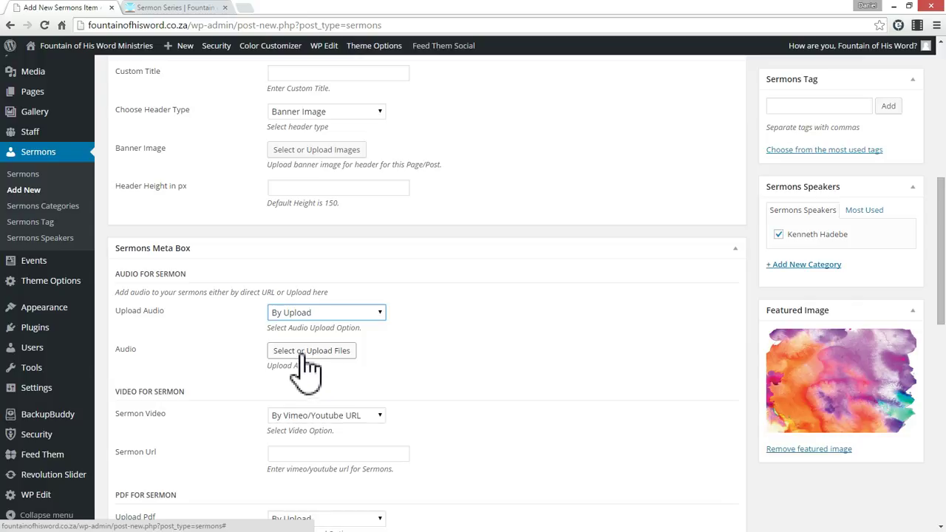
pyautogui.click(303, 353)
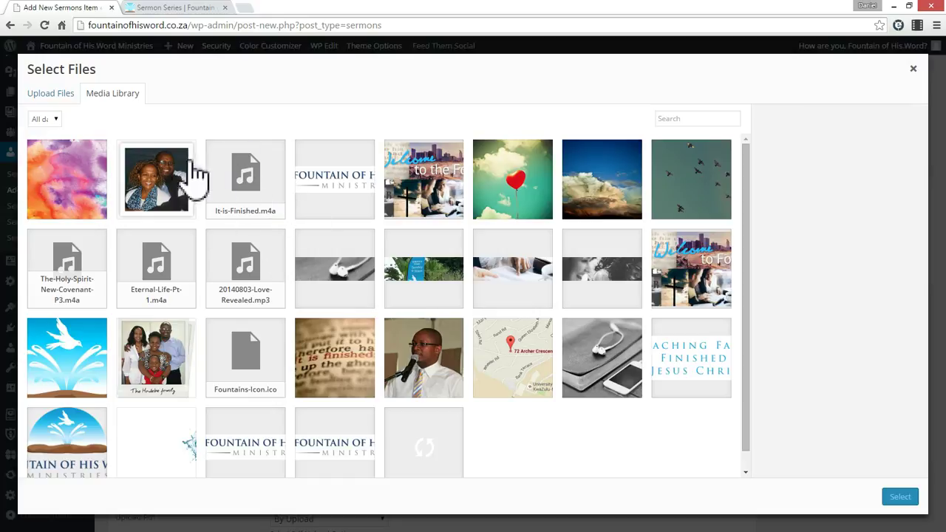
# Attach It-is-Finished.m4a from the media library as the sermon's audio, copying the file's title first
pyautogui.click(253, 184)
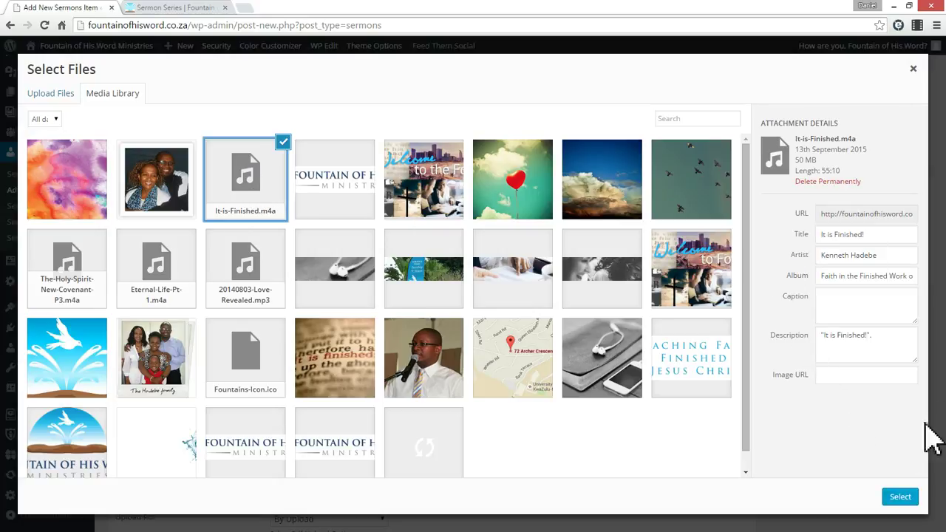
pyautogui.tripleClick(878, 235)
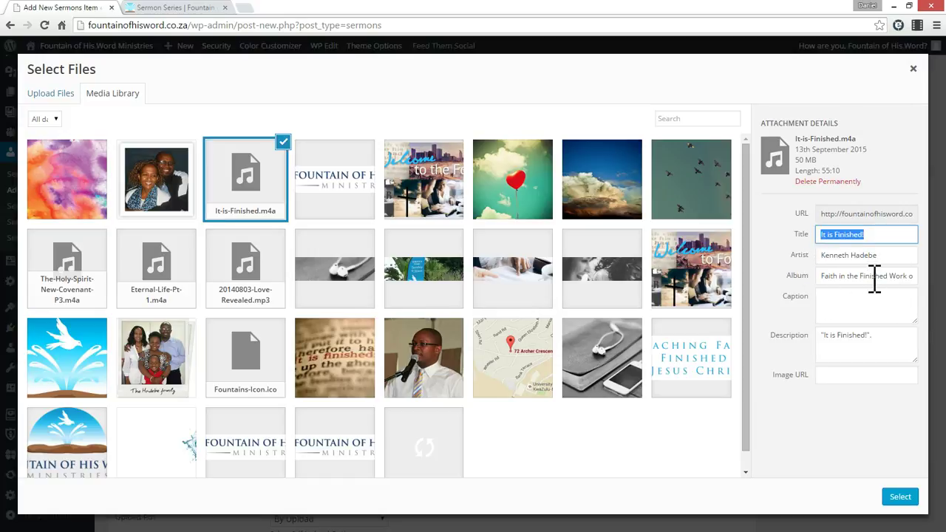
pyautogui.tripleClick(828, 274)
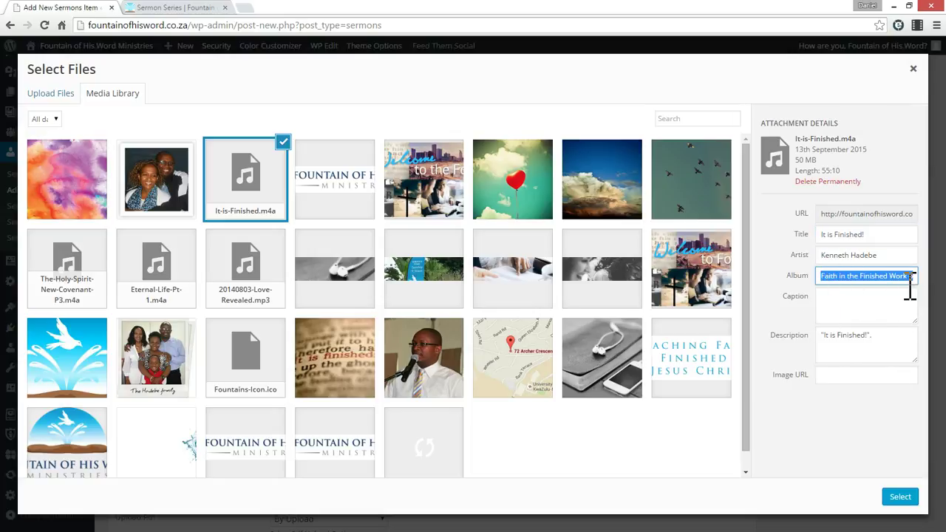
pyautogui.doubleClick(844, 235)
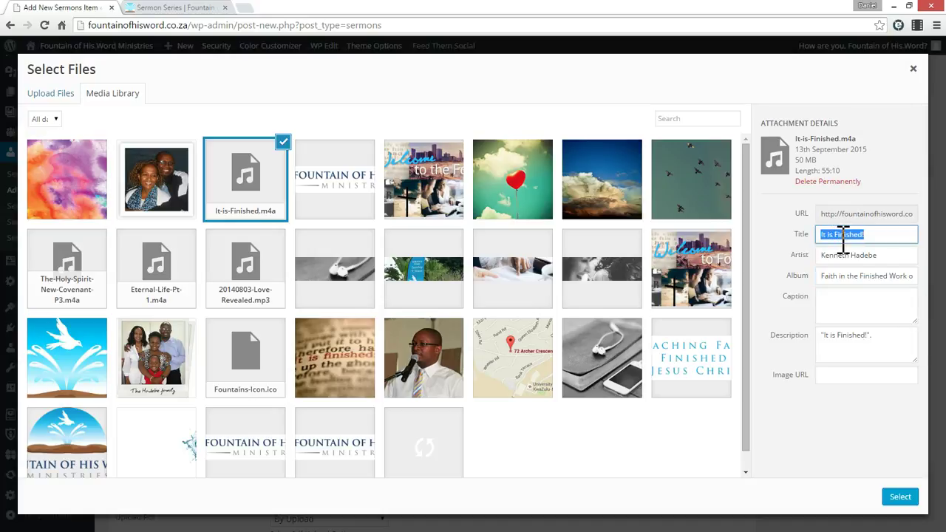
pyautogui.click(902, 500)
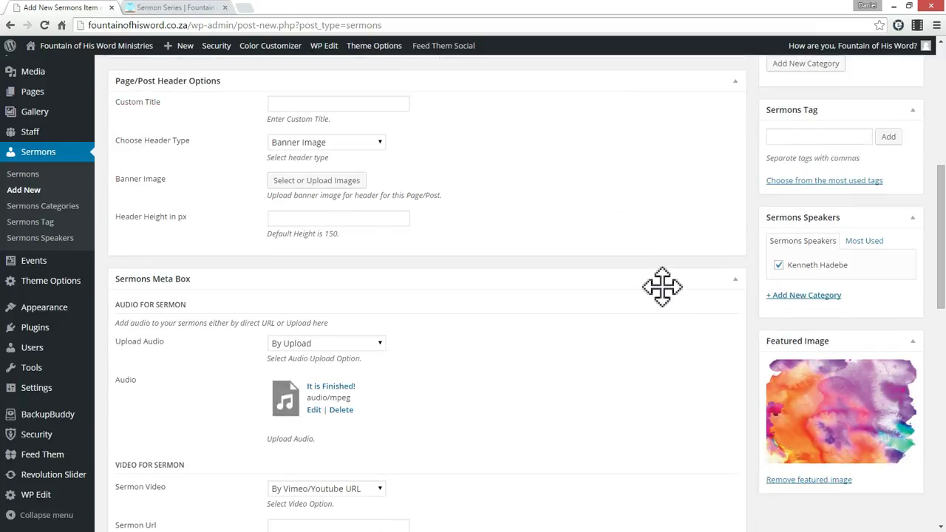
# Replace the sermon's title with "It is Finished!"
pyautogui.scroll(-2, 660, 285)
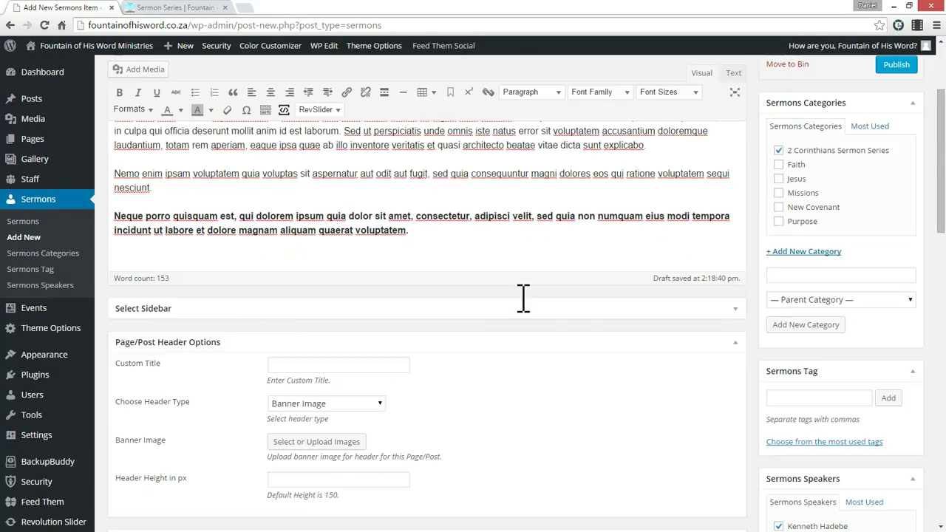
pyautogui.scroll(6, 522, 296)
pyautogui.tripleClick(171, 110)
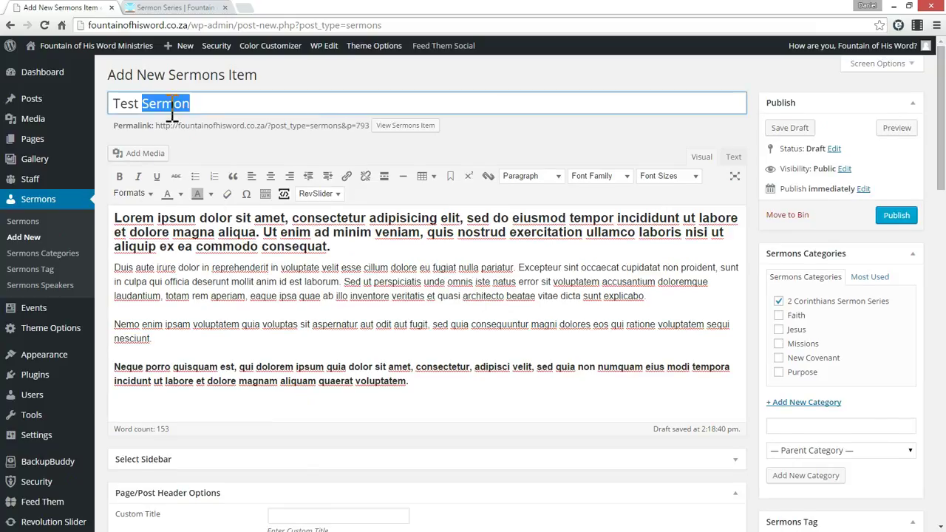
pyautogui.write('It is Finished!')
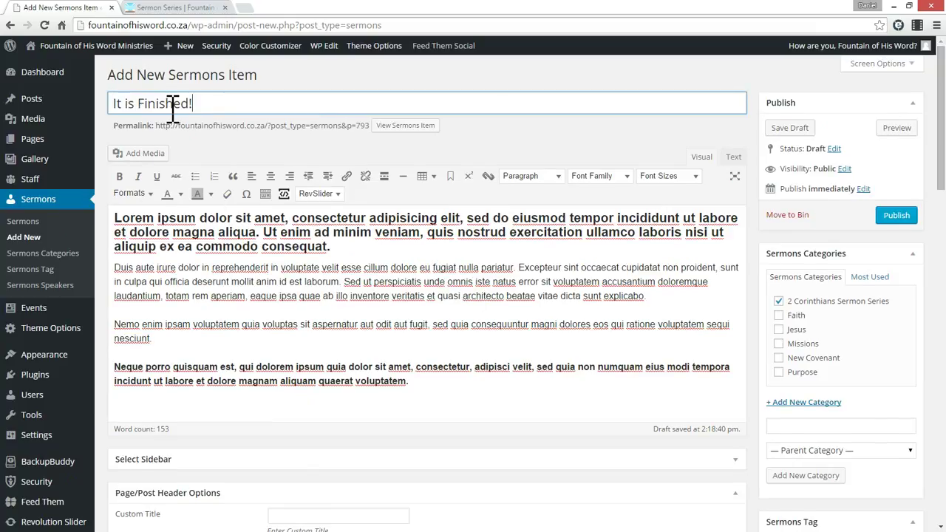
# Copy the album name "Faith in the Finished Work of Christ" from the attached audio's media details and return to the sermon
pyautogui.scroll(-3, 621, 300)
pyautogui.scroll(-1, 621, 303)
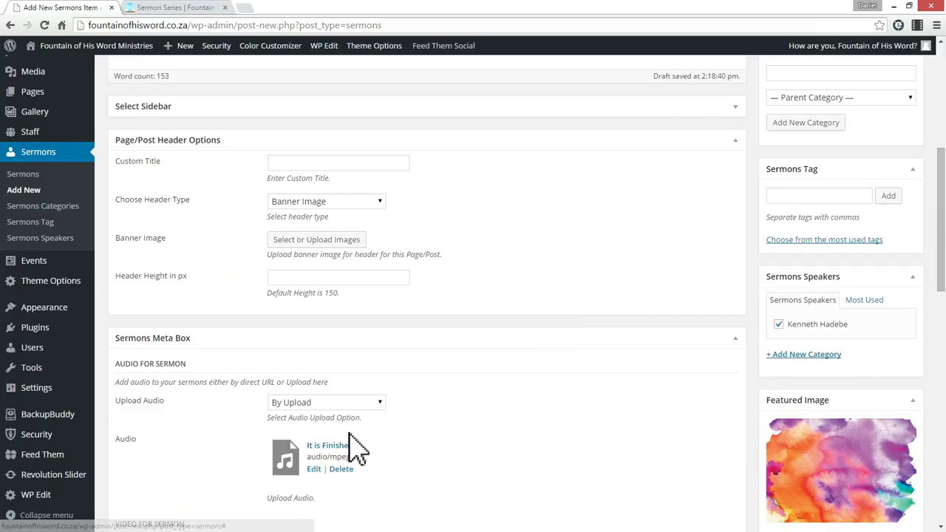
pyautogui.click(314, 469)
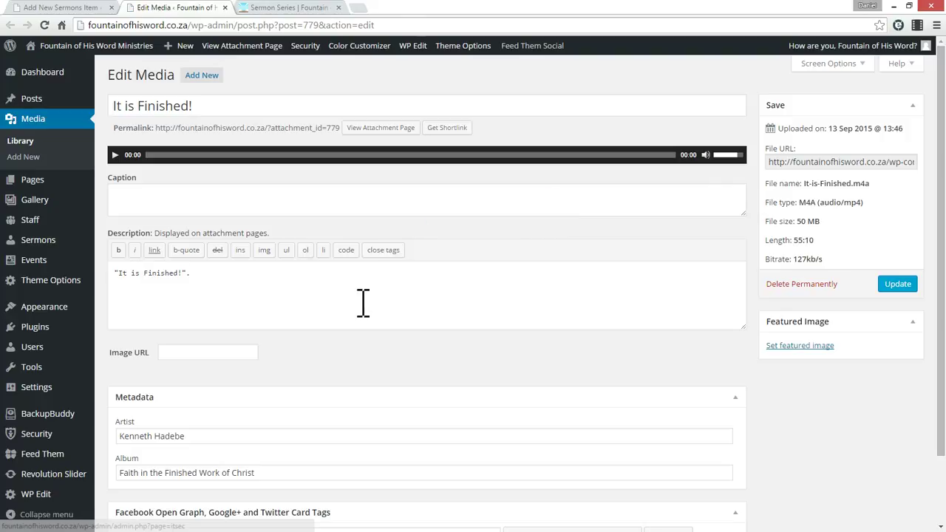
pyautogui.scroll(-2, 363, 311)
pyautogui.click(163, 392)
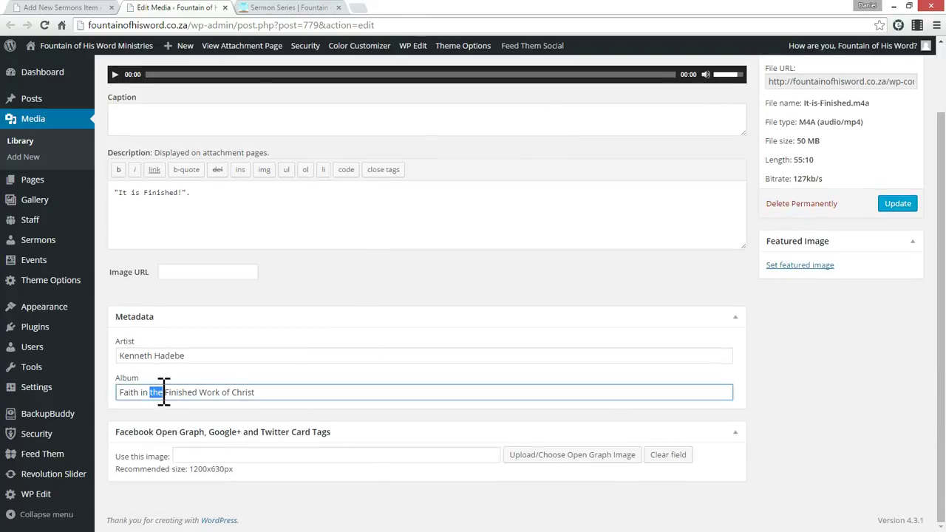
pyautogui.tripleClick(248, 392)
pyautogui.hotkey('ctrl', 'c')
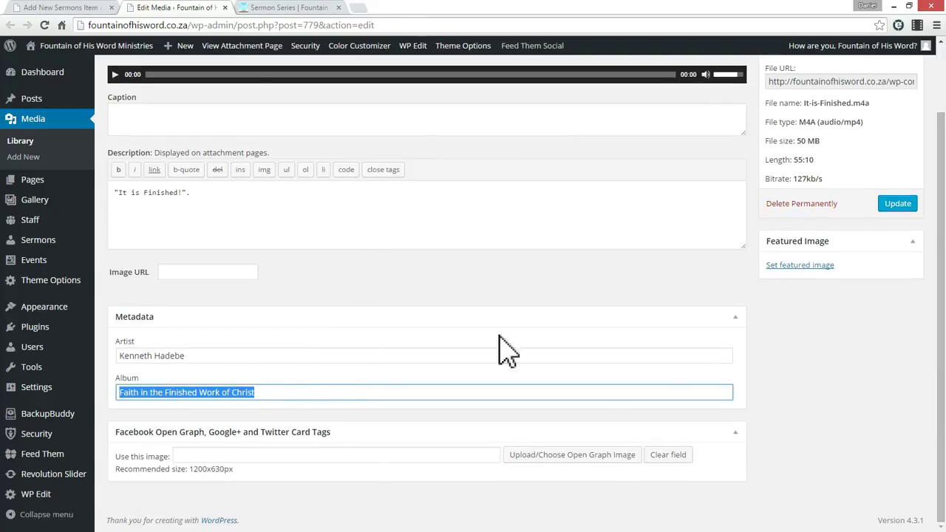
pyautogui.scroll(2, 746, 406)
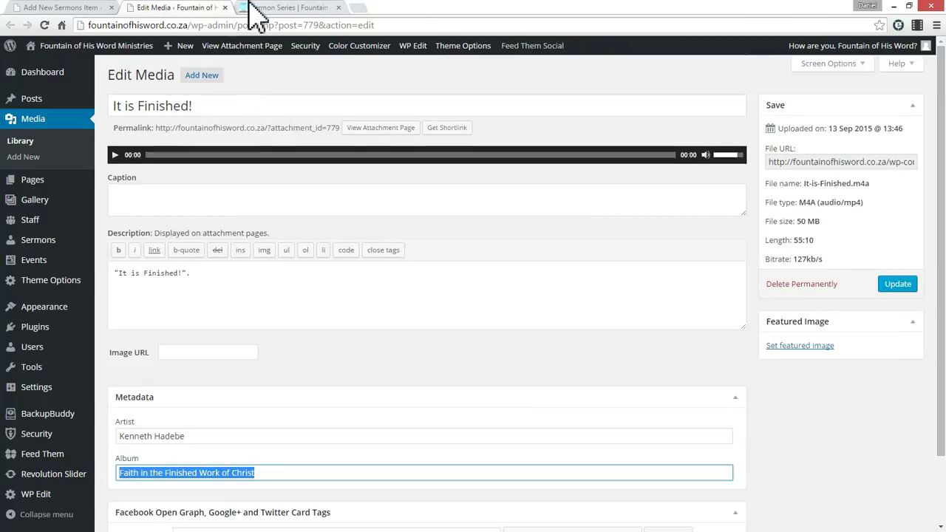
pyautogui.click(31, 8)
pyautogui.click(224, 8)
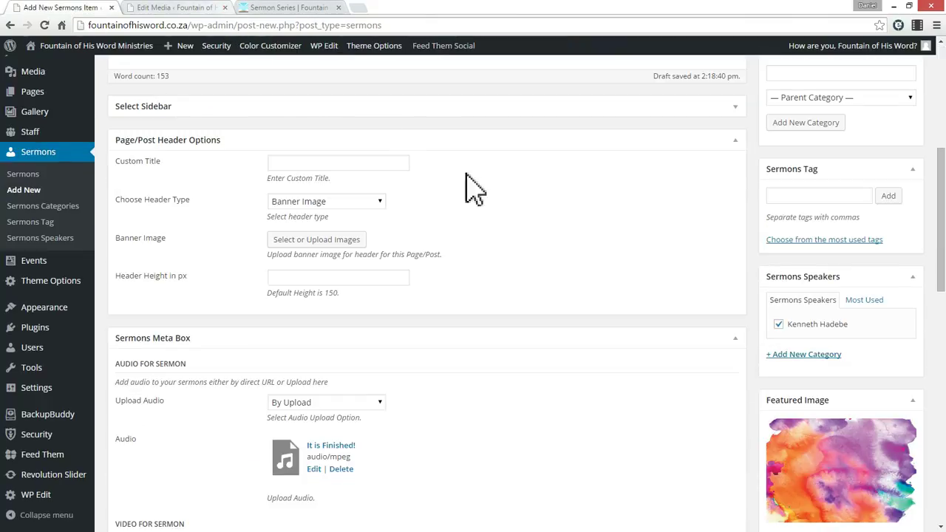
# Add the sermon category "Faith in the Finished Work of Christ" and unassign "2 Corinthians Sermon Series"
pyautogui.scroll(4, 784, 344)
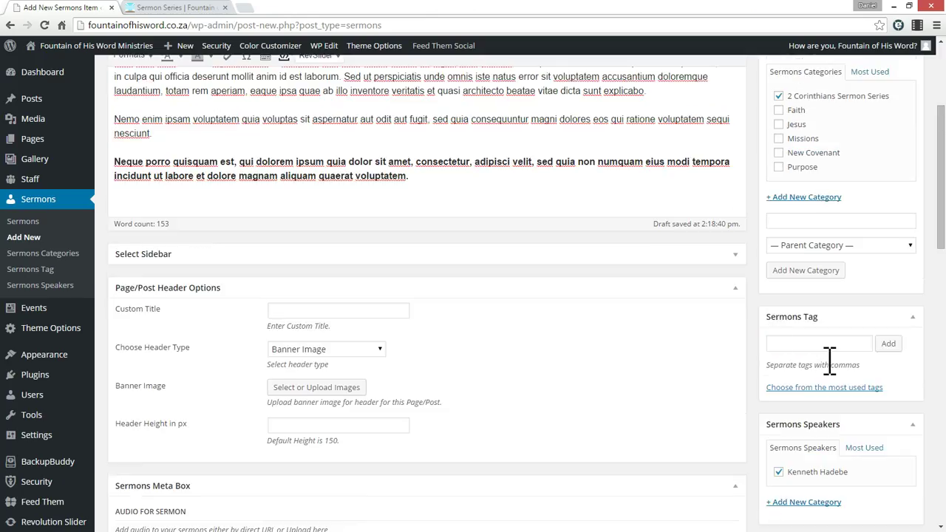
pyautogui.click(805, 340)
pyautogui.hotkey('ctrl', 'v')
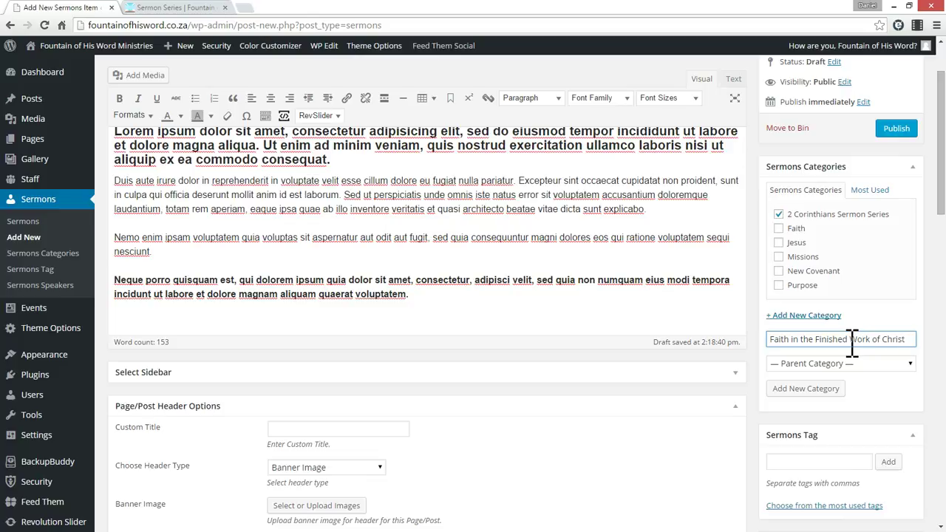
pyautogui.tripleClick(852, 341)
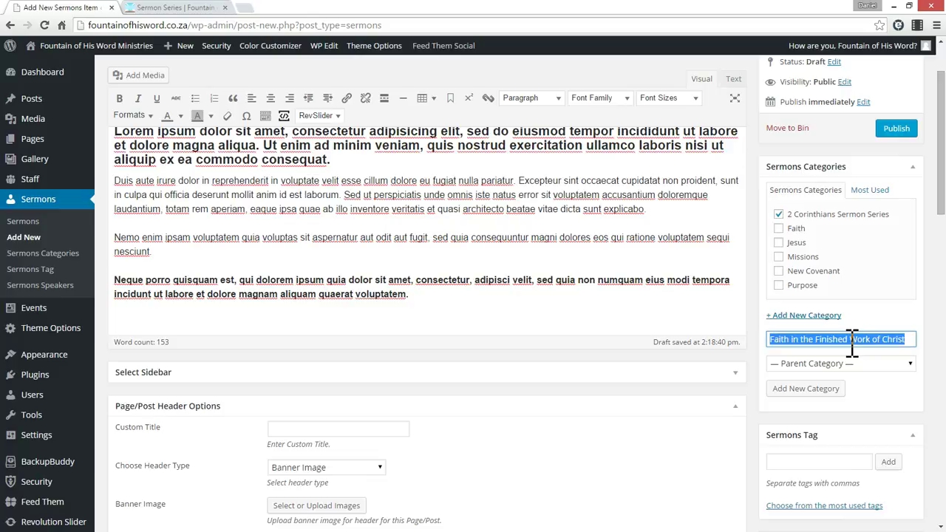
pyautogui.click(808, 390)
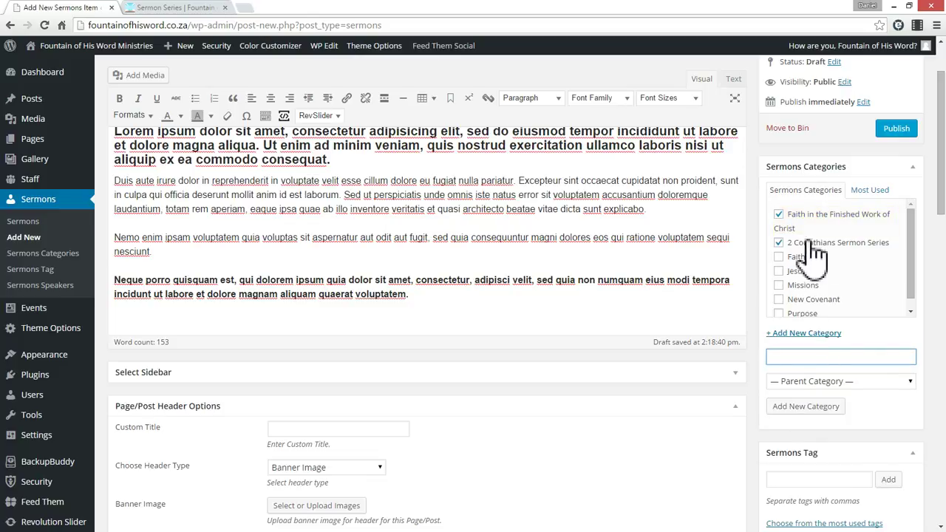
pyautogui.click(779, 242)
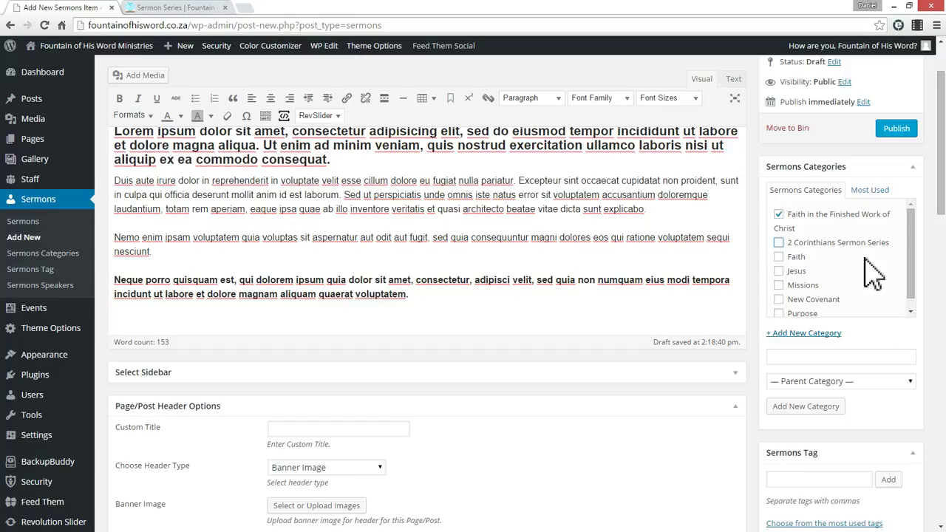
# Look over the sermon's remaining media and podcast fields and publish the sermon
pyautogui.scroll(-1, 761, 390)
pyautogui.scroll(-2, 762, 390)
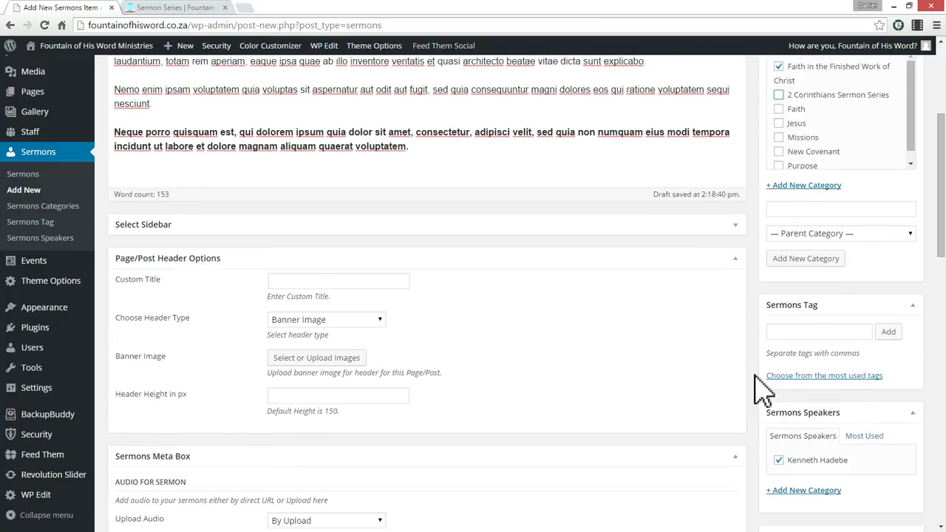
pyautogui.scroll(-10, 762, 390)
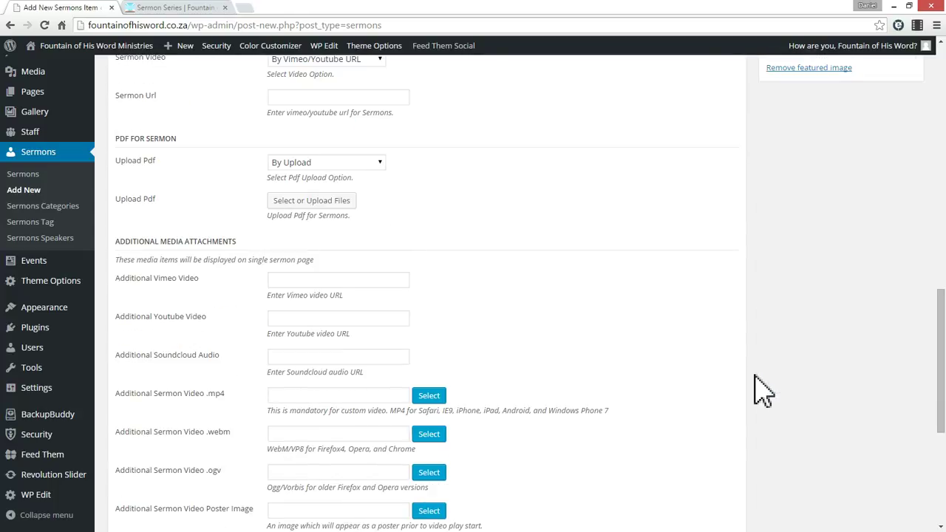
pyautogui.scroll(-2, 762, 389)
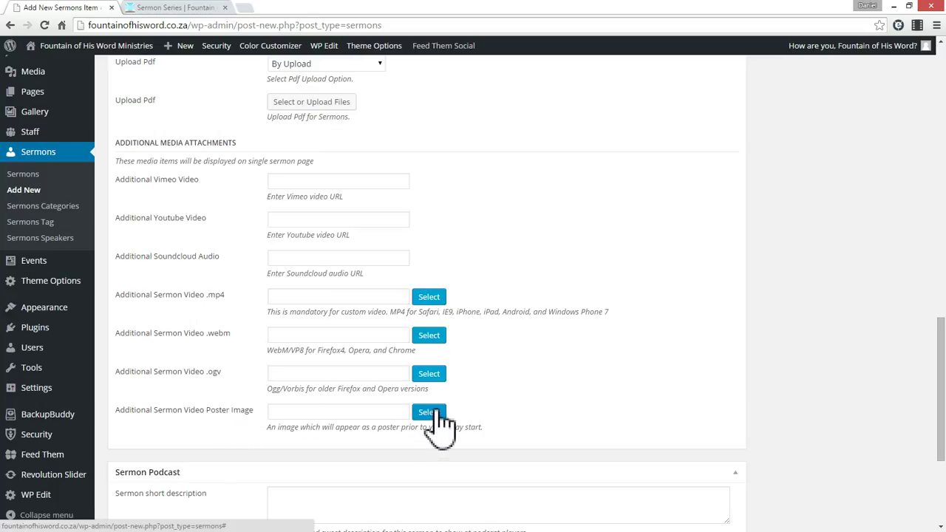
pyautogui.scroll(-3, 438, 425)
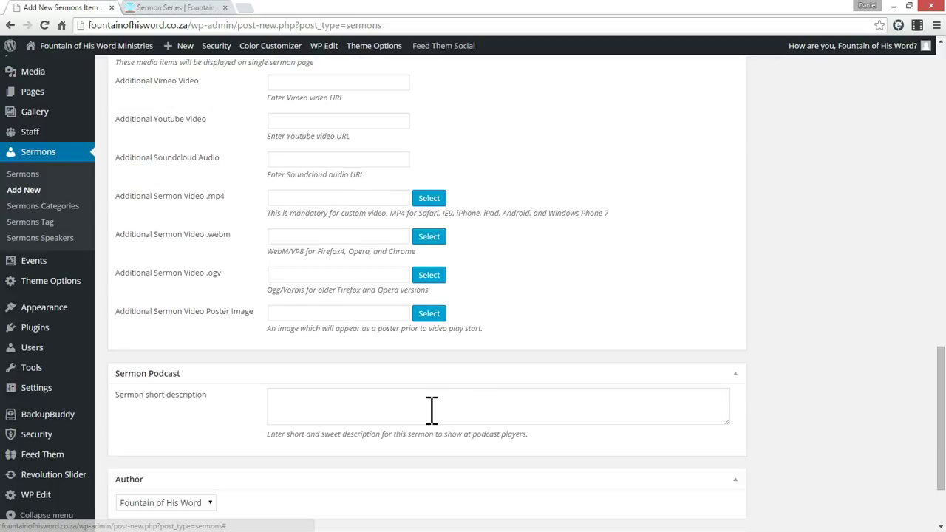
pyautogui.scroll(10, 840, 454)
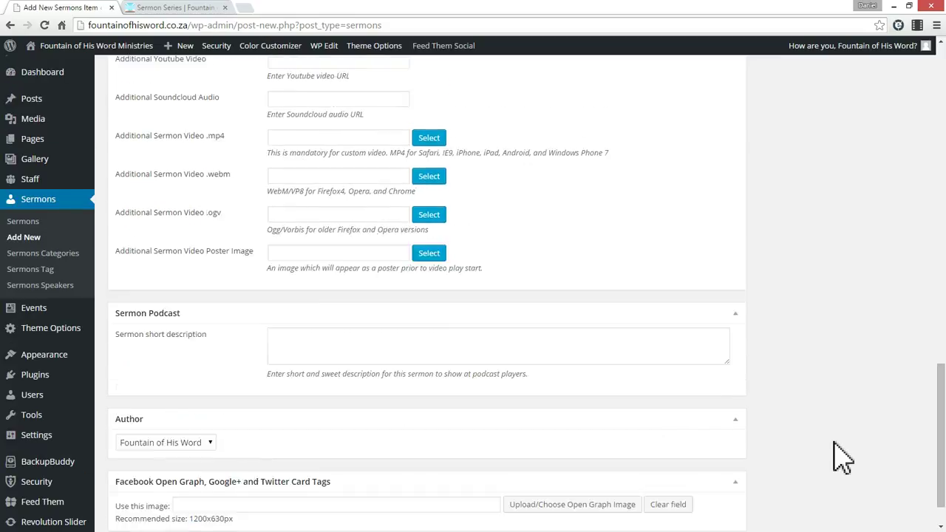
pyautogui.click(894, 219)
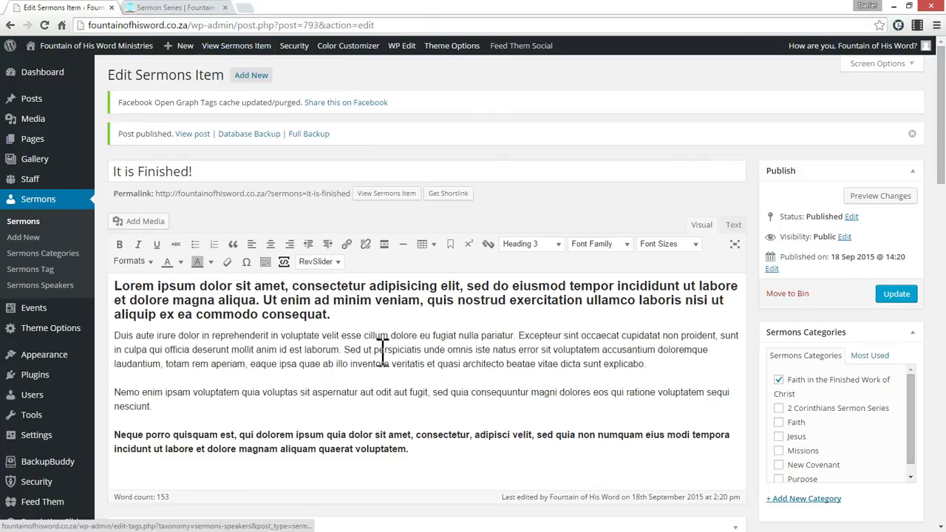
# Open the published sermon's page in new browser tabs through its preview, view post and view item links
pyautogui.rightClick(880, 197)
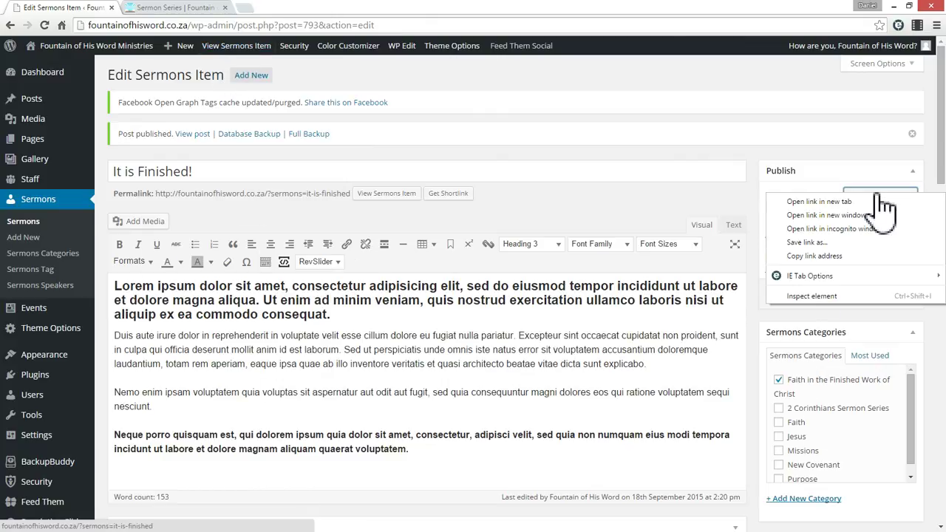
pyautogui.click(855, 204)
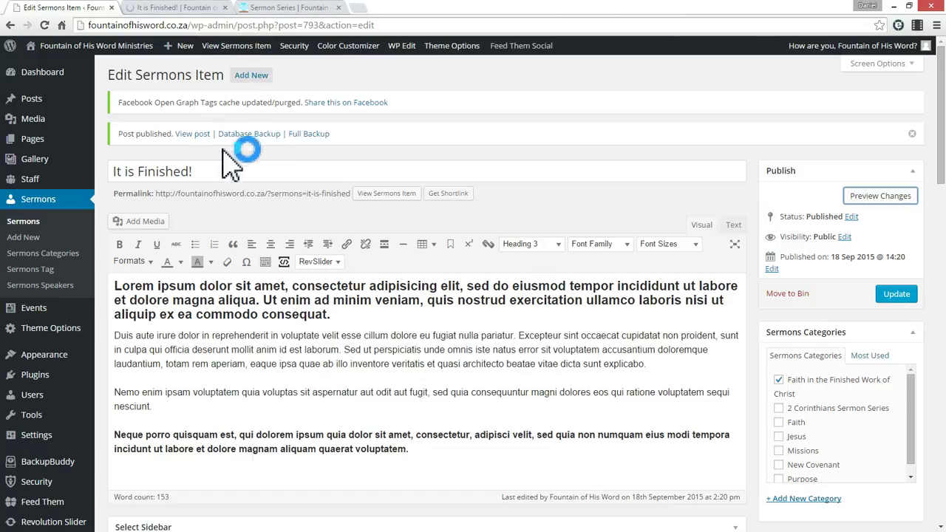
pyautogui.rightClick(195, 136)
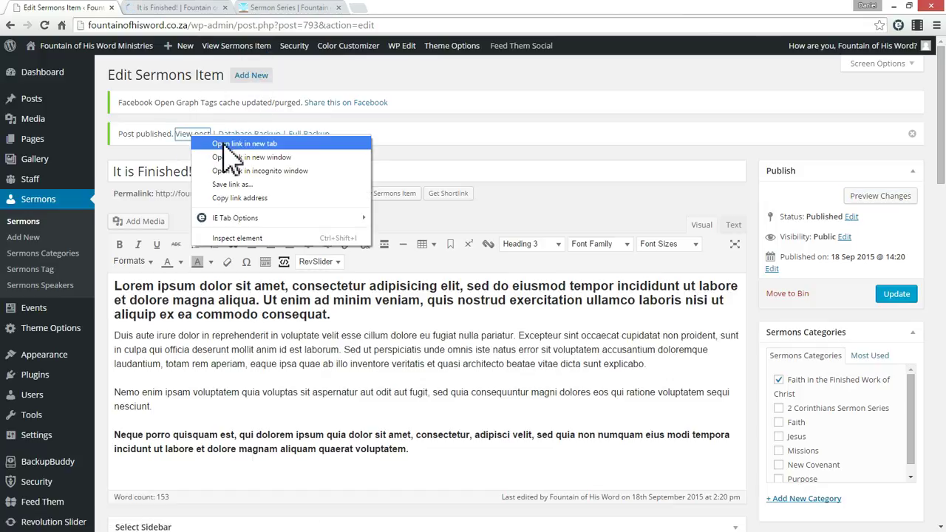
pyautogui.click(233, 143)
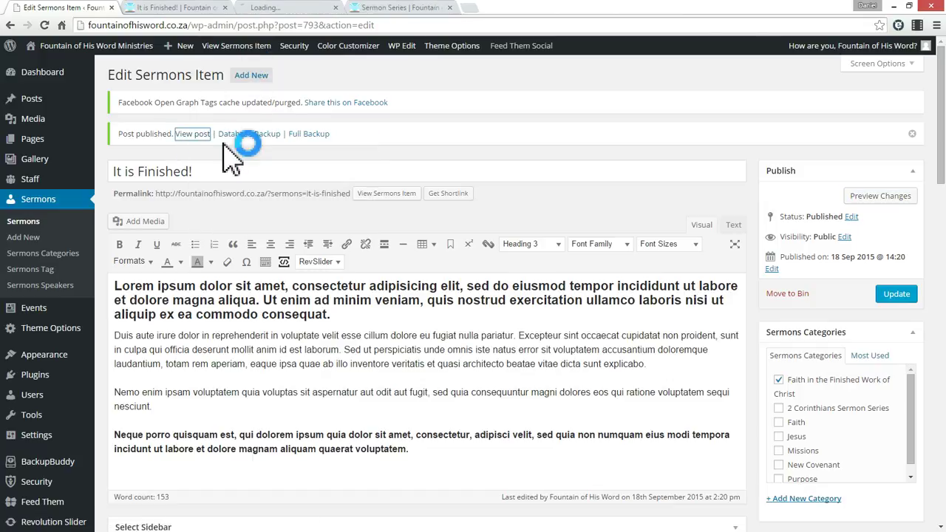
pyautogui.rightClick(252, 51)
pyautogui.click(296, 59)
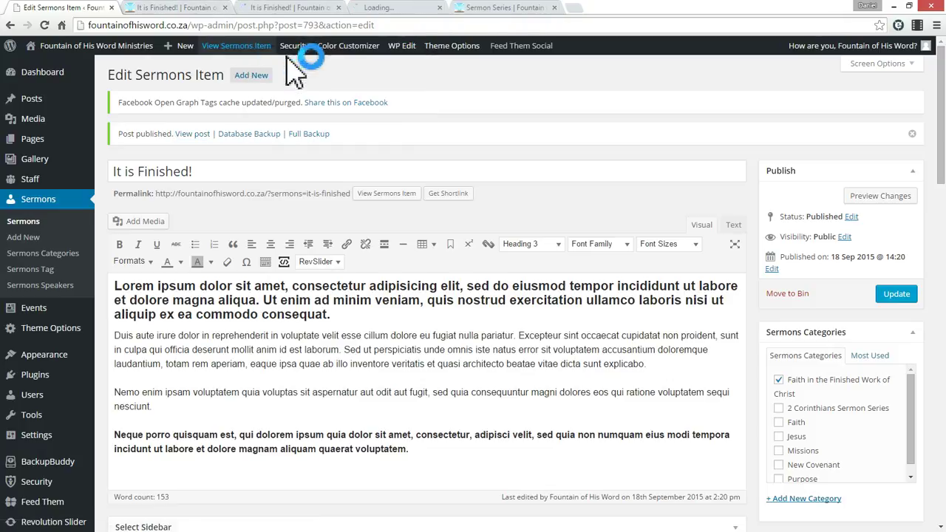
# Check the opened "It is Finished!" sermon tabs and close one of the duplicates
pyautogui.click(214, 9)
pyautogui.click(306, 8)
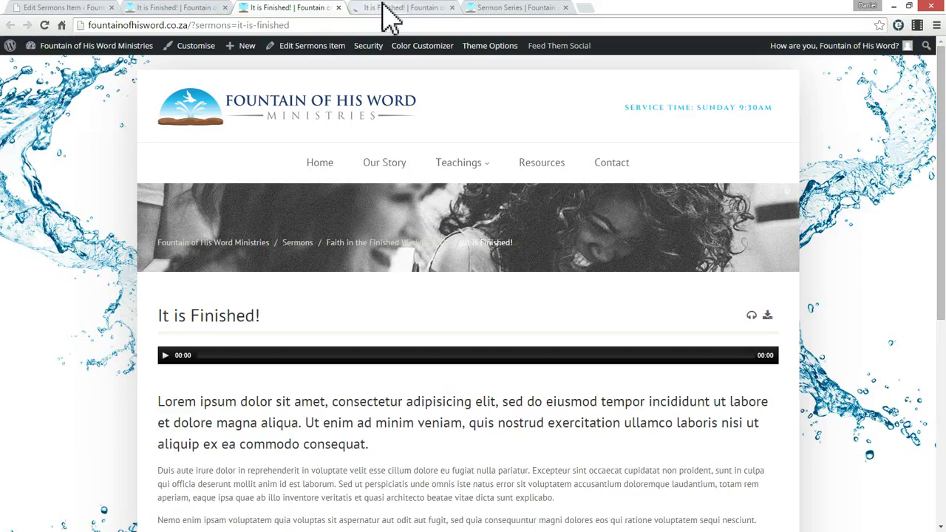
pyautogui.click(399, 7)
pyautogui.click(191, 9)
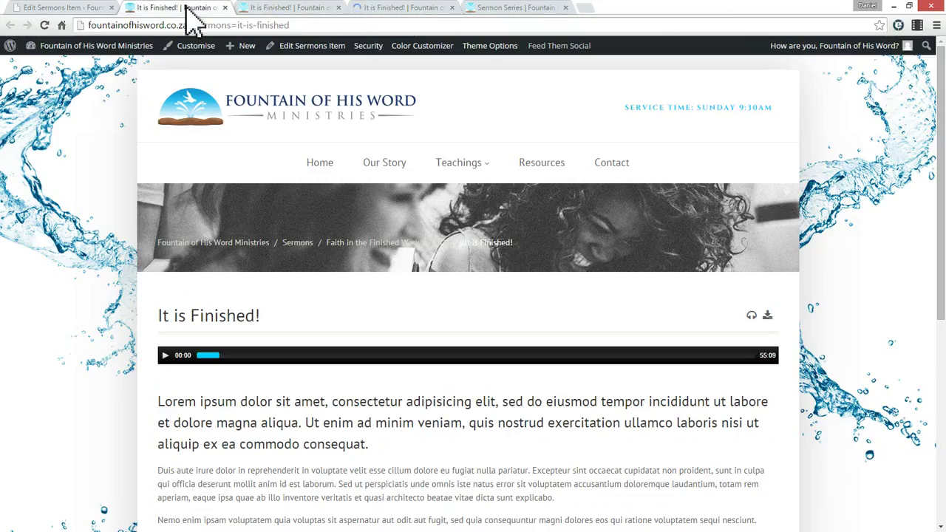
pyautogui.click(225, 7)
# Examine the published "It is Finished!" sermon page, including its audio player, body text, share links and footer
pyautogui.scroll(-2, 347, 377)
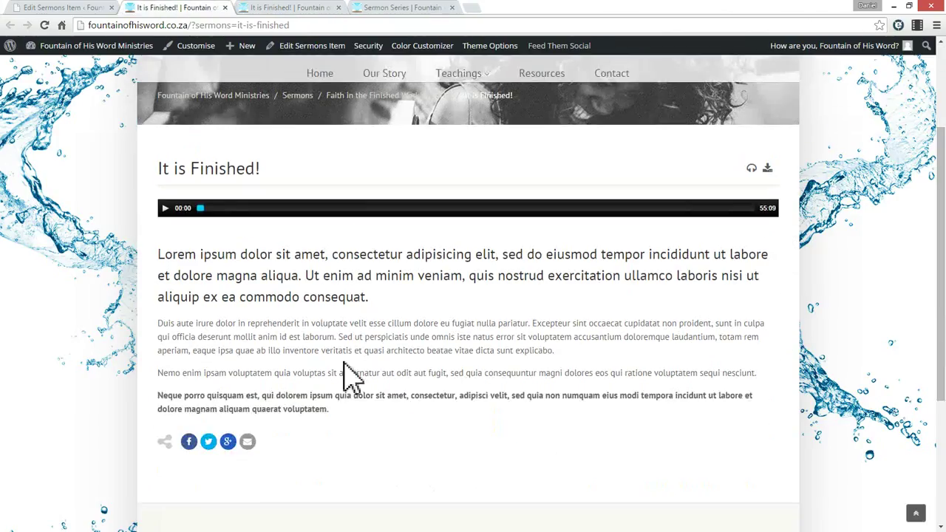
pyautogui.scroll(2, 392, 267)
pyautogui.scroll(-3, 392, 262)
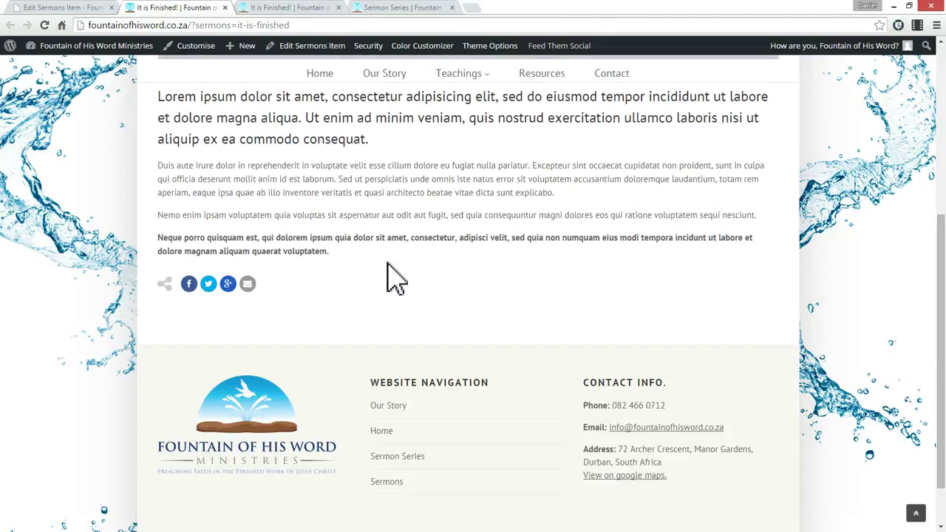
pyautogui.scroll(4, 395, 277)
pyautogui.scroll(-1, 369, 391)
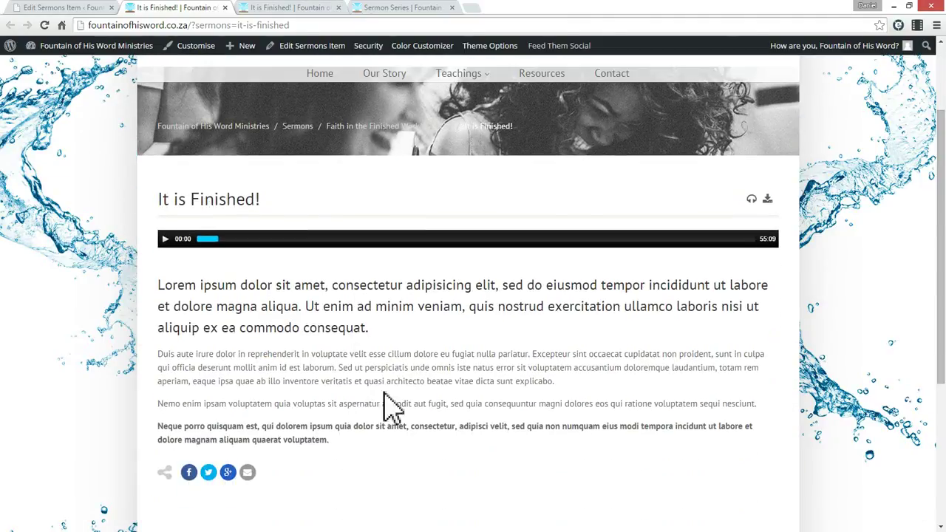
pyautogui.scroll(2, 443, 362)
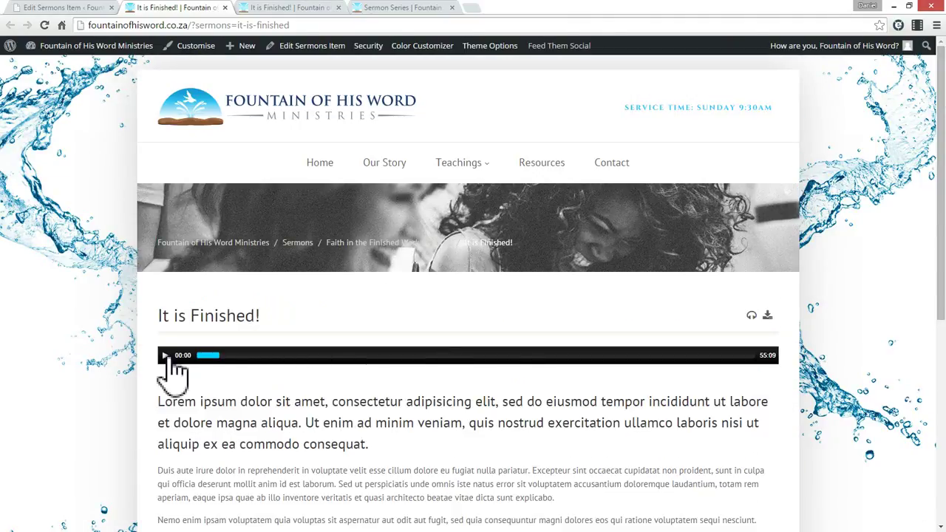